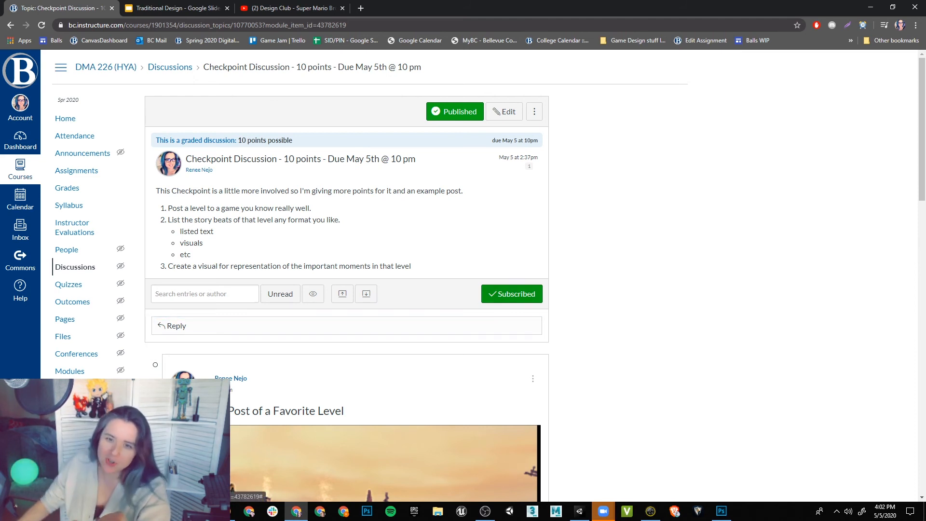
Step: Review the checkpoint discussion's instructions, highlighting the requirements to post a level, list its story beats and create a visual
scroll(348, 325, down, 1)
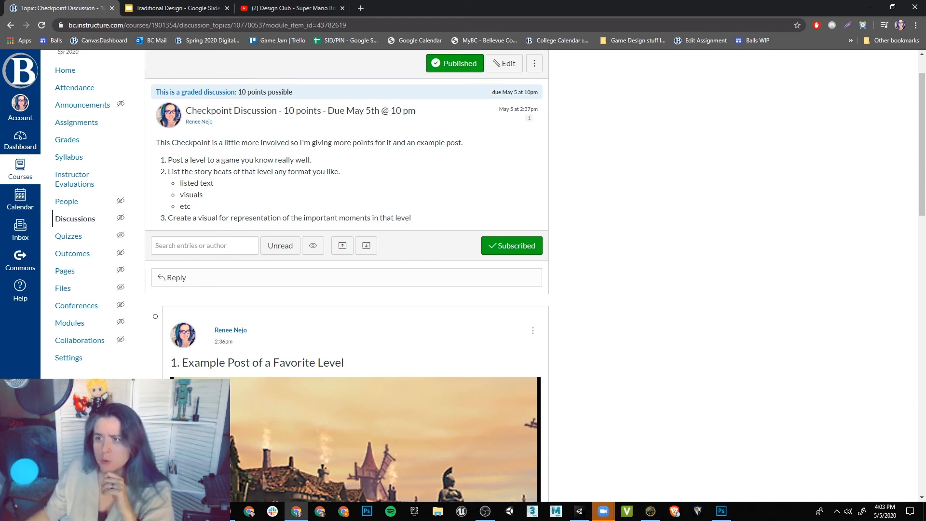
drag(172, 160, 241, 160)
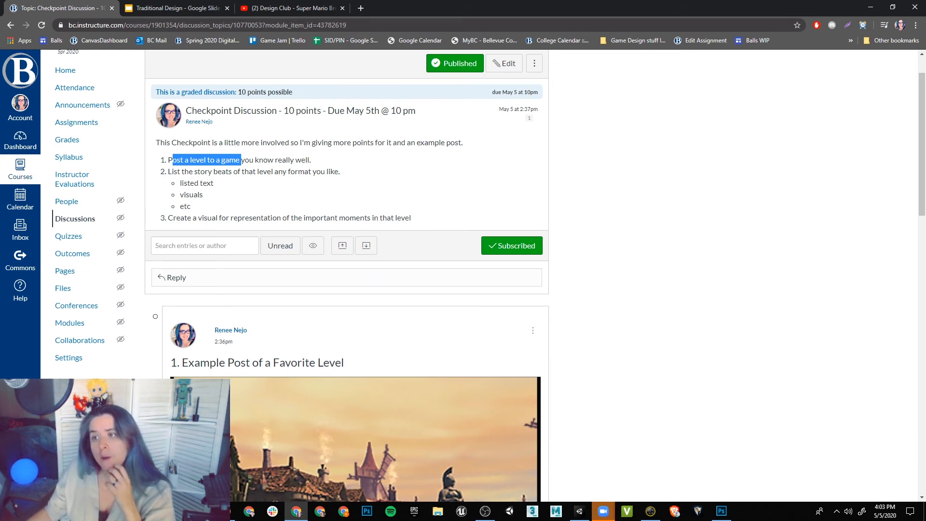
drag(173, 171, 317, 172)
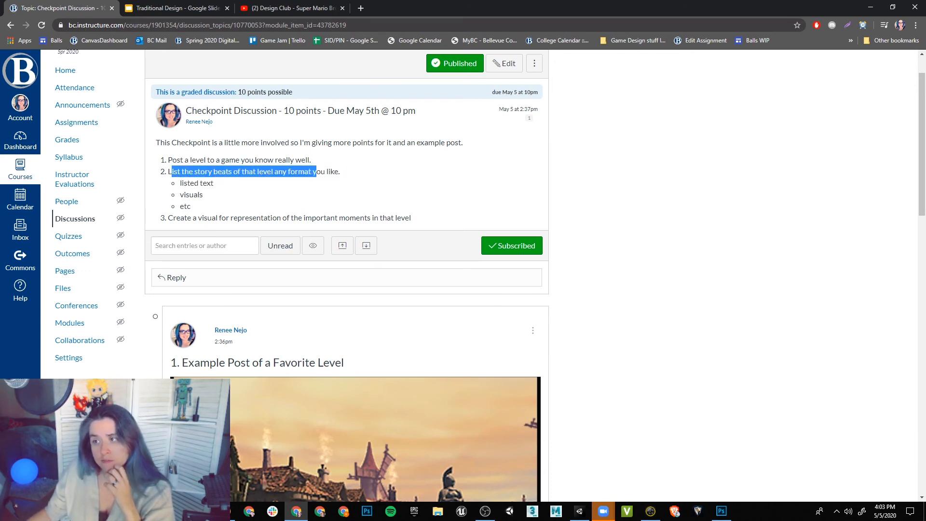
mouse_move(195, 183)
mouse_down()
mouse_move(214, 183)
mouse_move(202, 195)
mouse_up()
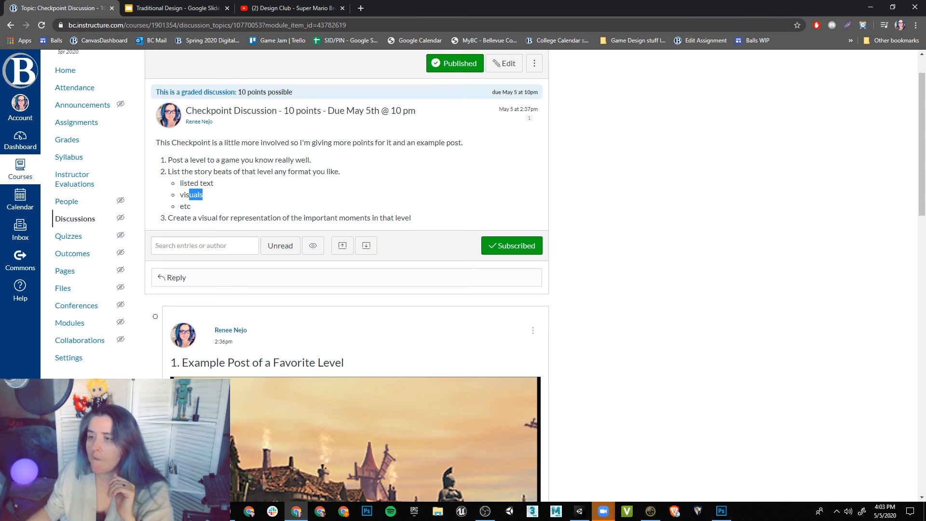
drag(172, 217, 395, 218)
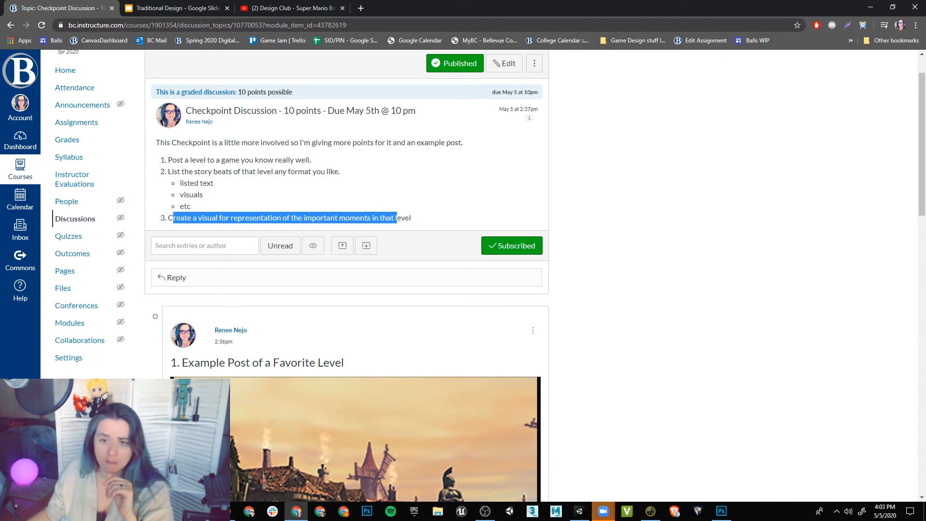
Step: Read through the example post's favorite level section and its annotated Story Beats map
scroll(397, 218, down, 1)
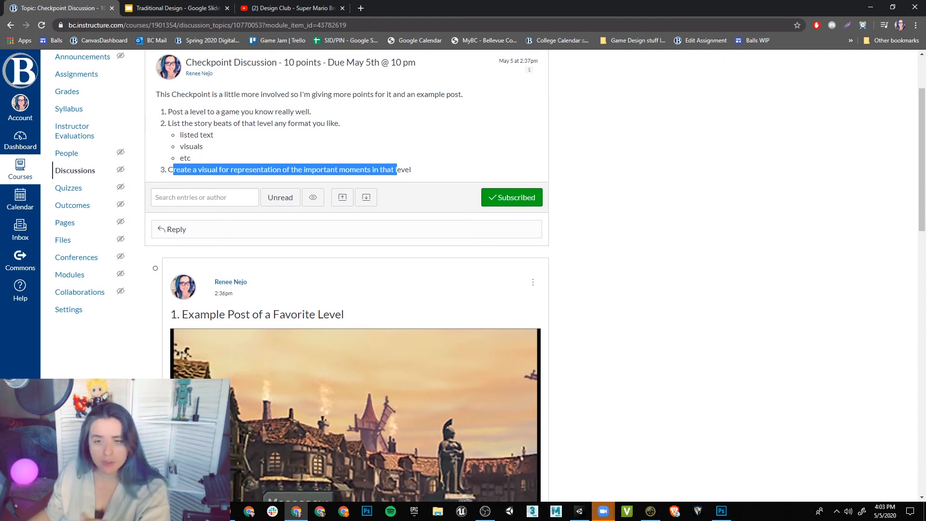
scroll(397, 218, down, 4)
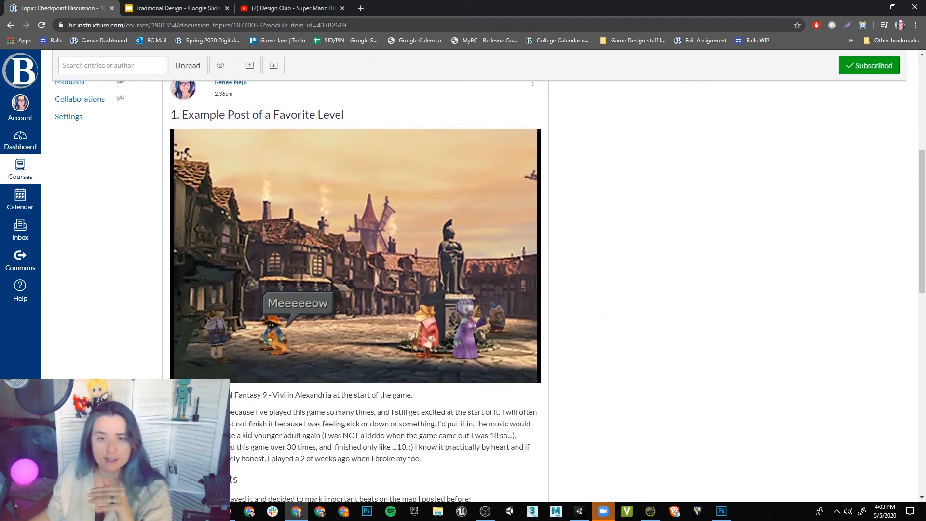
scroll(355, 289, down, 1)
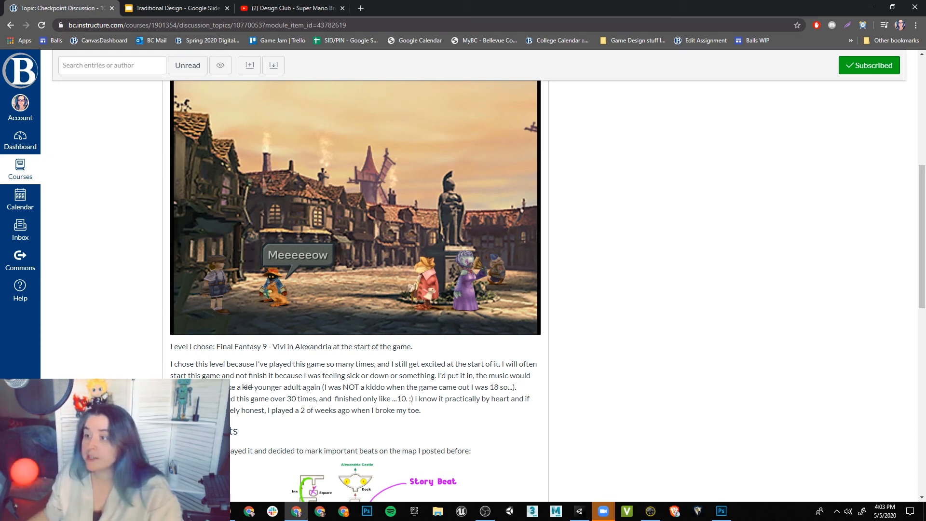
scroll(576, 295, down, 1)
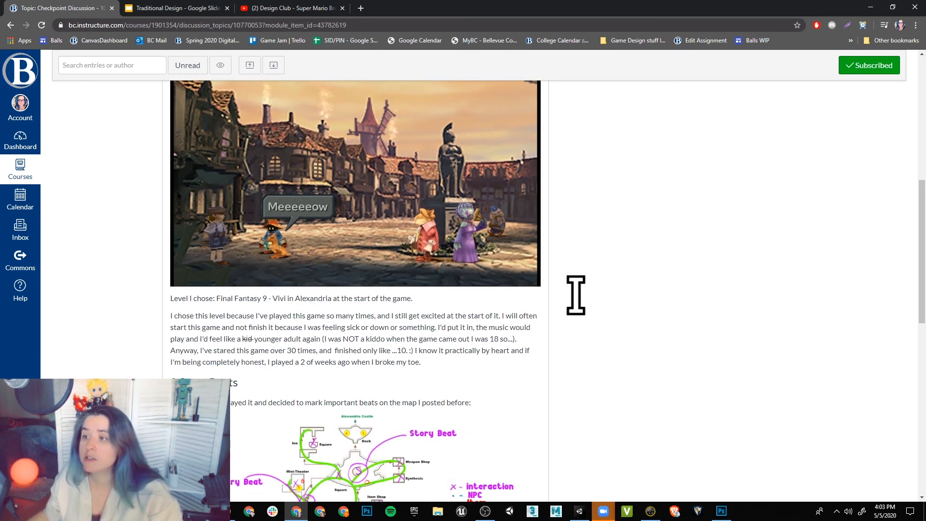
scroll(355, 289, down, 2)
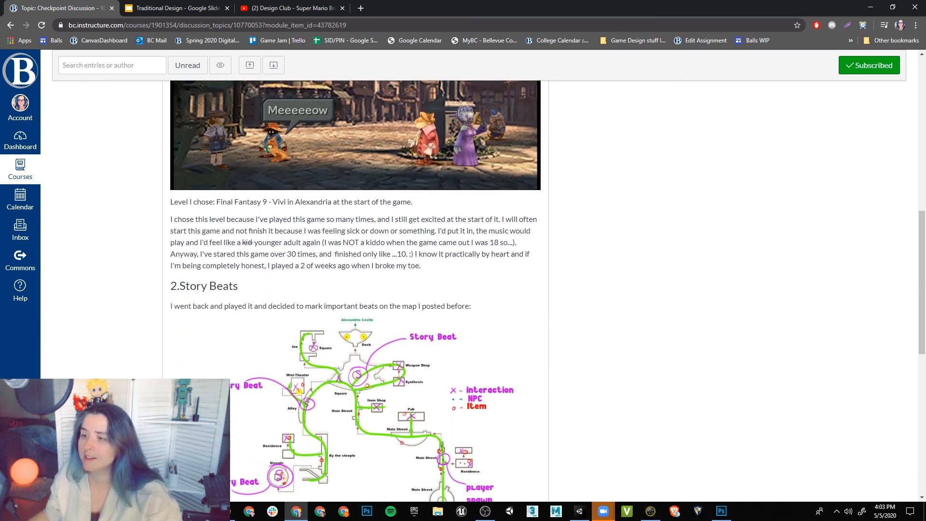
scroll(355, 290, down, 1)
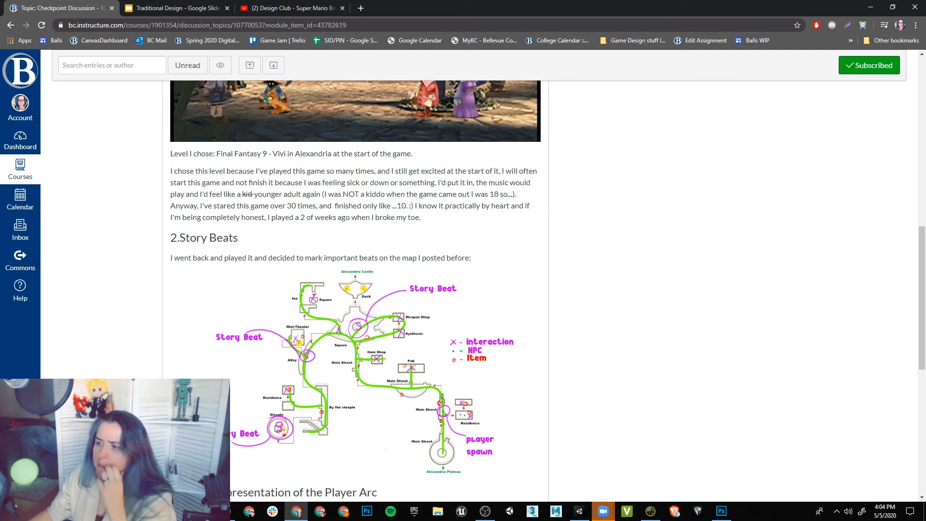
scroll(356, 289, down, 1)
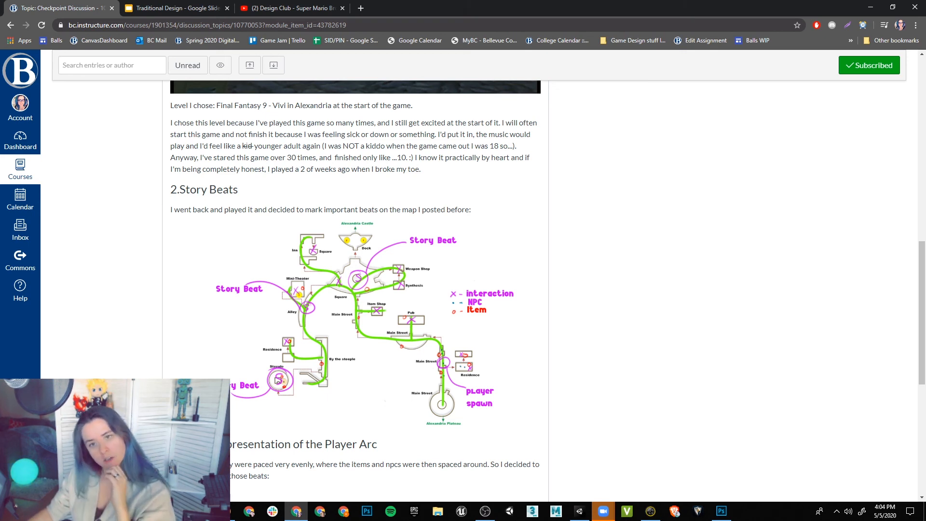
Step: Examine the example post's visual representation of the Player Arc and compare it with the Story Beats map
scroll(355, 290, down, 2)
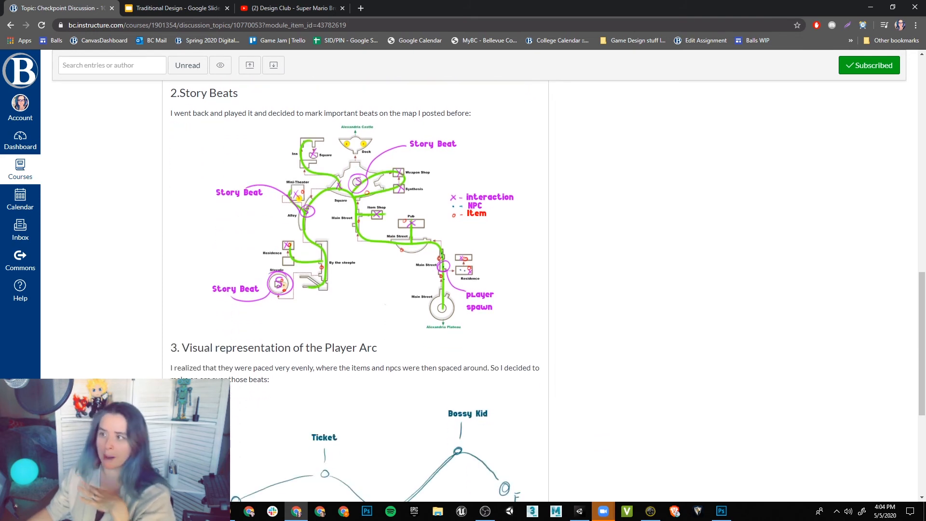
scroll(355, 289, down, 1)
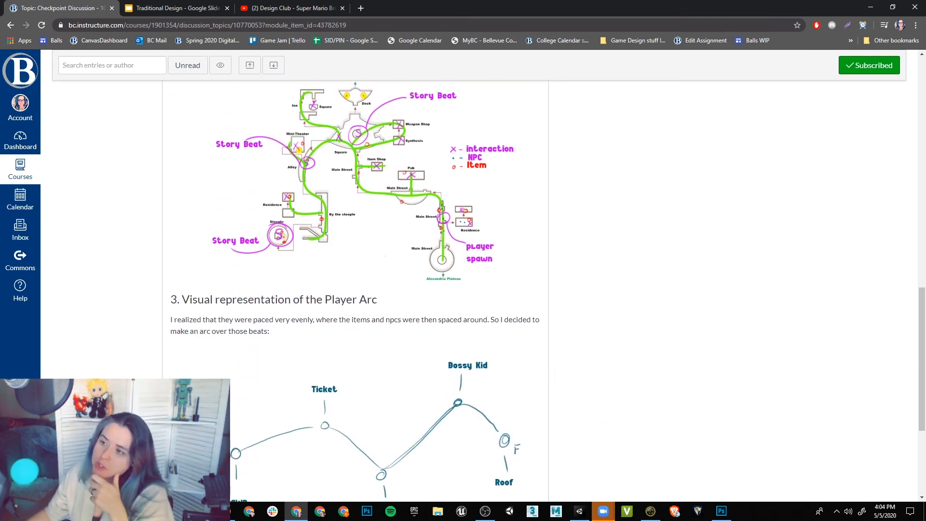
scroll(356, 289, down, 1)
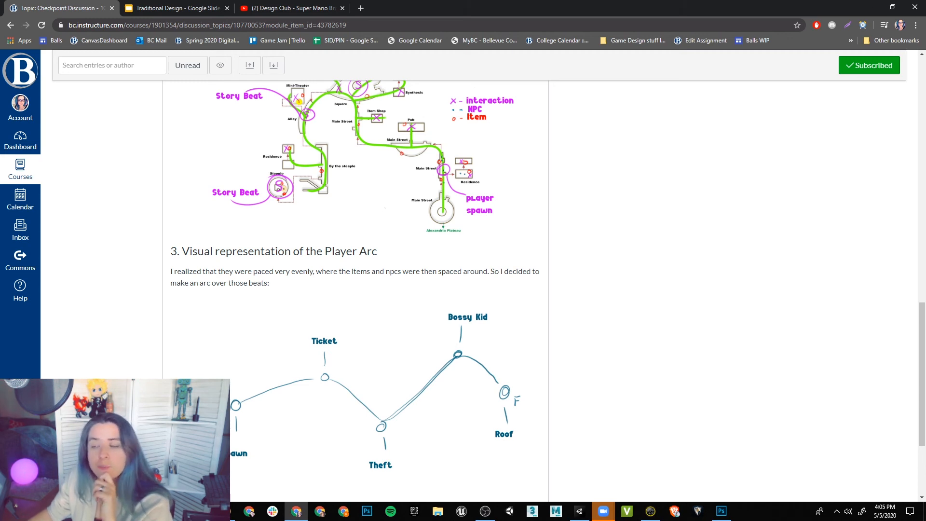
scroll(356, 289, up, 2)
scroll(355, 290, down, 2)
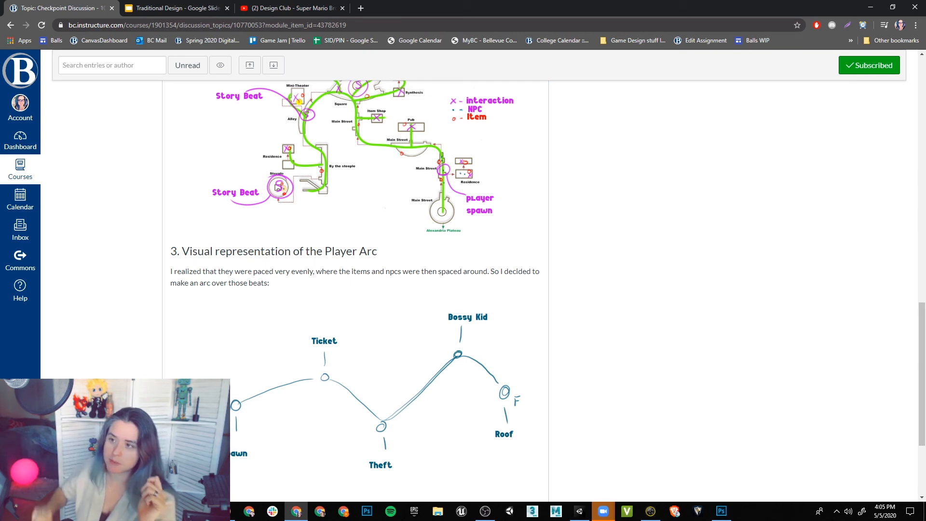
scroll(356, 275, down, 3)
Step: Return to the discussion's instructions at the start of the page and clear the text highlight
scroll(355, 275, up, 10)
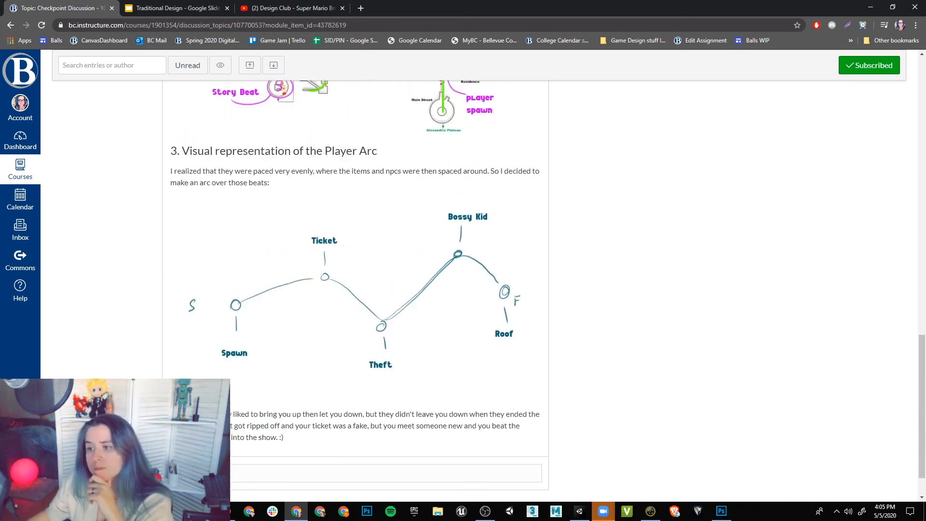
scroll(356, 275, up, 5)
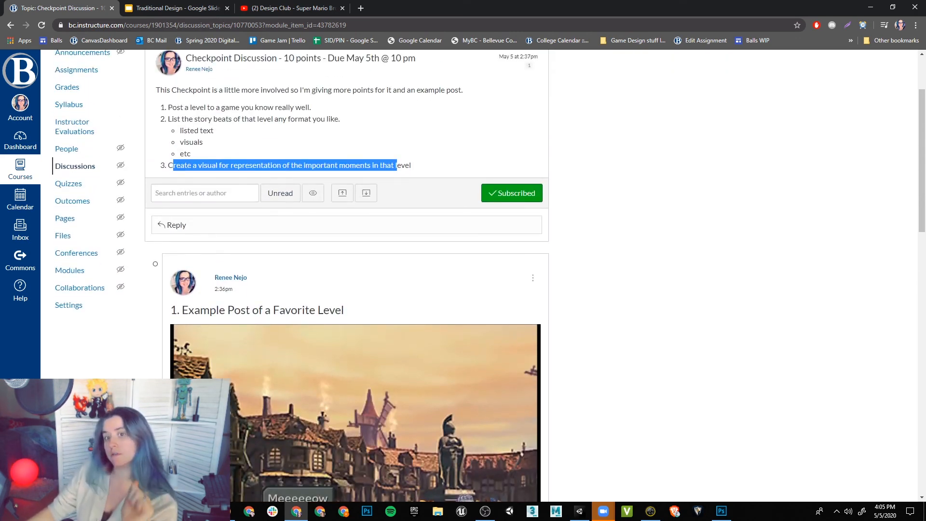
scroll(355, 275, up, 2)
click(309, 241)
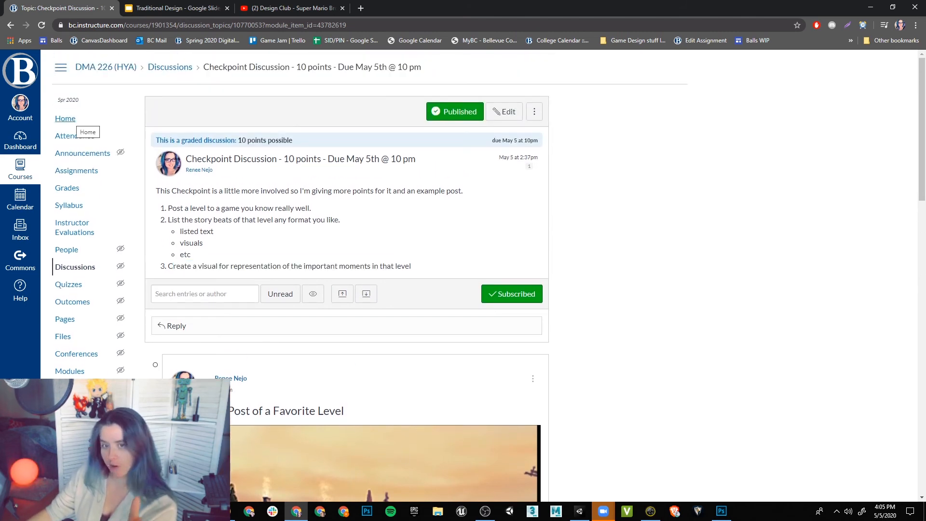
Step: Go to the module item after the checkpoint discussion, the Parable Part I assignment, and skim its instructions
scroll(347, 289, down, 15)
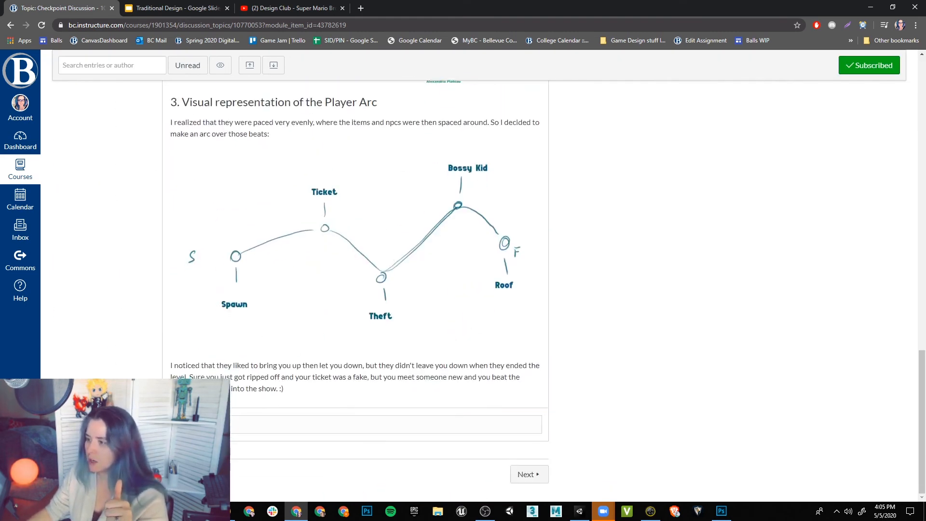
click(529, 474)
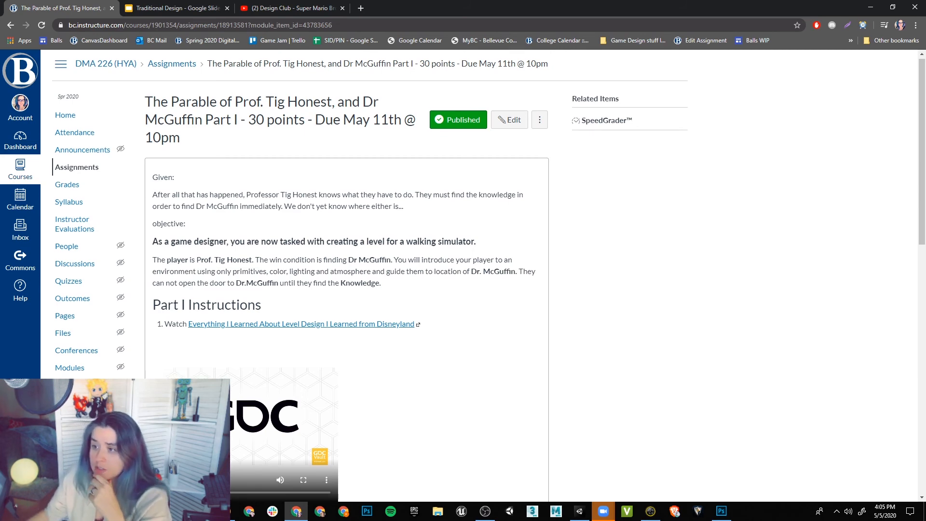
scroll(347, 275, down, 15)
scroll(347, 275, up, 15)
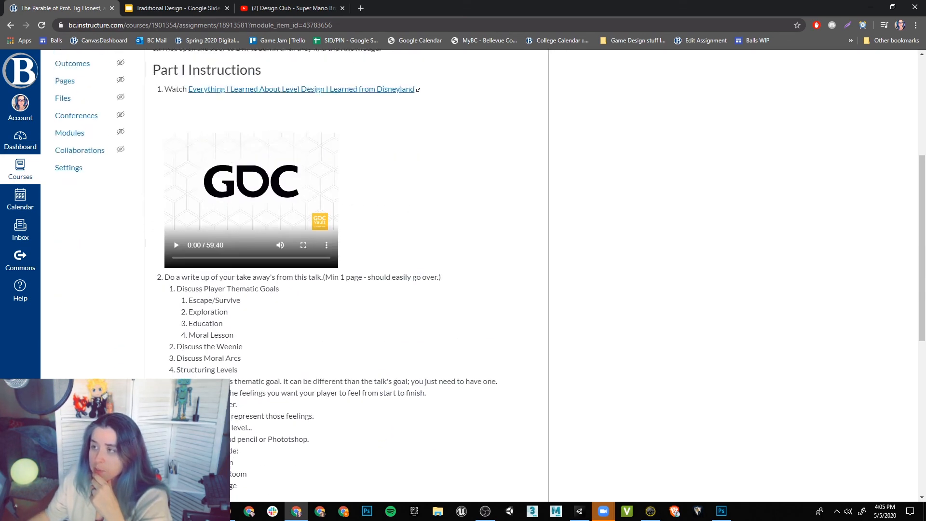
Step: Edit the Parable Part I assignment so its title says 50 points, and save the change
click(509, 123)
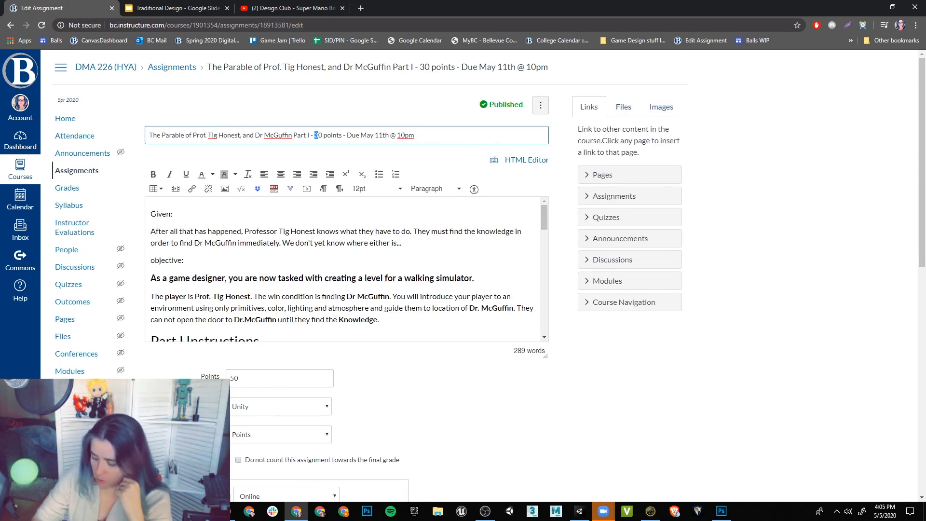
text(5)
click(482, 411)
scroll(482, 410, down, 10)
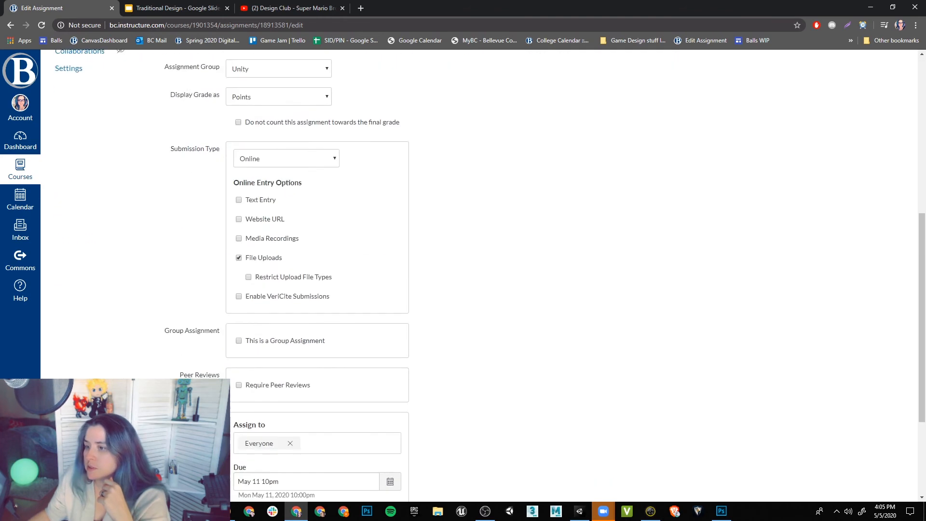
click(529, 460)
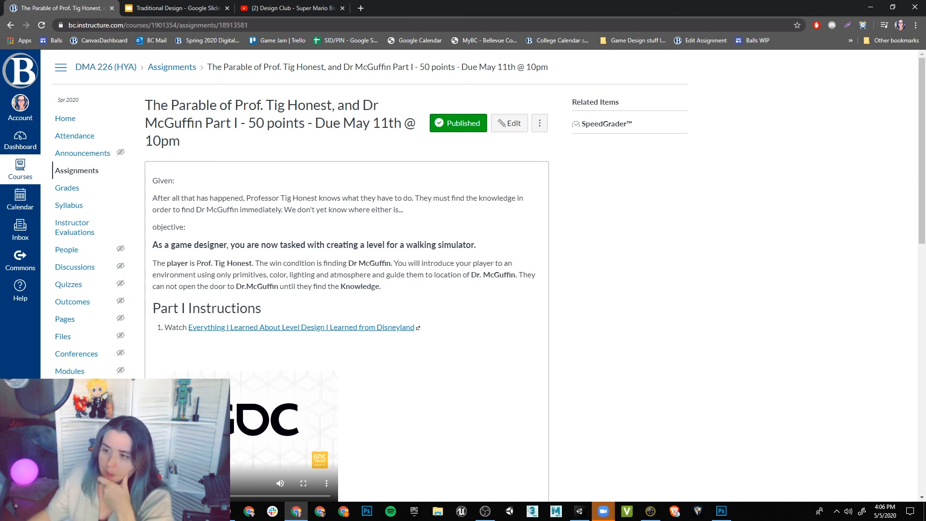
Step: Review the assignment's objective and Part I Instructions, highlighting the Player Thematic Goals in the write-up requirements
scroll(463, 270, down, 2)
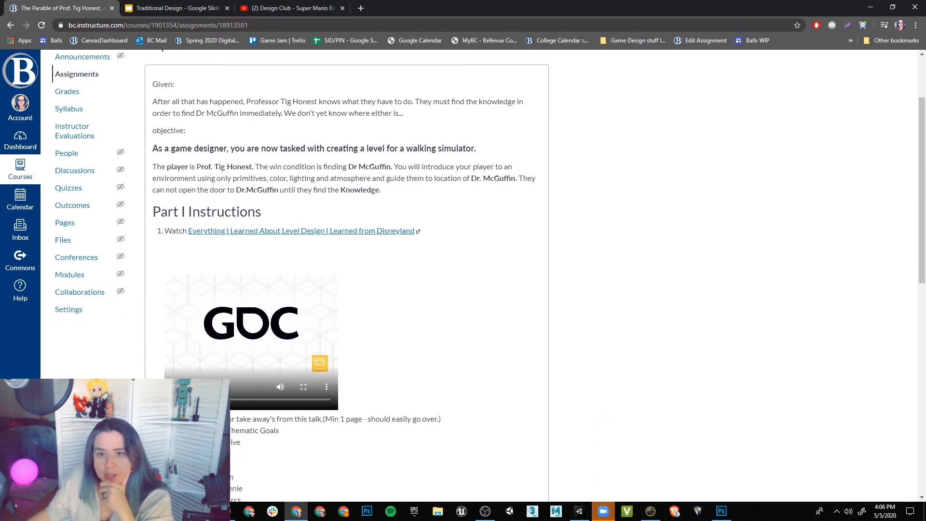
scroll(463, 270, down, 1)
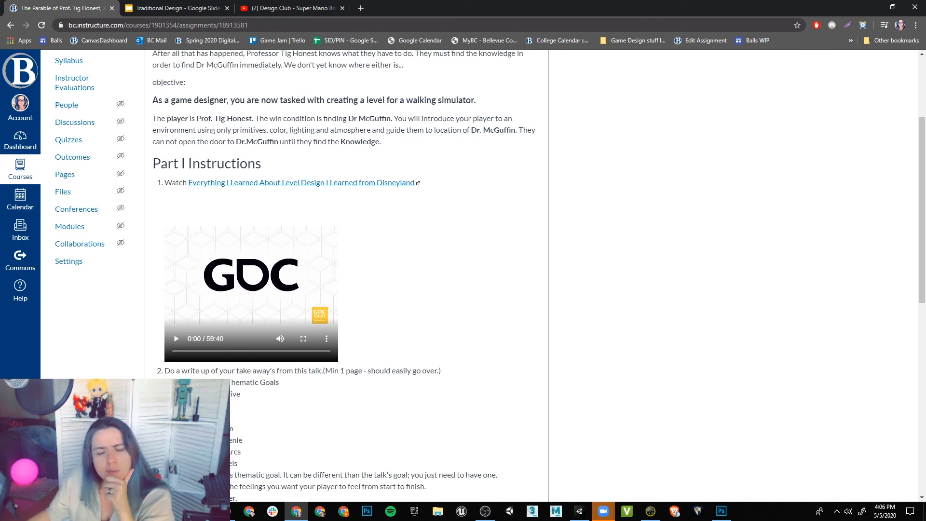
scroll(463, 270, down, 1)
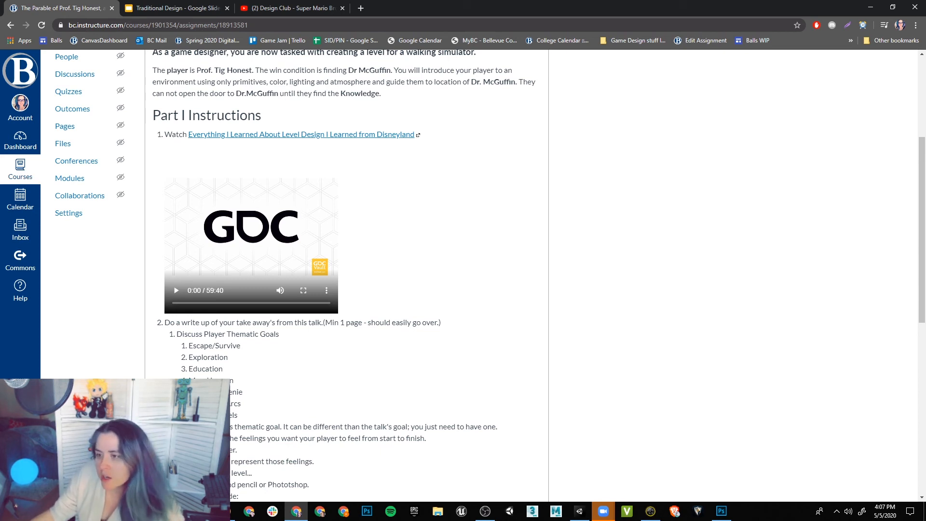
drag(182, 334, 228, 357)
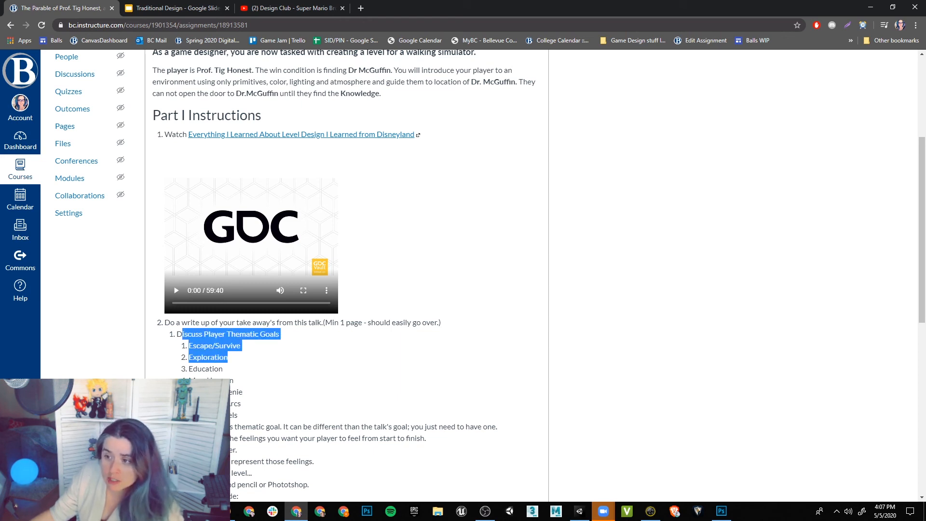
click(238, 358)
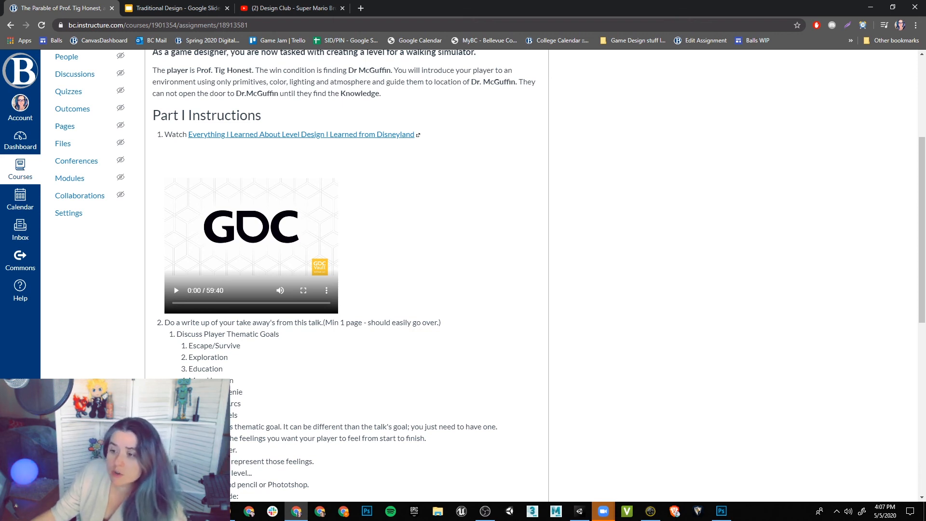
scroll(347, 275, down, 1)
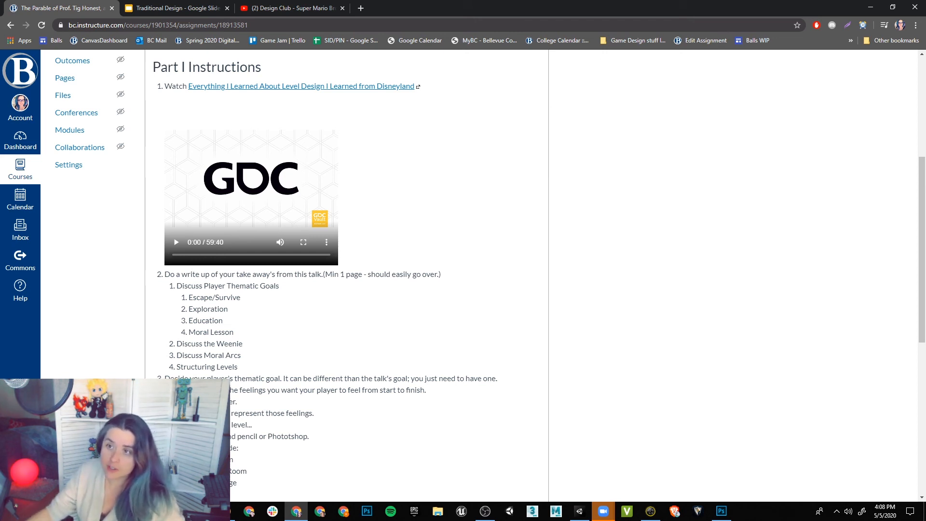
Step: Open the Checkpoint Discussion from the course home page in a second browser tab and find its Player Arc example
middle_click(11, 25)
click(153, 8)
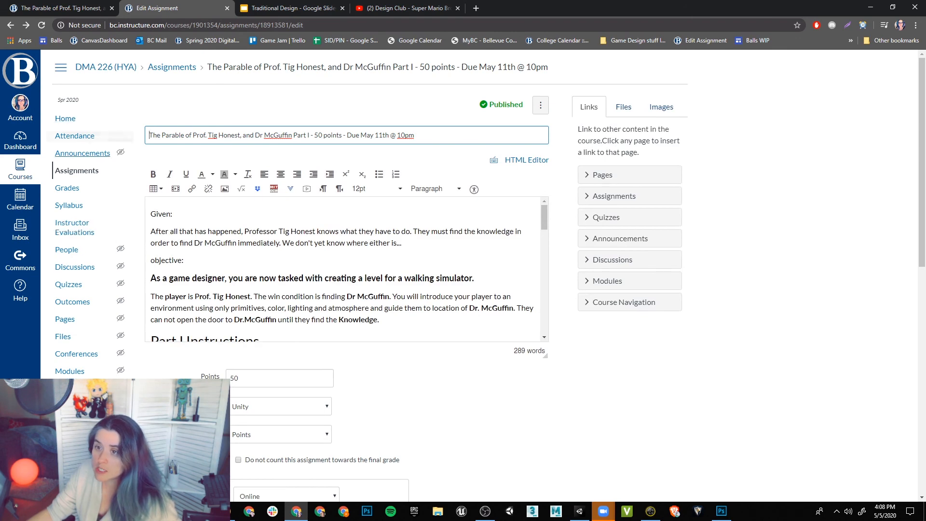
click(65, 118)
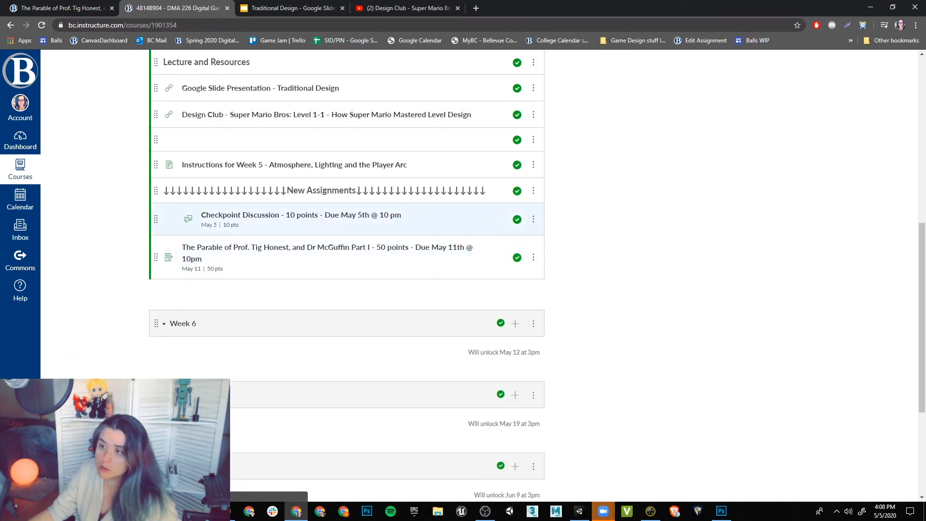
click(301, 215)
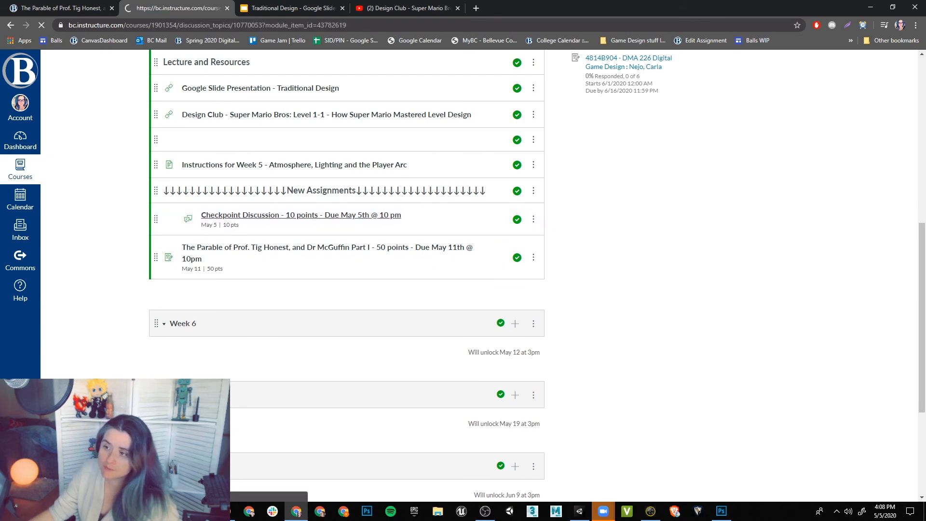
scroll(338, 232, down, 14)
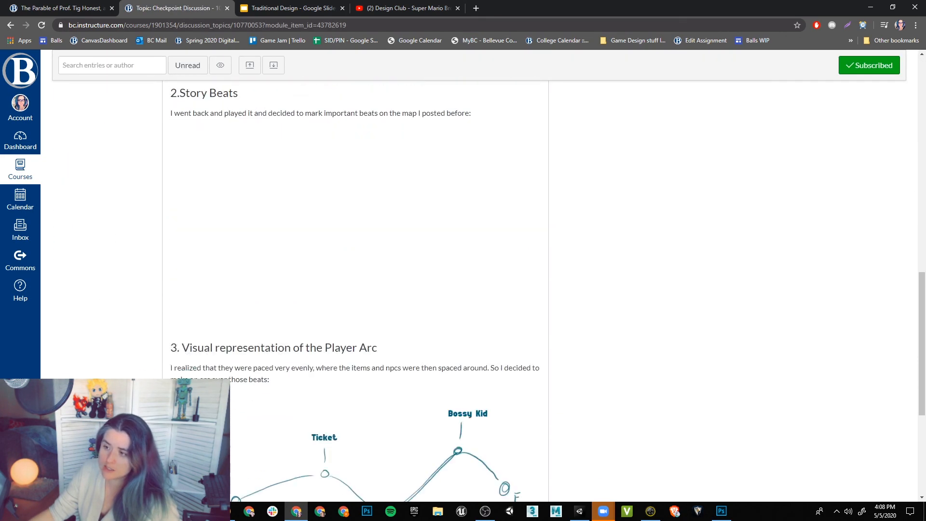
Step: Examine the Player Arc drawing in the Checkpoint Discussion, return to the Parable assignment, and highlight the player character's name while reviewing its instructions
scroll(357, 289, down, 4)
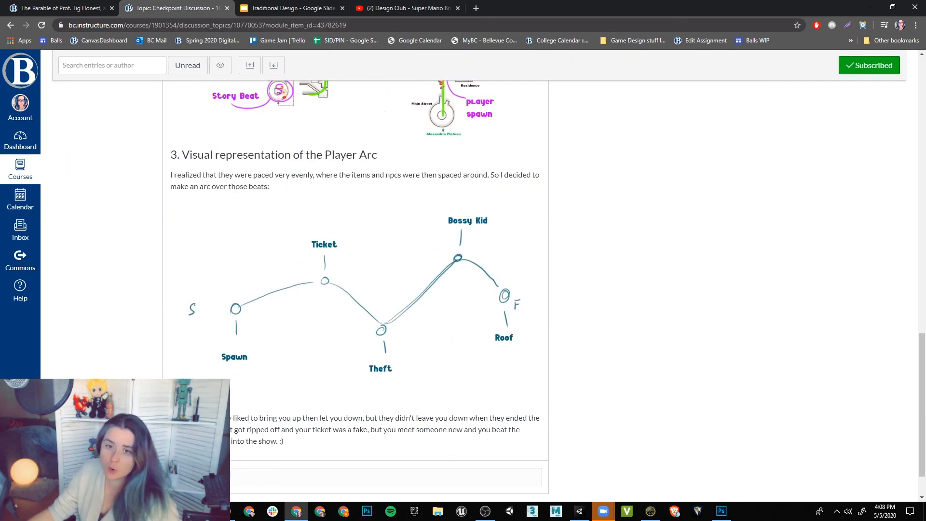
key(alt+Left)
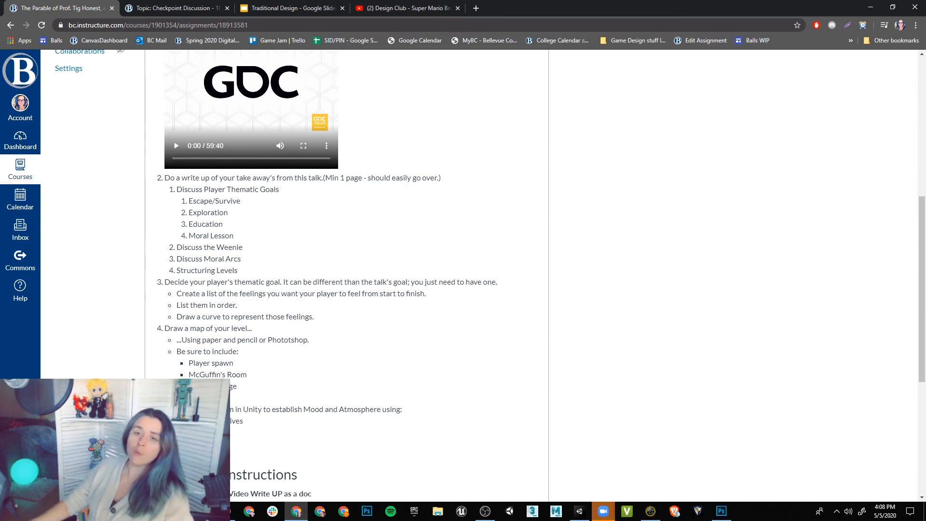
scroll(347, 275, up, 7)
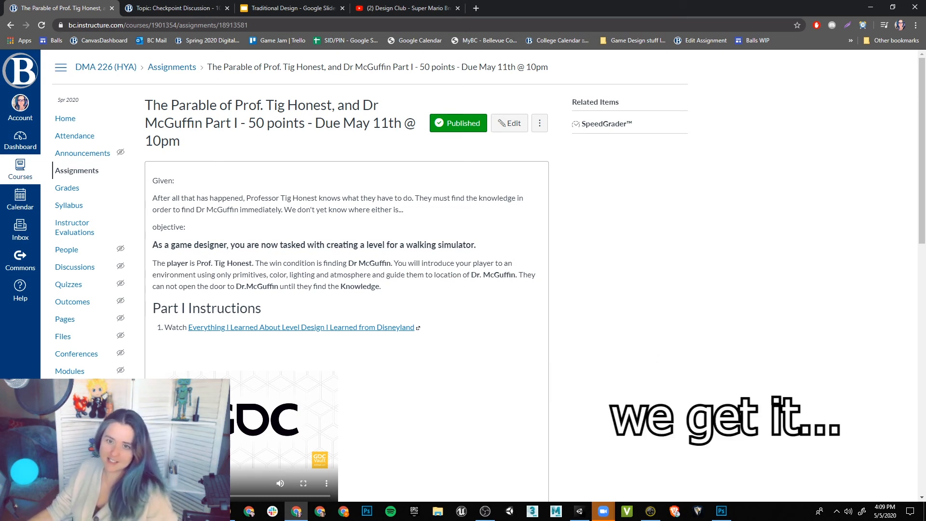
drag(247, 198, 317, 198)
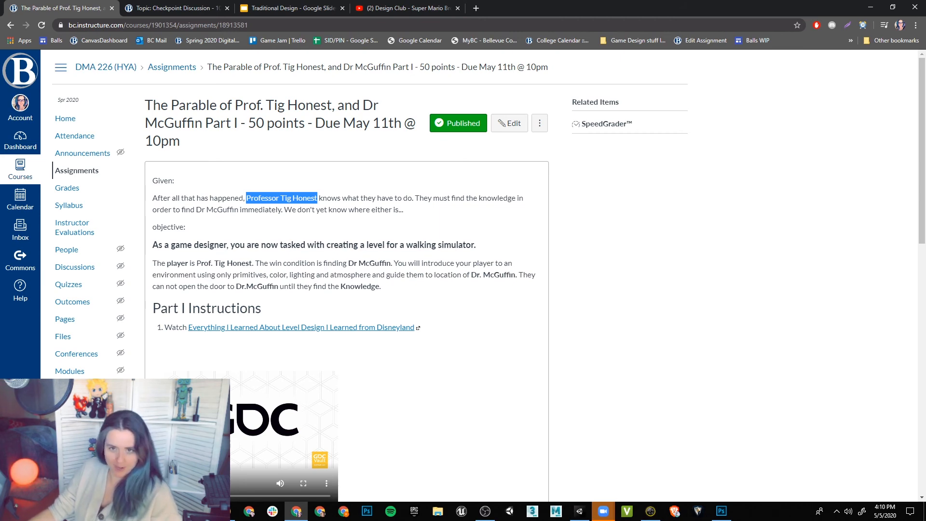
scroll(346, 275, down, 9)
scroll(346, 275, down, 1)
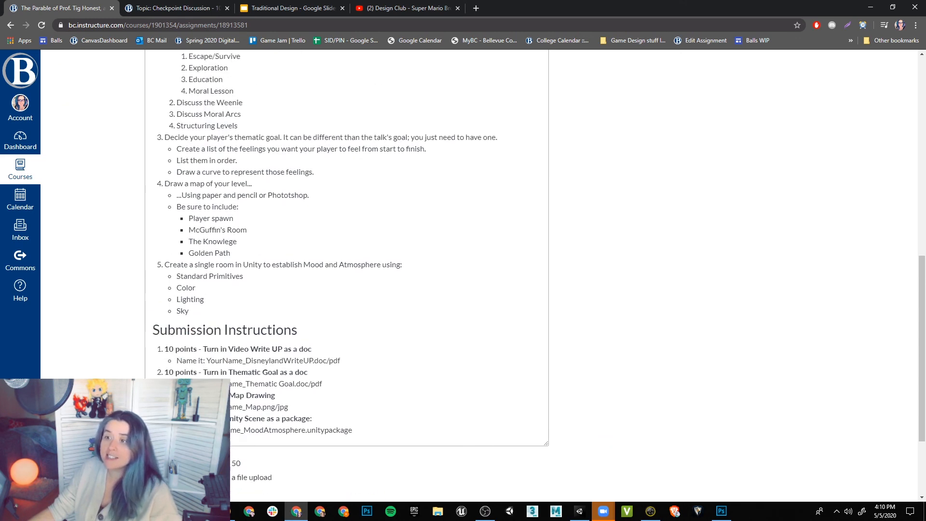
scroll(347, 275, up, 2)
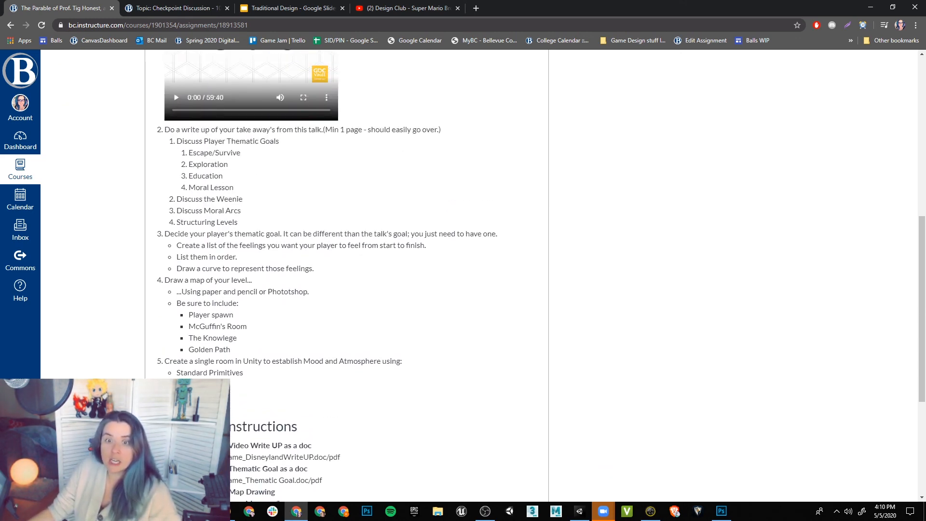
scroll(347, 275, up, 8)
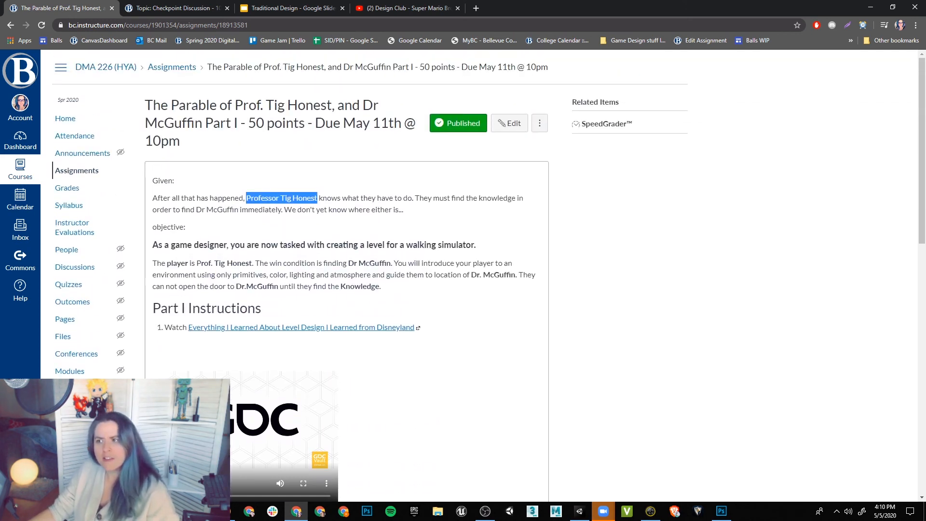
Step: Highlight the objective label and the "Draw a map of your level" requirement while reviewing the Parable Part I assignment
drag(152, 227, 186, 226)
click(186, 227)
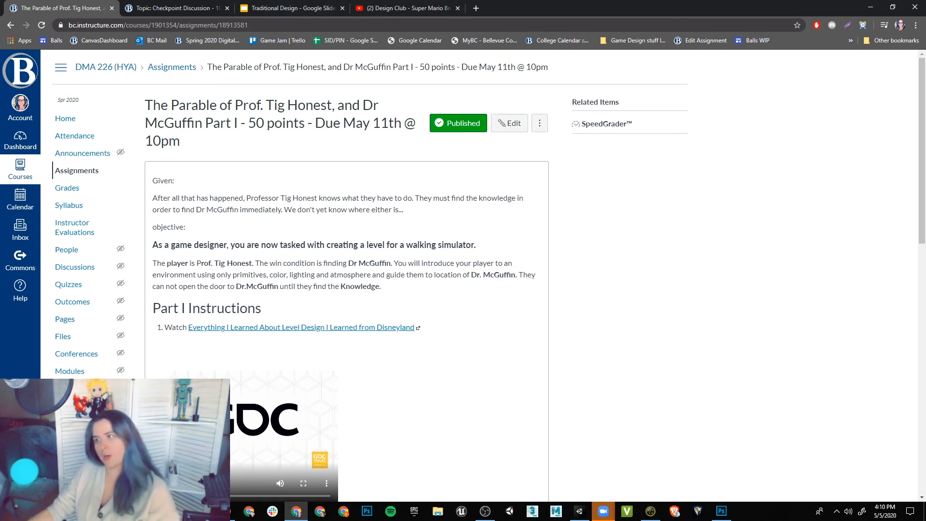
scroll(463, 275, down, 2)
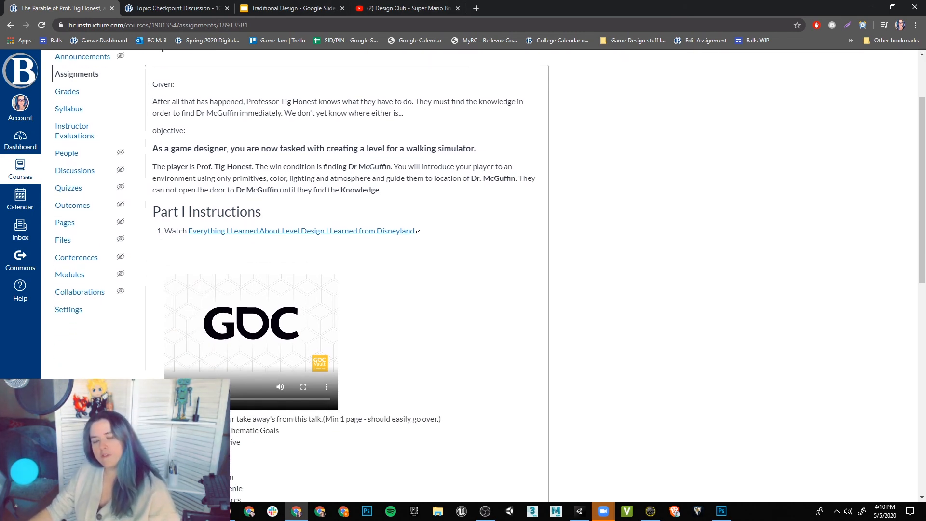
scroll(463, 275, up, 1)
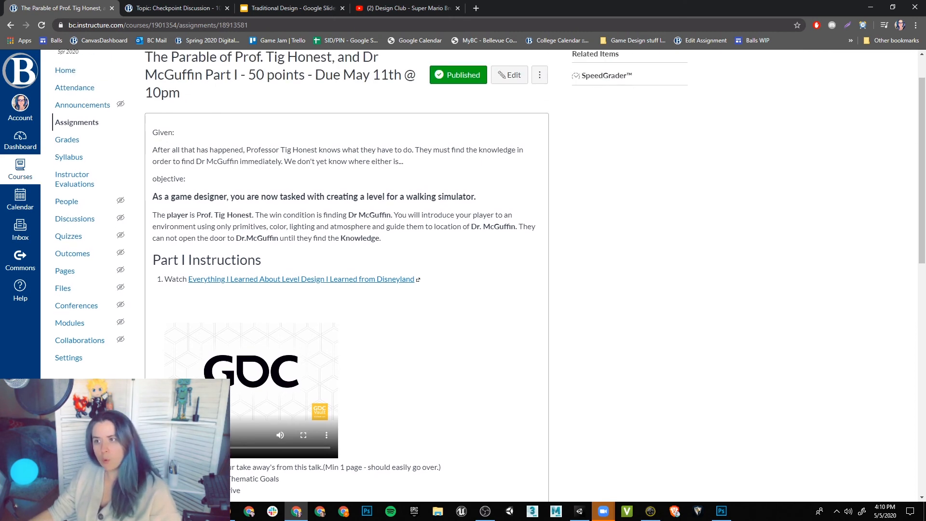
scroll(463, 275, up, 1)
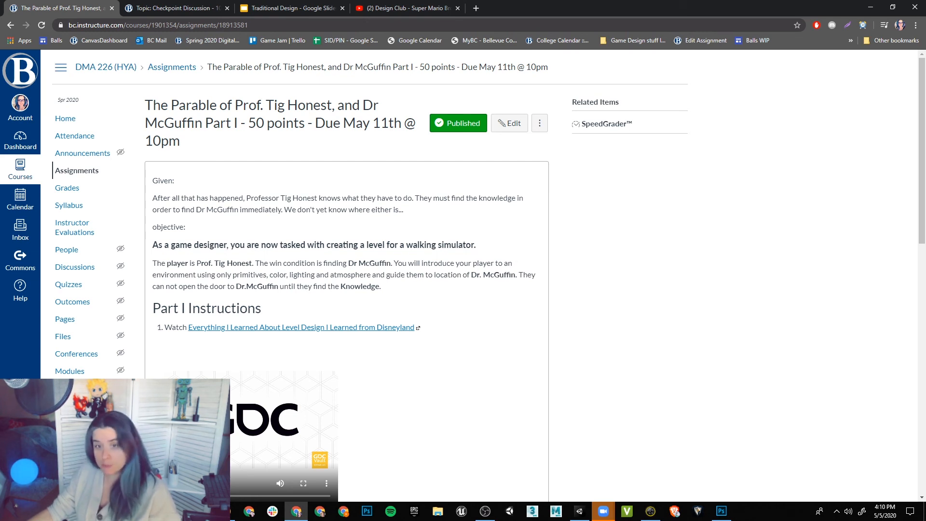
scroll(347, 275, down, 6)
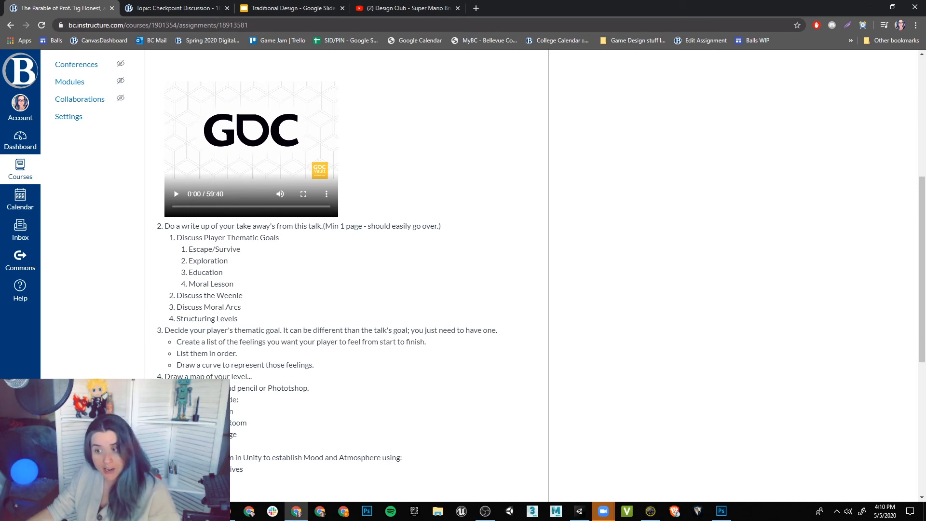
drag(197, 376, 227, 376)
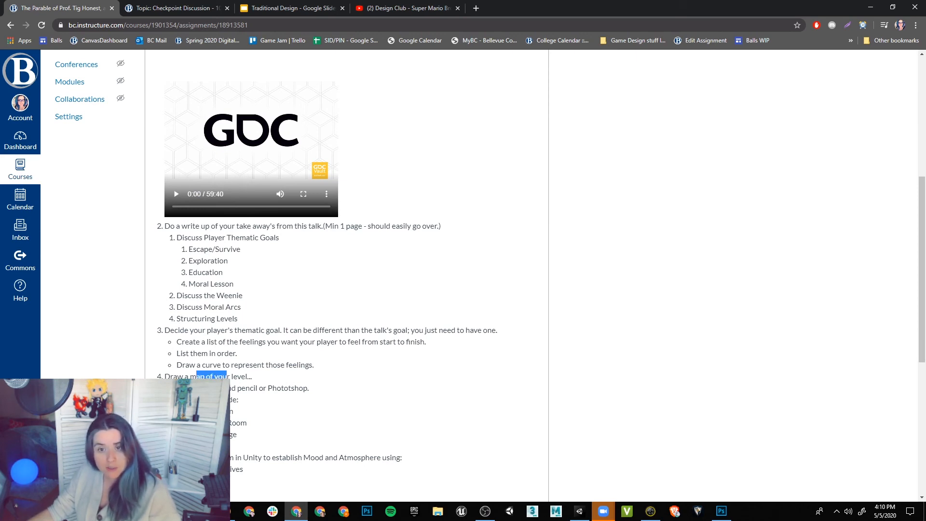
Step: Switch back to the Checkpoint Discussion and review the visual representation of the Player Arc
scroll(348, 241, up, 5)
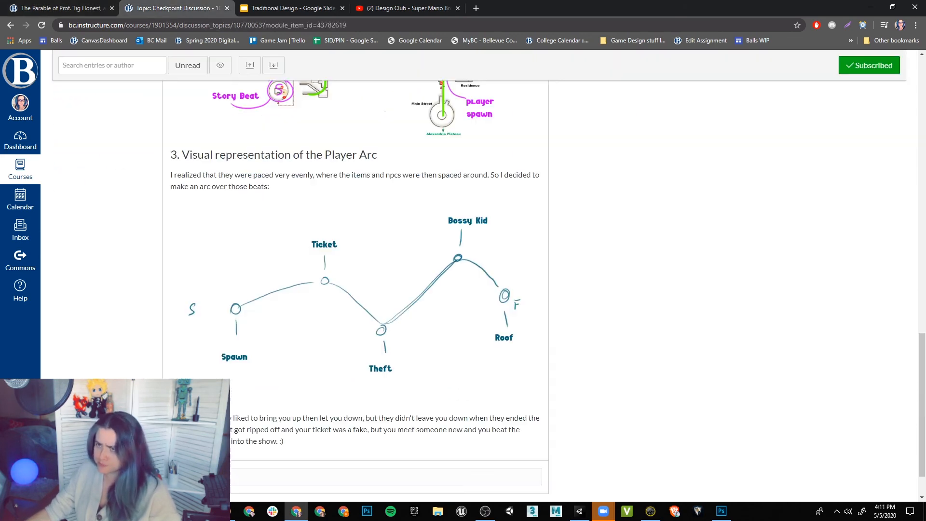
key(ctrl+Tab)
scroll(355, 289, up, 7)
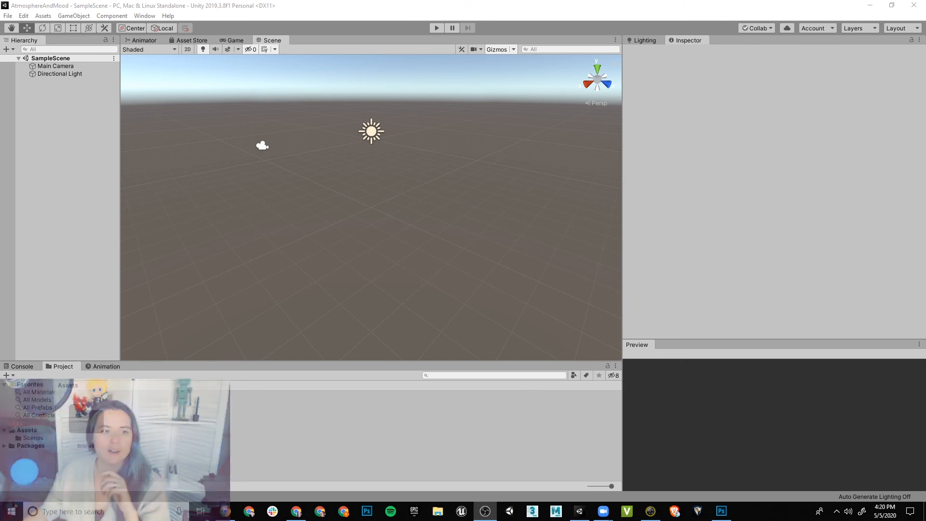
Step: Switch to the AtmosphereAndMood project in Unity and add a 3D cube to SampleScene
mouse_move(371, 208)
middle_down()
mouse_move(418, 205)
mouse_move(356, 194)
mouse_move(377, 201)
middle_up()
alt+drag(376, 200, 562, 166)
click(73, 16)
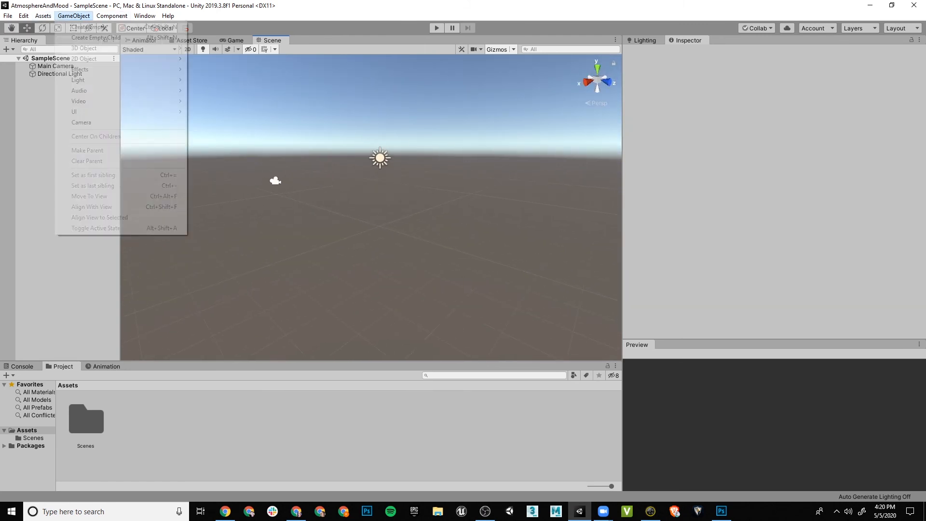
mouse_move(84, 48)
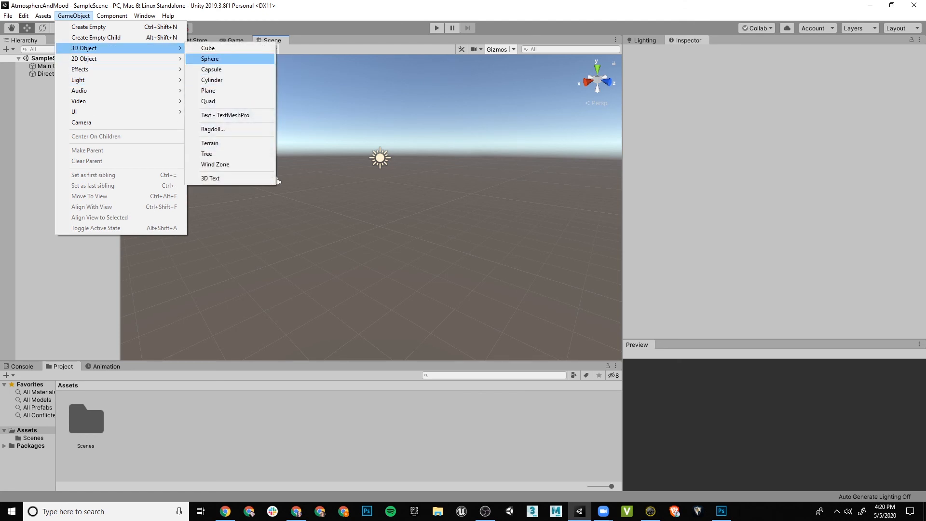
click(208, 48)
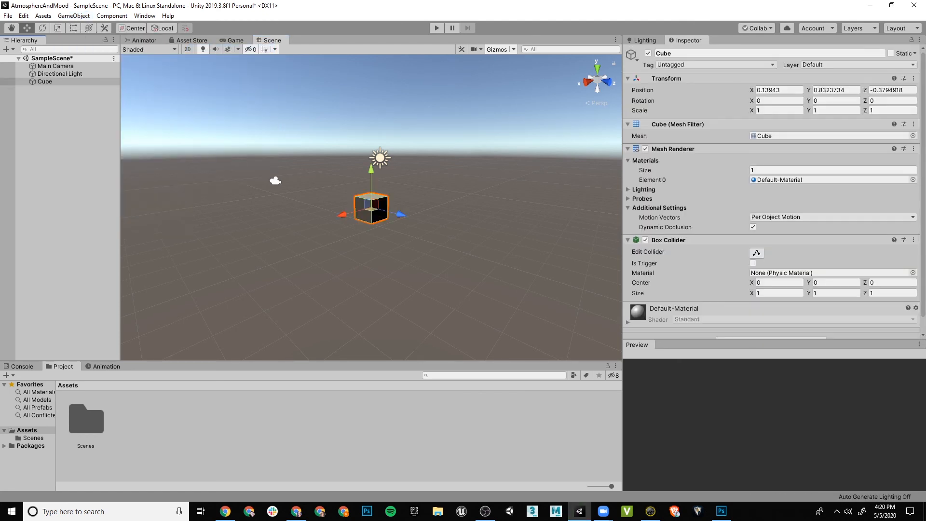
Step: Scale the cube into a flat floor slab of about 4.94 × 0.21 × 5.70 in X, Y and Z
key(e)
key(r)
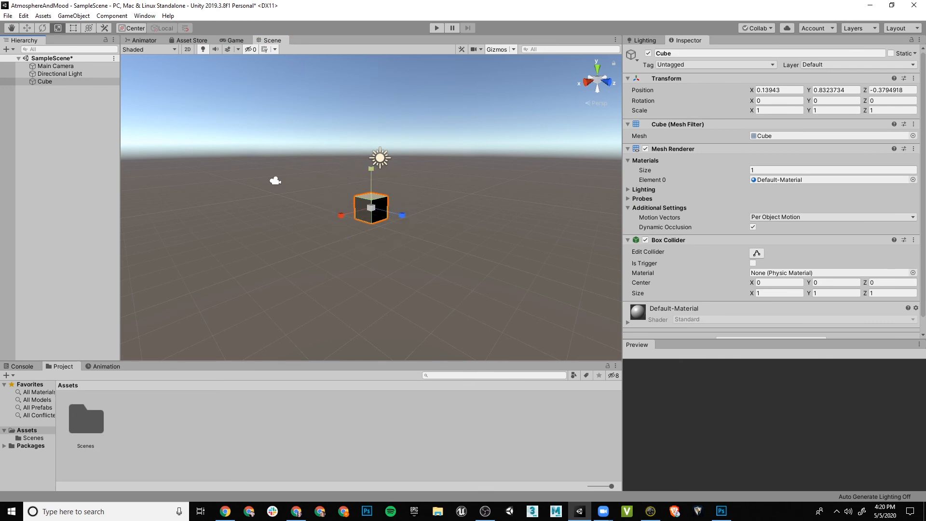
drag(371, 169, 371, 199)
drag(401, 216, 515, 244)
drag(341, 215, 248, 239)
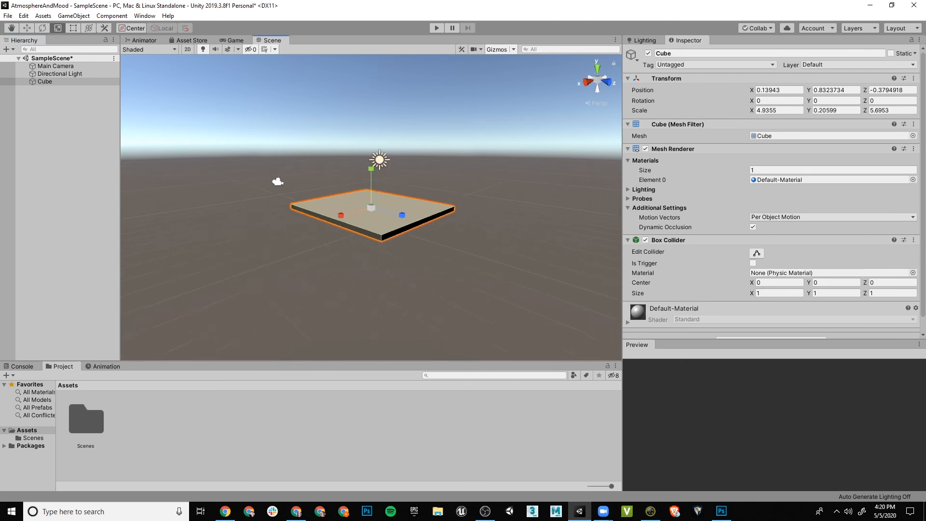
Step: Add a second cube above the floor slab and raise it to a Y position of about 1.46
scroll(372, 208, up, 6)
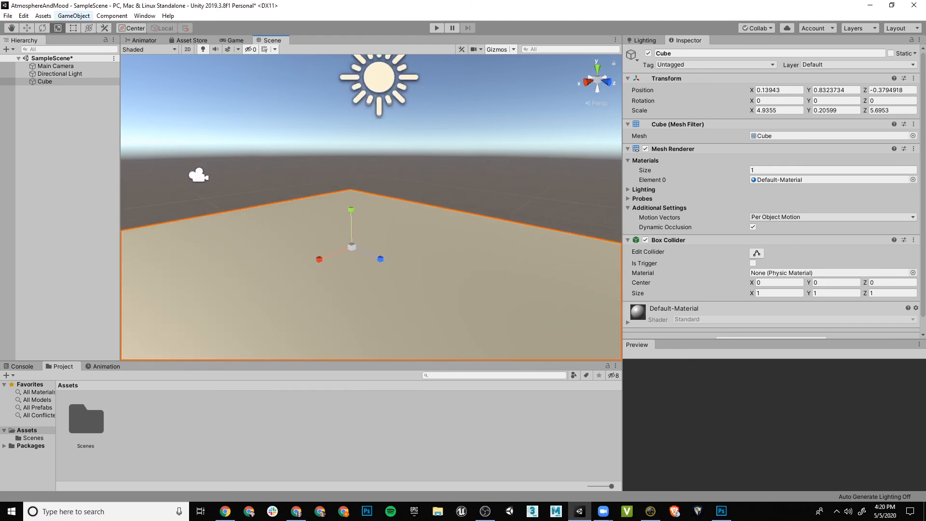
click(73, 15)
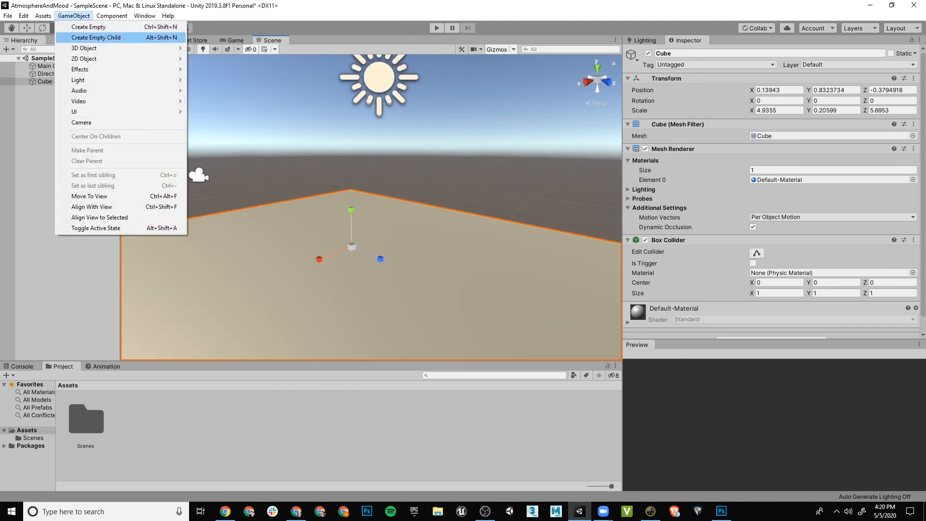
mouse_move(96, 48)
click(208, 48)
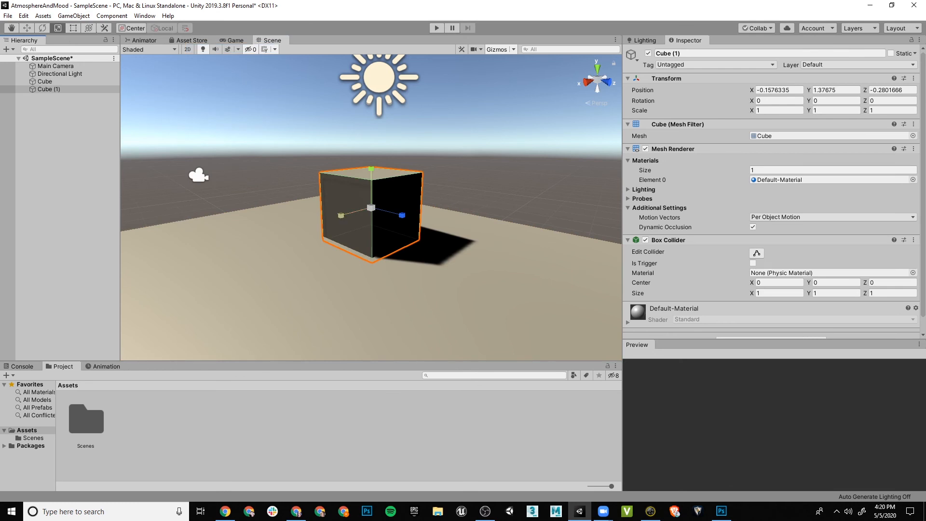
drag(371, 168, 859, 141)
alt+drag(569, 154, 134, 168)
middle_drag(134, 167, 145, 144)
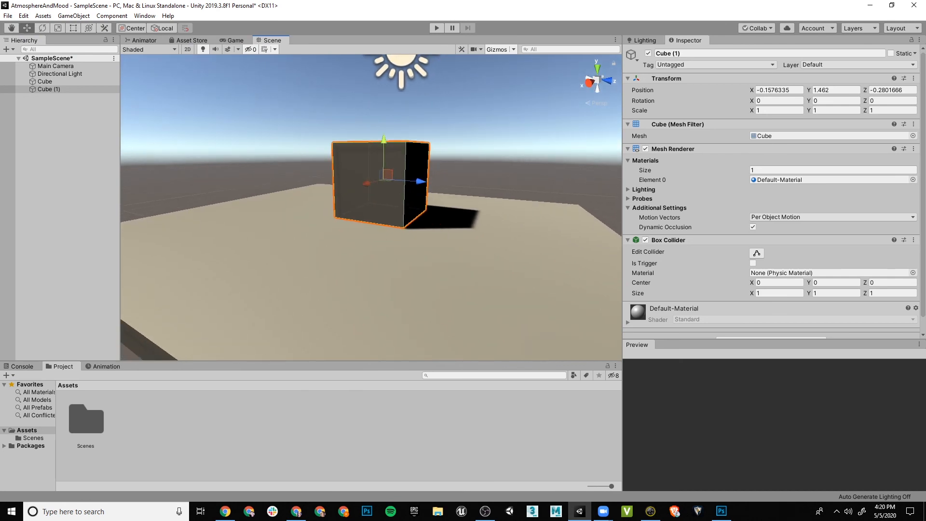
Step: Lower the second cube to a Y position of about 1.44 so it rests on the floor slab
click(203, 144)
middle_drag(203, 144, 153, 127)
alt+drag(153, 127, 336, 140)
click(336, 169)
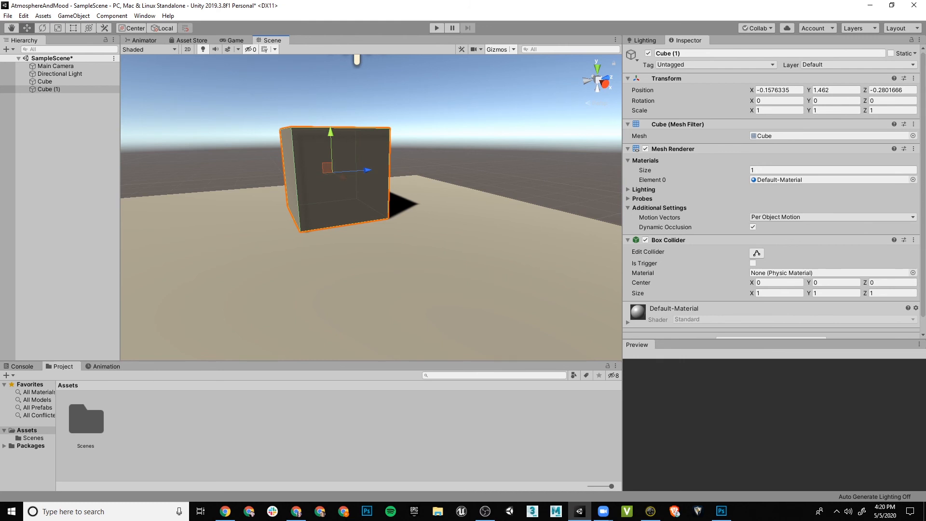
alt+drag(502, 193, 354, 190)
scroll(284, 246, up, 5)
drag(313, 147, 320, 166)
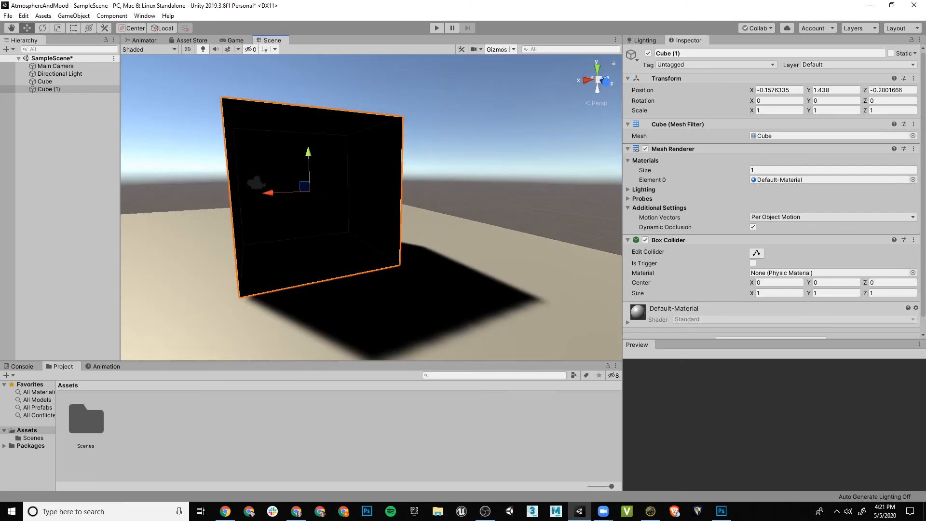
scroll(321, 166, down, 4)
middle_drag(321, 167, 324, 108)
scroll(324, 108, down, 4)
alt+drag(324, 109, 464, 154)
scroll(463, 155, up, 6)
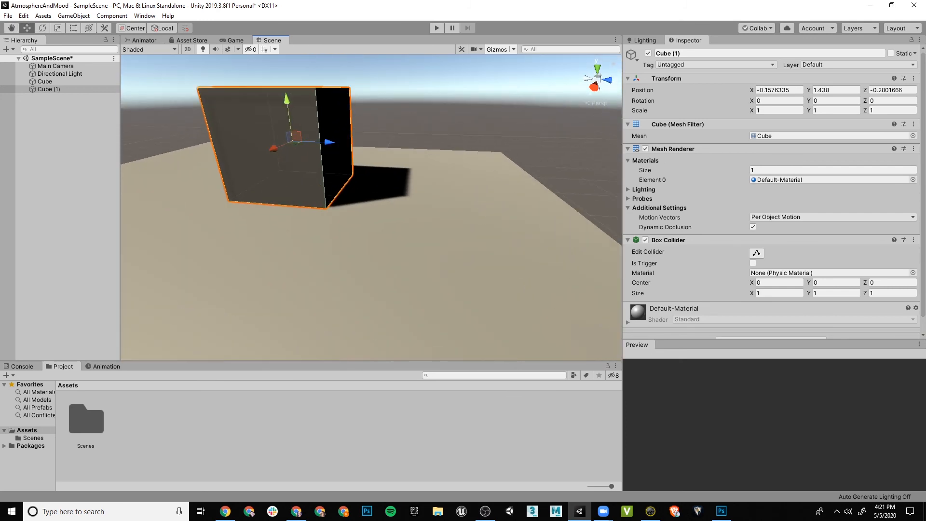
Step: Select and frame the Directional Light, and rotate it to an X rotation of about 29 degrees
mouse_move(357, 178)
alt+mouse_down()
mouse_move(347, 195)
mouse_move(584, 188)
mouse_move(434, 217)
mouse_move(323, 173)
mouse_move(357, 178)
alt+mouse_up()
click(60, 73)
key(f)
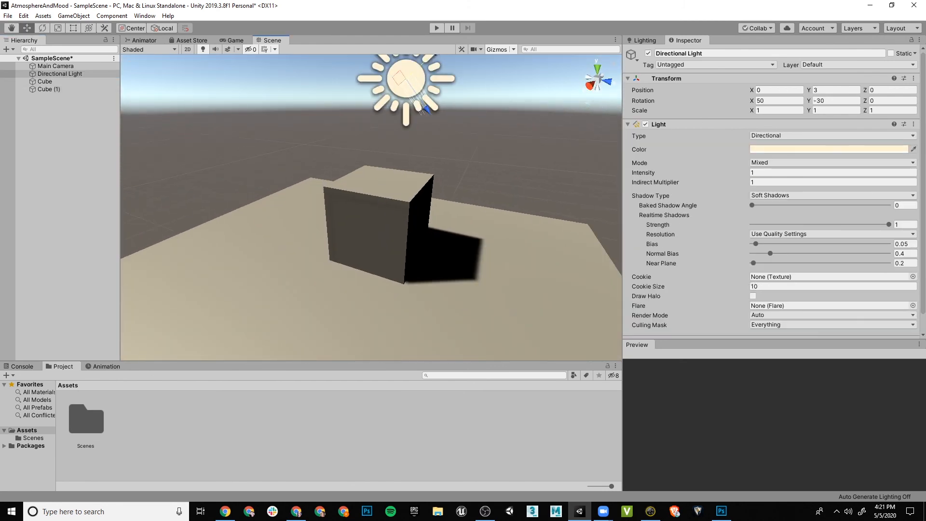
scroll(371, 208, up, 6)
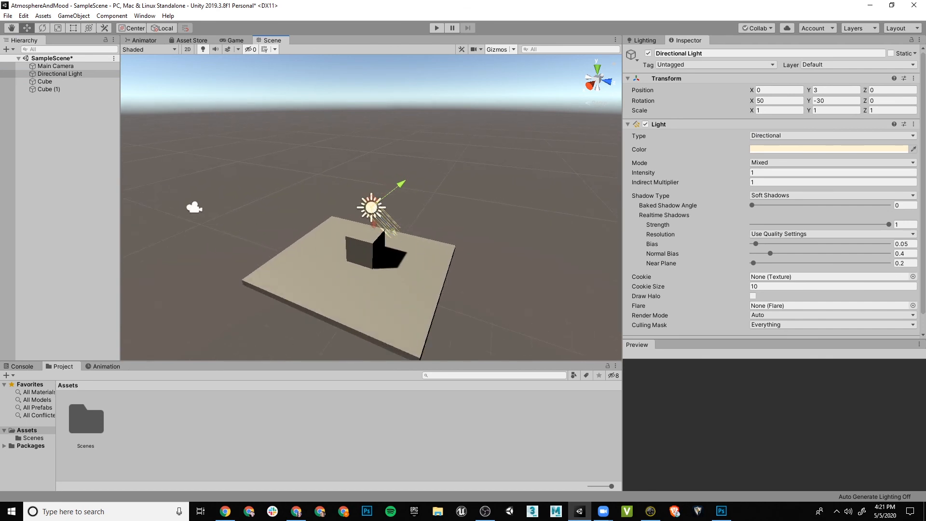
key(e)
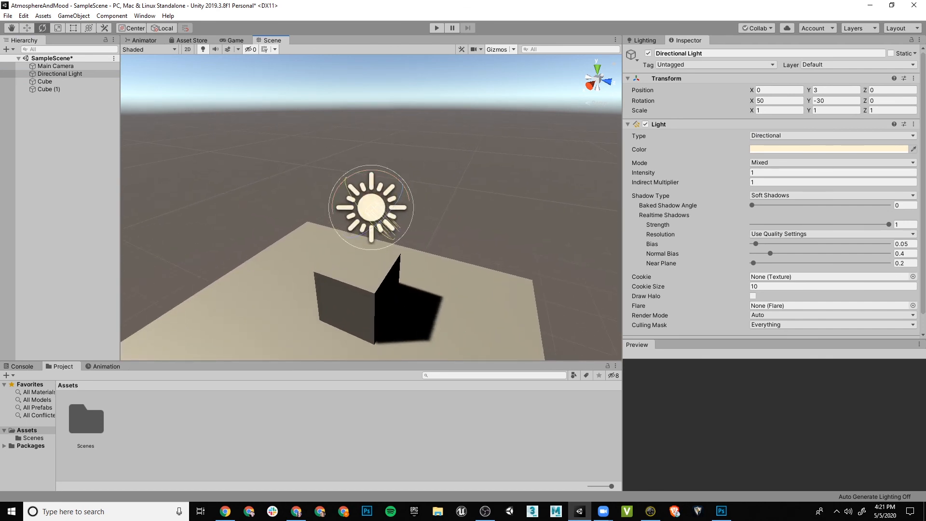
drag(385, 172, 234, 99)
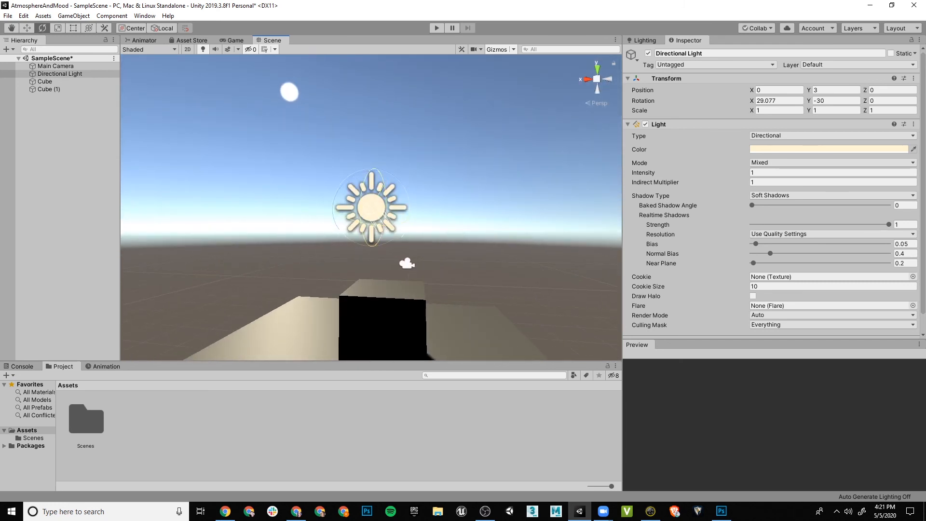
Step: Lower the Directional Light's X rotation to about 1 degree for a sunset sky, and bring it back up to about 16 degrees
drag(384, 184, 376, 148)
alt+drag(377, 149, 511, 170)
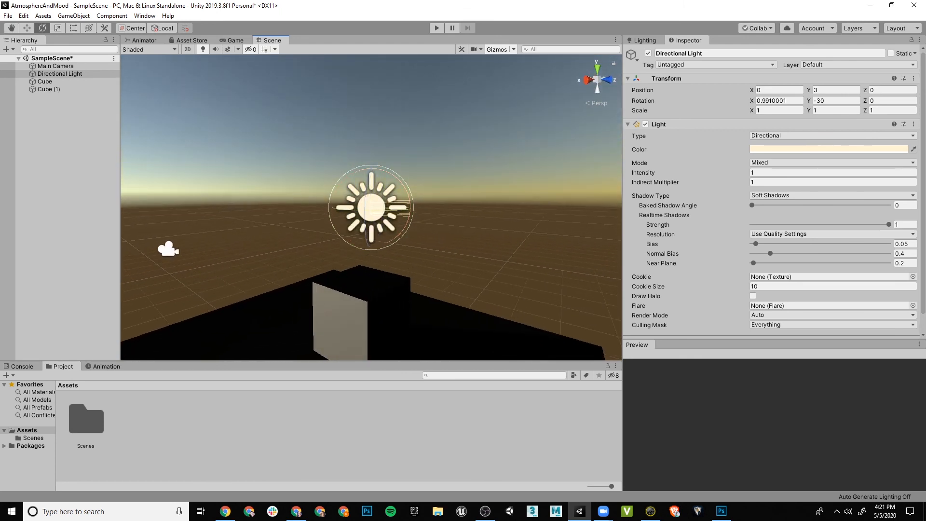
drag(395, 176, 410, 187)
scroll(405, 123, down, 5)
alt+drag(405, 123, 284, 108)
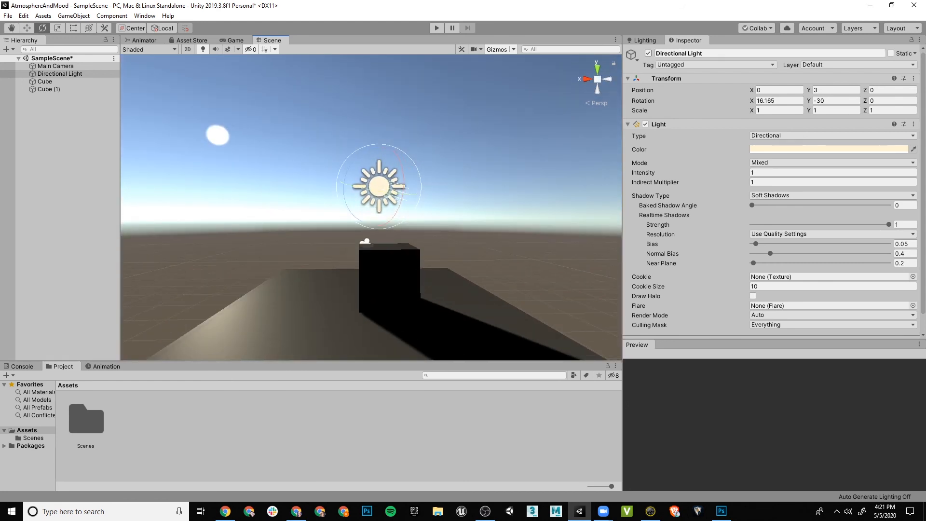
Step: Deactivate the Directional Light object and view the unlit cubes from different angles
click(649, 53)
middle_drag(454, 203, 511, 151)
alt+drag(386, 169, 519, 194)
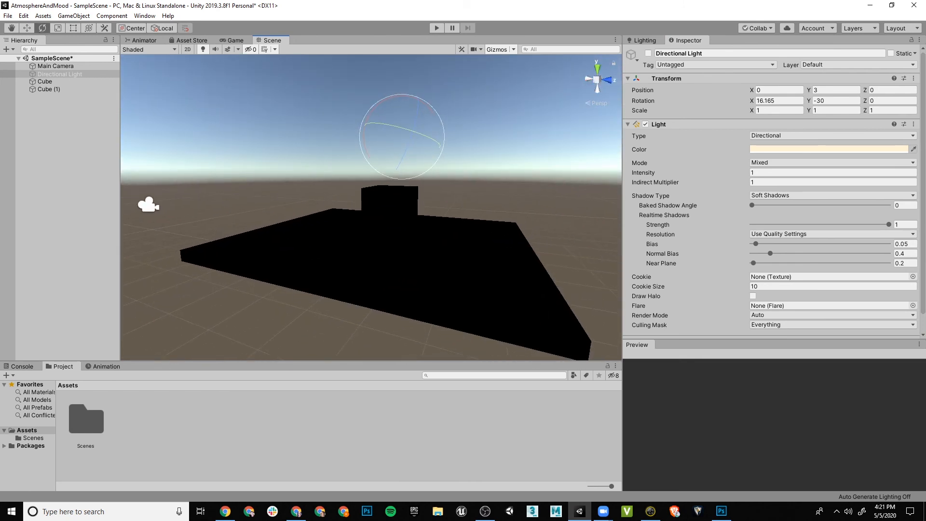
middle_drag(519, 194, 434, 184)
alt+drag(434, 183, 410, 186)
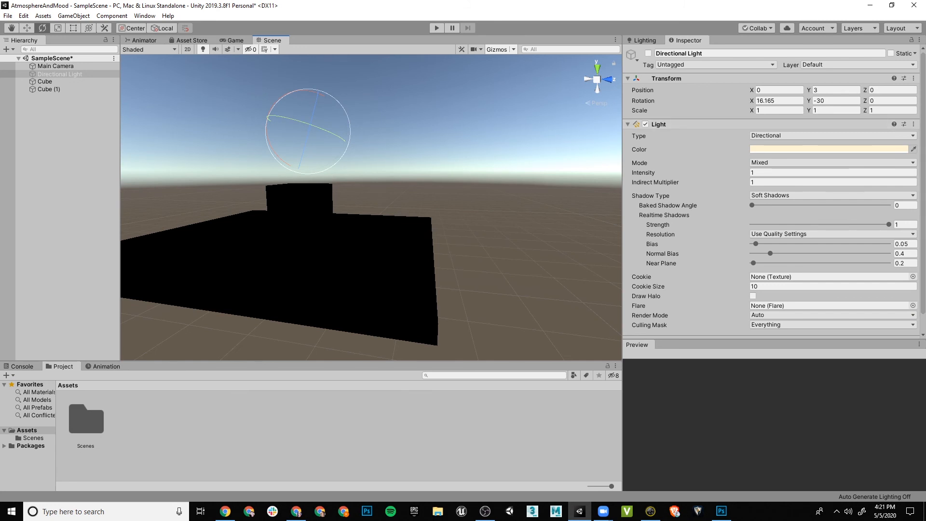
Step: Turn on Auto Generate for the scene's lighting and inspect the ambient light on the cubes from several angles
scroll(771, 193, down, 1)
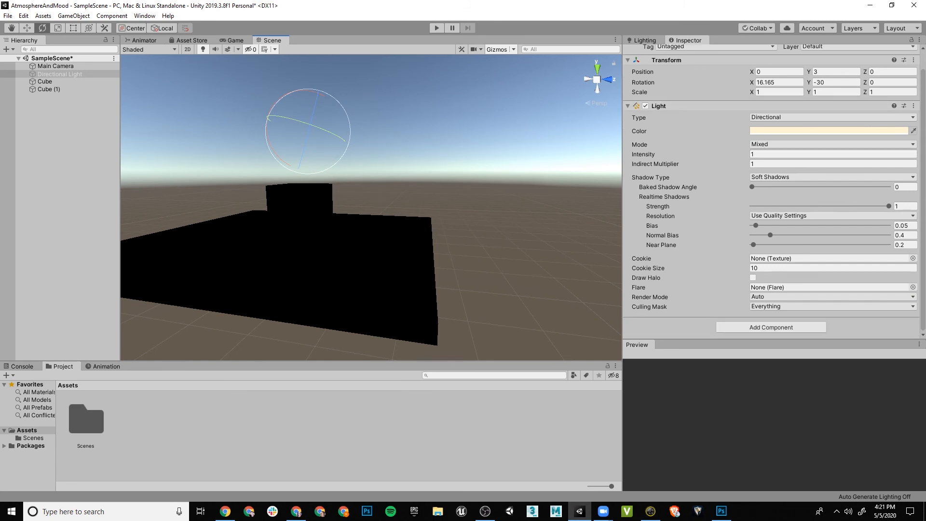
click(645, 40)
scroll(772, 193, down, 3)
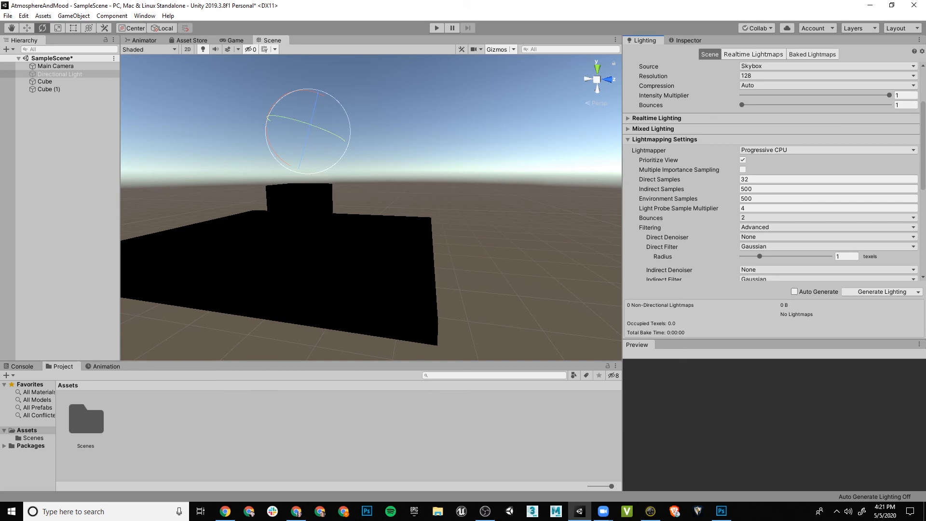
click(794, 291)
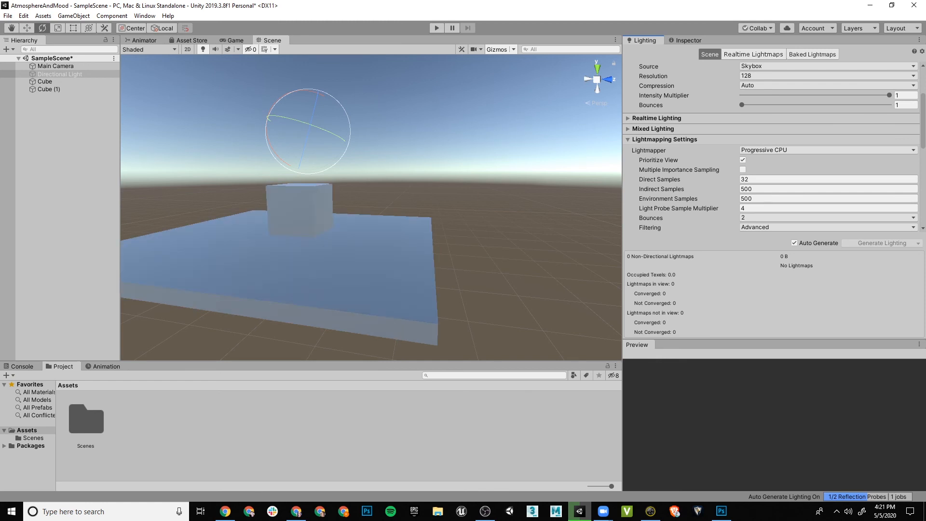
middle_drag(309, 193, 371, 208)
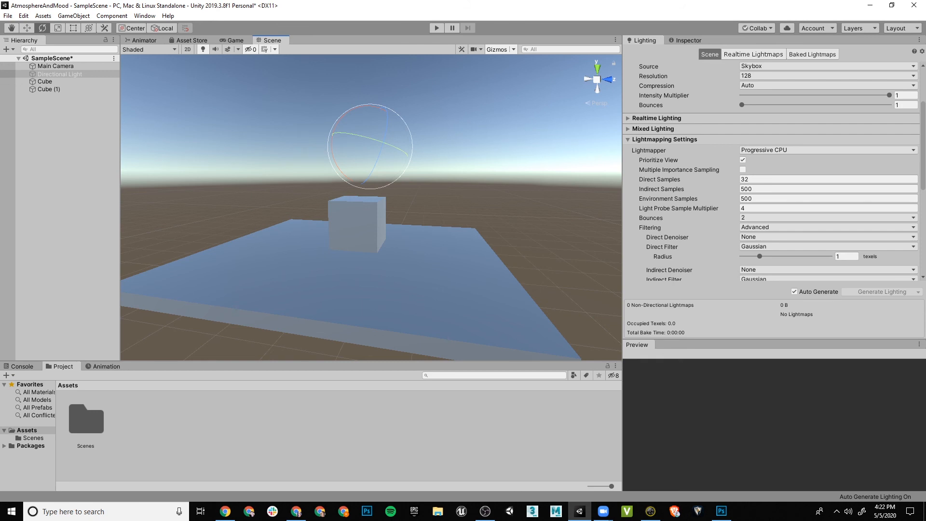
middle_drag(371, 208, 446, 188)
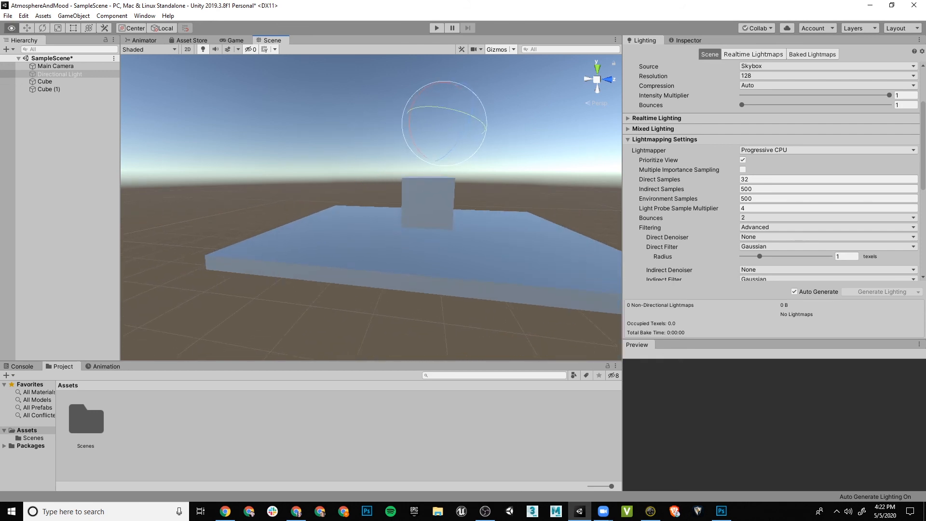
alt+drag(445, 188, 314, 195)
right_drag(314, 195, 308, 194)
drag(410, 121, 535, 128)
middle_drag(535, 128, 494, 143)
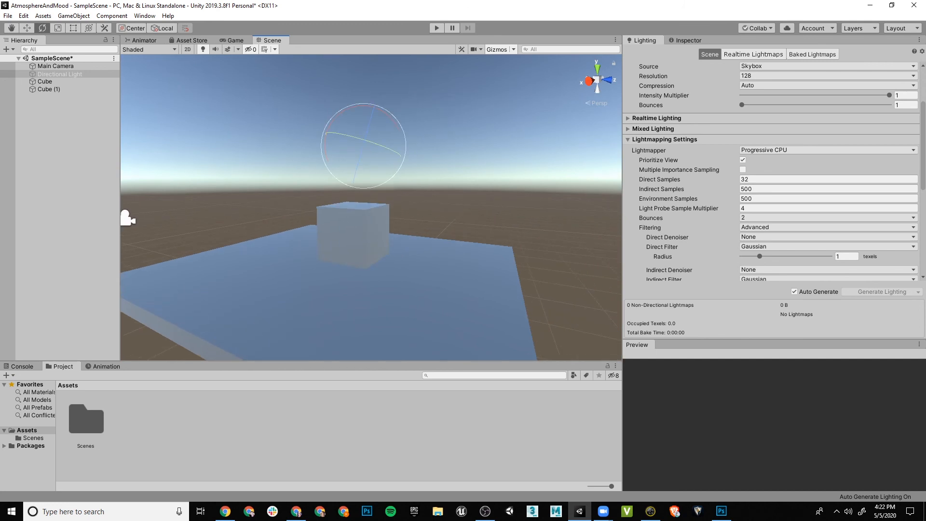
Step: Reactivate the Directional Light to compare the cubes with and without direct light, and deactivate it again
click(687, 41)
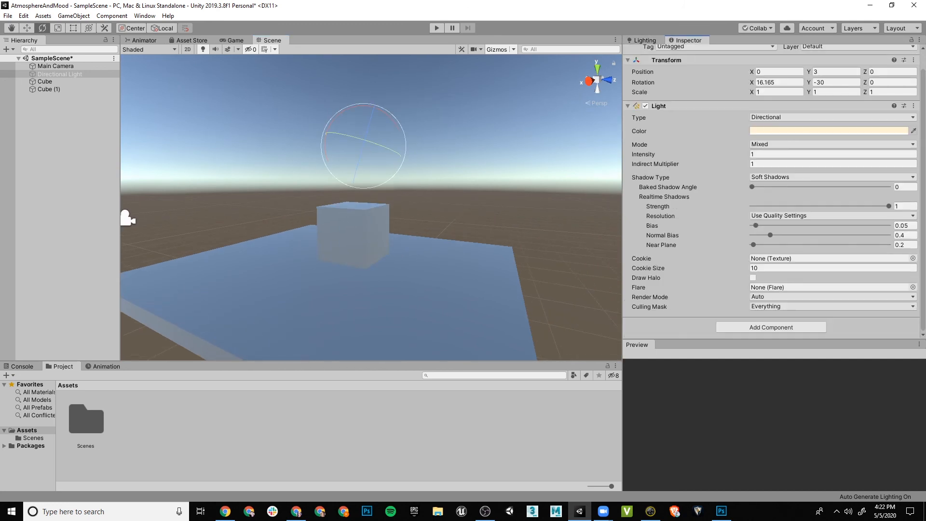
scroll(772, 191, up, 1)
click(648, 53)
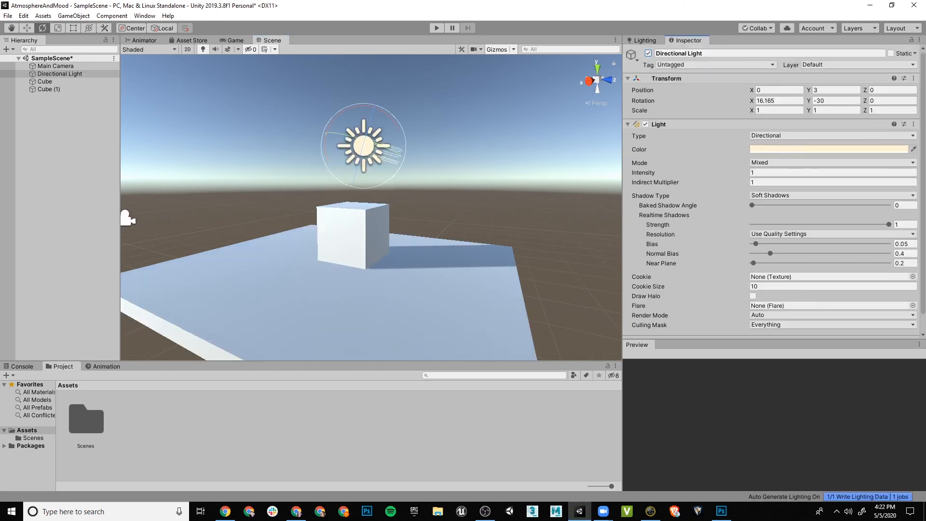
alt+drag(463, 159, 389, 176)
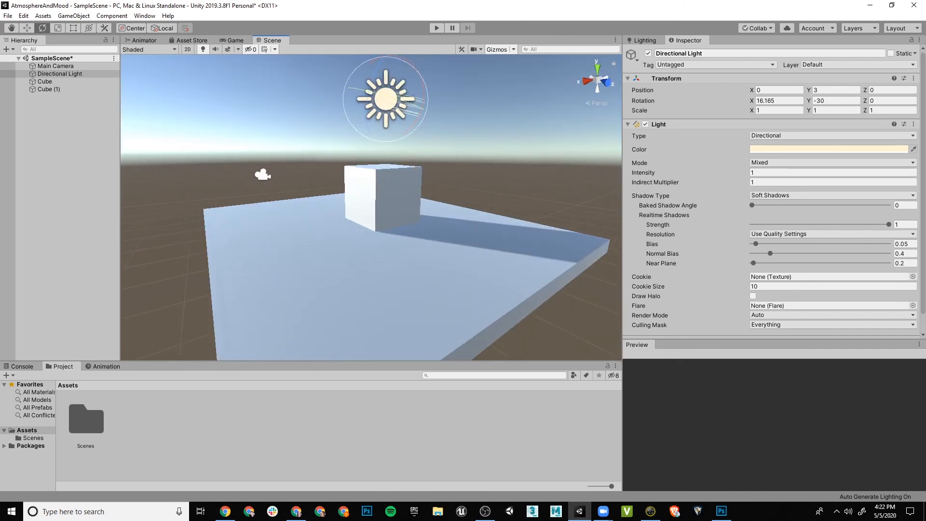
click(648, 54)
alt+drag(463, 178, 315, 168)
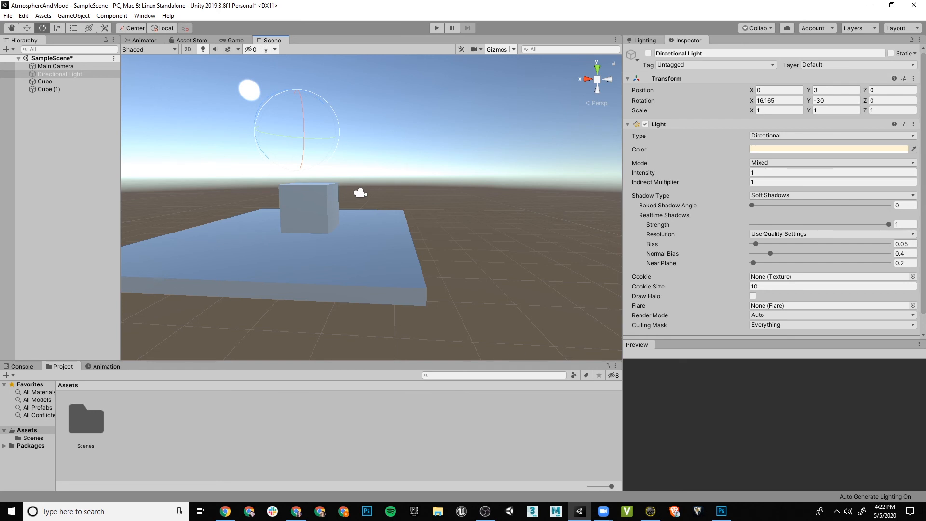
Step: Review the scene's Environment lighting settings and create a new material named MoodySky in the Assets folder
click(645, 40)
scroll(771, 173, up, 4)
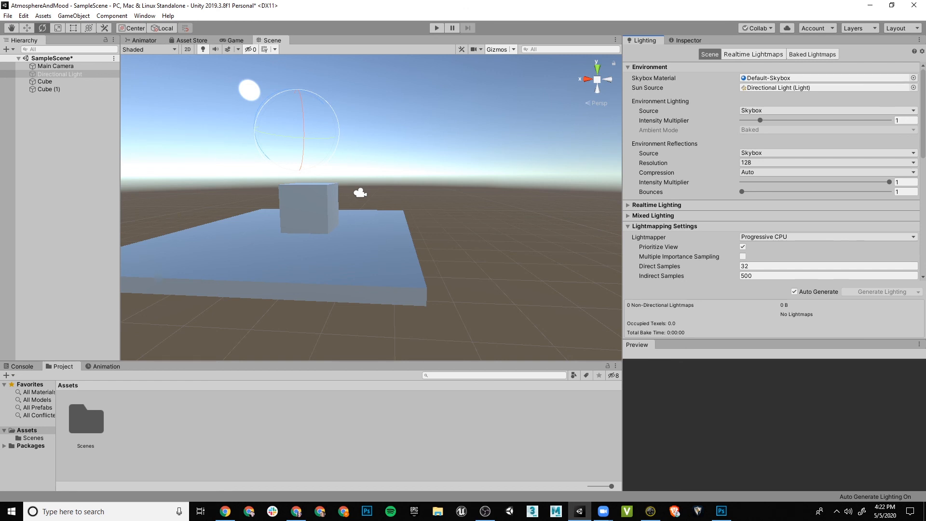
right_click(137, 427)
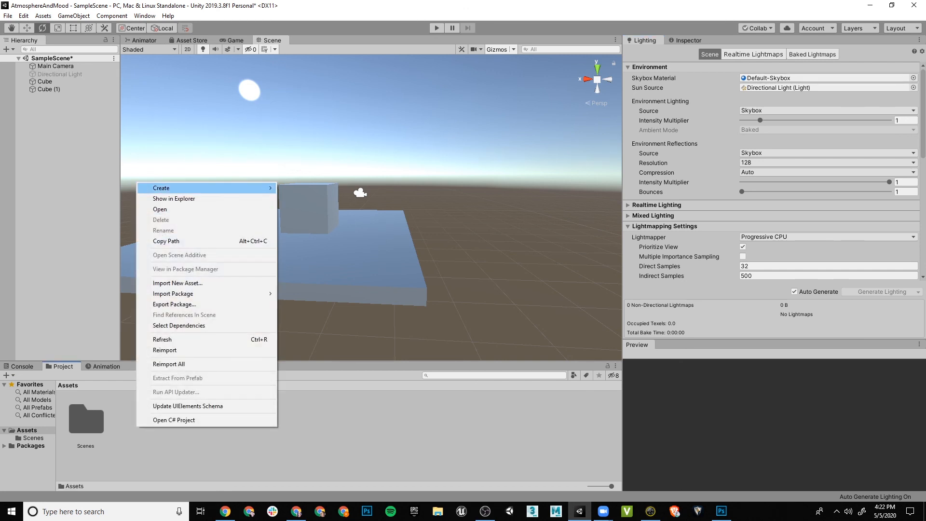
mouse_move(193, 188)
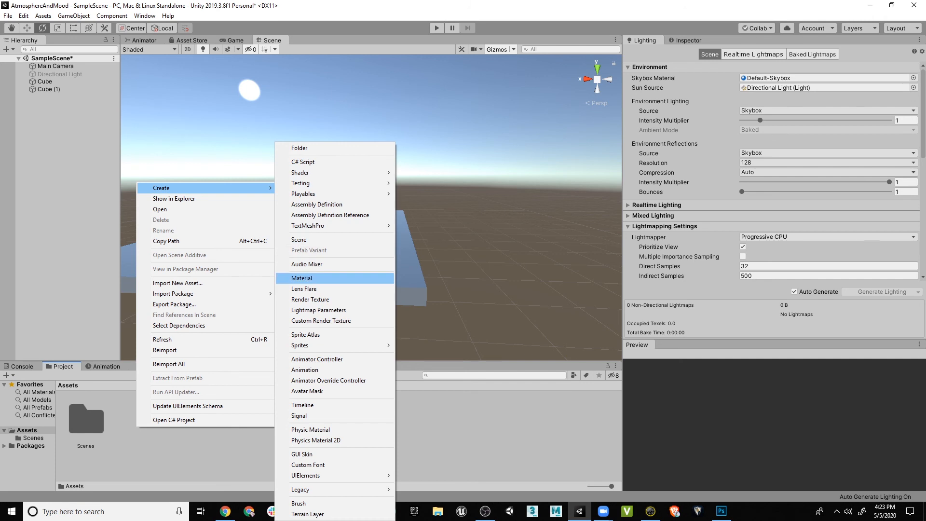
click(301, 278)
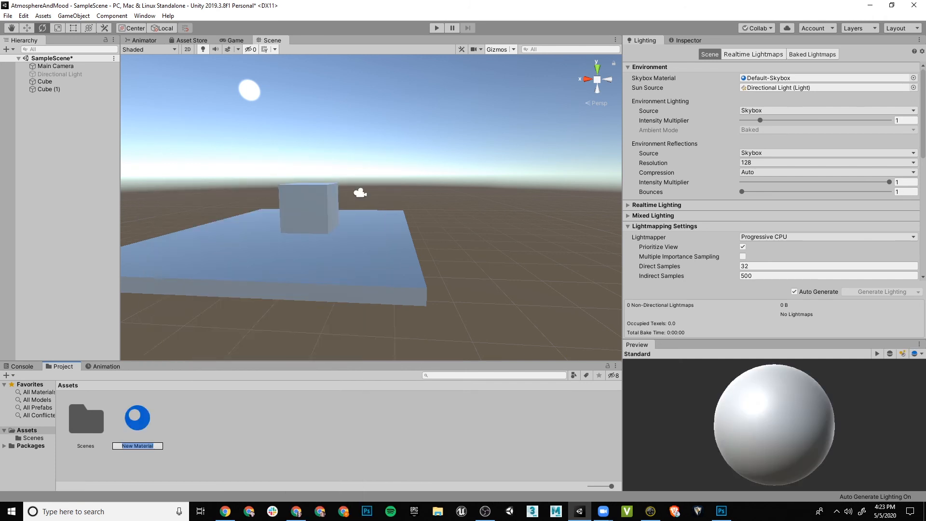
text(MoodySky)
key(Return)
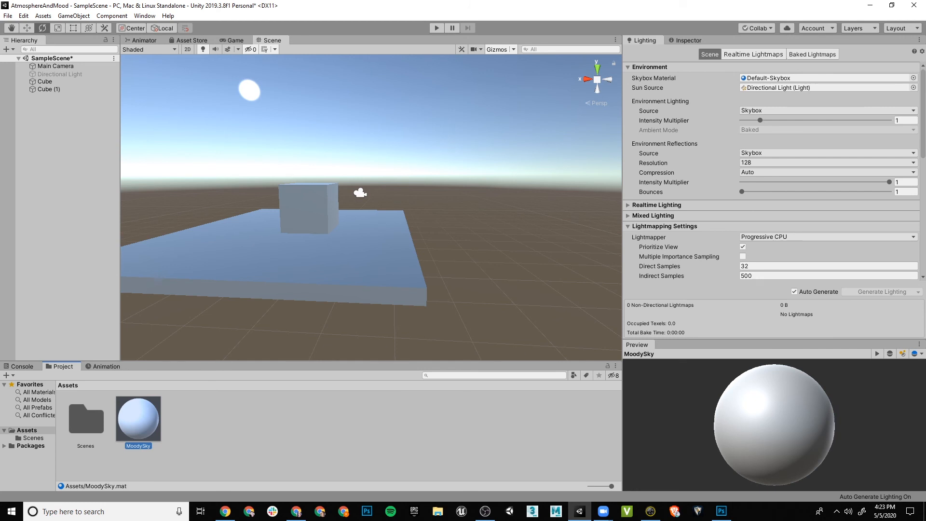
Step: Show the new sky material's properties and rename the material as MoodySky_MAT
key(ctrl+3)
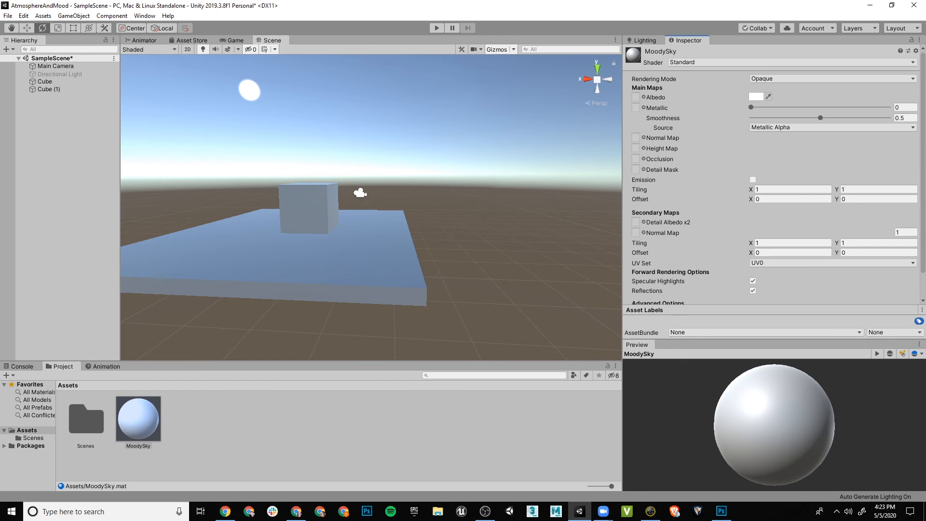
middle_drag(318, 208, 398, 220)
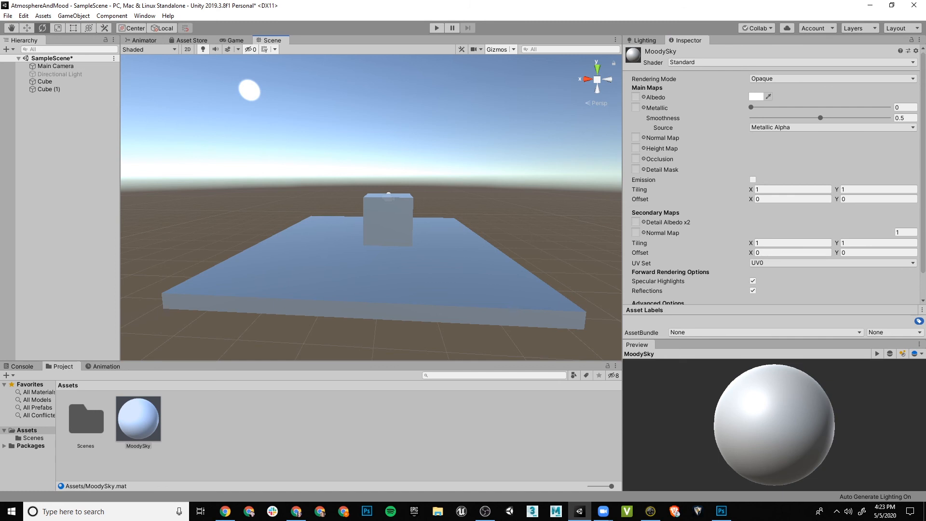
right_click(139, 446)
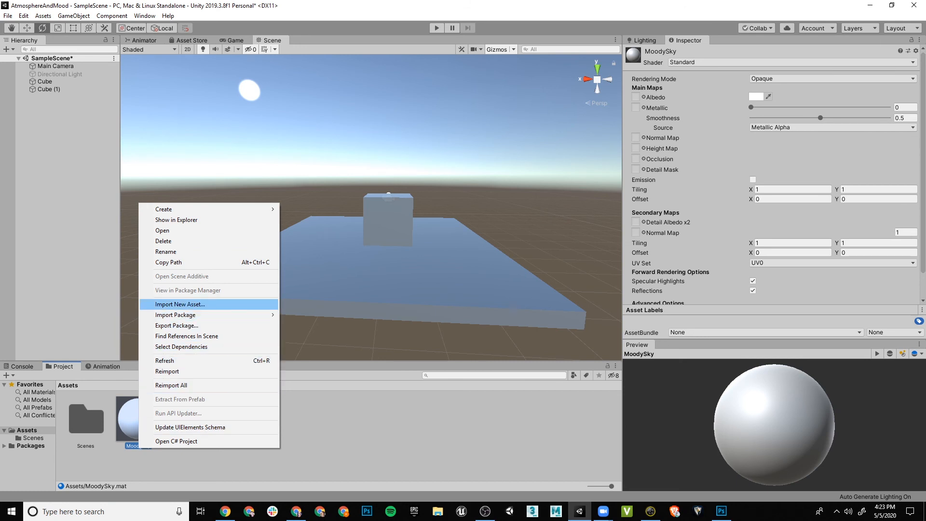
click(166, 251)
key(Right)
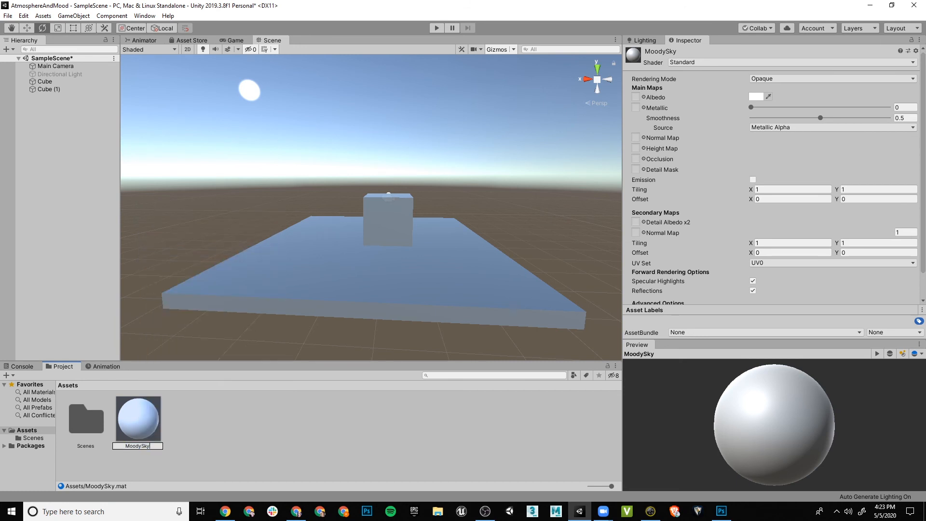
text(_MAT)
key(Return)
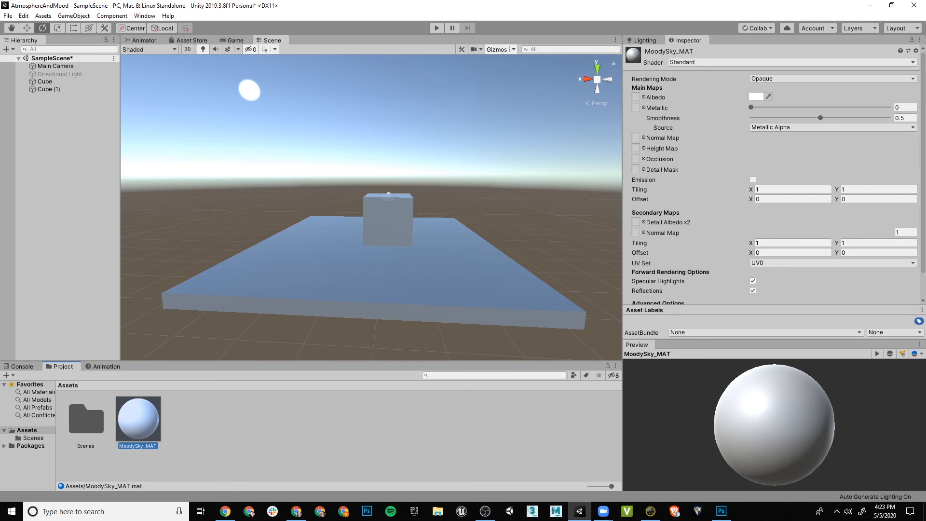
Step: Set the MoodySky_MAT material's shader to Skybox/6 Sided and look over its six texture slots
click(791, 63)
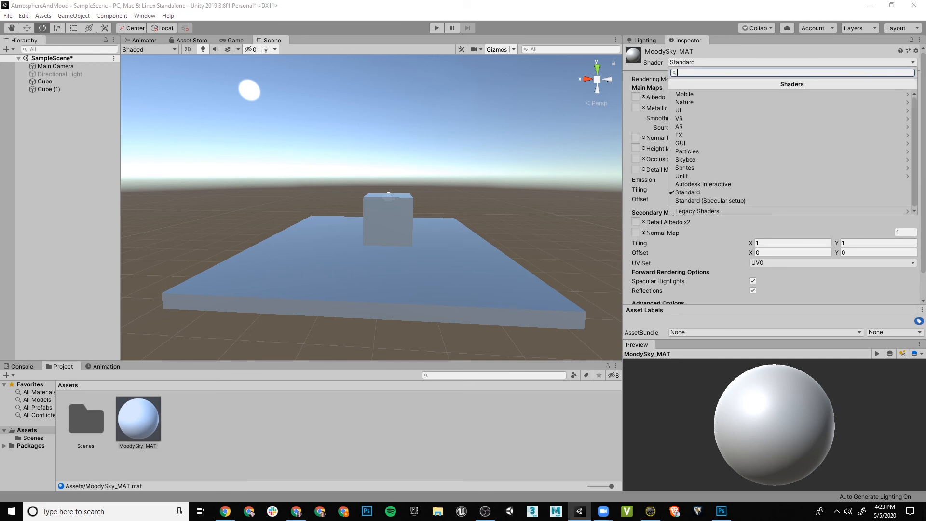
key(Escape)
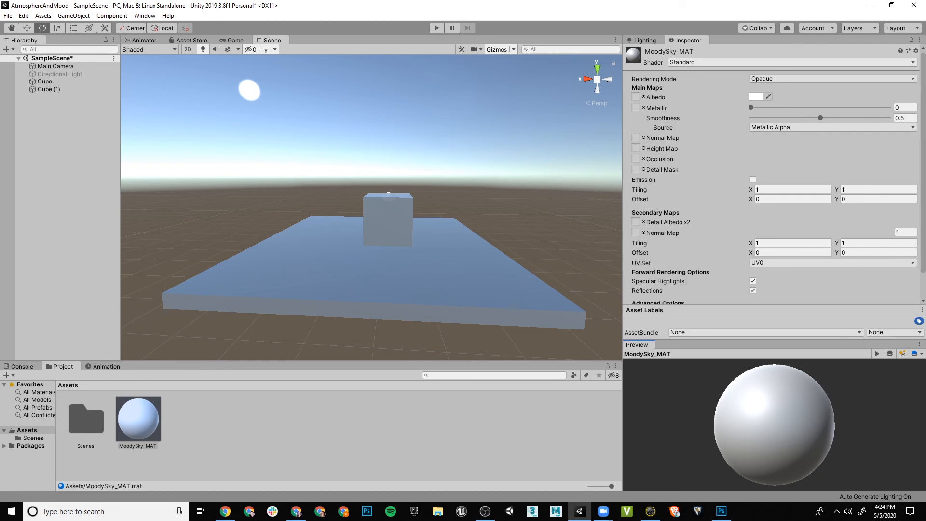
click(791, 62)
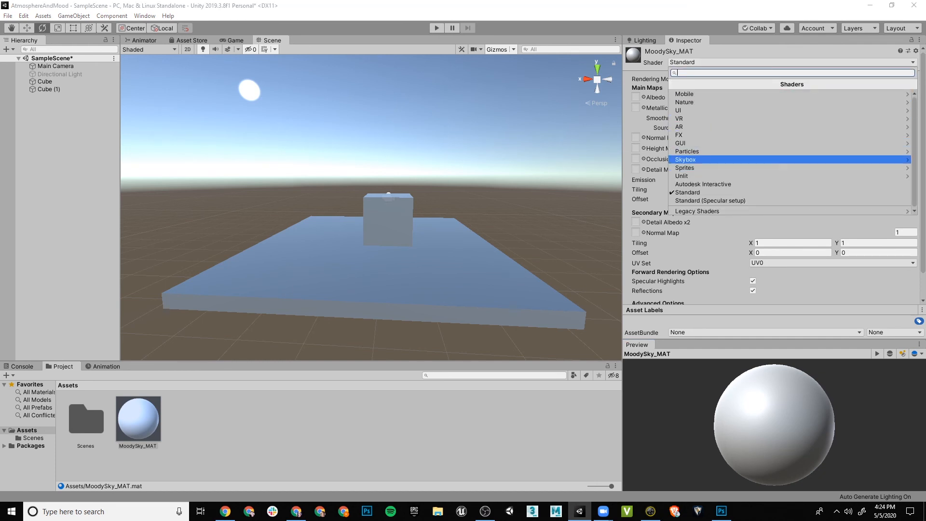
click(790, 160)
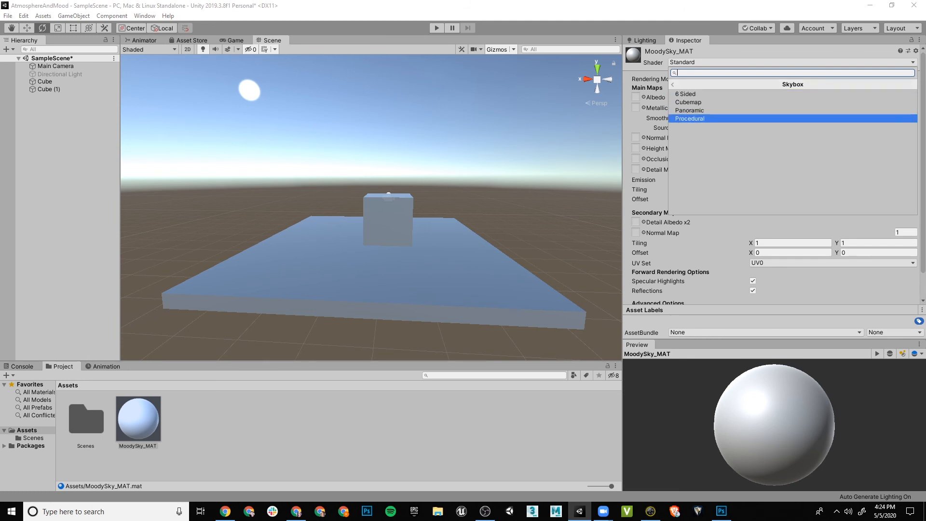
click(685, 94)
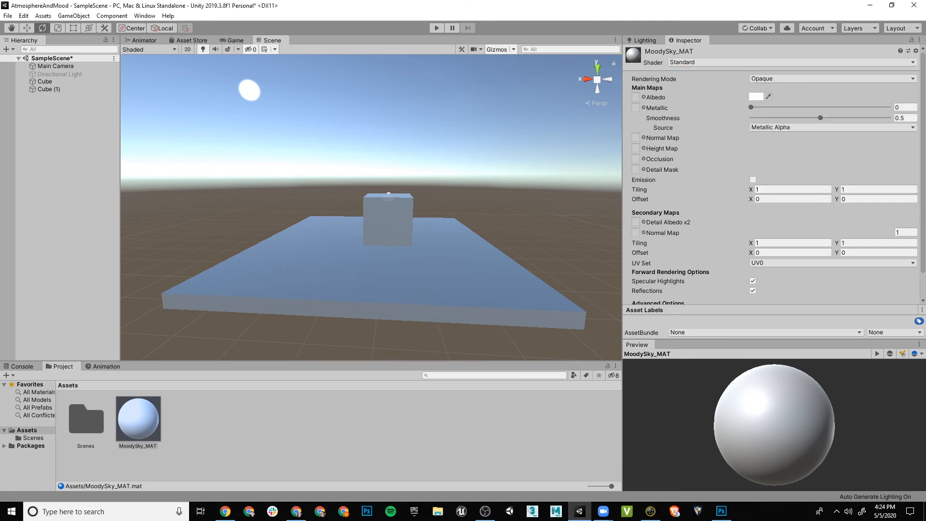
scroll(772, 179, down, 2)
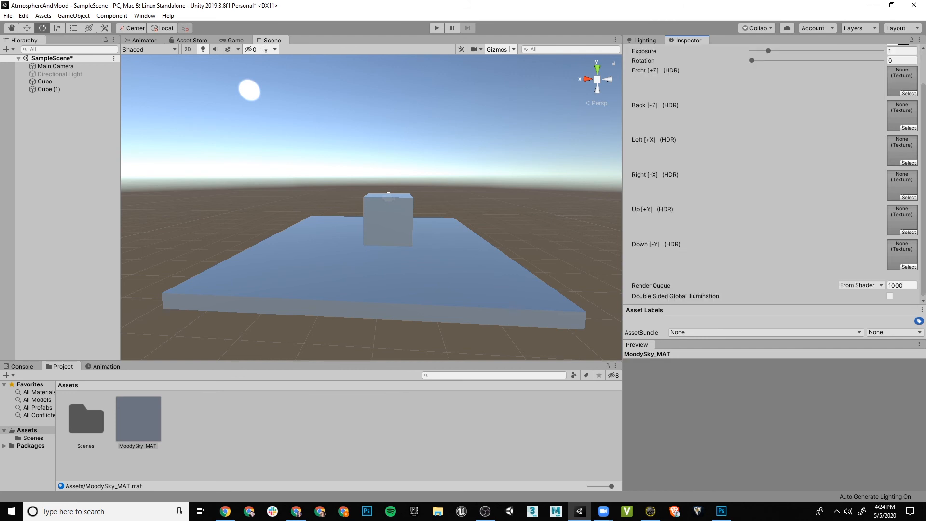
scroll(772, 178, up, 2)
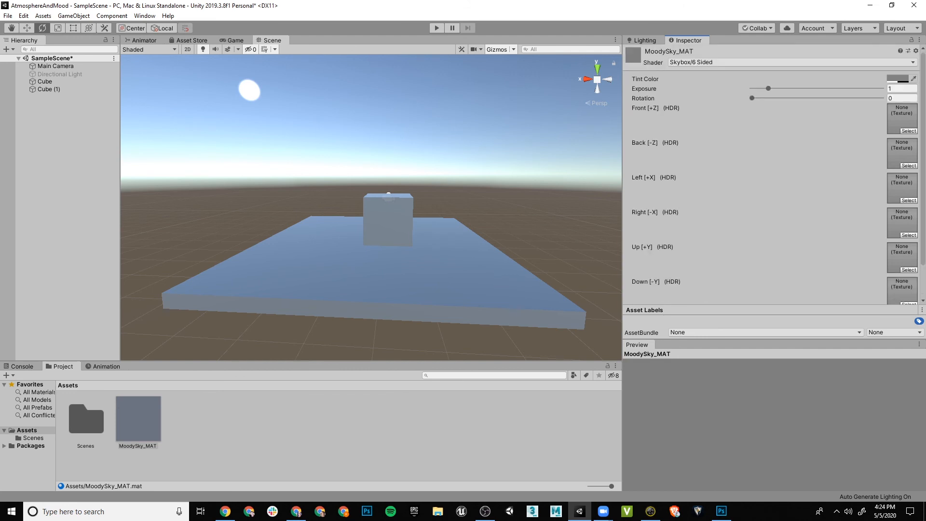
scroll(772, 179, down, 2)
scroll(772, 179, up, 2)
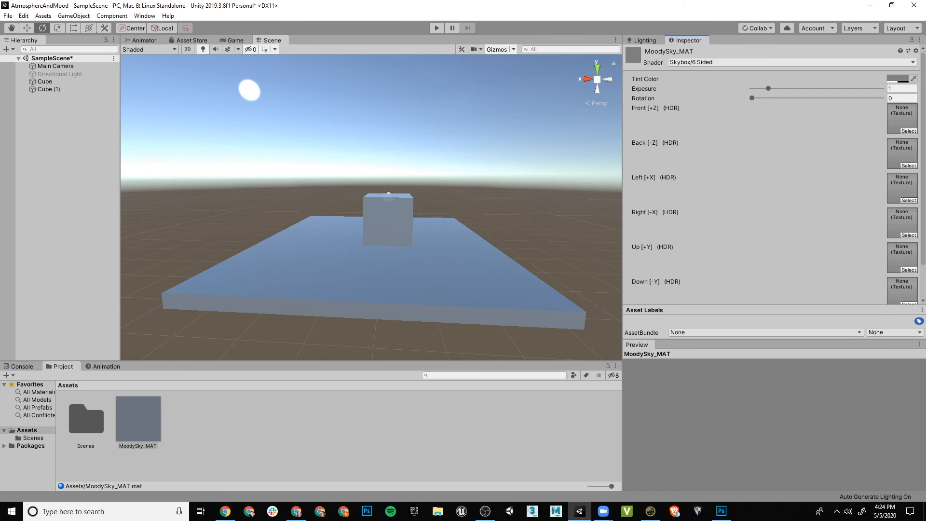
Step: Switch the MoodySky_MAT material's shader to Skybox/Cubemap
click(791, 62)
key(Up)
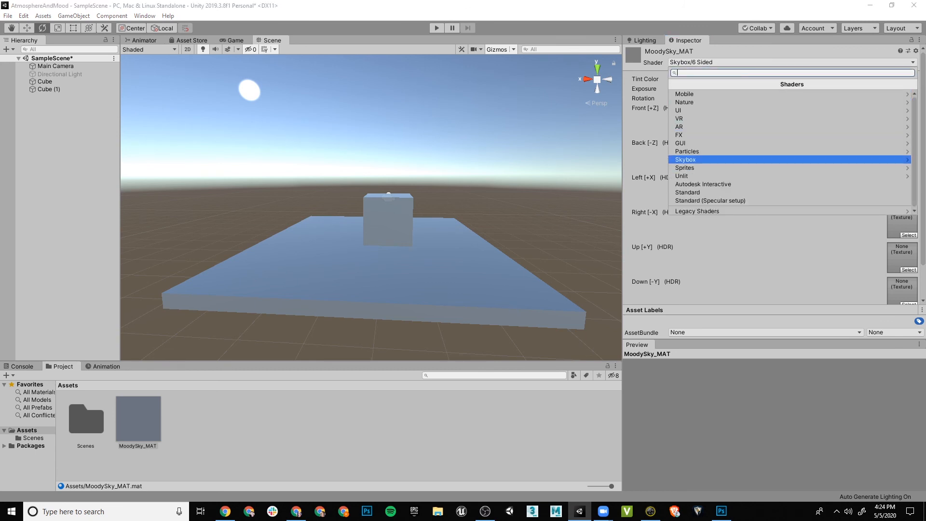
key(Right)
key(Down)
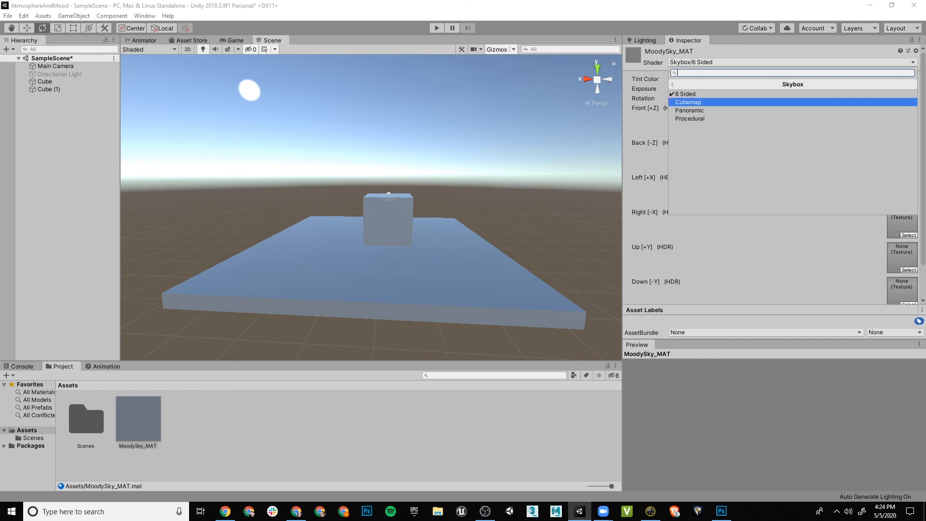
key(Return)
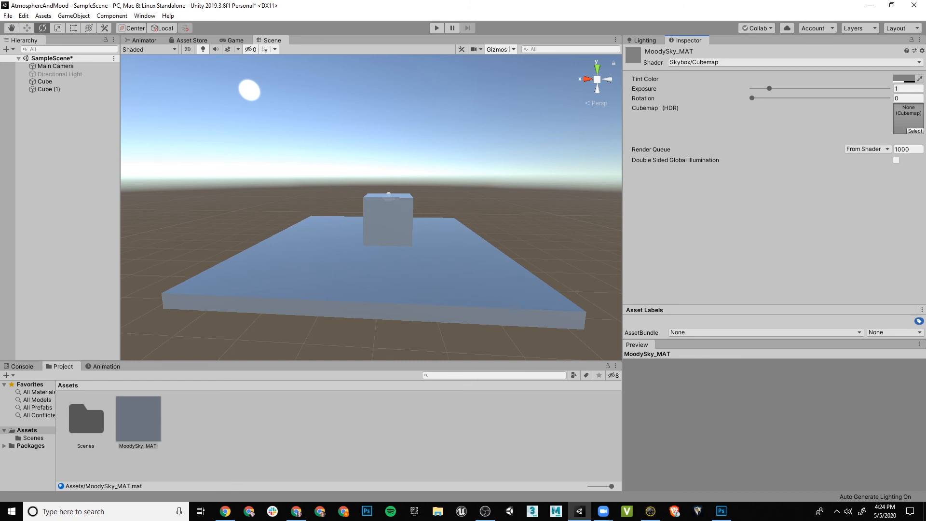
Step: Change the MoodySky_MAT material's shader to Skybox/Panoramic
click(795, 62)
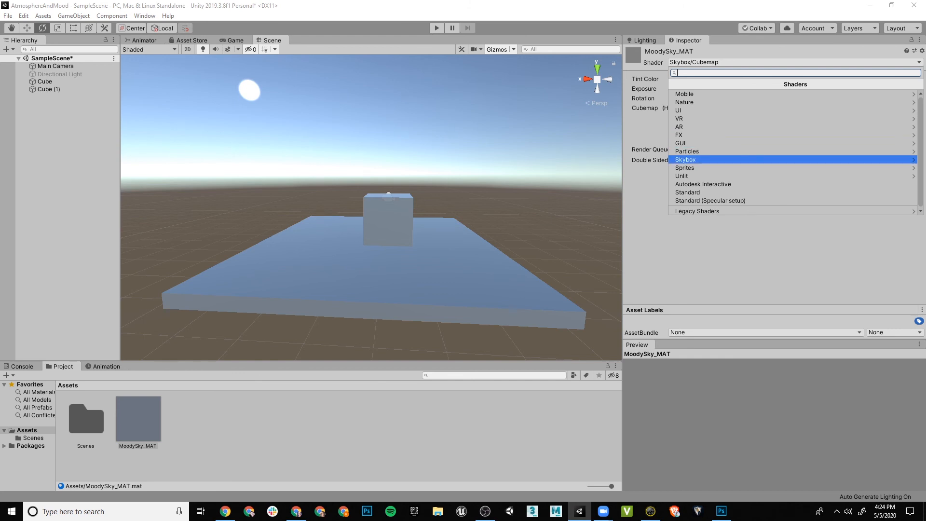
click(699, 159)
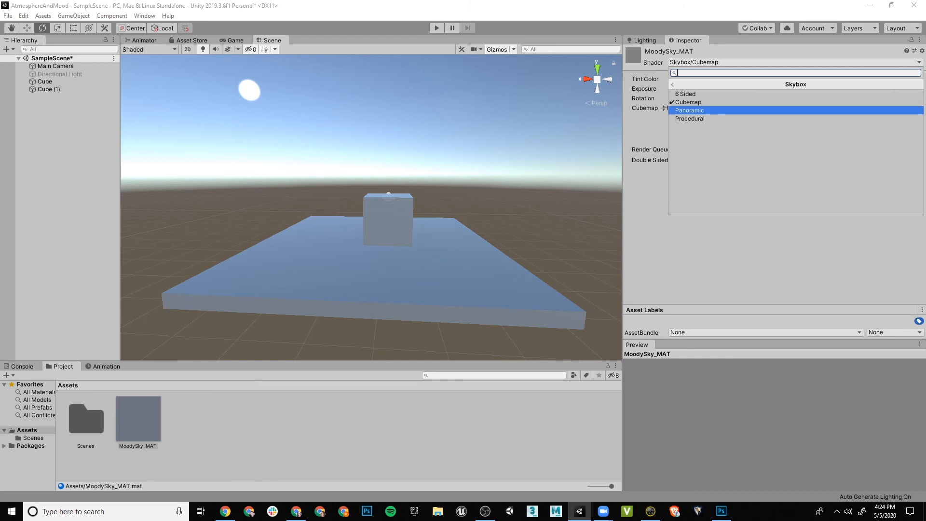
click(700, 111)
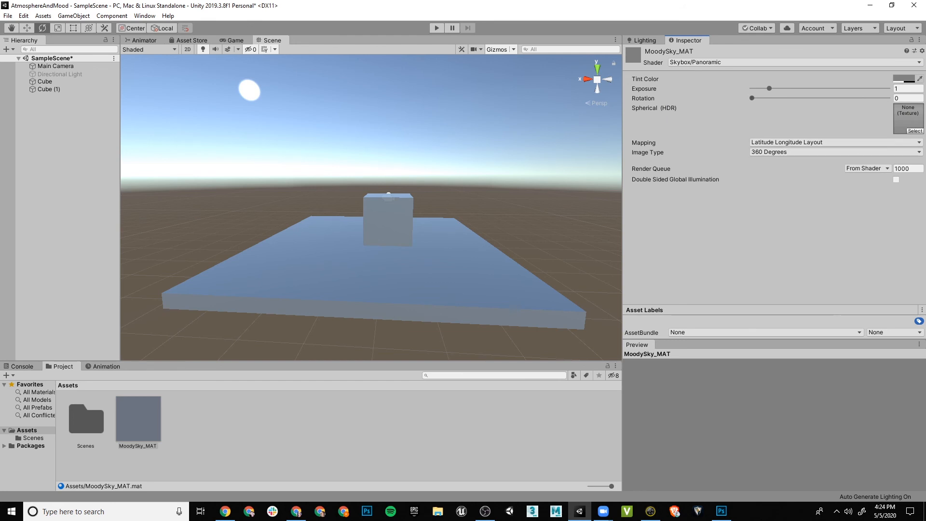
Step: Change the MoodySky_MAT material's shader to Skybox/Procedural and look at its preview
click(724, 63)
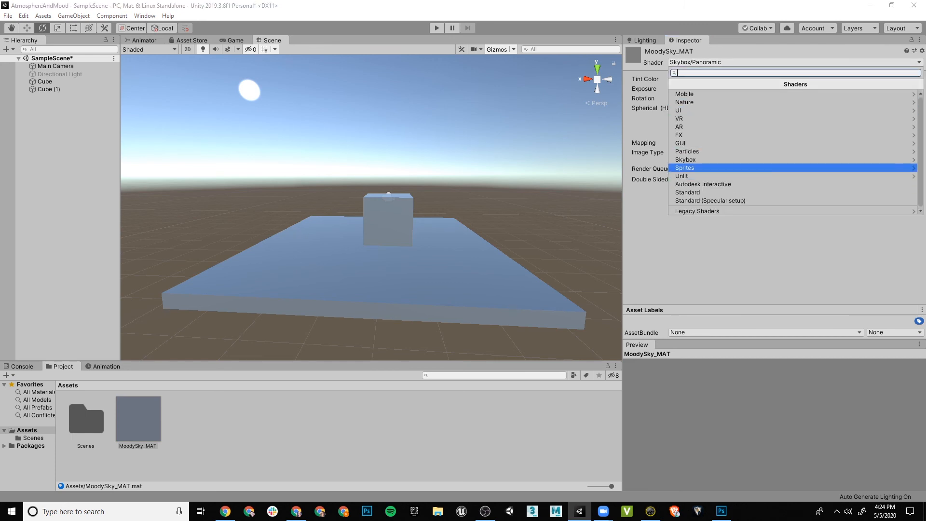
click(685, 160)
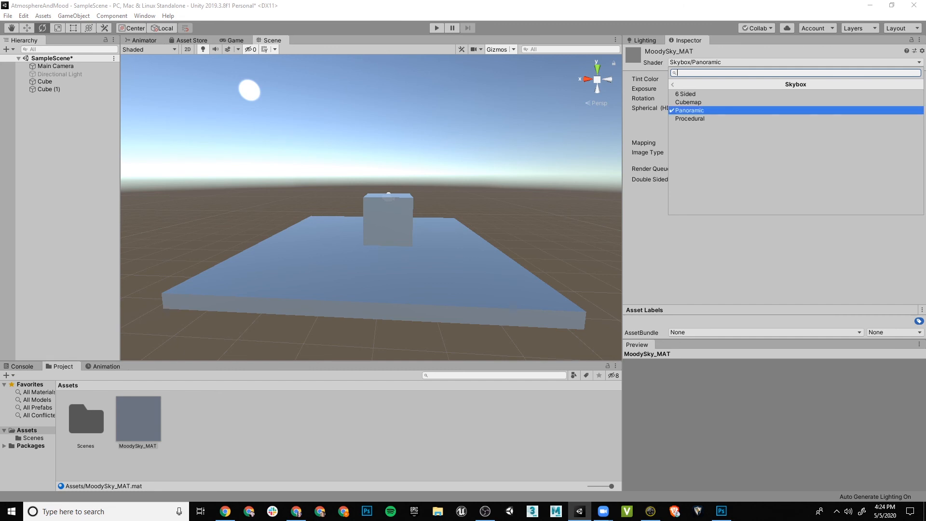
click(690, 118)
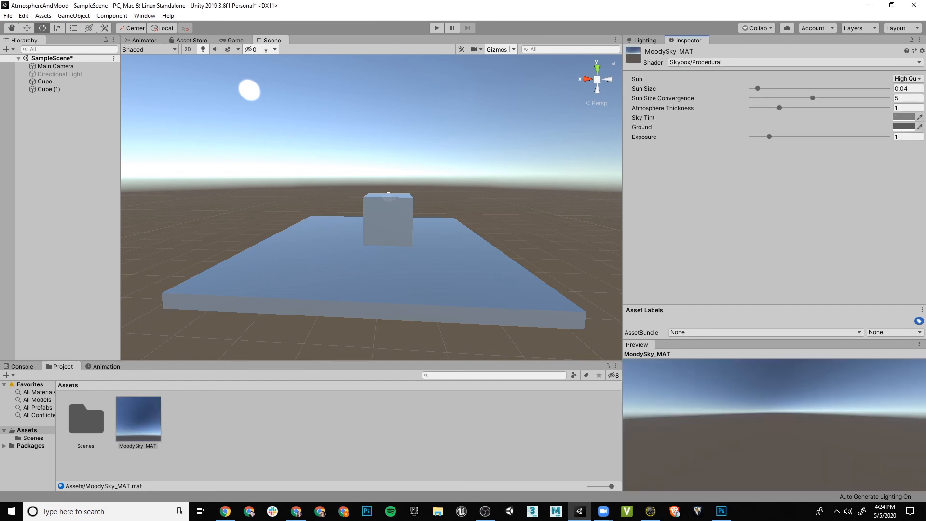
drag(772, 424, 763, 414)
middle_drag(386, 218, 430, 257)
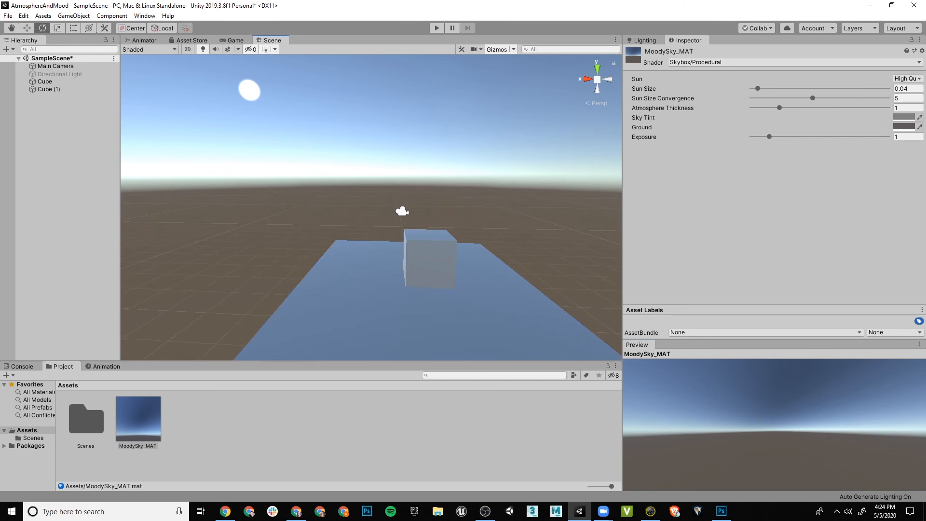
alt+drag(386, 250, 177, 247)
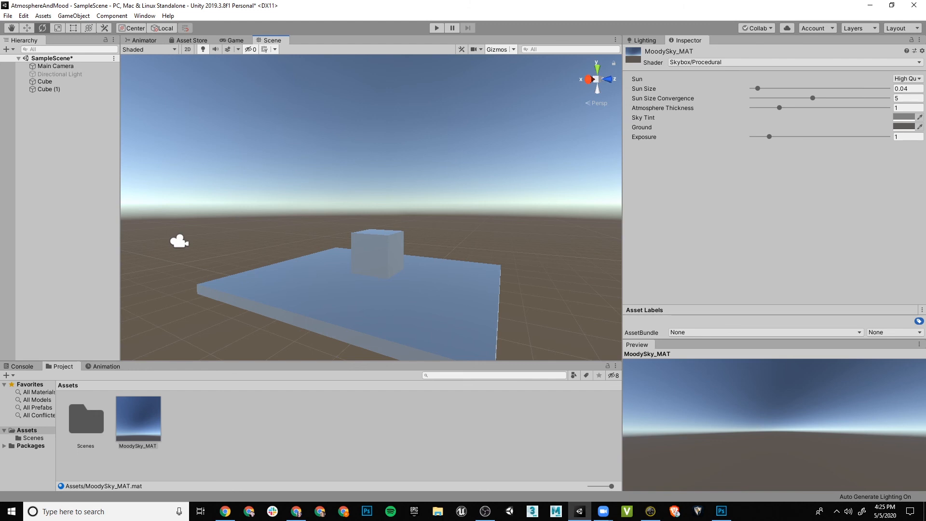
Step: Set the Sky Tint of MoodySky_MAT to the saturated violet-blue 5E00FF
click(903, 117)
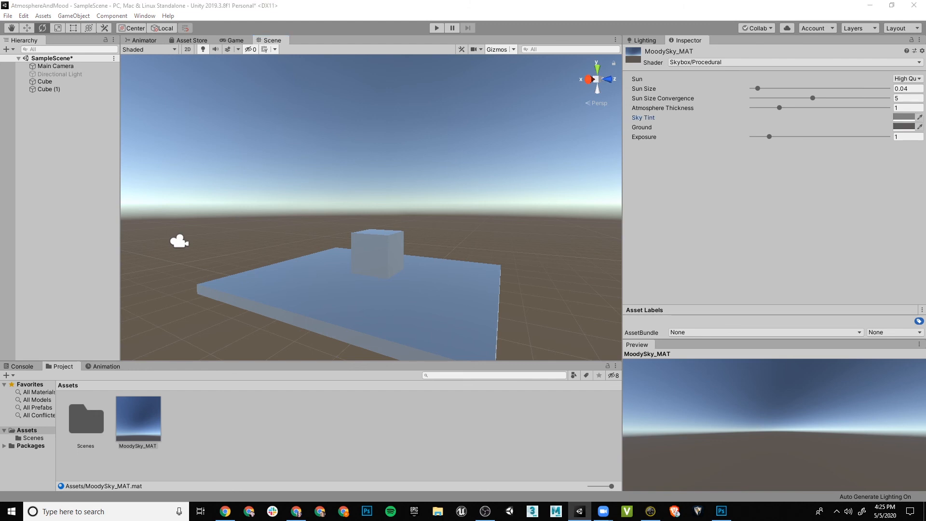
drag(925, 116, 498, 77)
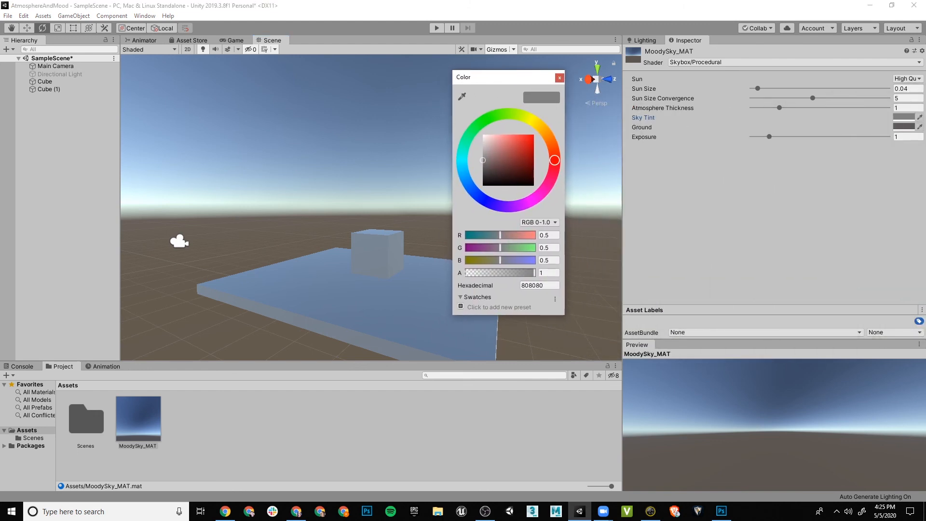
mouse_move(555, 160)
mouse_down()
mouse_move(536, 122)
mouse_move(511, 114)
mouse_move(474, 130)
mouse_move(469, 137)
mouse_move(550, 181)
mouse_move(503, 206)
mouse_up()
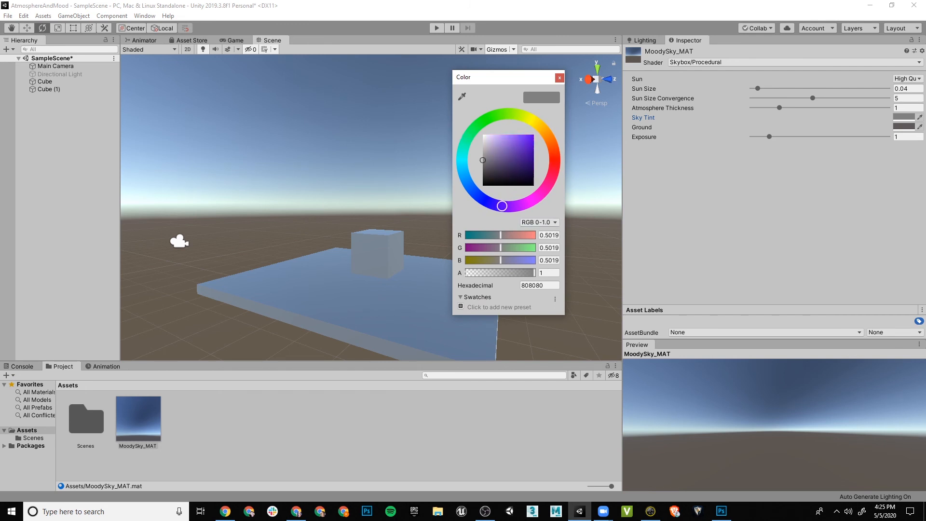
click(533, 138)
drag(534, 138, 533, 135)
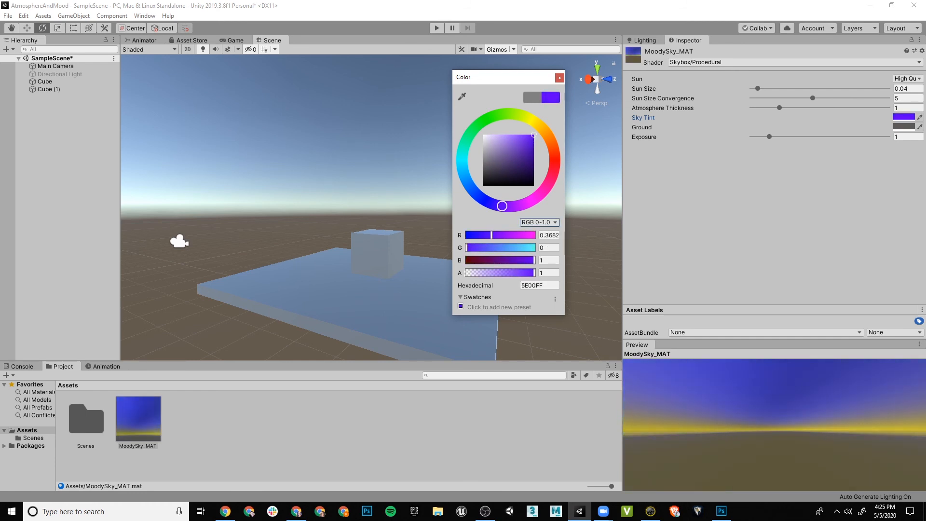
click(559, 78)
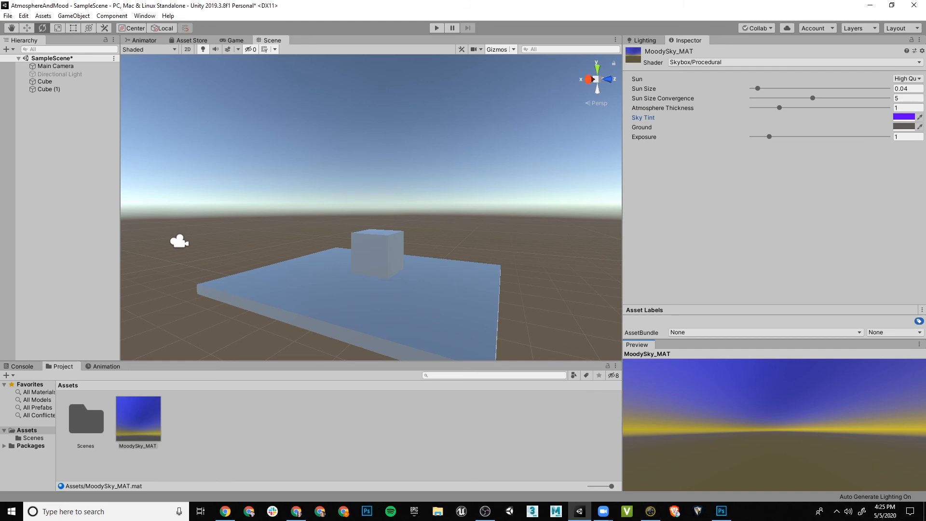
Step: Assign MoodySky_MAT as the scene's Skybox Material in the environment lighting settings
click(139, 419)
alt+drag(179, 241, 144, 284)
alt+drag(338, 217, 410, 210)
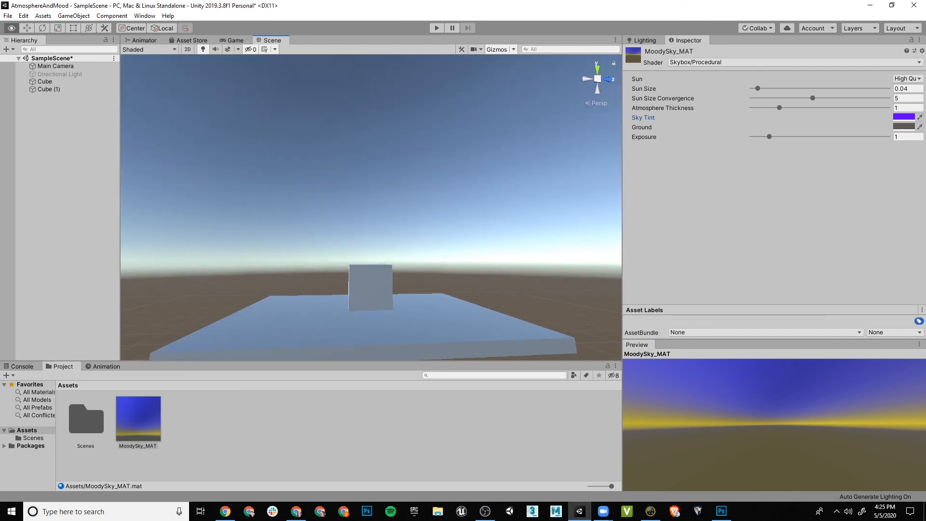
middle_drag(410, 211, 430, 211)
alt+drag(430, 211, 521, 212)
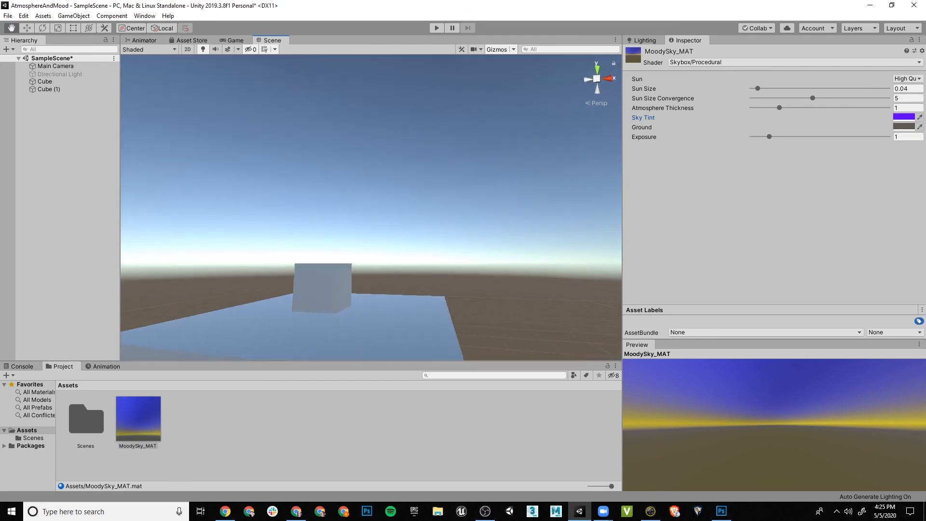
middle_drag(521, 213, 575, 202)
click(645, 41)
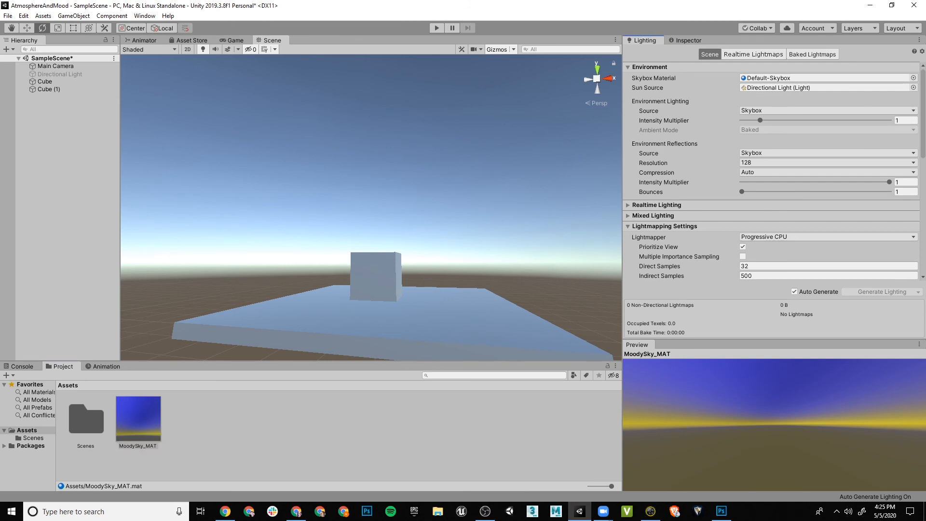
drag(138, 419, 825, 78)
middle_drag(371, 207, 348, 202)
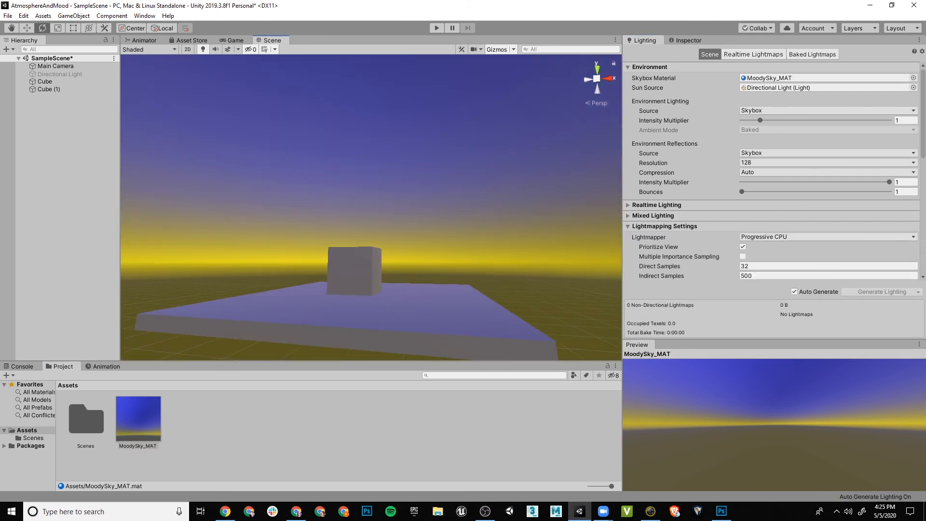
Step: Examine how the new sky lights the small cube and the platform from several angles, with the small cube's properties shown
alt+drag(463, 178, 271, 215)
scroll(270, 251, up, 5)
click(270, 232)
click(688, 41)
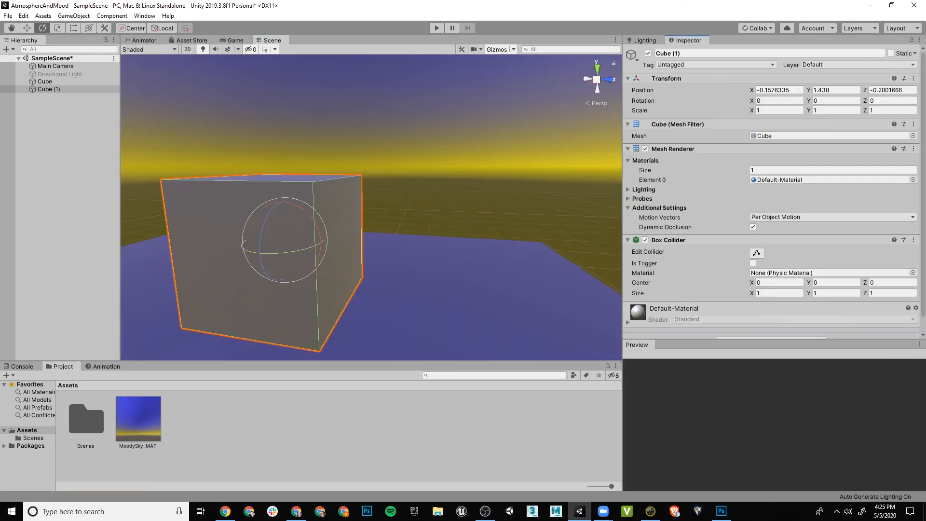
scroll(381, 166, down, 7)
alt+drag(381, 166, 130, 144)
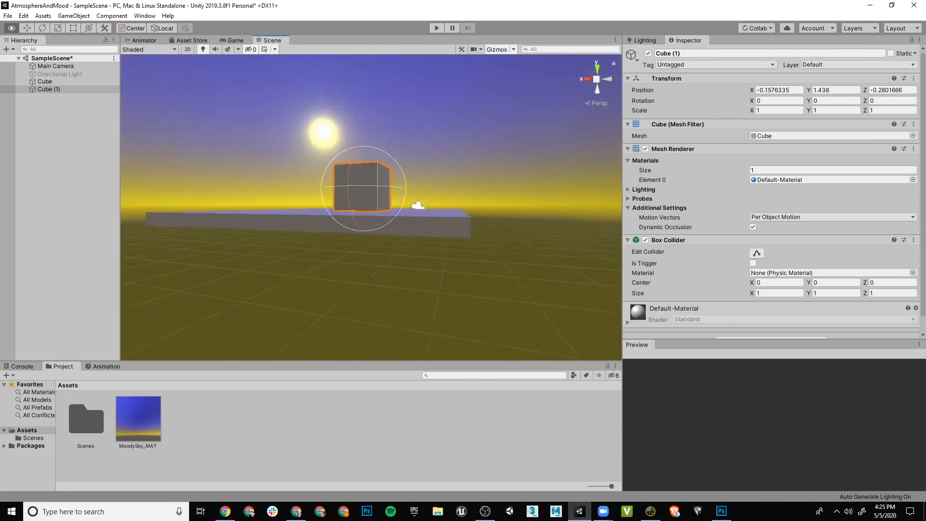
alt+drag(418, 206, 261, 140)
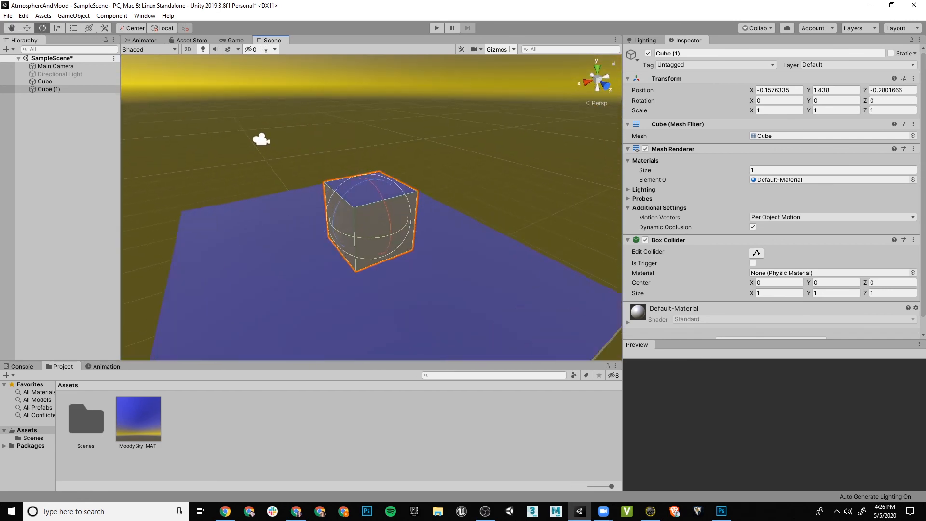
middle_drag(309, 193, 351, 232)
alt+drag(351, 232, 267, 164)
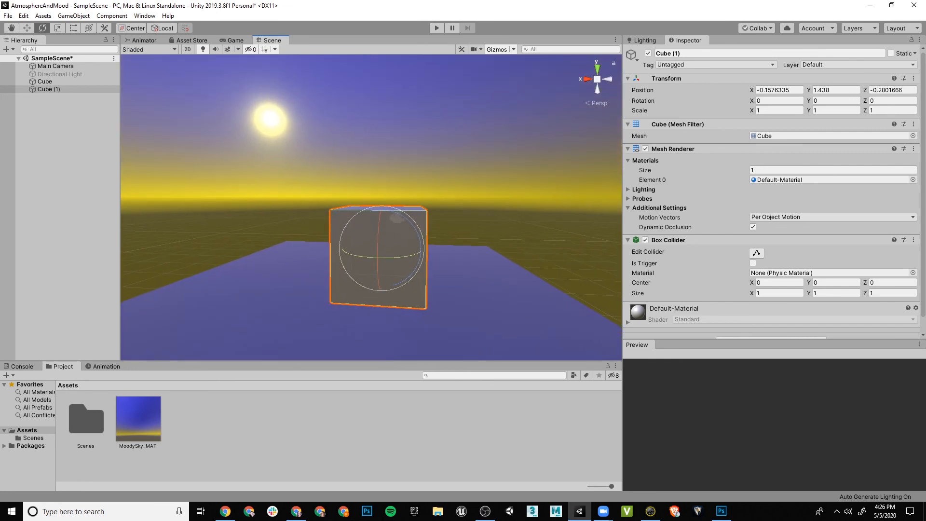
Step: Enable the Directional Light to compare its effect on the scene, and disable it again
click(60, 74)
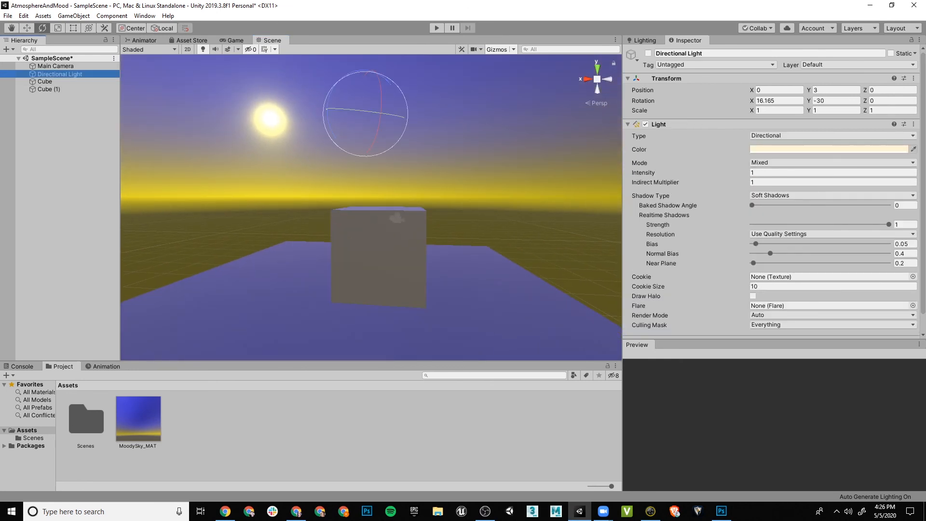
click(648, 53)
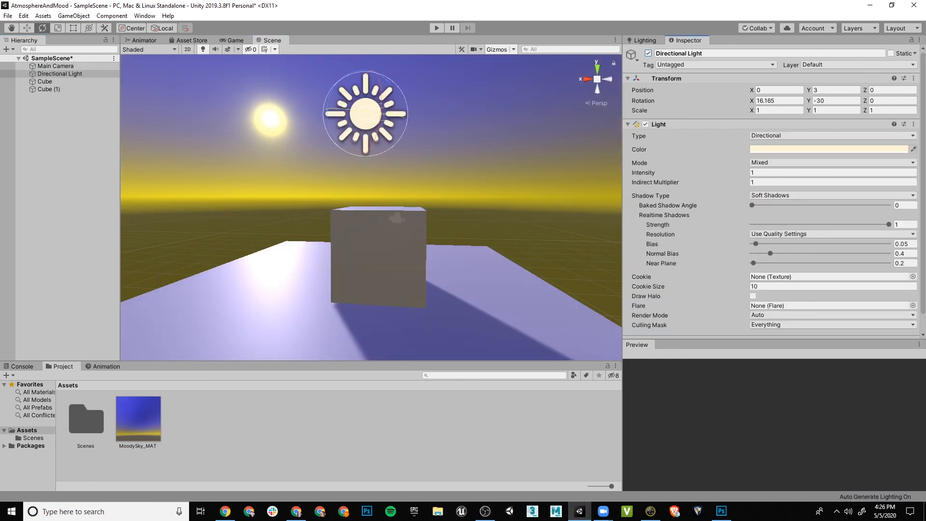
click(60, 74)
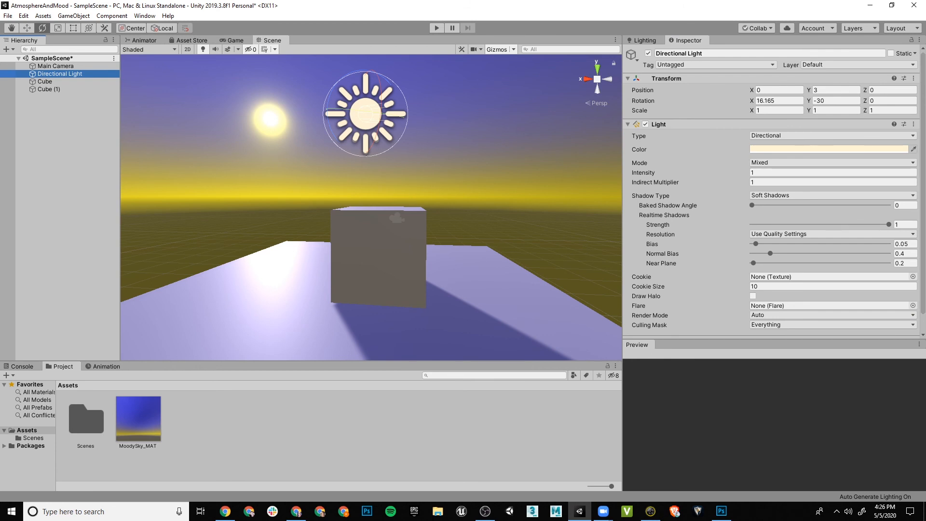
click(648, 53)
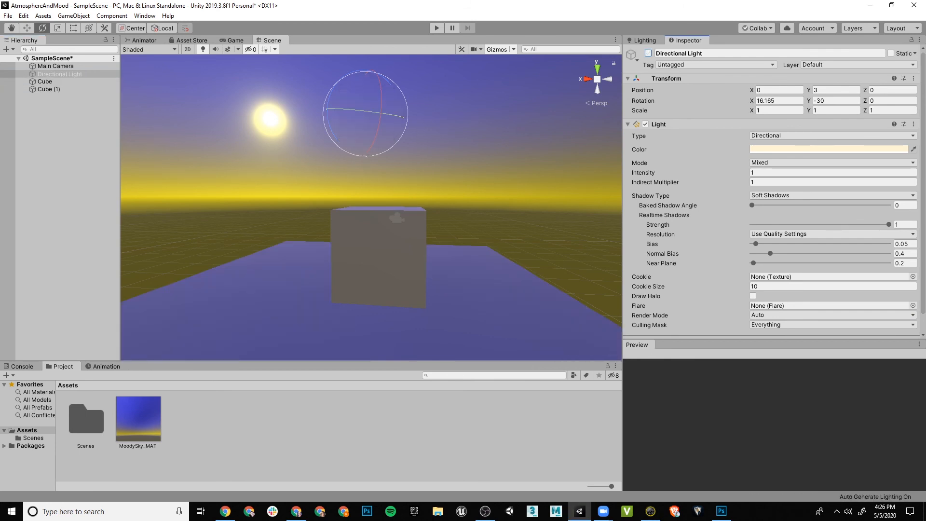
Step: Locate the scene's assigned skybox material in the project from the lighting settings and show its properties
middle_drag(366, 207, 399, 183)
alt+drag(399, 183, 435, 210)
click(644, 40)
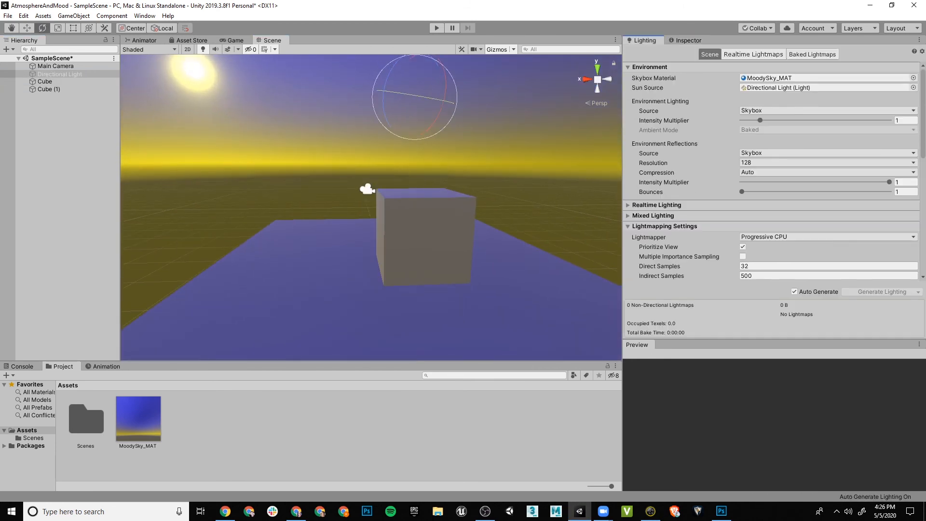
click(791, 78)
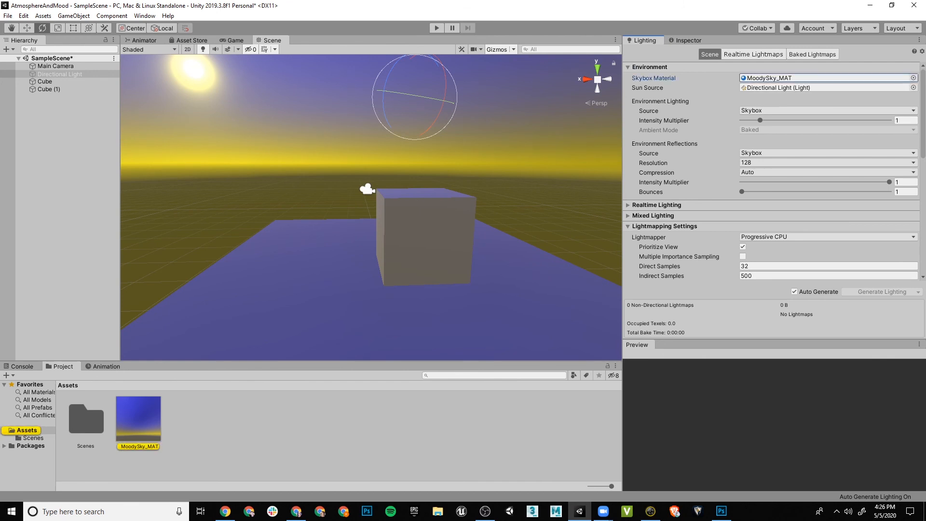
click(139, 418)
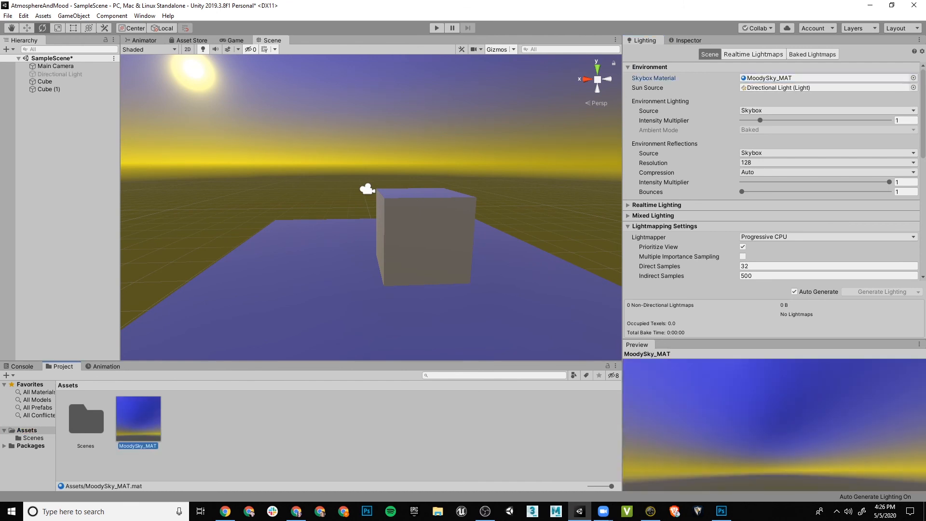
click(688, 40)
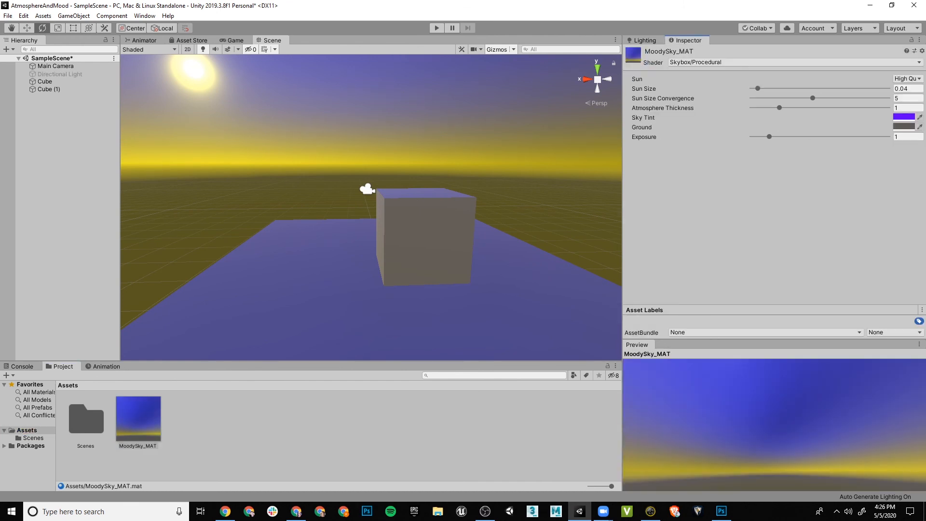
click(138, 418)
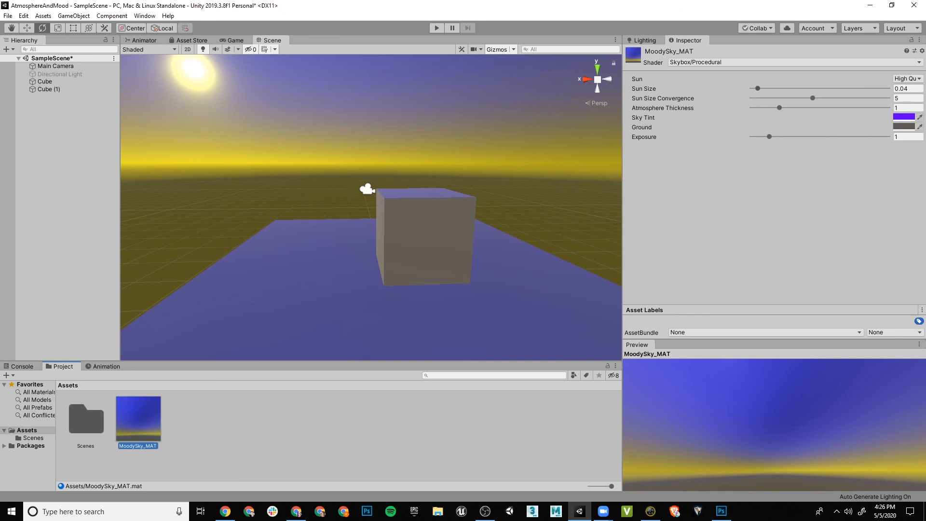
Step: Darken the Sky Tint of MoodySky_MAT to the muted purple 342350
mouse_move(758, 88)
mouse_down()
mouse_move(816, 88)
mouse_move(758, 88)
mouse_up()
middle_drag(379, 207, 371, 245)
alt+drag(371, 245, 339, 233)
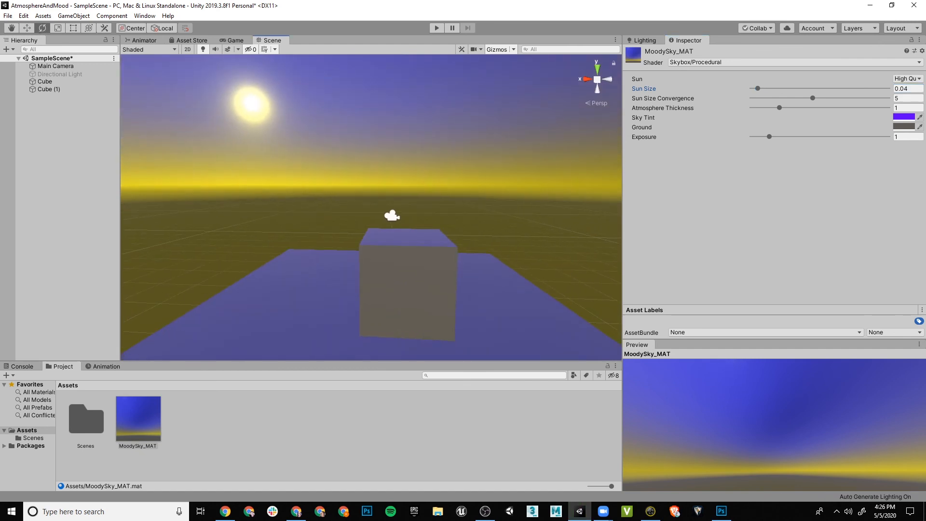
click(904, 116)
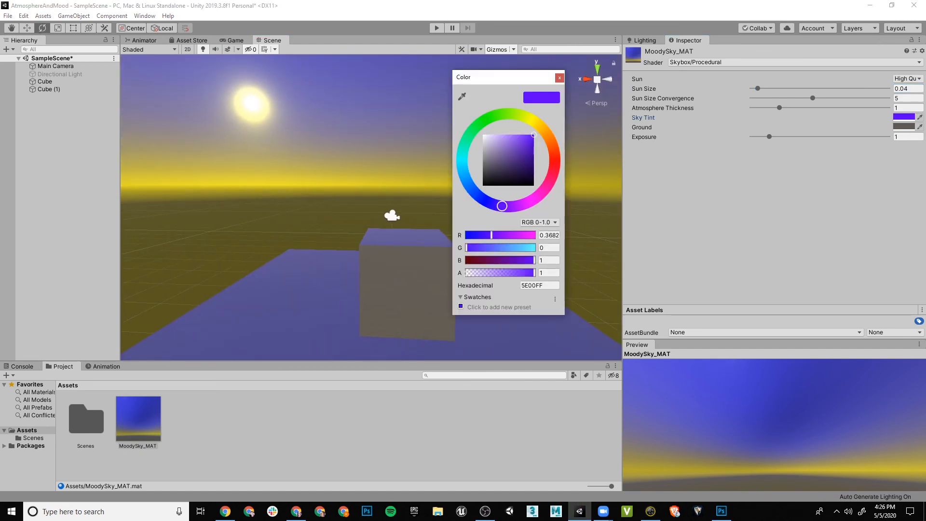
drag(534, 135, 512, 170)
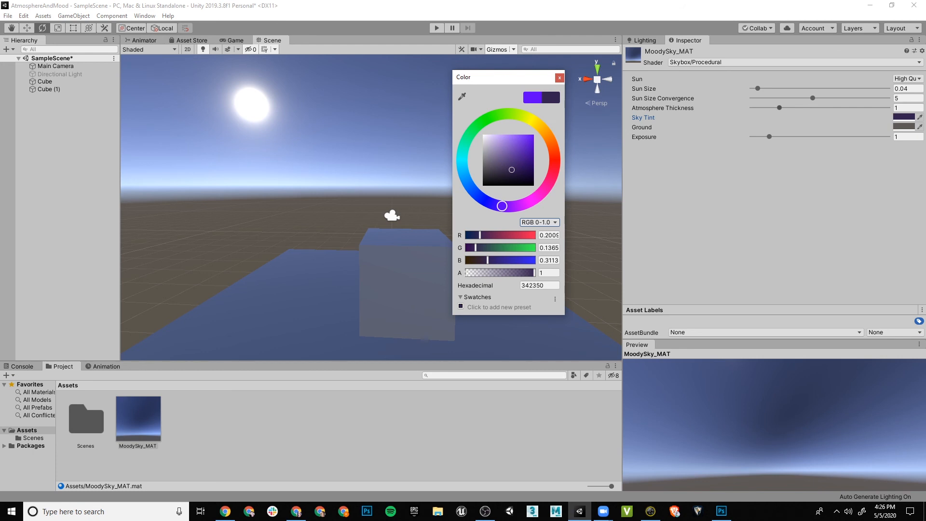
Step: Set the sky material's Atmosphere Thickness to 0.49 and its Exposure to 0.98
drag(779, 108, 769, 137)
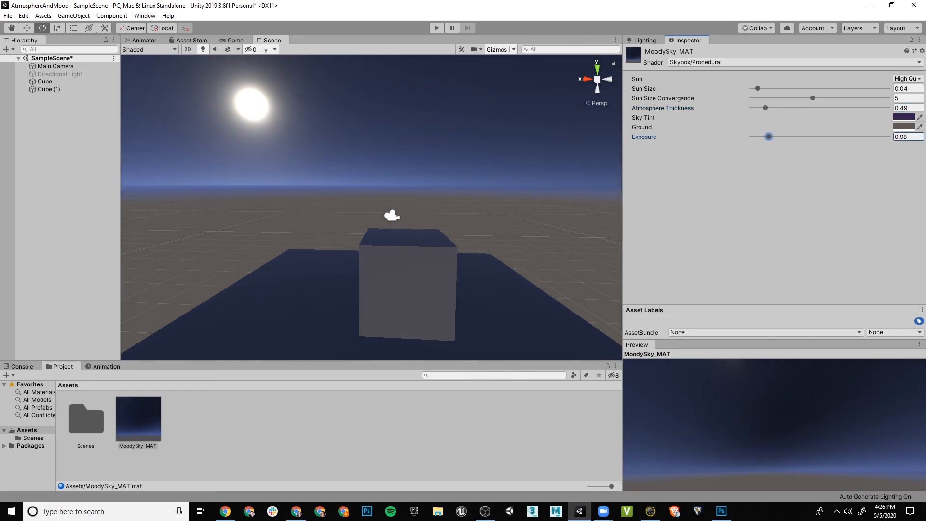
Step: Try a Sun Size of 0.013 on the sky material and enlarge it to 0.045
drag(757, 89, 754, 88)
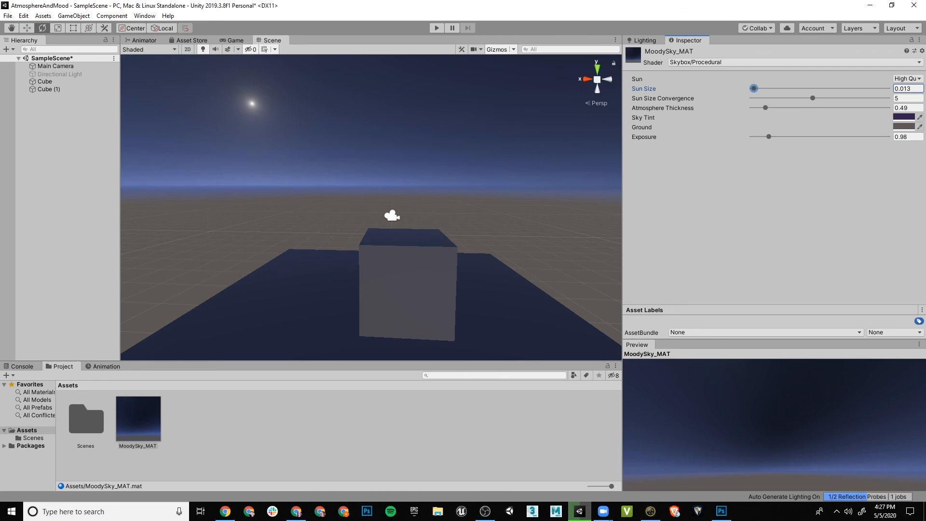
alt+drag(410, 203, 430, 184)
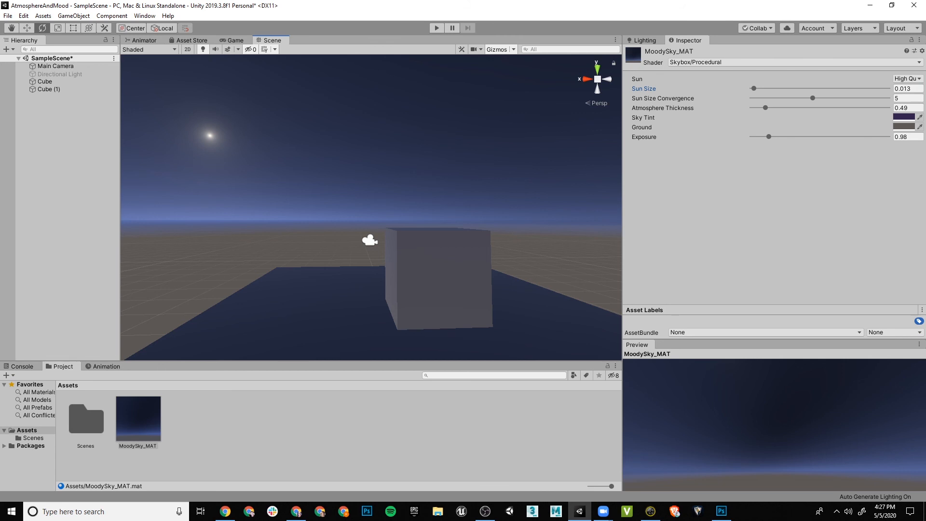
drag(754, 89, 758, 89)
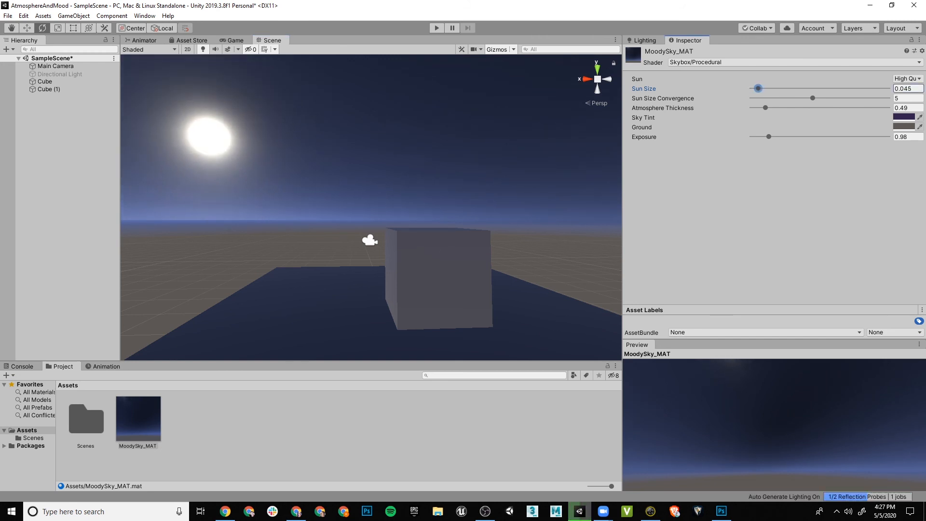
Step: Switch the sky material's Sun mode to Simple, try a Sun Size of 0 and then set it to 0.039
click(908, 79)
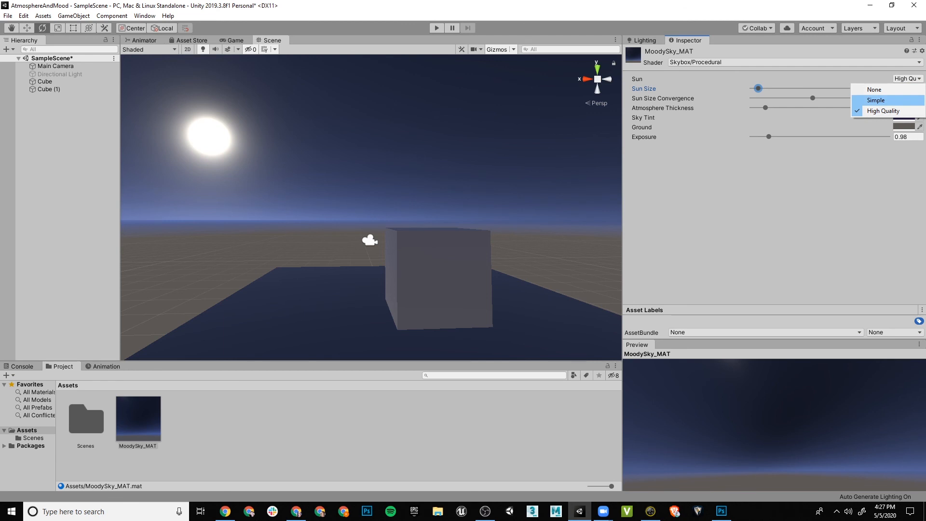
click(876, 100)
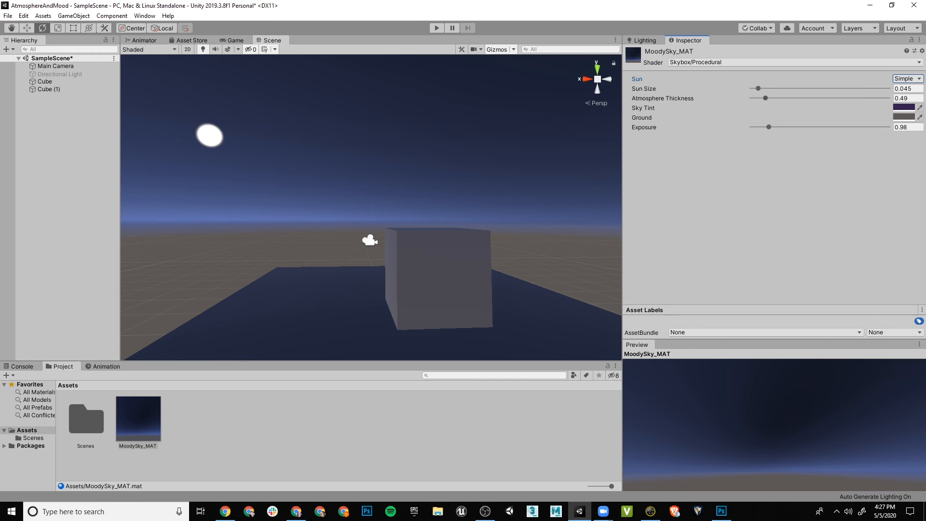
mouse_move(759, 88)
mouse_down()
mouse_move(831, 88)
mouse_move(751, 88)
mouse_up()
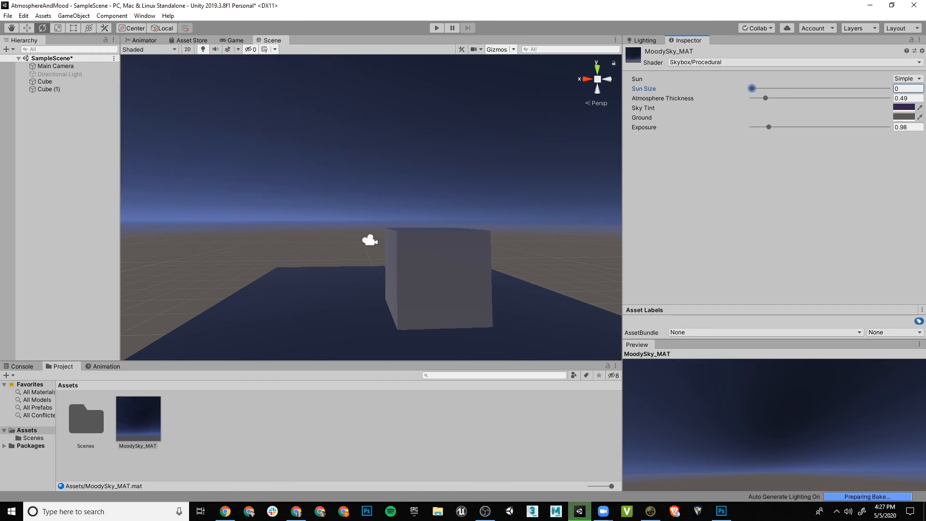
alt+drag(434, 193, 389, 206)
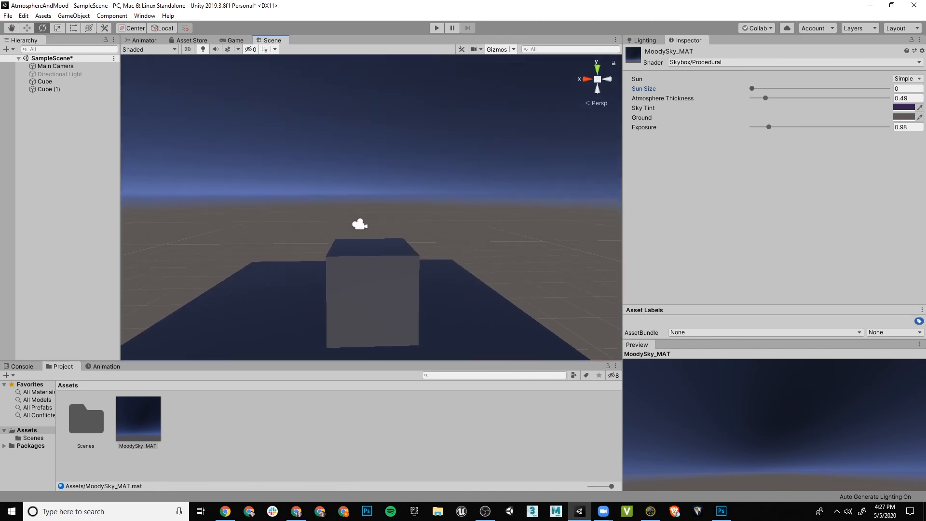
drag(752, 89, 757, 88)
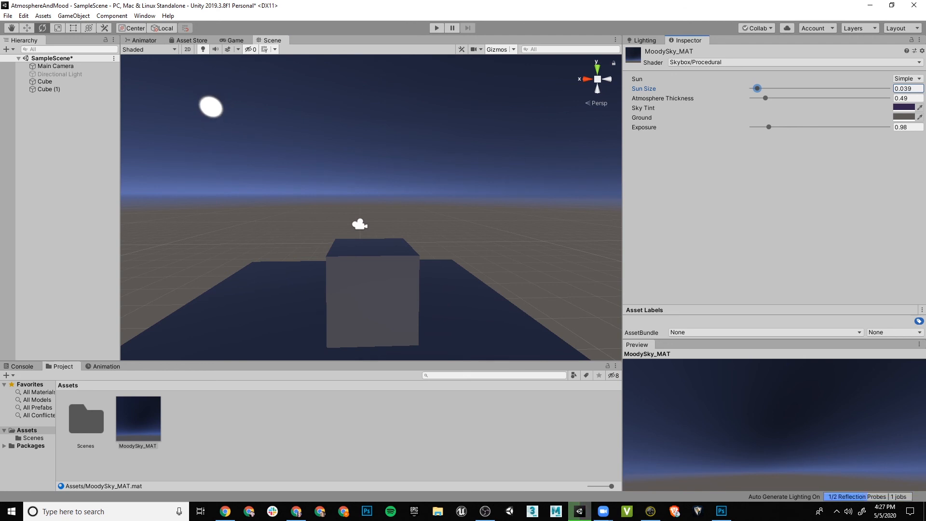
click(791, 62)
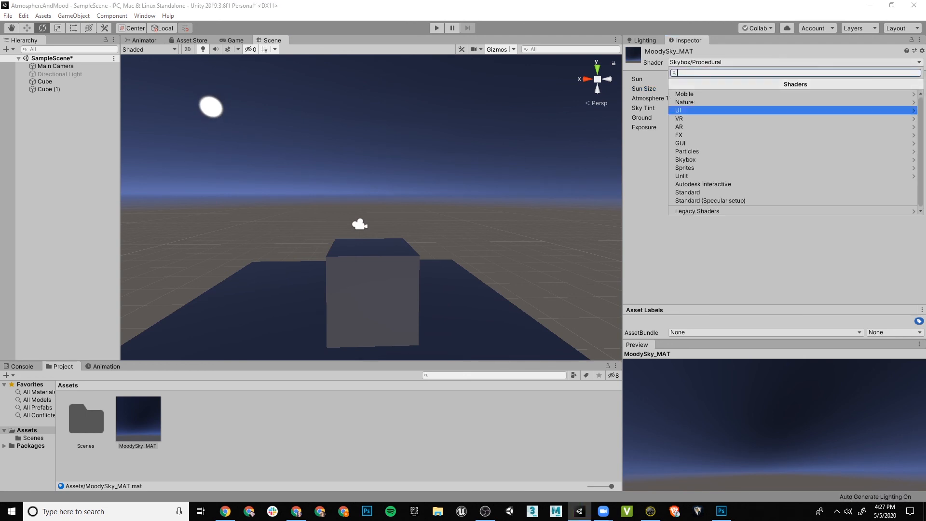
click(772, 246)
Step: Try the purples 8D6A98 and 8000A9 and the pale pink FFC0BB as the sky material's Sky Tint
click(904, 108)
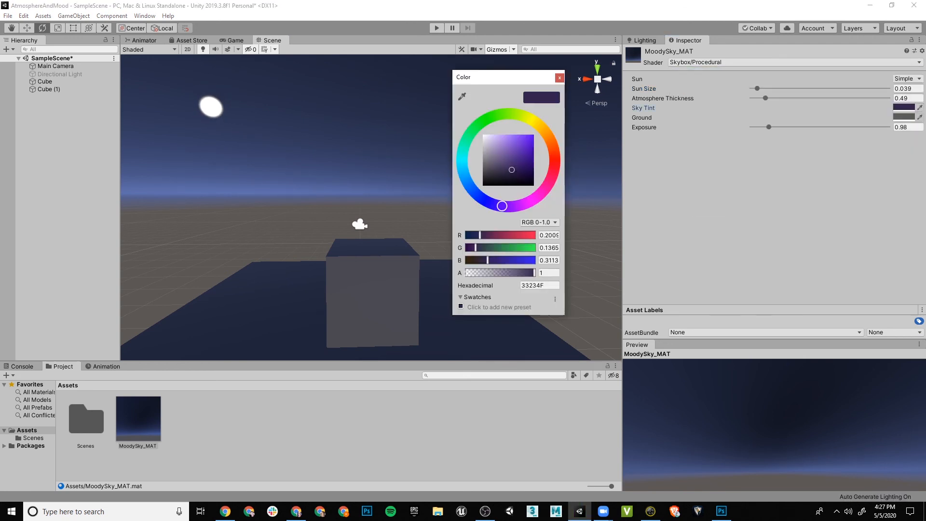
drag(512, 170, 497, 155)
drag(503, 206, 521, 205)
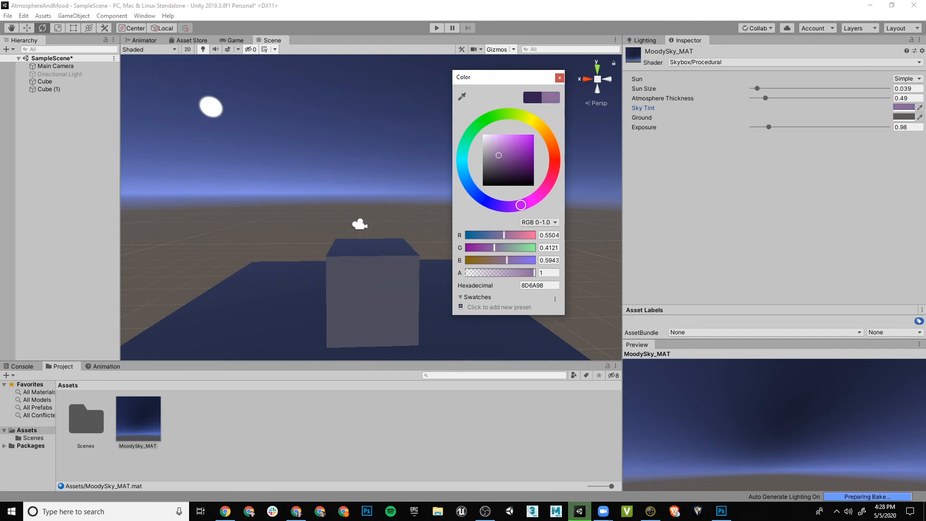
mouse_move(503, 155)
mouse_down()
mouse_move(534, 142)
mouse_move(534, 152)
mouse_up()
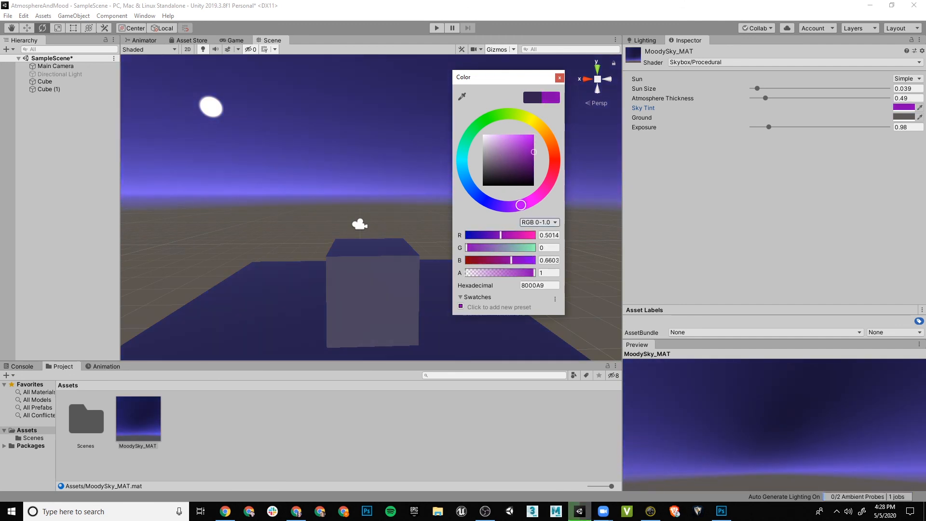
mouse_move(521, 205)
mouse_down()
mouse_move(544, 189)
mouse_move(554, 156)
mouse_move(500, 150)
mouse_move(497, 134)
mouse_up()
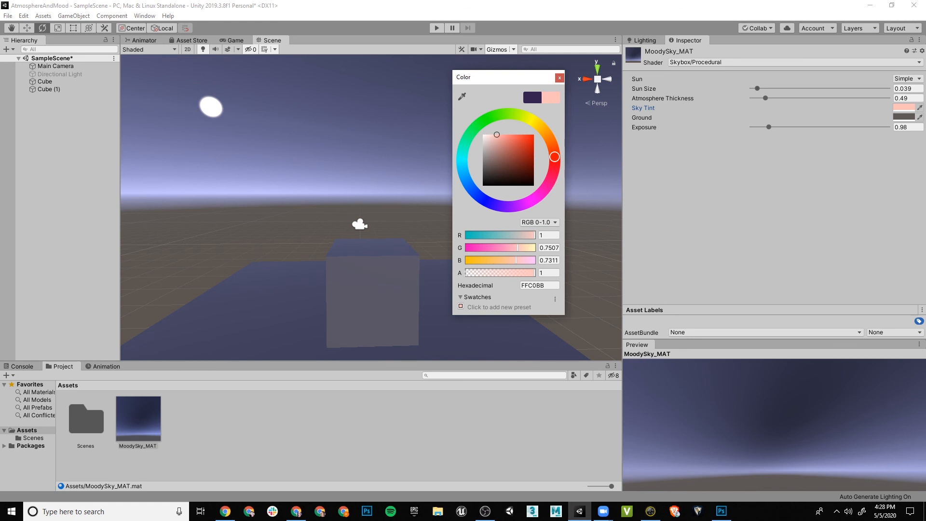
Step: Raise the sky material's Atmosphere Thickness to 1.37 and change its Sky Tint to the cyan 6EFFF2
drag(766, 97, 789, 98)
click(903, 107)
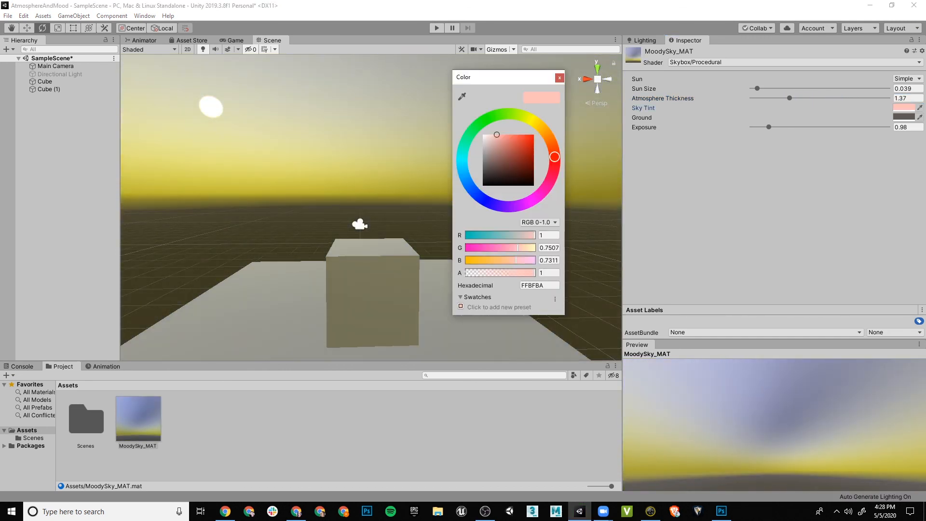
mouse_move(498, 134)
mouse_down()
mouse_move(524, 135)
mouse_move(513, 134)
mouse_up()
mouse_move(554, 157)
mouse_down()
mouse_move(540, 126)
mouse_move(548, 136)
mouse_move(507, 110)
mouse_move(481, 122)
mouse_move(489, 119)
mouse_move(463, 156)
mouse_up()
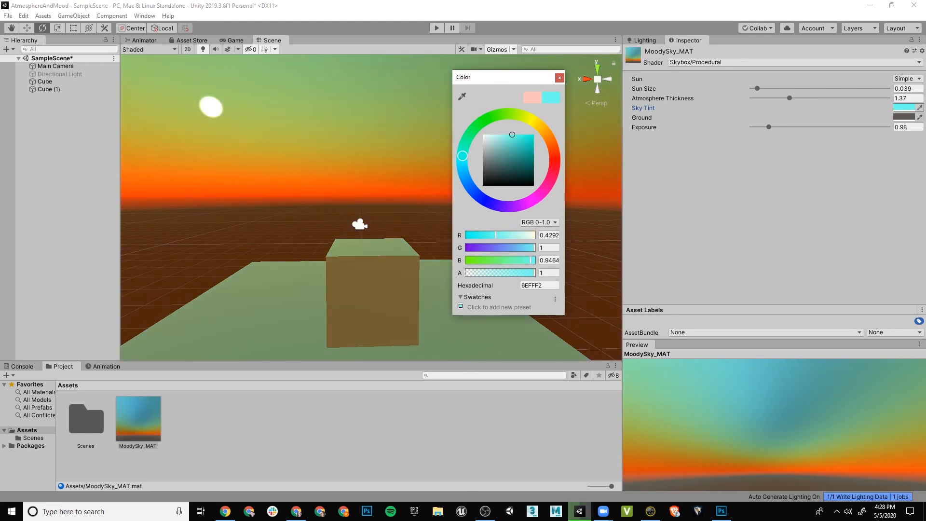
Step: Try the cyan 00FFFD as the sky material's Ground colour, settle on the blue 097BCF, and set the Exposure to 1.04
click(904, 116)
click(462, 160)
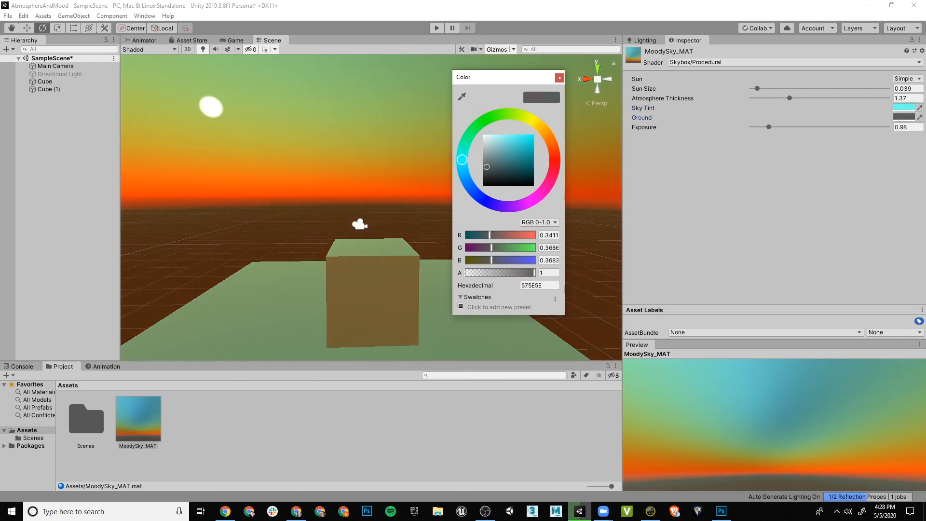
drag(527, 138, 534, 135)
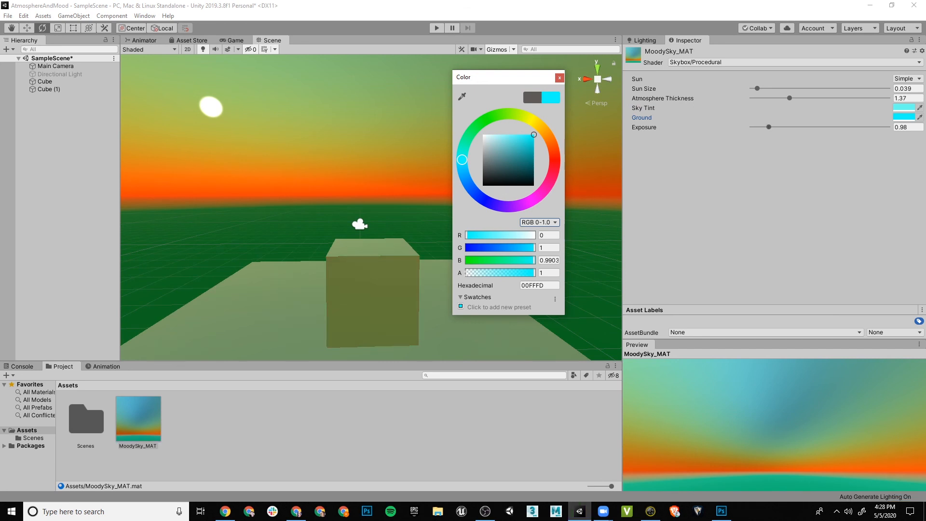
drag(768, 127, 770, 127)
click(904, 116)
drag(462, 160, 466, 180)
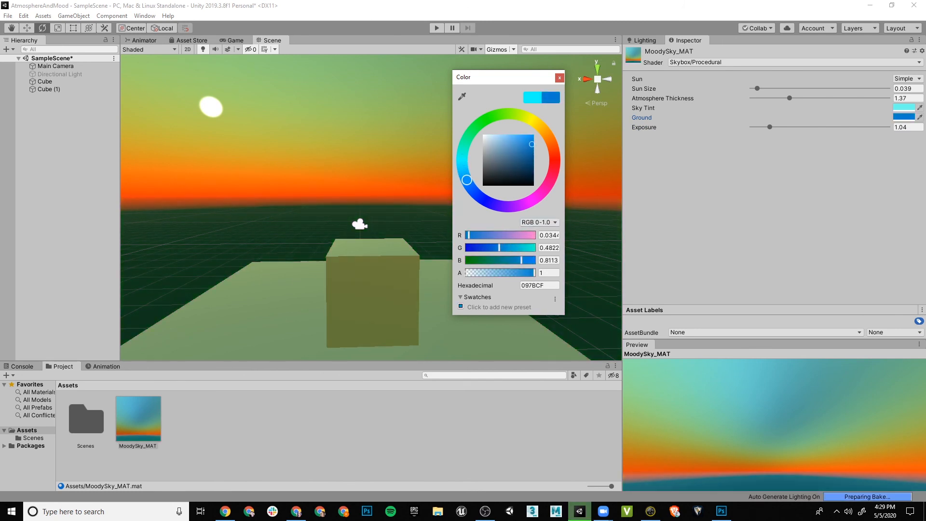
Step: Reduce the sky material's Atmosphere Thickness to 0.82
drag(790, 98, 775, 98)
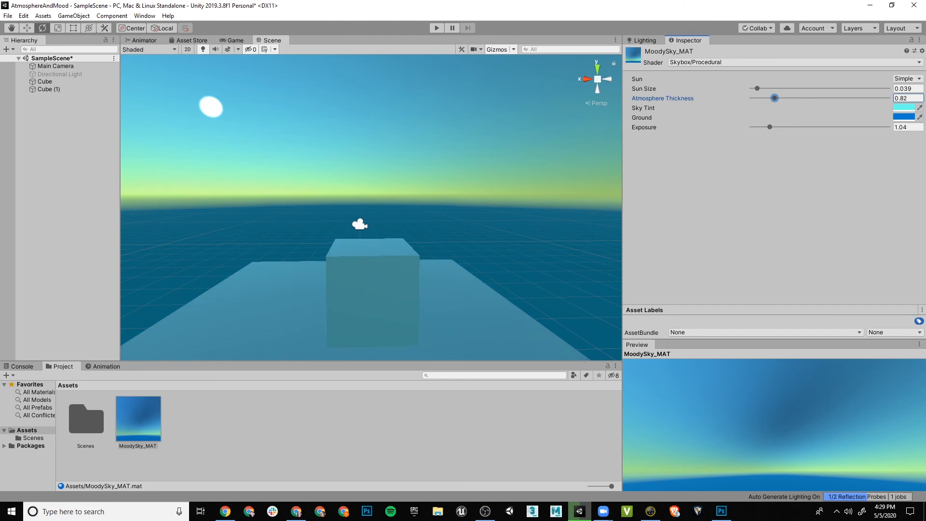
middle_drag(372, 270, 376, 230)
alt+drag(375, 230, 396, 230)
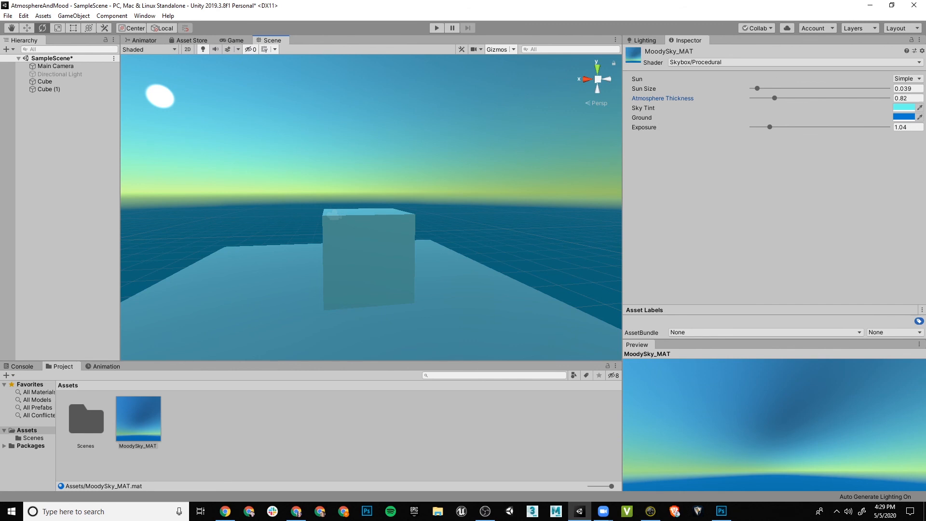
Step: Examine how the skybox colours light the cube and platform from several angles, and review the scene's environment lighting settings
alt+drag(328, 207, 429, 219)
middle_drag(392, 261, 338, 217)
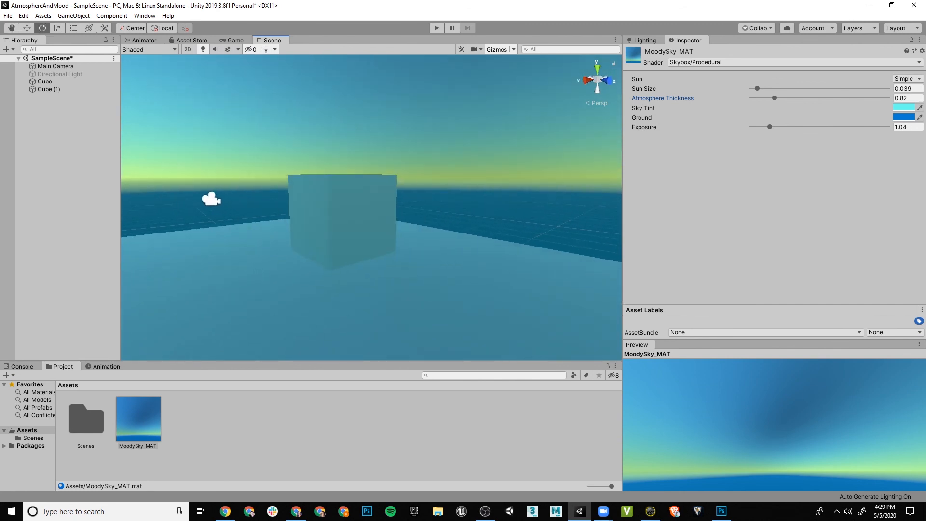
middle_drag(391, 241, 331, 219)
alt+drag(330, 219, 427, 213)
middle_drag(332, 208, 419, 224)
alt+drag(419, 225, 309, 237)
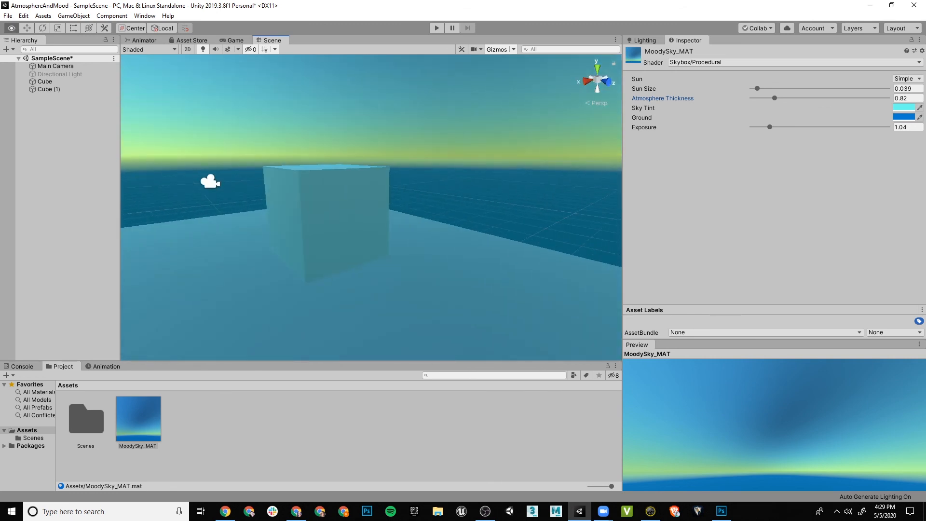
click(138, 420)
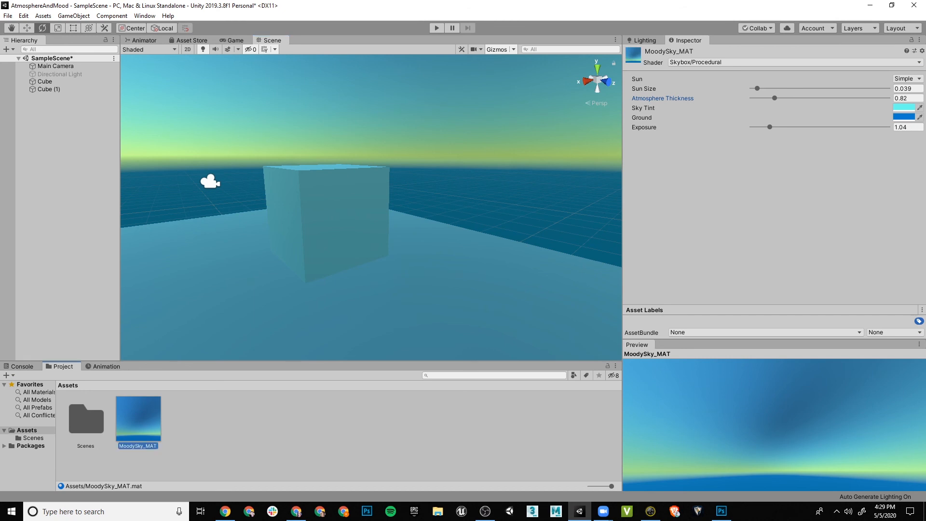
middle_drag(401, 226, 338, 225)
mouse_move(338, 224)
alt+mouse_down()
mouse_move(468, 231)
mouse_move(430, 203)
mouse_move(466, 231)
mouse_move(331, 224)
alt+mouse_up()
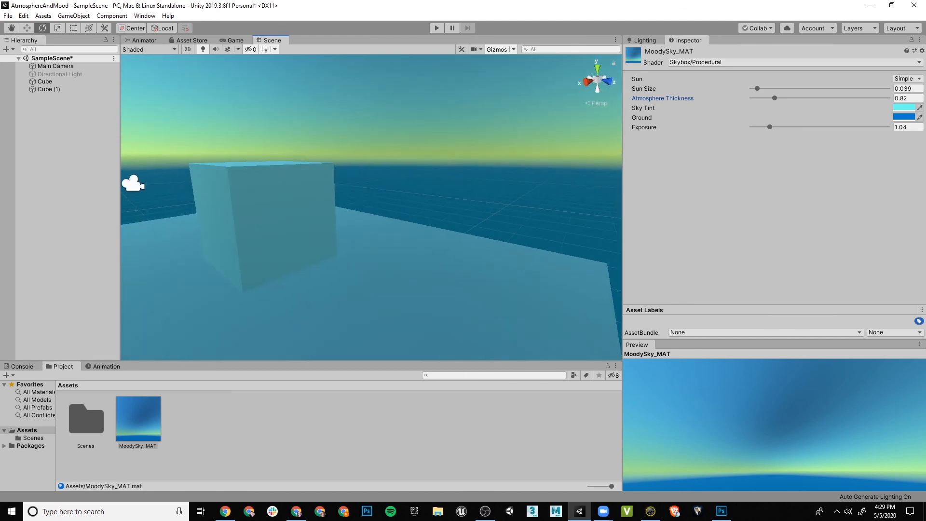
click(645, 41)
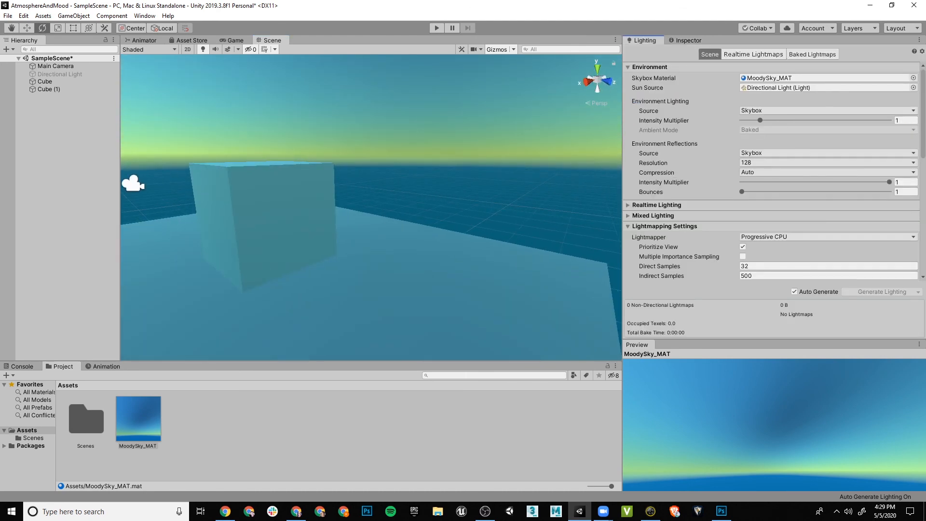
alt+drag(347, 217, 419, 231)
click(689, 40)
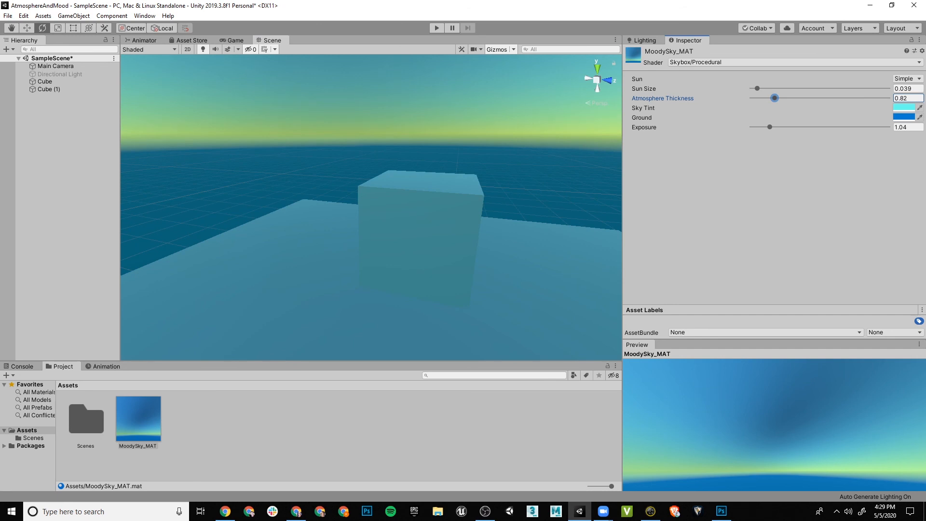
Step: Mark both the cube and the platform as Static and inspect them from other angles
click(419, 236)
shift+click(332, 260)
mouse_move(386, 251)
alt+mouse_down()
mouse_move(318, 246)
mouse_move(386, 256)
alt+mouse_up()
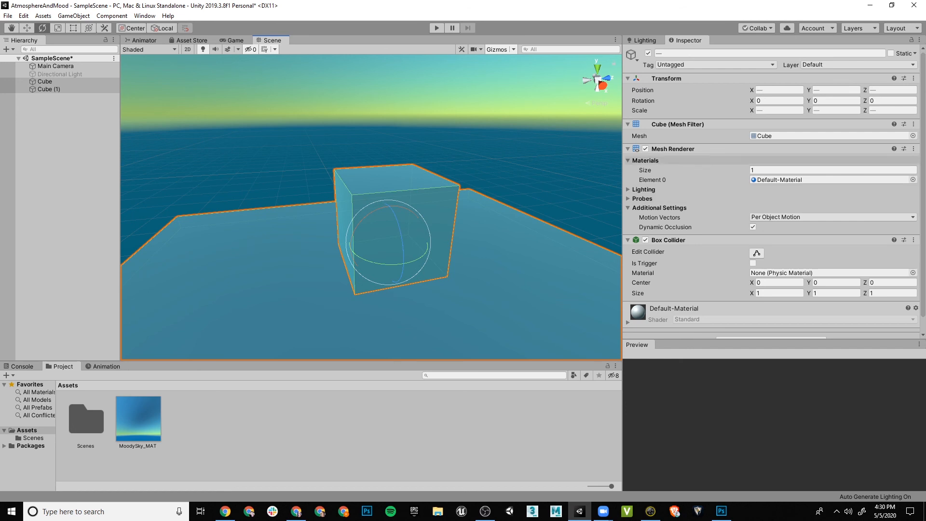
click(891, 53)
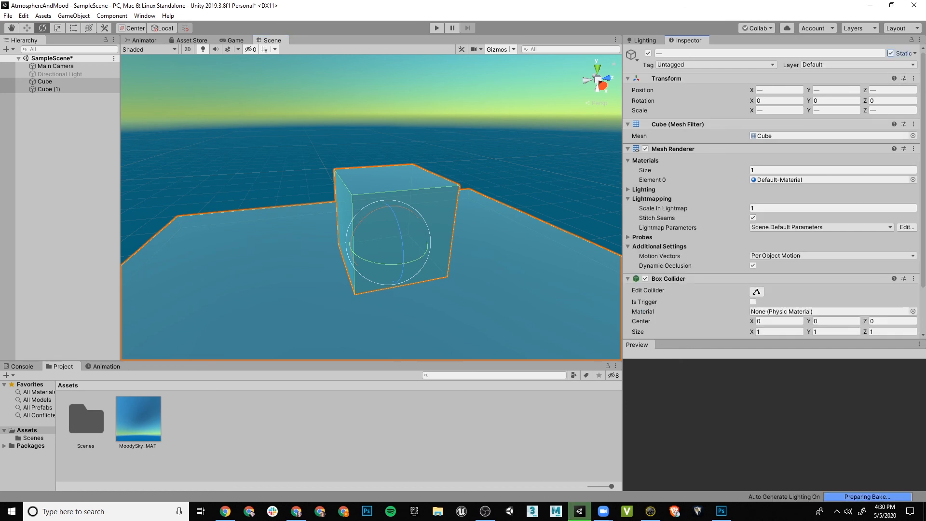
click(518, 273)
alt+drag(290, 242, 506, 223)
click(251, 193)
alt+drag(250, 193, 410, 194)
alt+drag(333, 234, 359, 226)
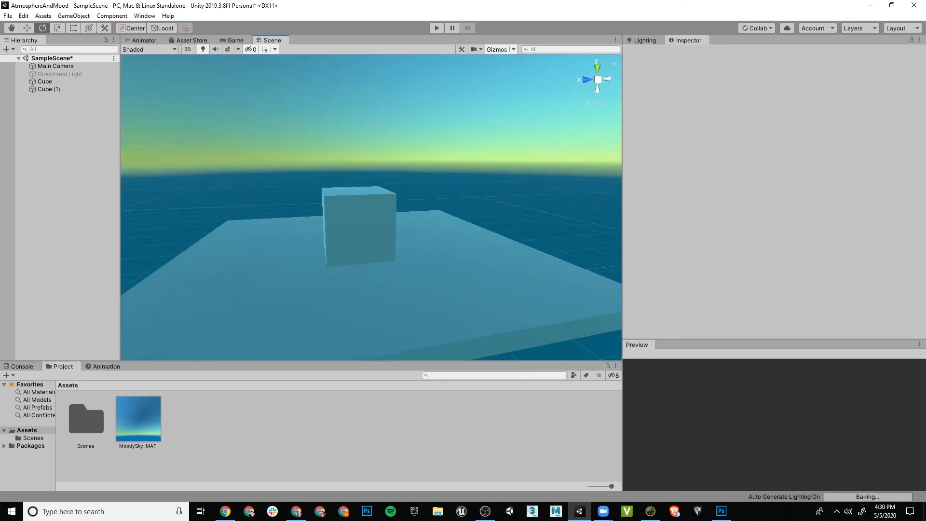
Step: Duplicate the cube on the platform and move the copy behind it to X 3.29
click(359, 227)
key(w)
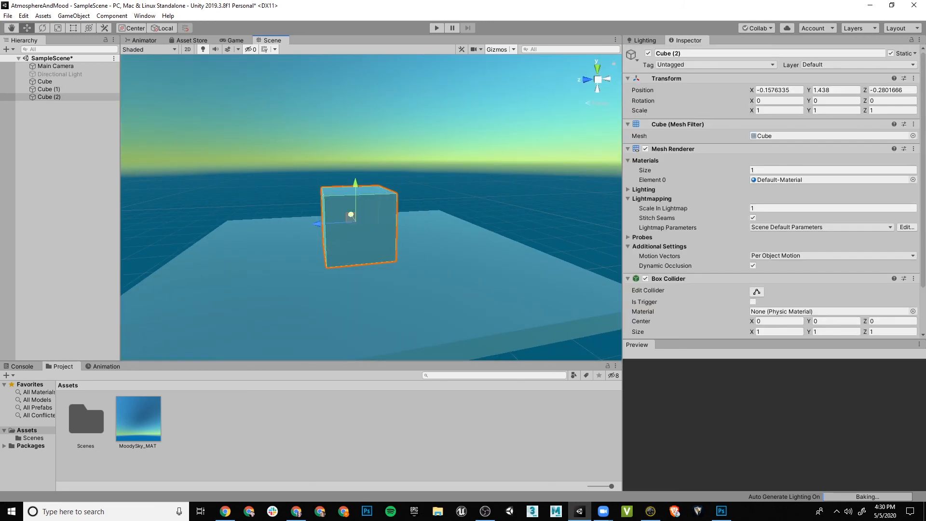
drag(351, 214, 334, 189)
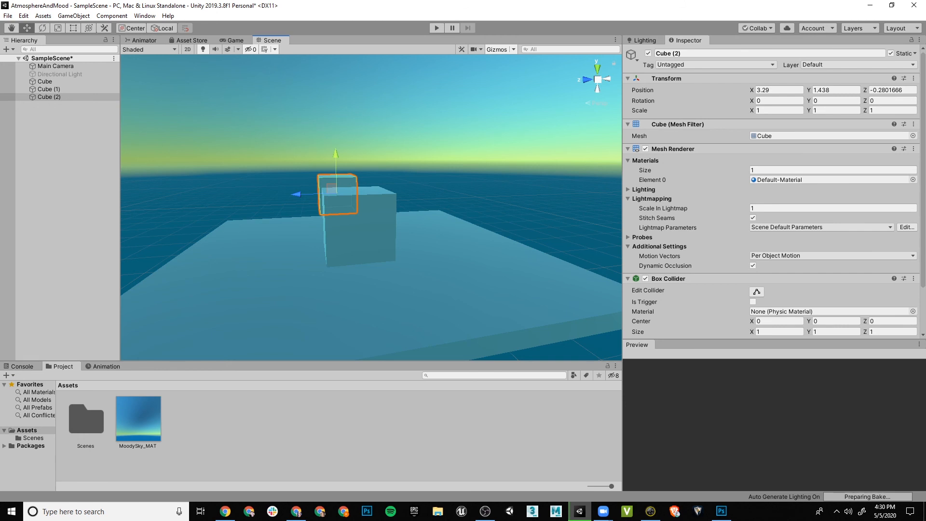
Step: Turn off the Static setting on the duplicate cube, the original cube and the platform
click(891, 53)
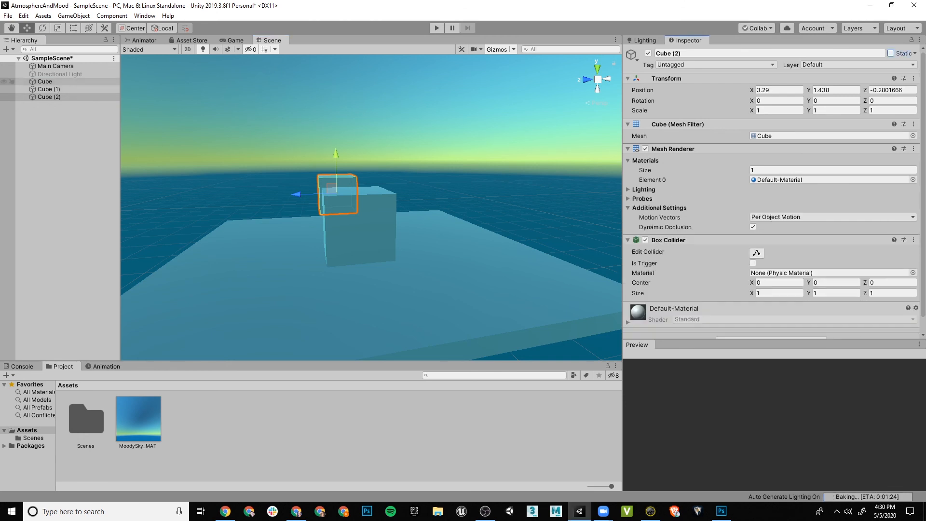
click(49, 97)
ctrl+click(49, 90)
ctrl+click(44, 81)
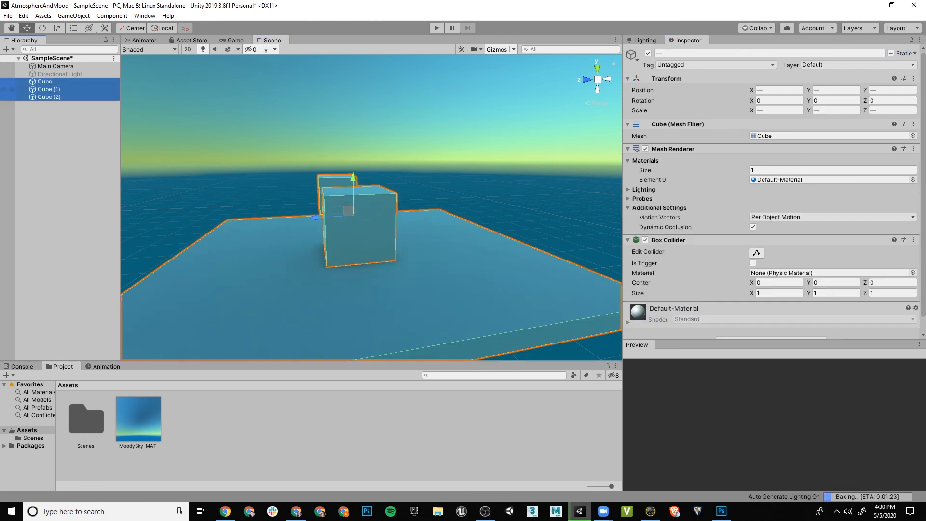
click(891, 54)
Step: Move the duplicate cube closer and raise it above the platform, to X 1.292 and Y 2.59
alt+drag(386, 203, 564, 196)
click(188, 216)
drag(198, 209, 289, 173)
drag(289, 137, 226, 123)
scroll(237, 126, up, 2)
middle_drag(237, 127, 255, 143)
Step: Scale the duplicate cube uniformly down to 0.45671 and lower it to Y 2.406
key(r)
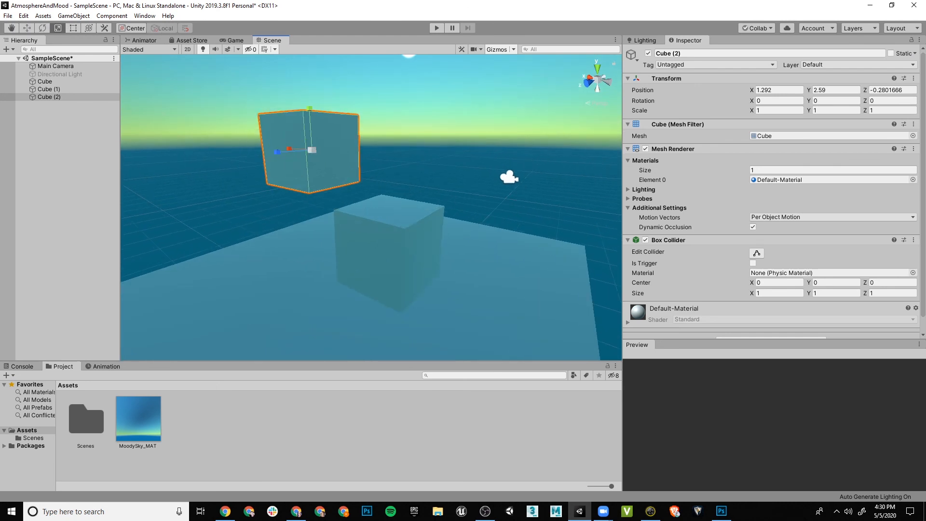
drag(312, 150, 286, 152)
middle_drag(286, 152, 308, 179)
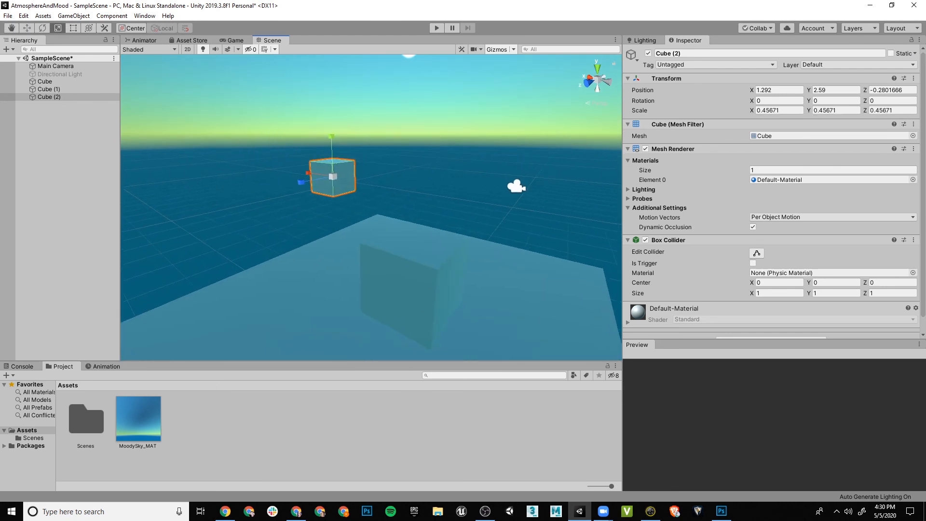
key(w)
alt+drag(256, 157, 321, 143)
drag(321, 152, 321, 155)
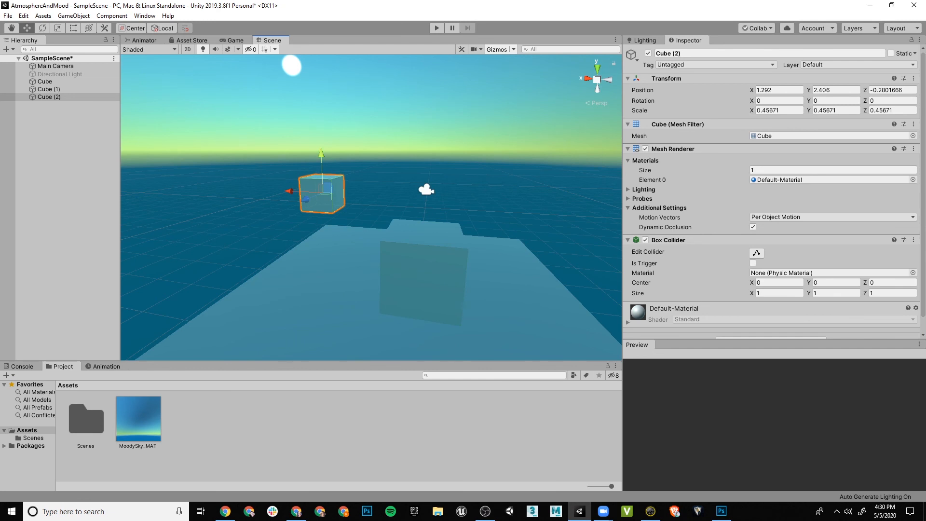
Step: Create a new material in the Assets folder and name it Warm Light
middle_drag(321, 154, 355, 143)
alt+drag(355, 143, 306, 128)
scroll(307, 127, up, 3)
click(645, 41)
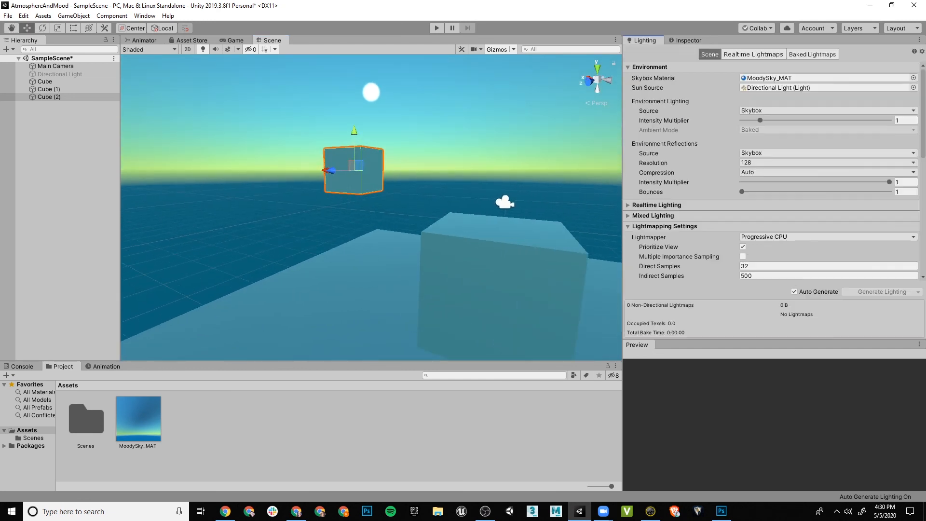
right_click(224, 416)
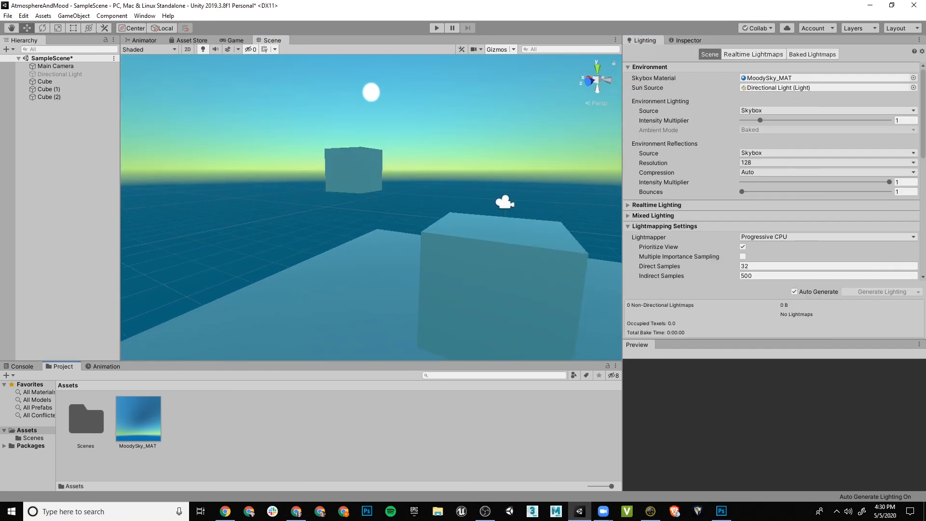
mouse_move(290, 175)
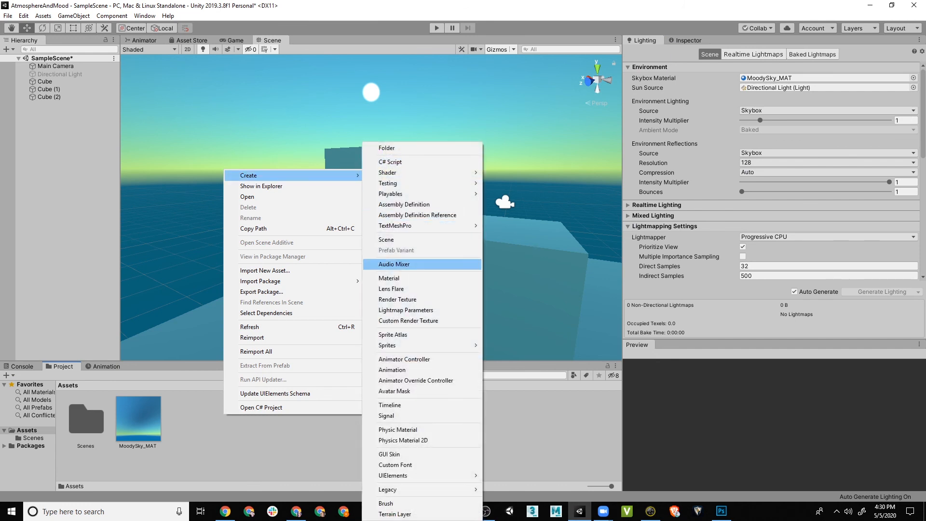
click(389, 278)
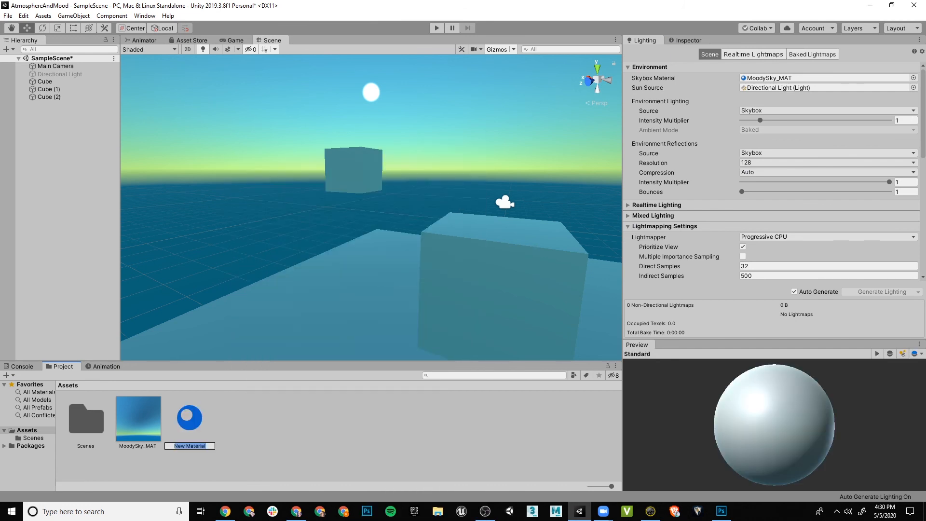
text(Warm Light)
key(Return)
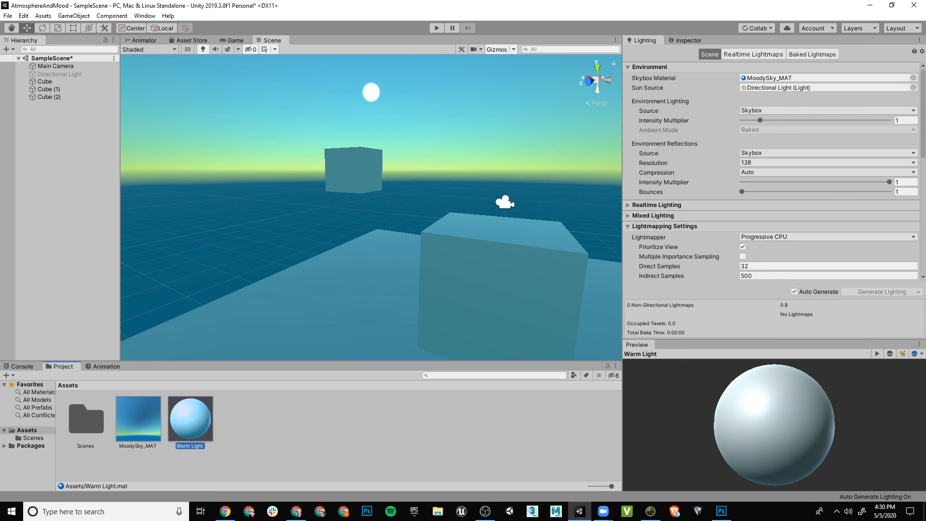
Step: Rename the Warm Light material as WarmLight_MAT
right_click(198, 446)
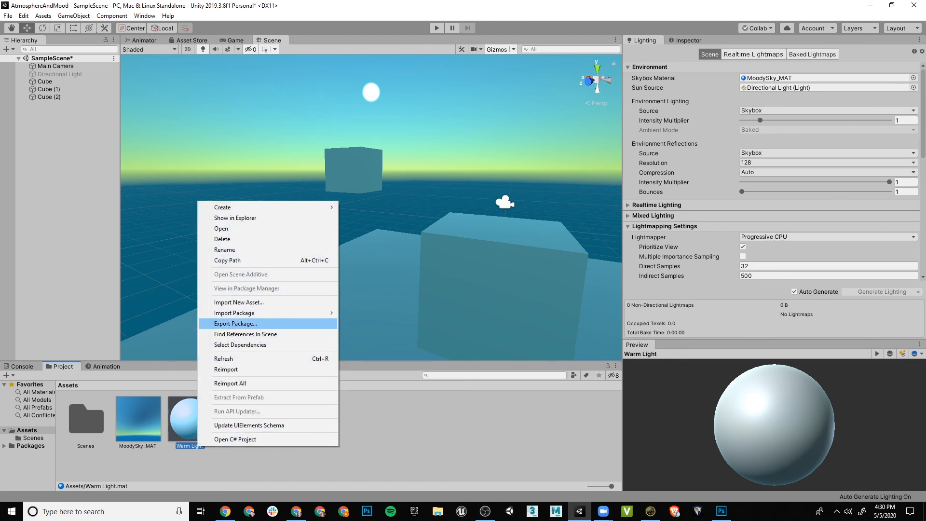
click(224, 250)
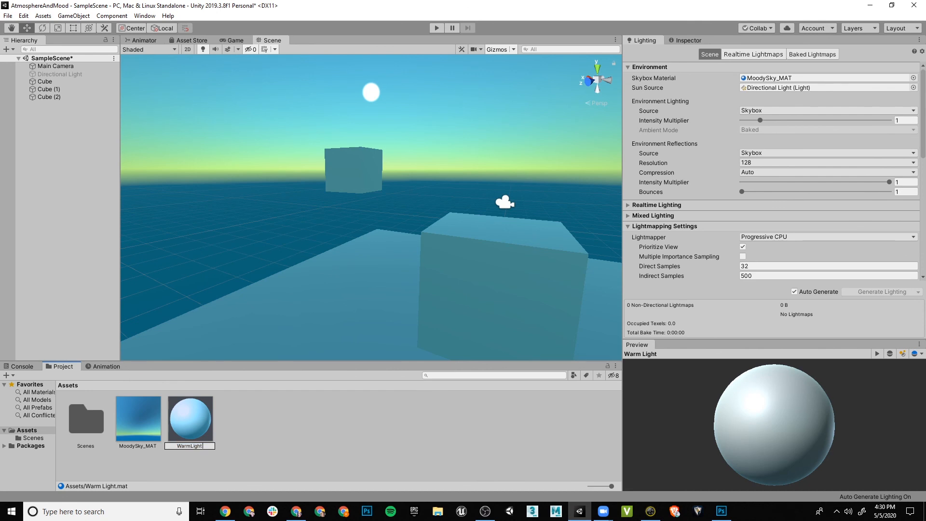
key(Return)
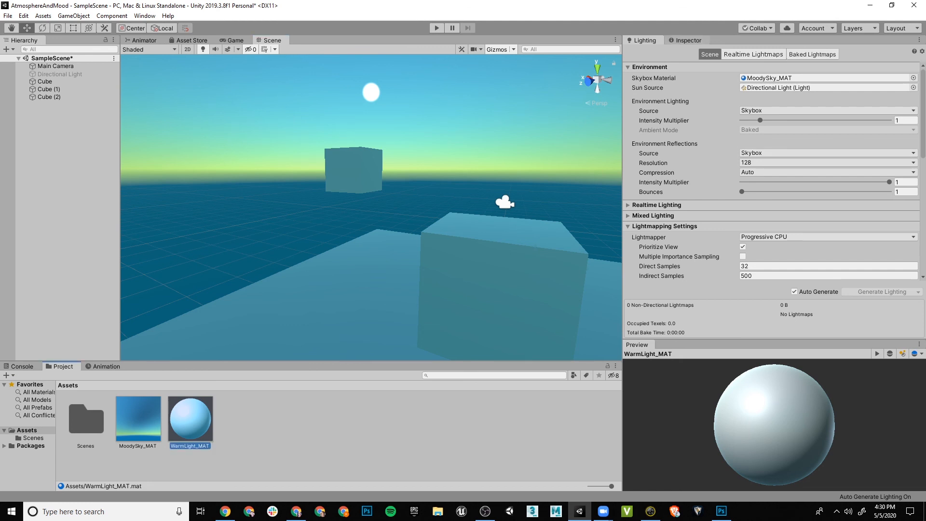
Step: Enable a grey emission on WarmLight_MAT and apply the material to the small cube floating above the platform
click(688, 41)
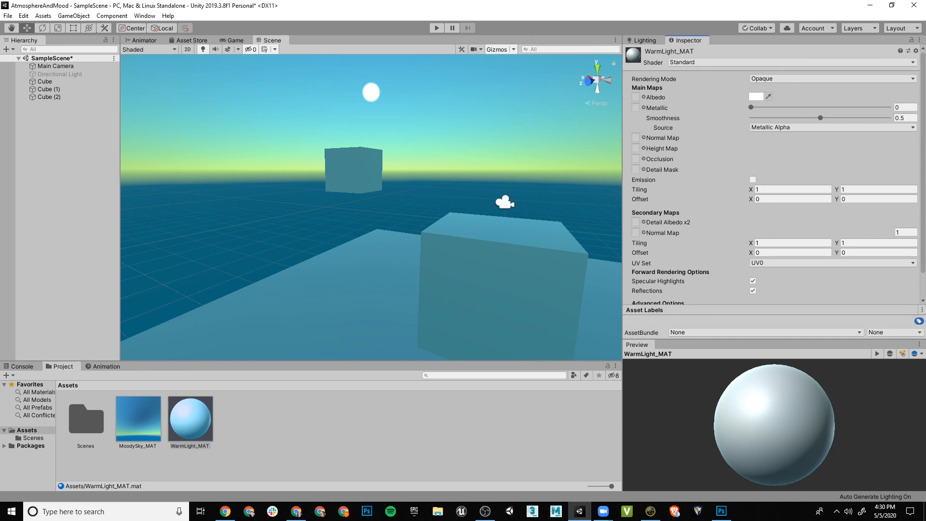
click(753, 180)
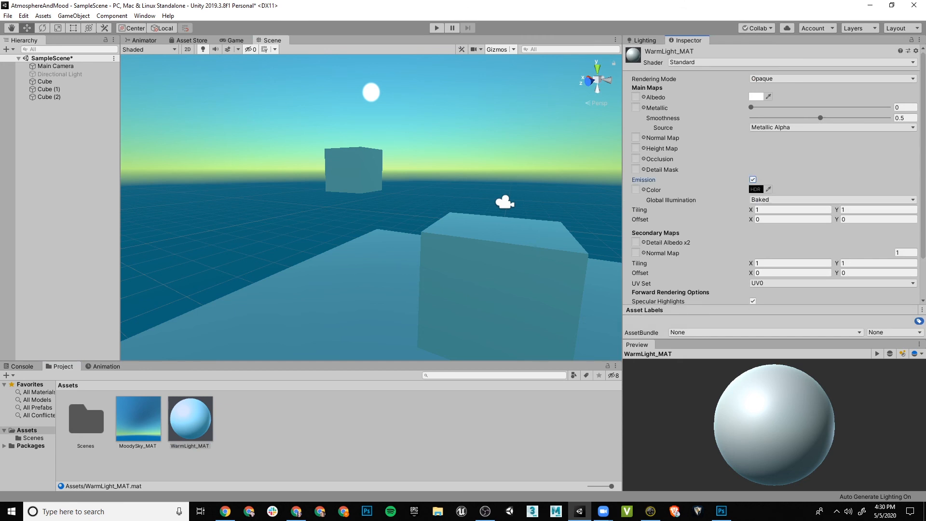
click(756, 190)
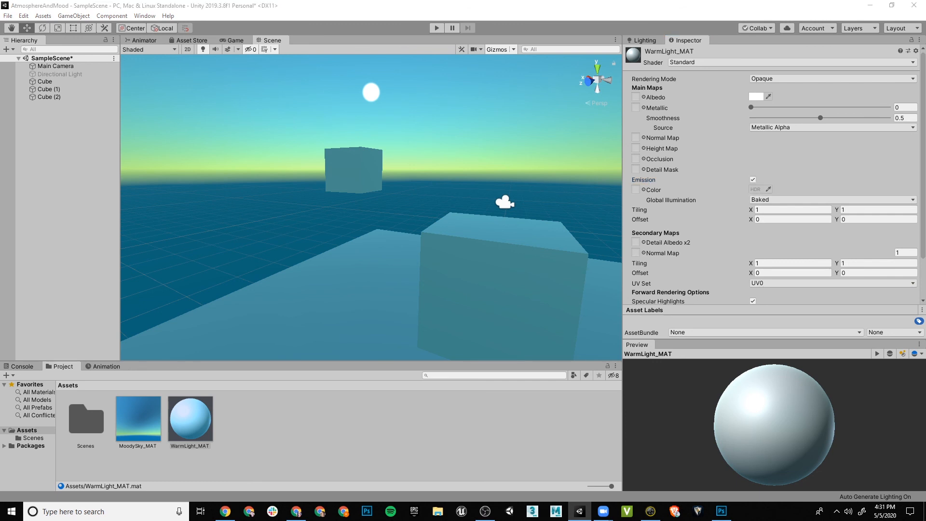
click(757, 190)
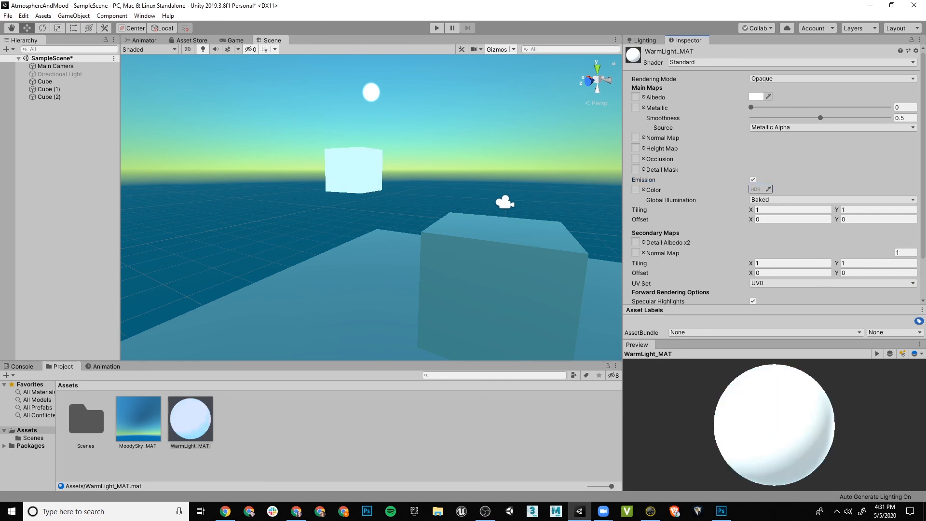
Step: Set WarmLight_MAT's emission colour to a warm orange of RGB 212, 155, 75 and raise its HDR intensity by one stop
click(756, 189)
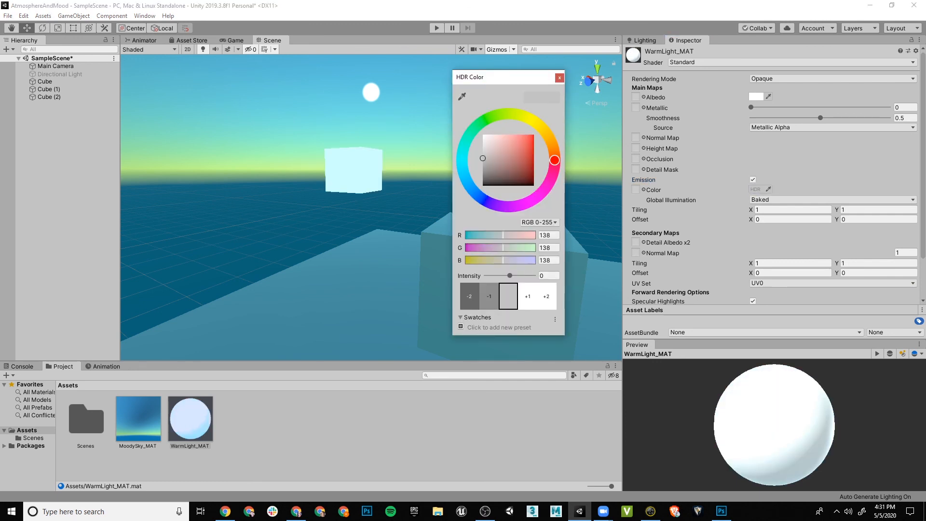
mouse_move(555, 159)
mouse_down()
mouse_move(547, 134)
mouse_move(516, 144)
mouse_up()
click(512, 148)
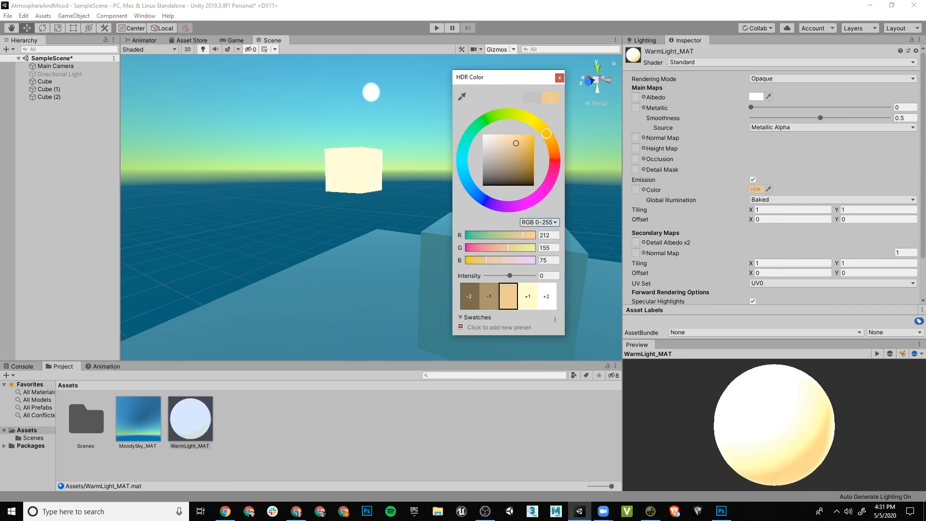
click(528, 297)
click(559, 78)
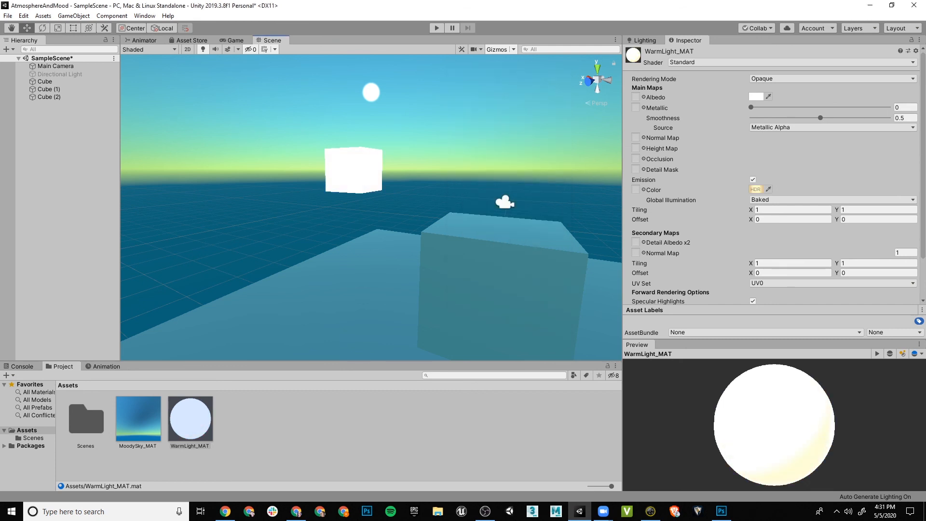
Step: Reactivate the Directional Light and change its colour to the golden tone C3AA65
click(355, 169)
alt+drag(381, 169, 381, 148)
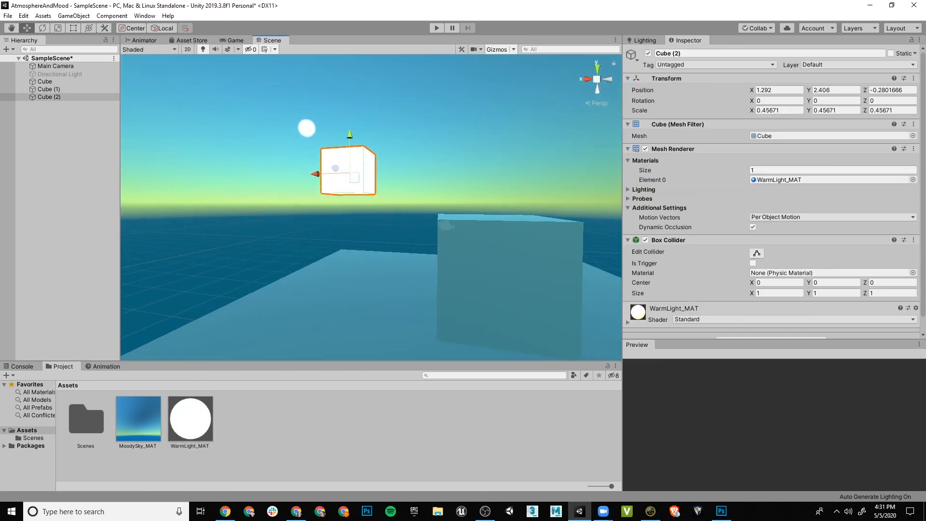
click(251, 145)
click(59, 74)
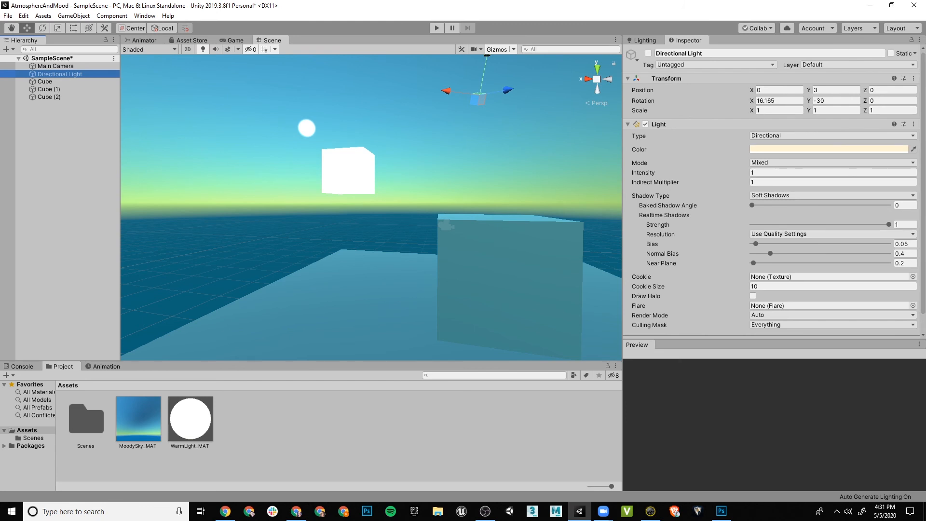
click(648, 53)
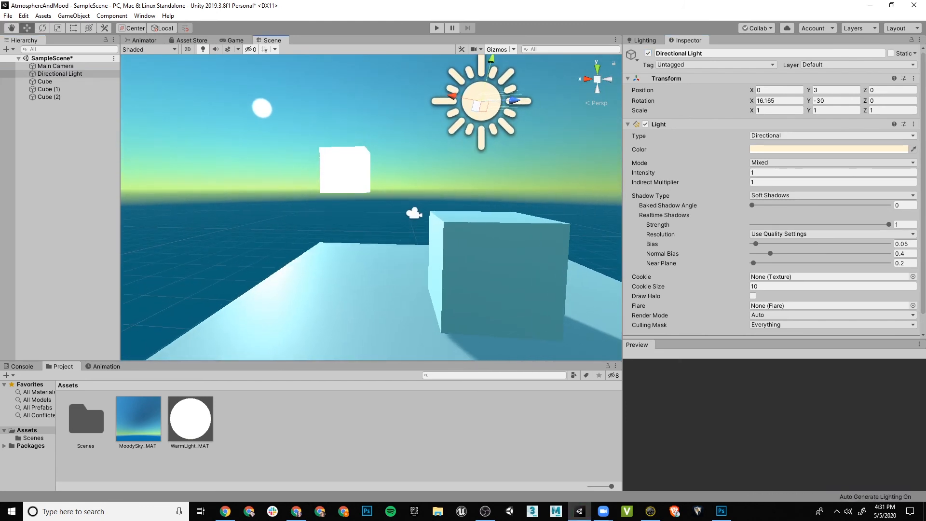
click(829, 149)
mouse_move(492, 136)
mouse_down()
mouse_move(506, 135)
mouse_move(508, 147)
mouse_up()
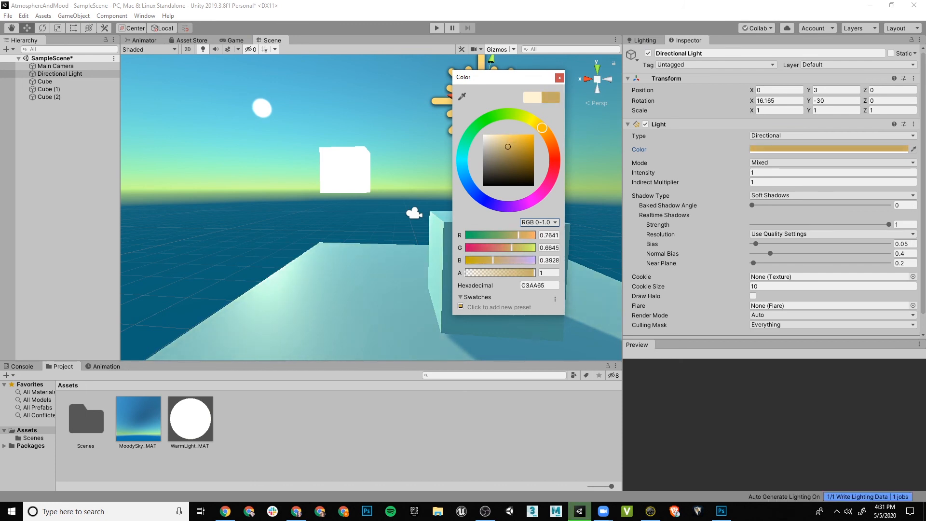
Step: Set the Directional Light's intensity to 0.4
click(793, 173)
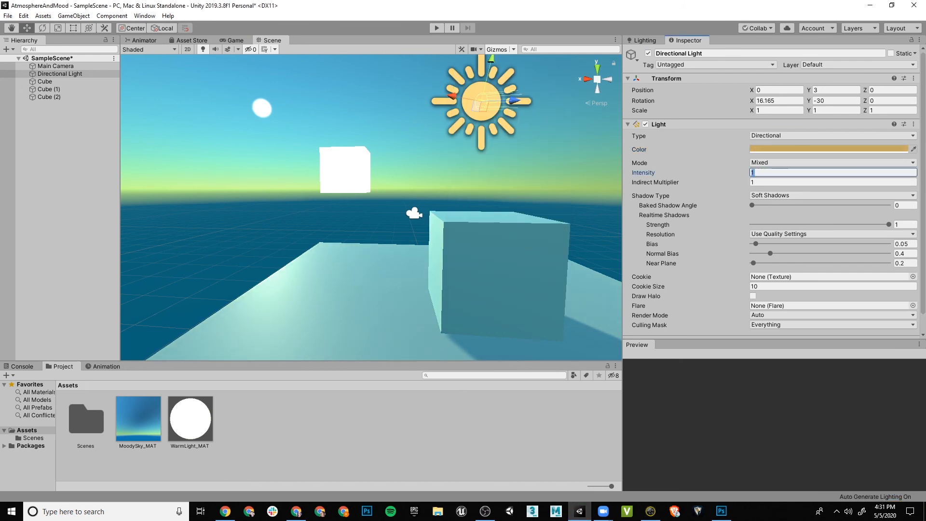
text(.3)
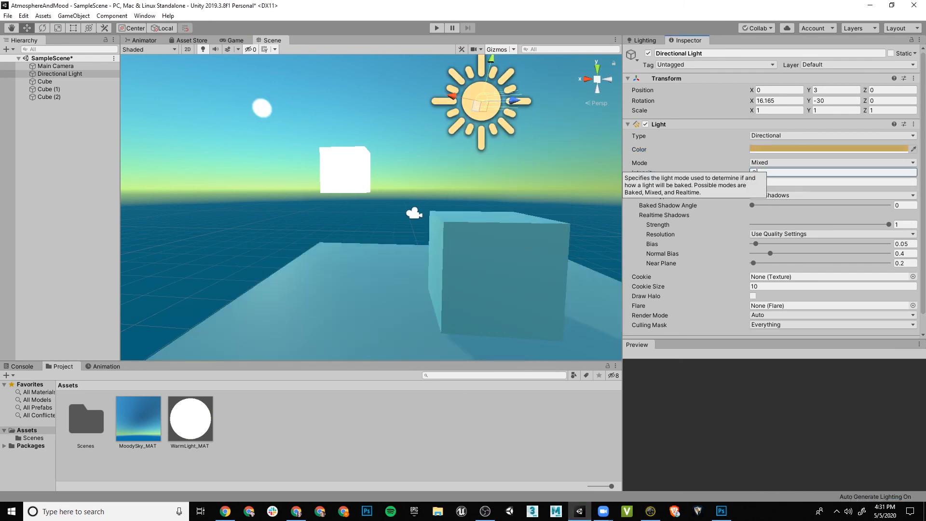
key(BackSpace)
text(4)
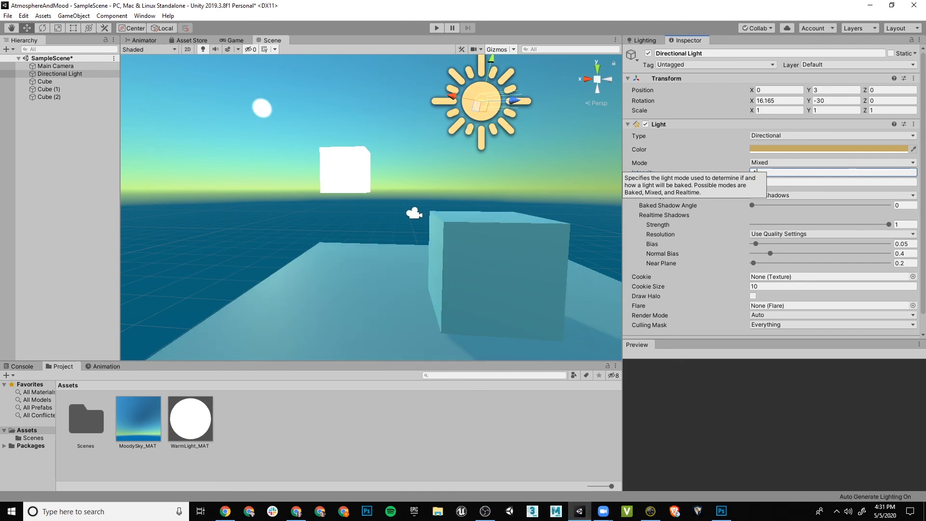
key(Return)
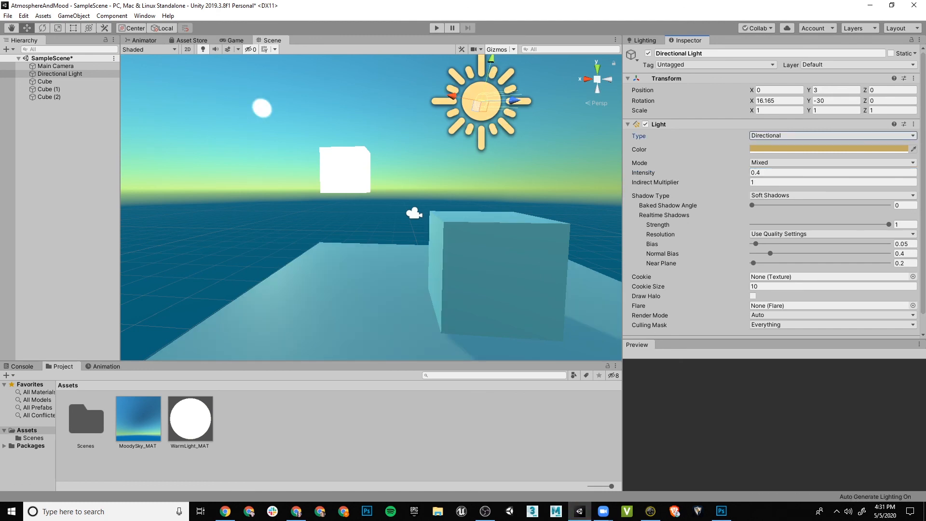
Step: Rotate the Directional Light about its X axis to 21.802 degrees
click(415, 145)
click(481, 101)
key(e)
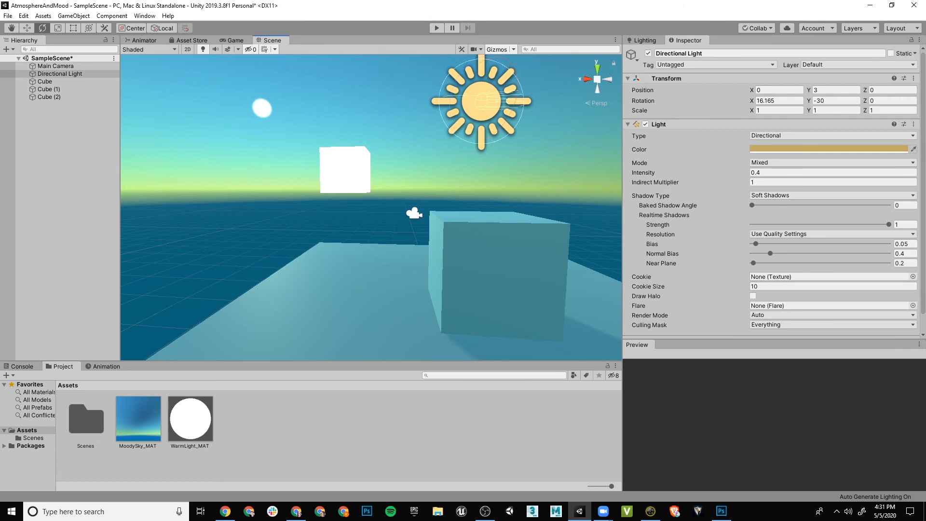
drag(515, 90, 514, 72)
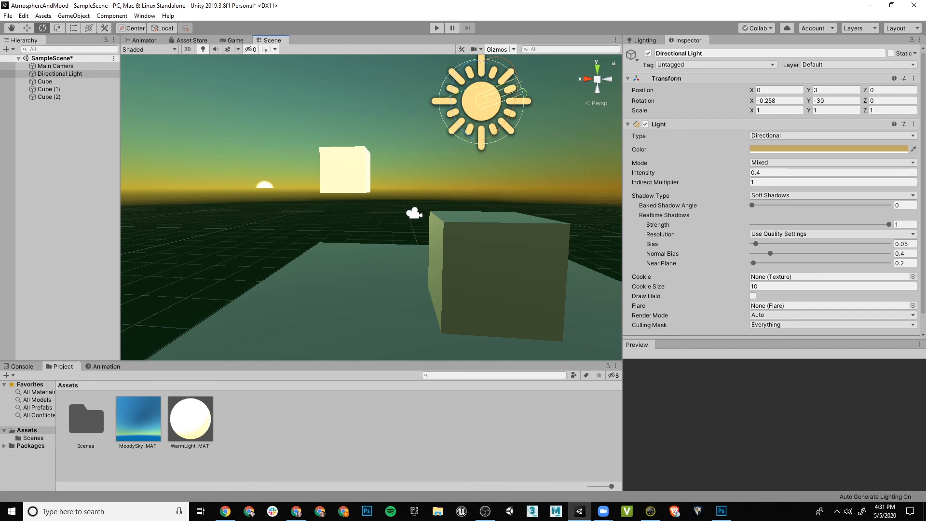
drag(514, 72, 518, 92)
scroll(517, 92, down, 2)
middle_drag(518, 91, 461, 113)
alt+drag(461, 114, 528, 137)
middle_drag(528, 137, 562, 135)
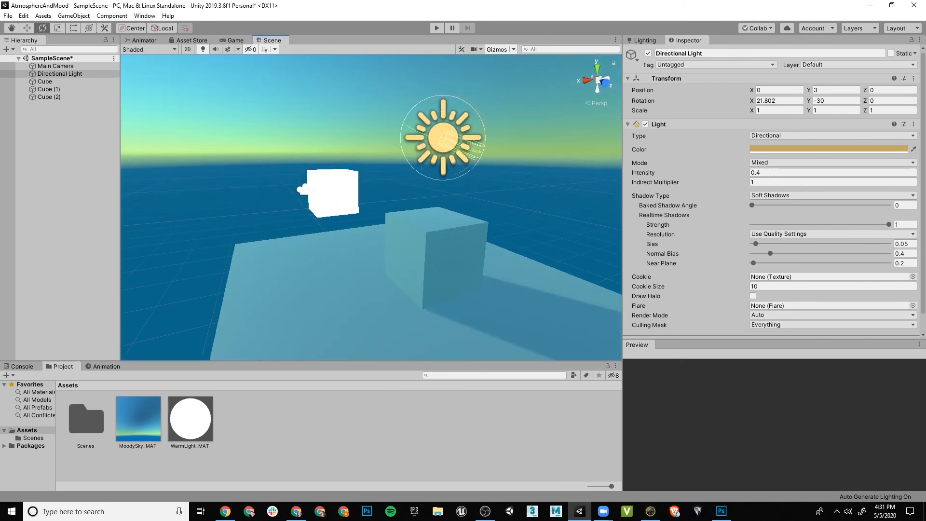
Step: Mark the platform and both cubes as Static together
alt+drag(562, 136, 492, 125)
click(357, 294)
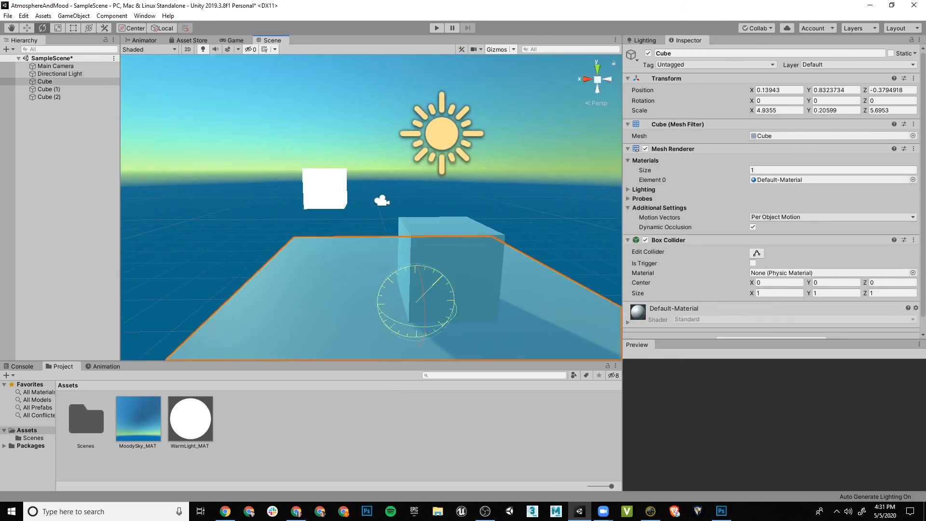
shift+click(324, 189)
shift+click(468, 272)
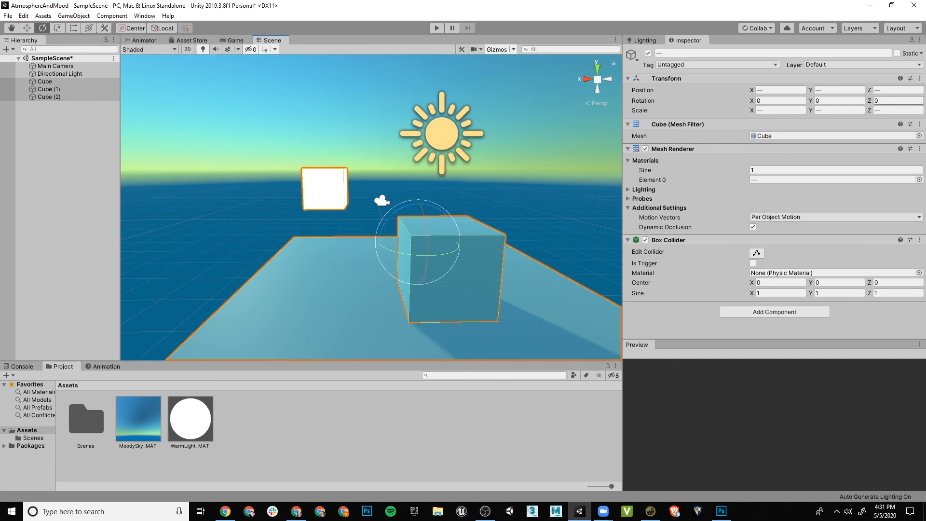
click(897, 53)
Step: Turn off 3D Icons and Selection Outline for the scene view's gizmos
scroll(386, 232, down, 5)
middle_drag(386, 242, 401, 193)
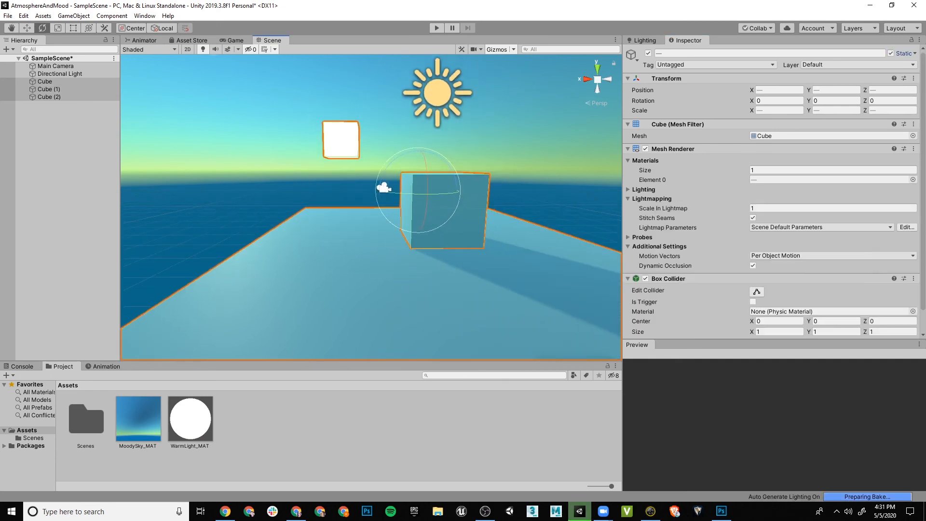
alt+drag(366, 193, 565, 239)
click(569, 227)
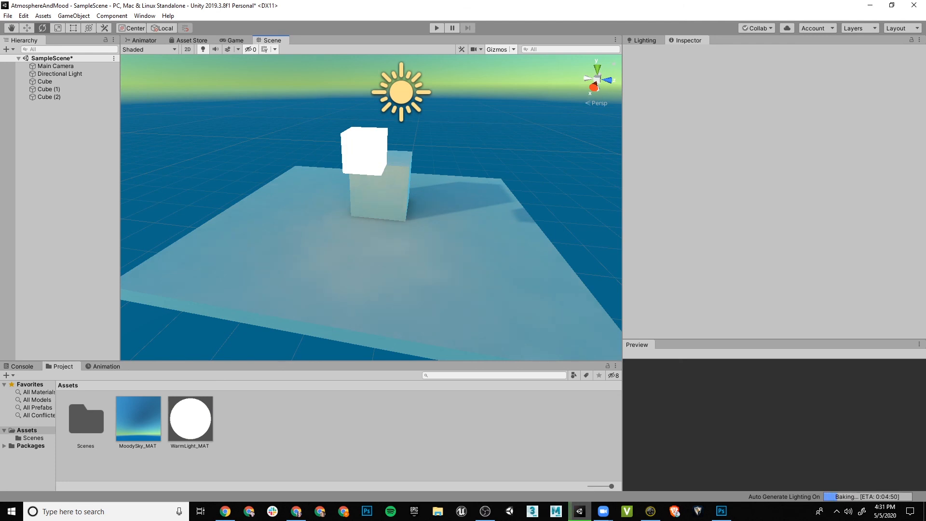
alt+drag(483, 217, 260, 185)
click(497, 49)
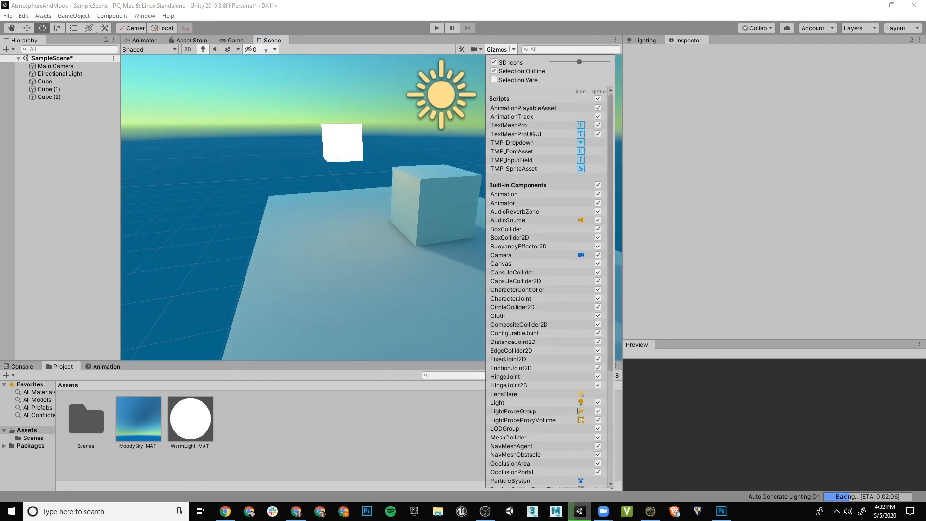
click(494, 62)
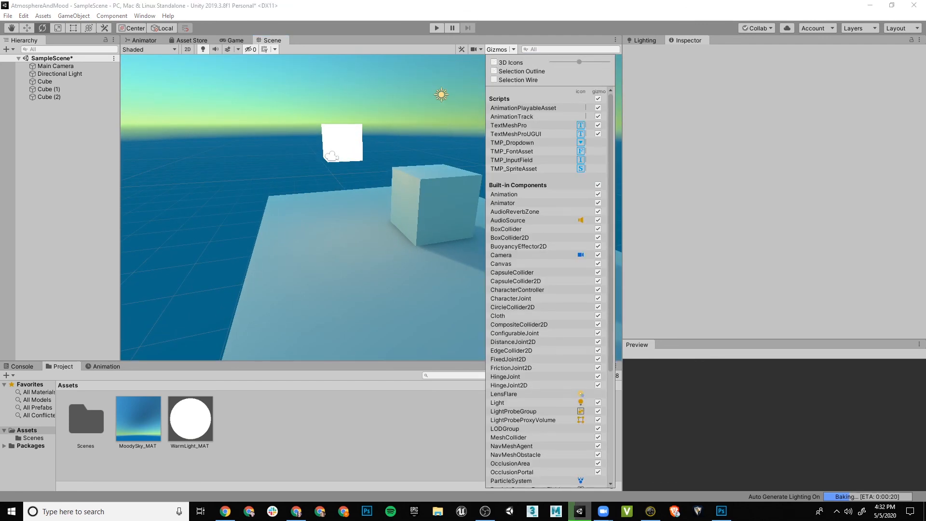
click(425, 212)
Step: Duplicate the glowing cube that floats beside the large cube
alt+drag(425, 212, 342, 164)
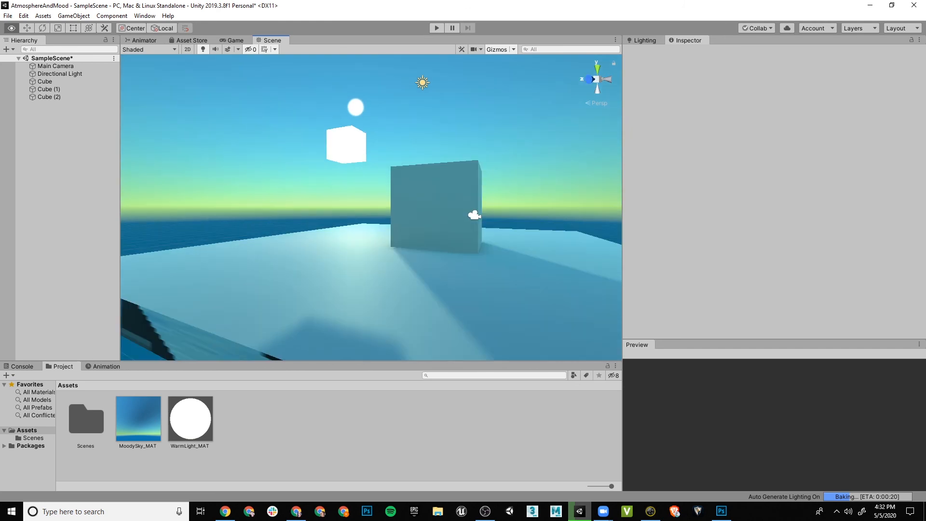
click(424, 82)
alt+drag(415, 104, 847, 146)
alt+drag(318, 159, 540, 167)
click(400, 141)
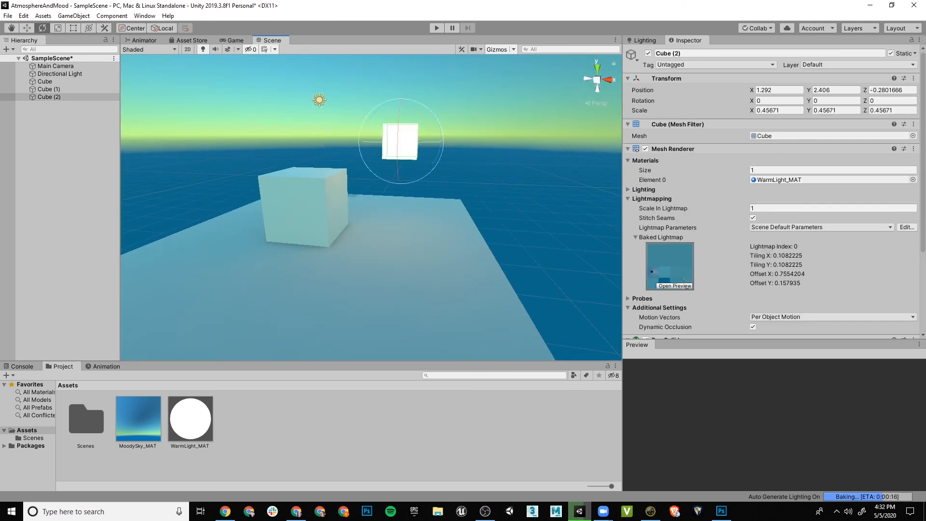
alt+drag(401, 144, 283, 205)
key(w)
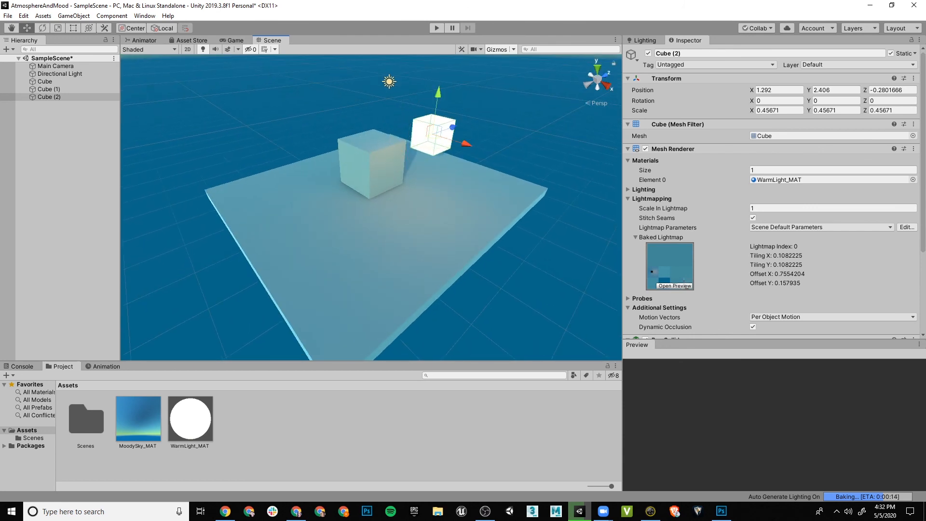
key(ctrl+d)
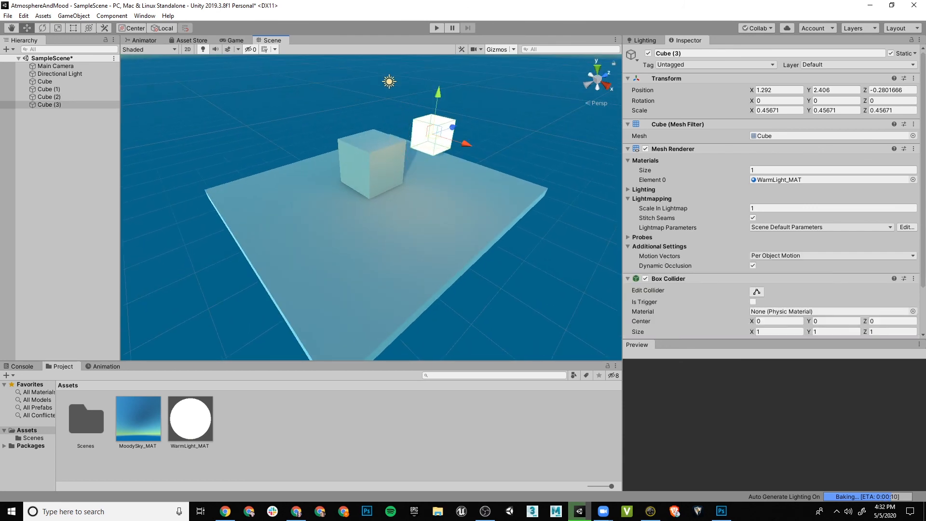
Step: Move the duplicated glowing cube down and across to the other side of the large cube, just above the platform
click(475, 142)
click(434, 136)
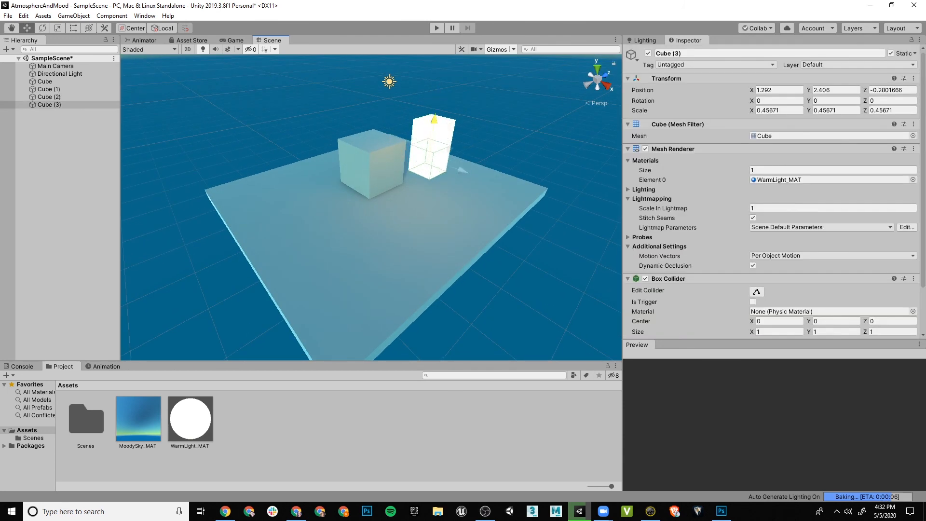
drag(434, 119, 429, 147)
drag(455, 199, 164, 178)
click(454, 160)
Step: Examine the warm glow baked onto the platform, the scene's Lighting settings and the shared properties of all four cubes
scroll(453, 169, down, 1)
alt+drag(521, 193, 164, 169)
alt+drag(434, 178, 618, 196)
alt+drag(203, 212, 593, 193)
alt+drag(337, 208, 395, 202)
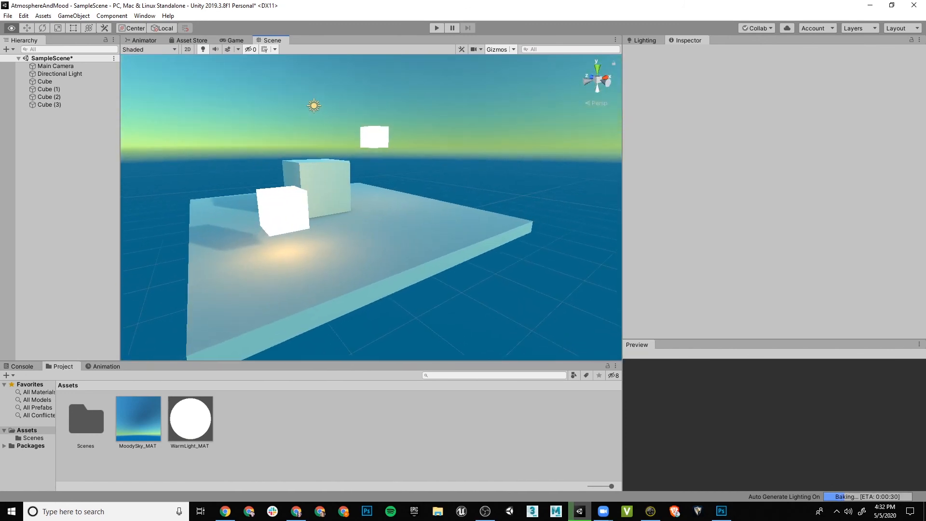
click(644, 41)
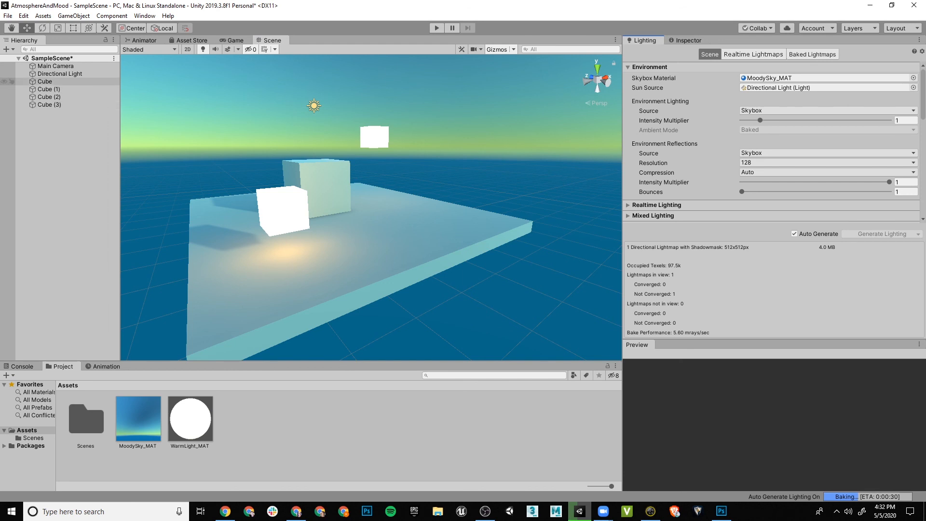
click(45, 81)
shift+click(49, 105)
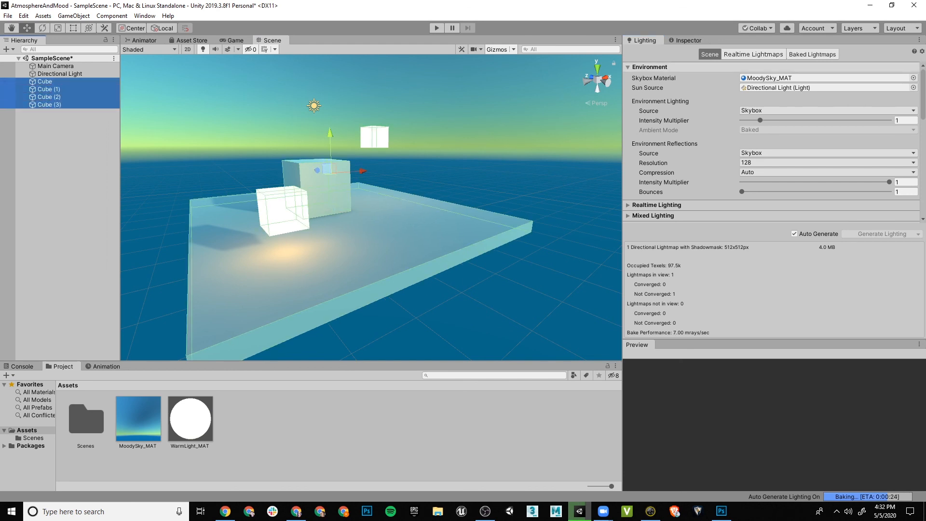
click(688, 40)
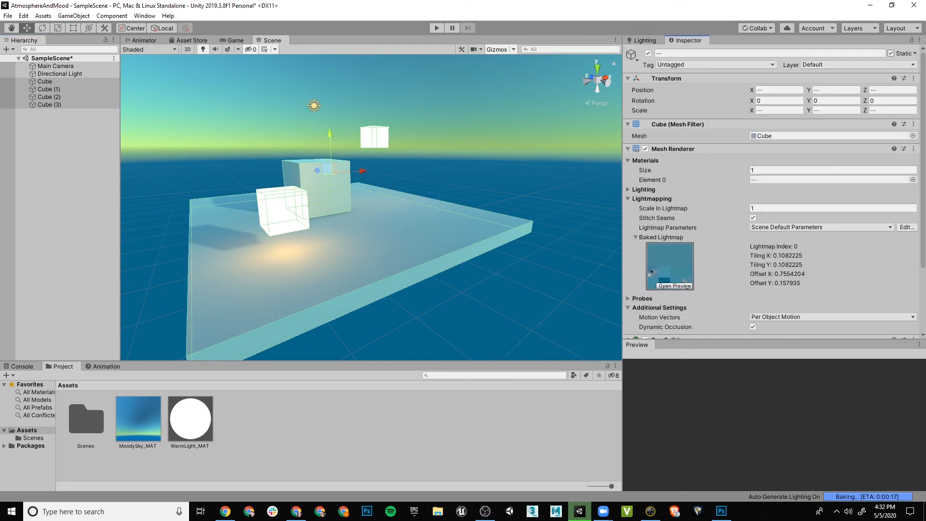
middle_drag(360, 227, 381, 210)
alt+drag(381, 210, 310, 217)
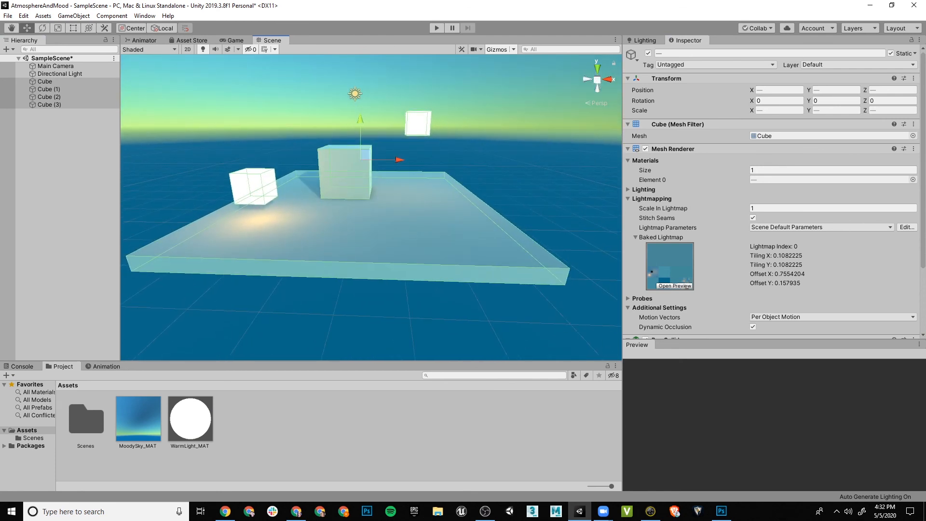
Step: Set the MoodySky_MAT skybox's Atmosphere Thickness to 1.65 and its Exposure to 0.11
click(138, 419)
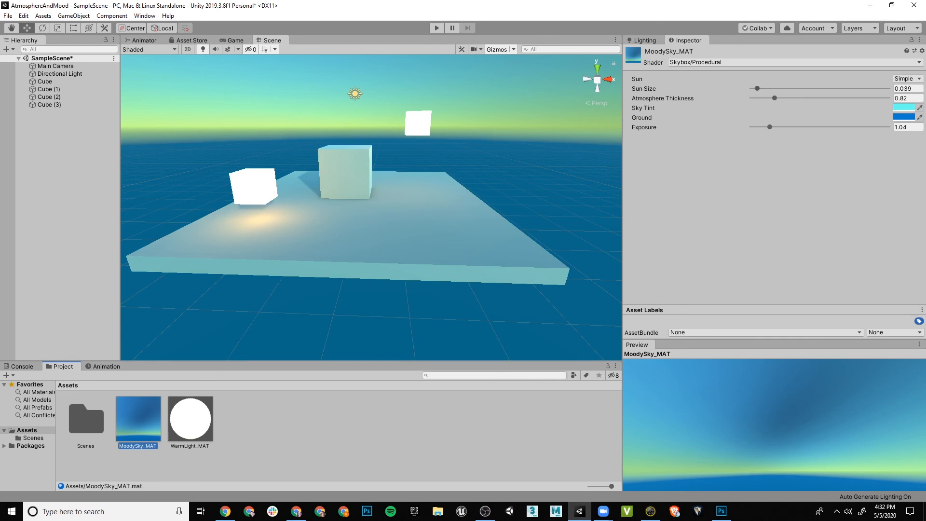
drag(774, 98, 797, 98)
drag(770, 127, 754, 127)
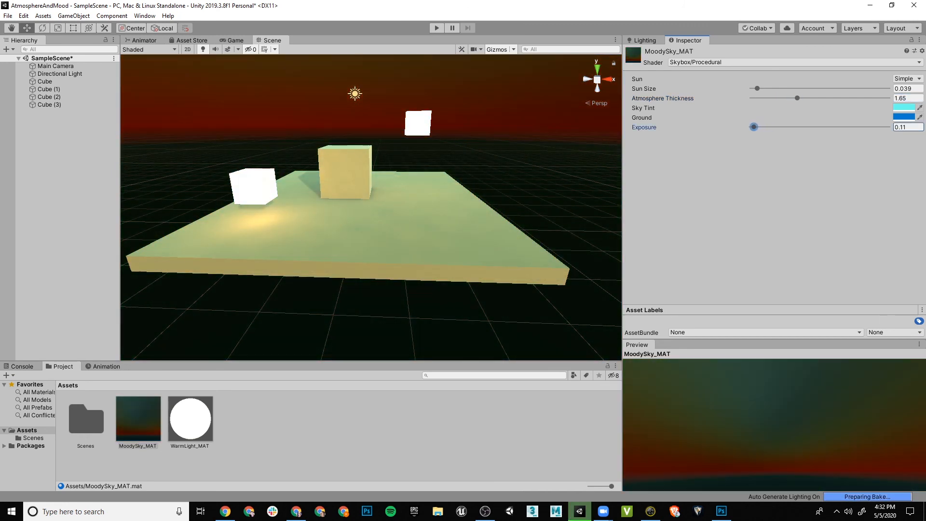
Step: Examine from several distances and angles how the glowing cubes light the platform under the dark red sky
middle_drag(434, 193, 379, 198)
alt+drag(300, 202, 526, 190)
scroll(371, 208, down, 5)
alt+drag(434, 203, 193, 202)
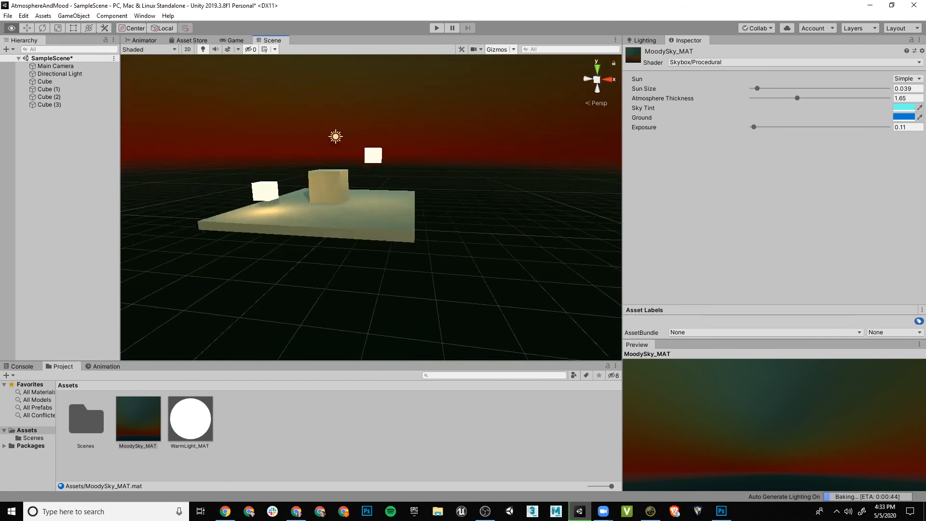
scroll(308, 202, up, 5)
middle_drag(308, 193, 356, 205)
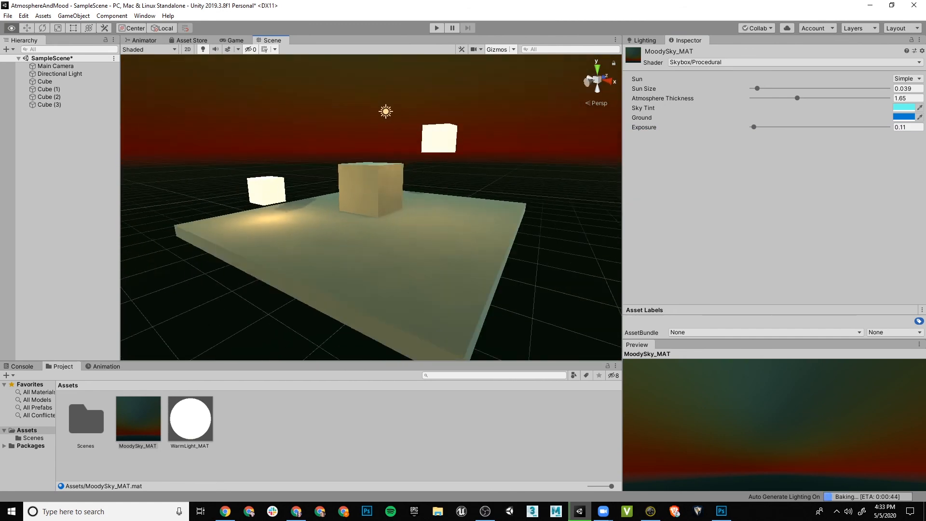
scroll(371, 207, up, 5)
scroll(371, 208, down, 6)
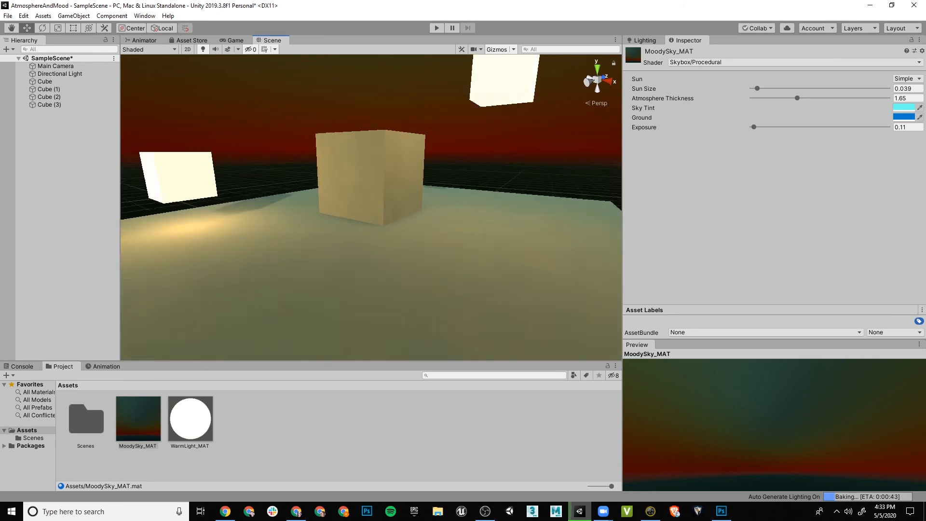
mouse_move(483, 217)
alt+mouse_down()
mouse_move(338, 198)
mouse_move(82, 203)
mouse_move(138, 244)
mouse_move(309, 251)
mouse_move(492, 224)
alt+mouse_up()
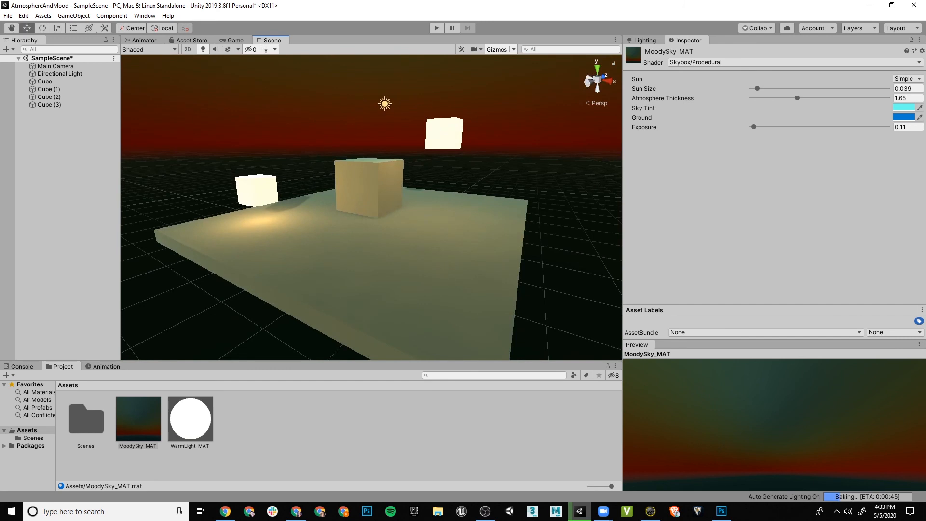
Step: Lower the emission color of WarmLight_MAT by two exposure stops
click(445, 134)
click(190, 419)
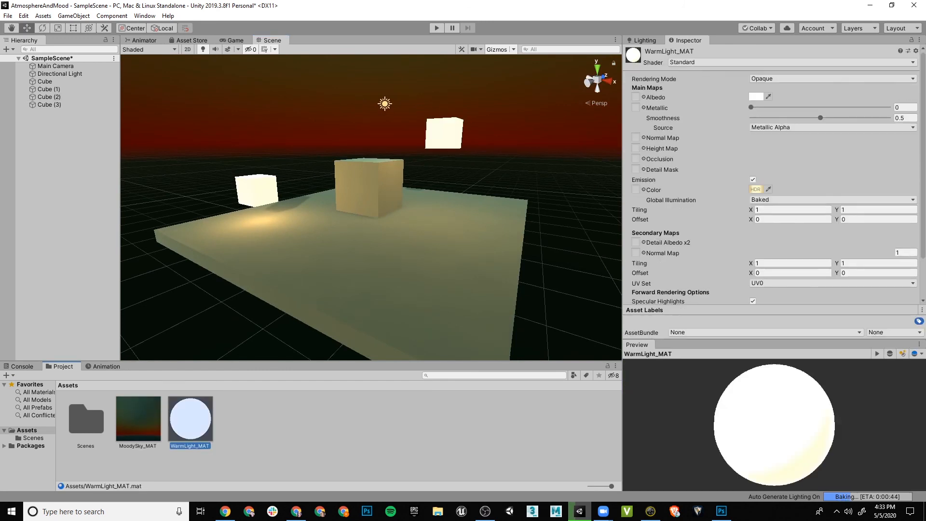
click(756, 189)
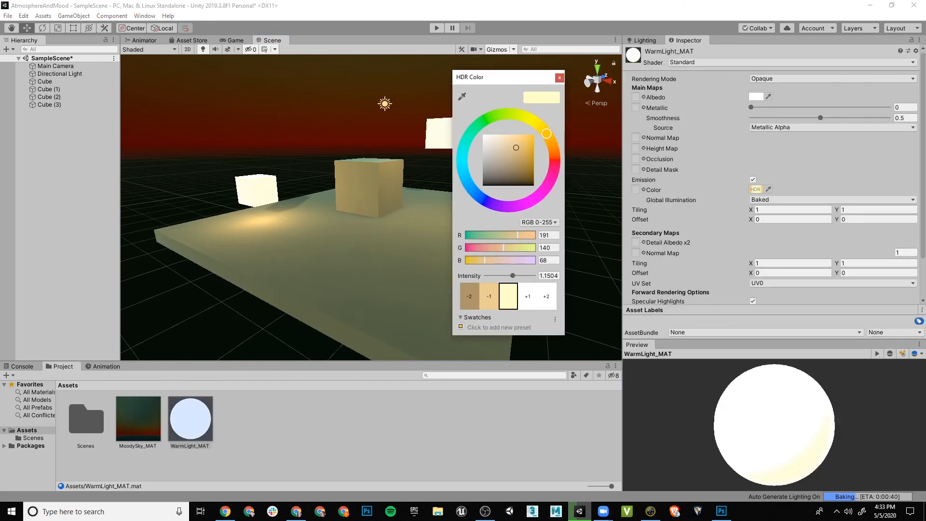
click(489, 296)
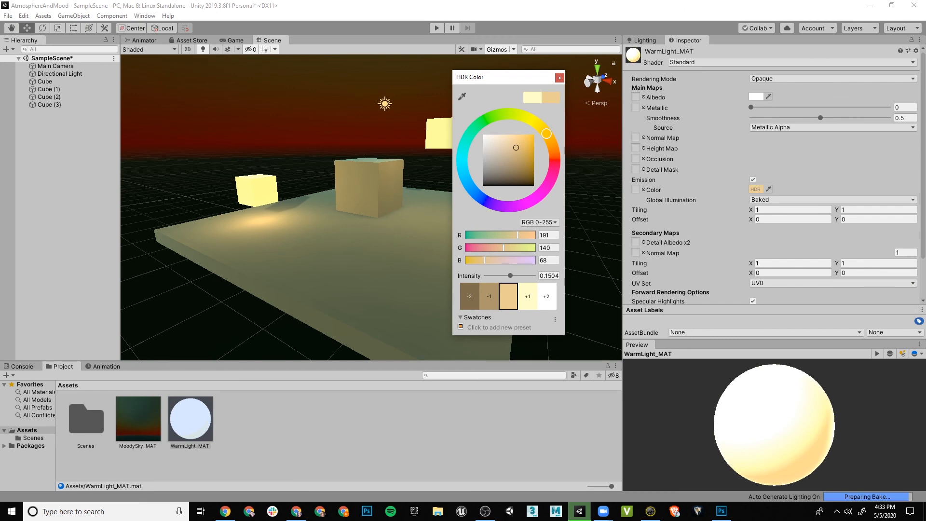
click(489, 296)
click(560, 78)
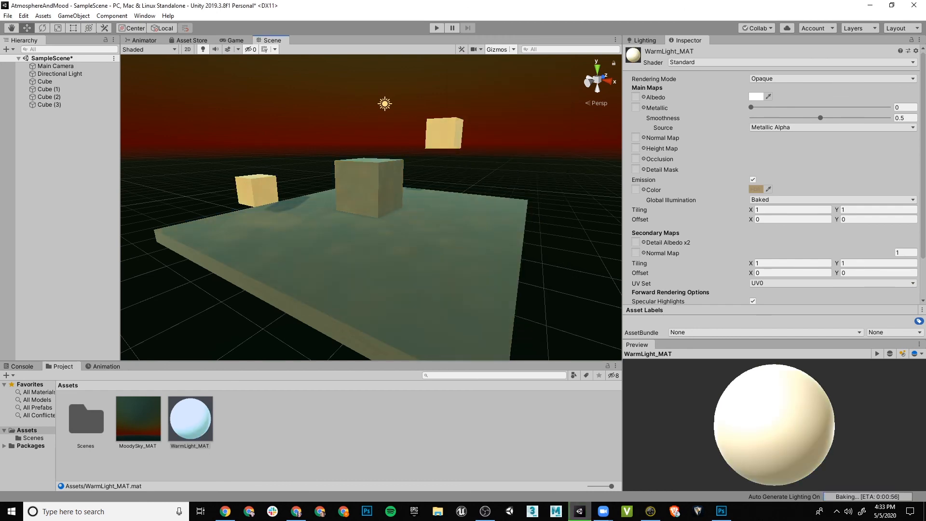
Step: Deactivate the Directional Light object and check the scene lit without it
alt+drag(309, 227, 385, 222)
click(58, 73)
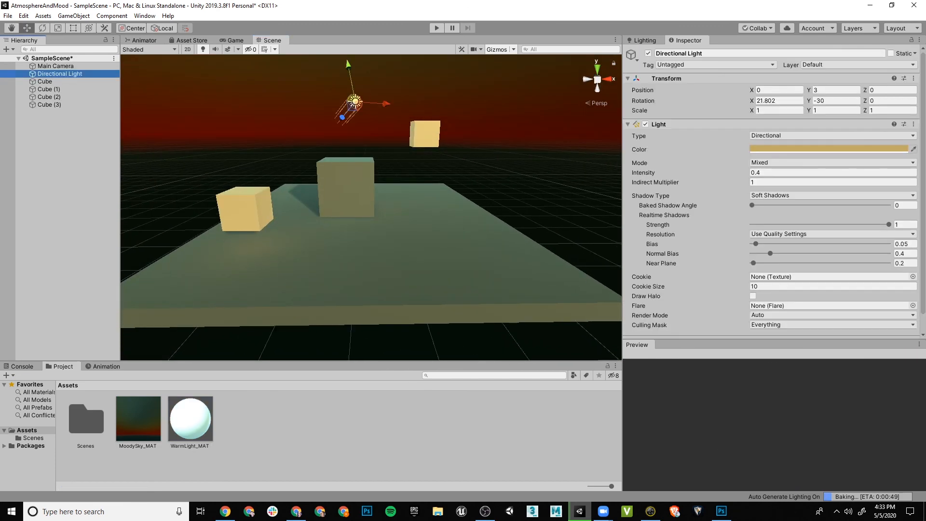
click(648, 53)
click(540, 111)
alt+drag(531, 145, 274, 172)
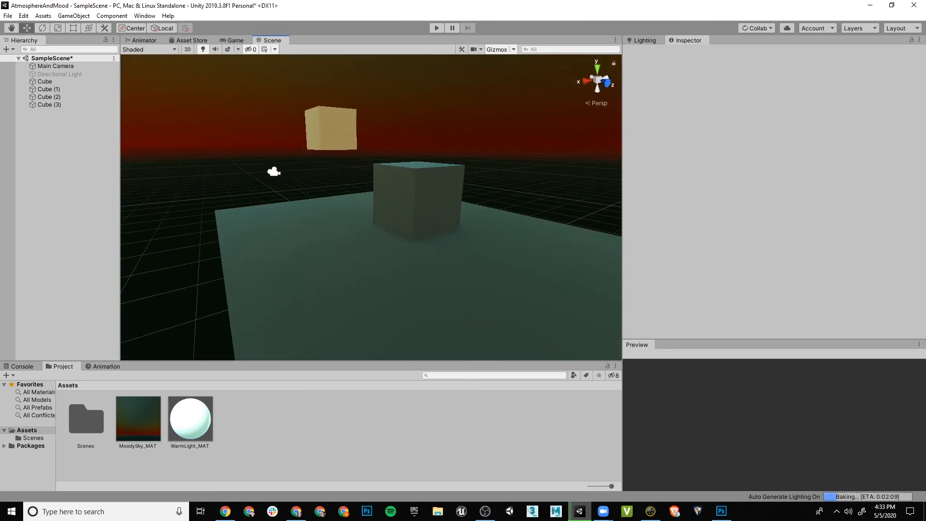
alt+drag(274, 172, 543, 223)
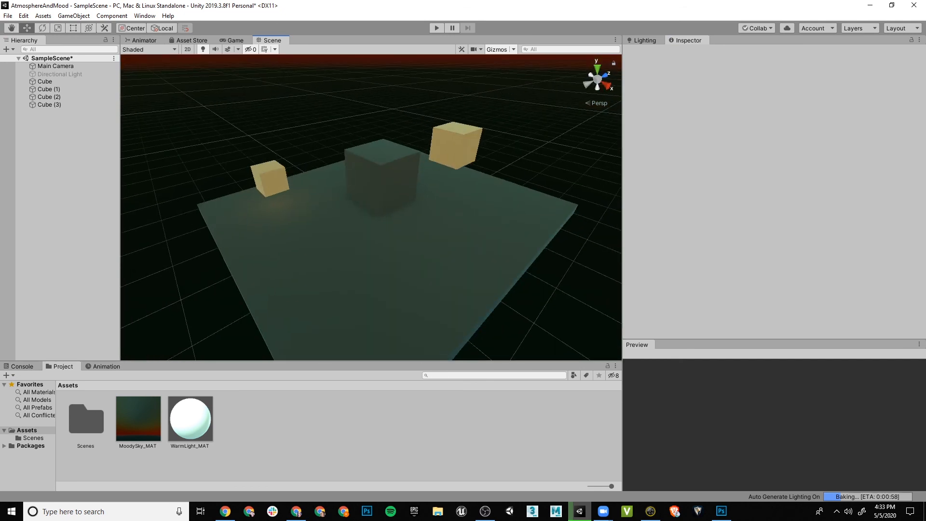
Step: Raise the emission color of WarmLight_MAT by one exposure stop and check the glow on the platform
click(191, 418)
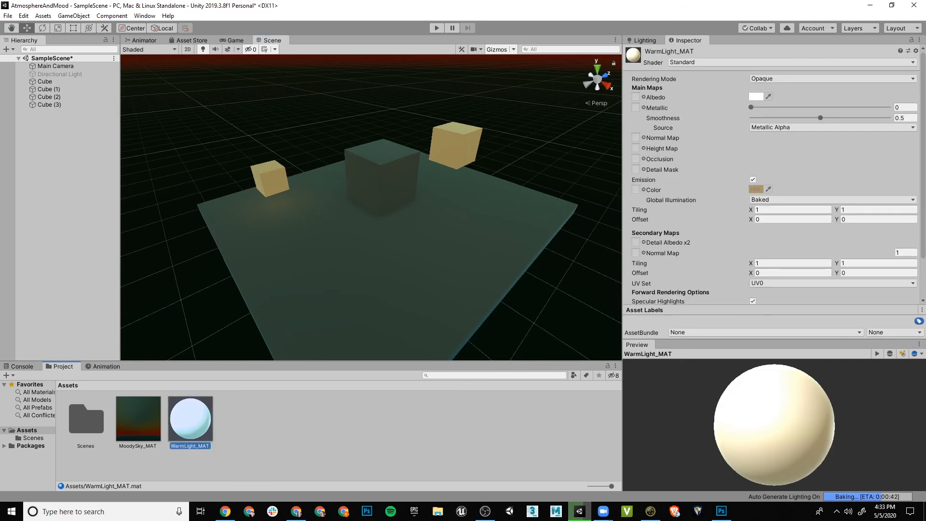
click(756, 189)
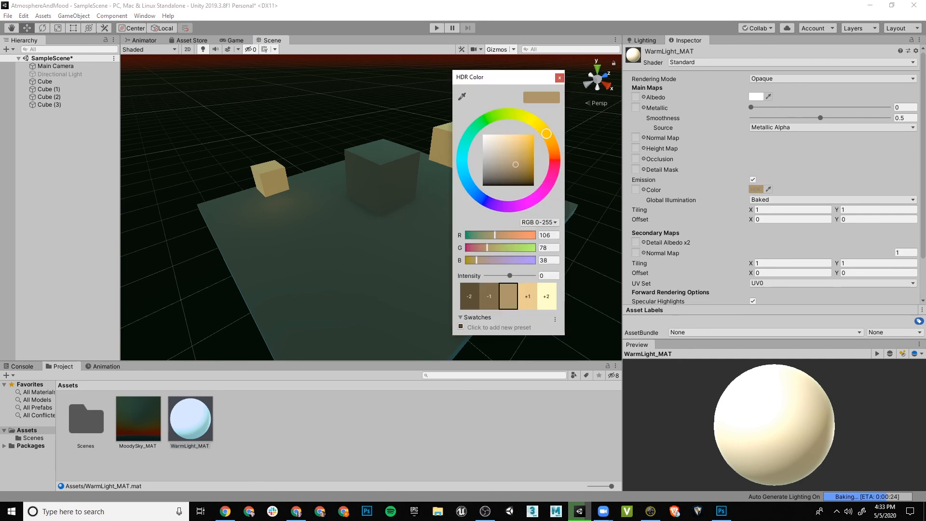
click(528, 296)
click(559, 78)
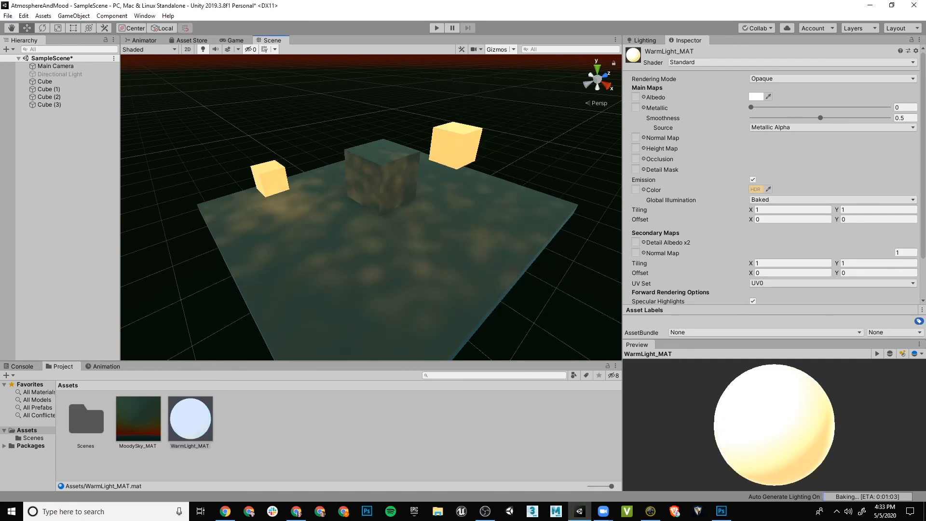
alt+drag(308, 227, 458, 195)
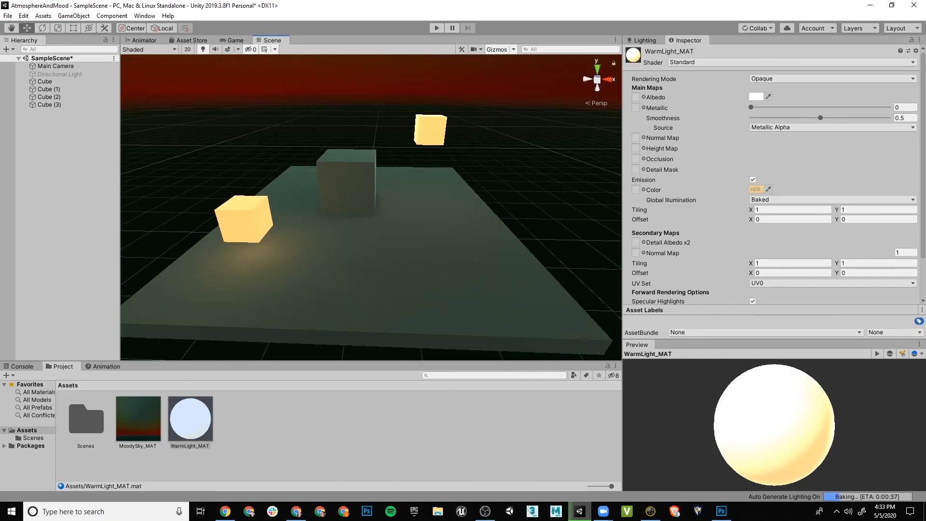
Step: Turn off the Static setting of Cube (2), the glowing cube floating above the far part of the platform
click(431, 130)
alt+drag(430, 130, 328, 119)
alt+drag(372, 207, 374, 208)
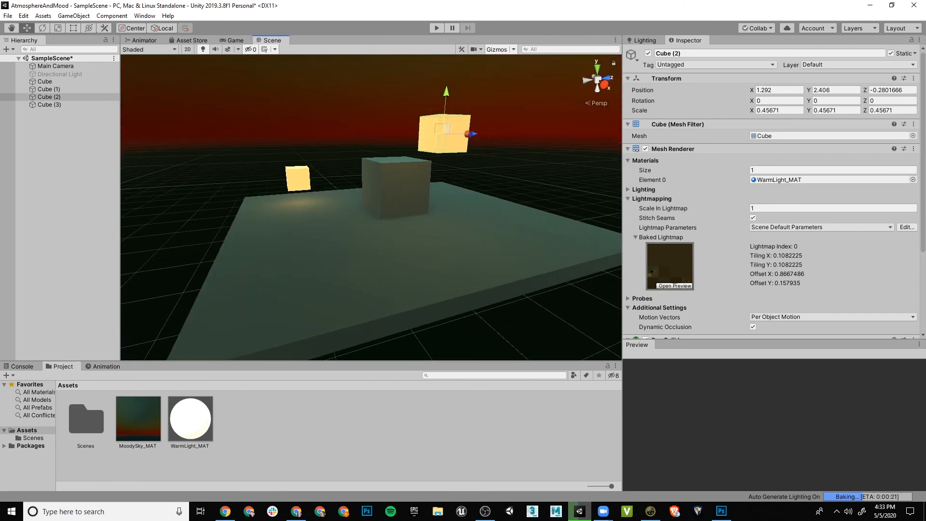
click(891, 53)
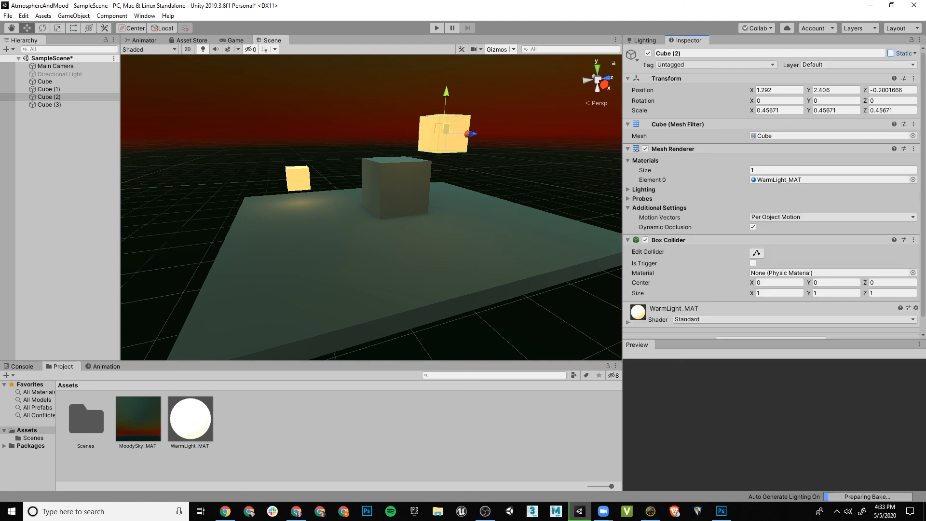
Step: Raise the emission color of WarmLight_MAT by one exposure step, using the +1 variant
alt+drag(371, 207, 429, 214)
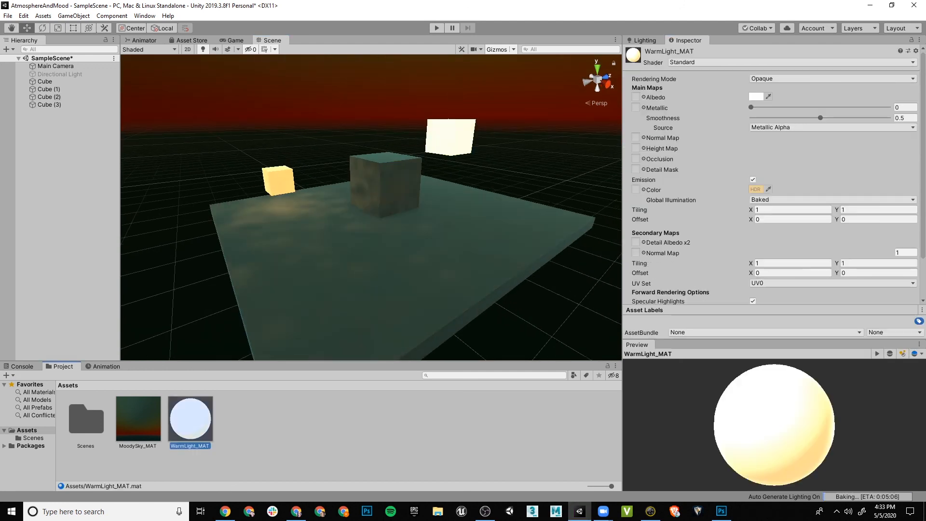
click(190, 419)
click(756, 189)
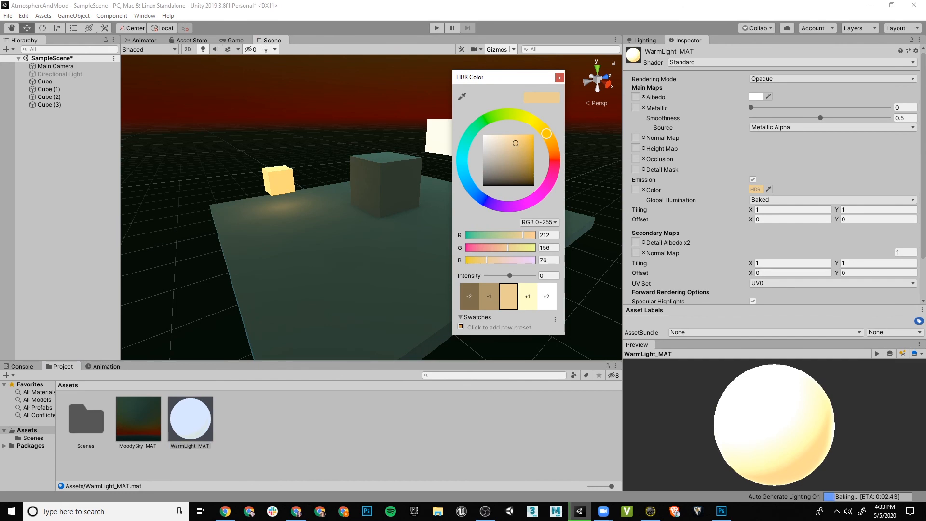
click(528, 296)
click(559, 78)
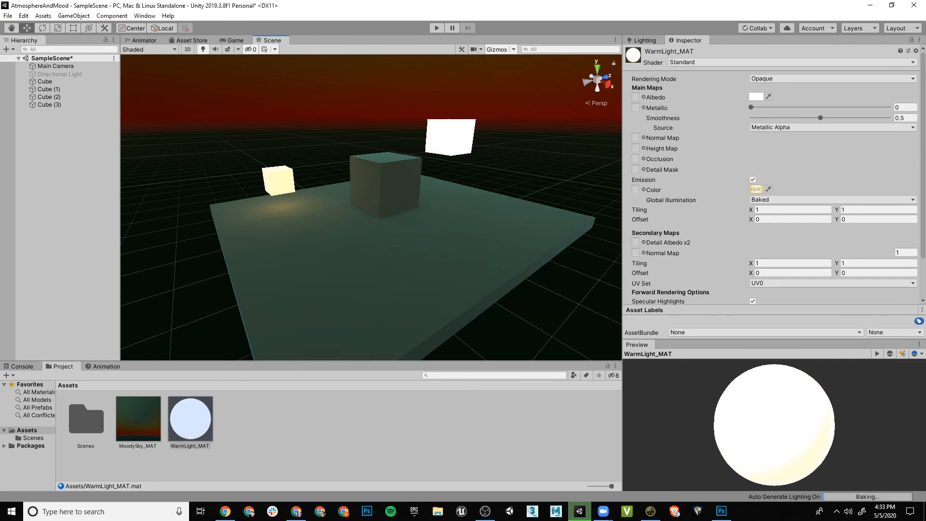
alt+drag(386, 207, 446, 215)
Step: Inspect the two glowing cubes, Cube (2) and Cube (3), and add a point light to the scene
click(446, 136)
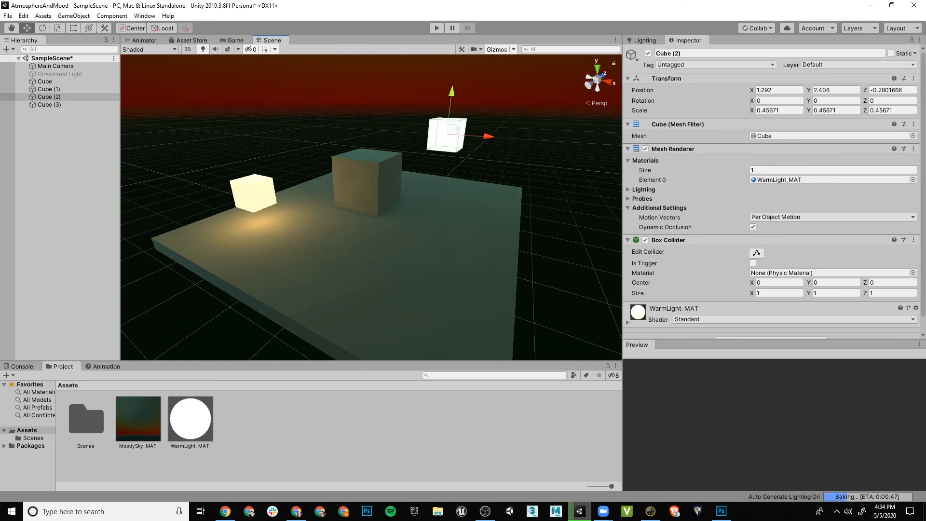
click(254, 194)
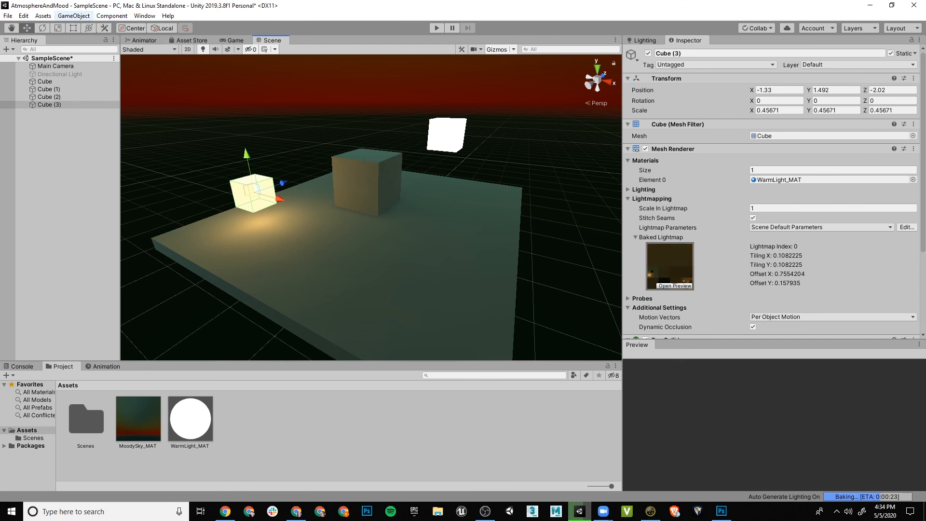
click(73, 15)
click(112, 16)
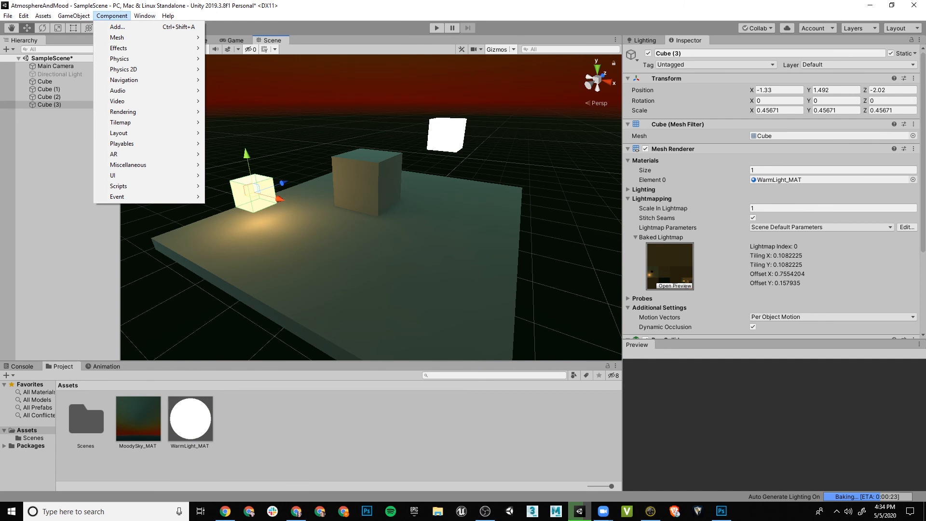
mouse_move(74, 16)
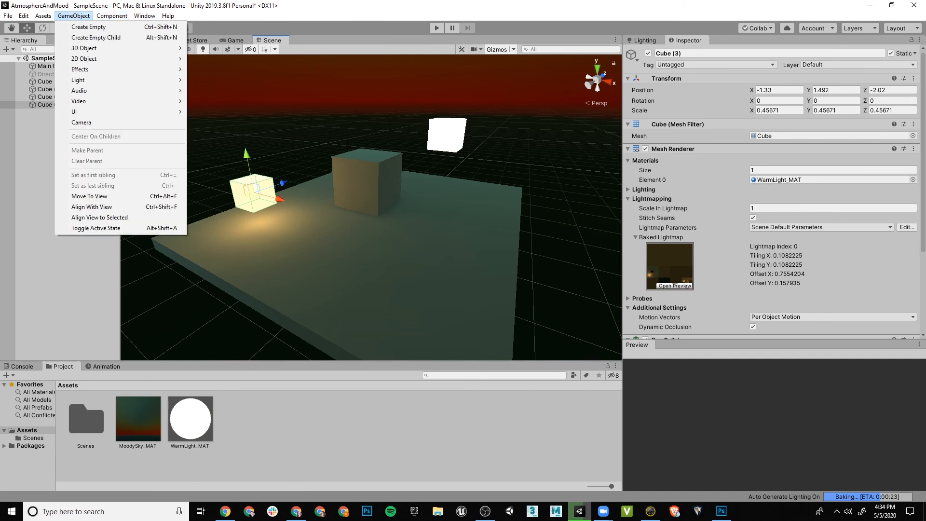
mouse_move(120, 79)
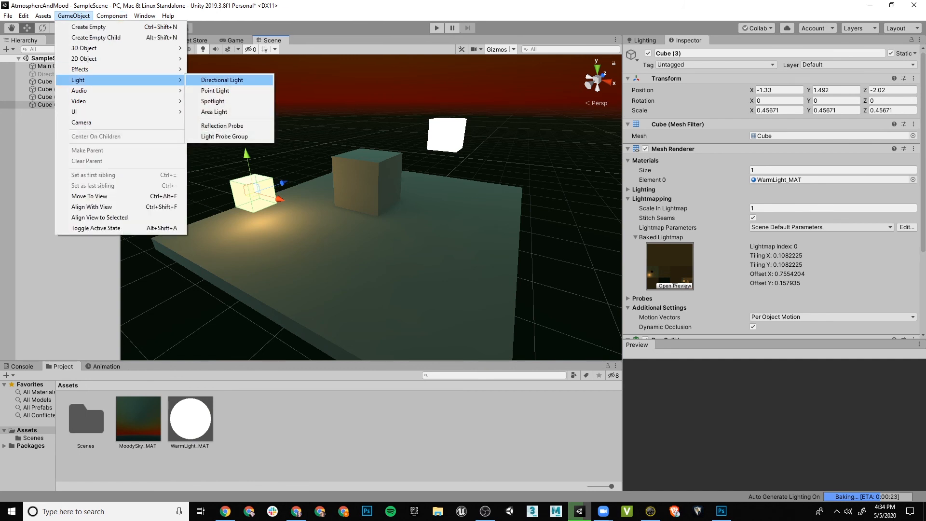
click(215, 91)
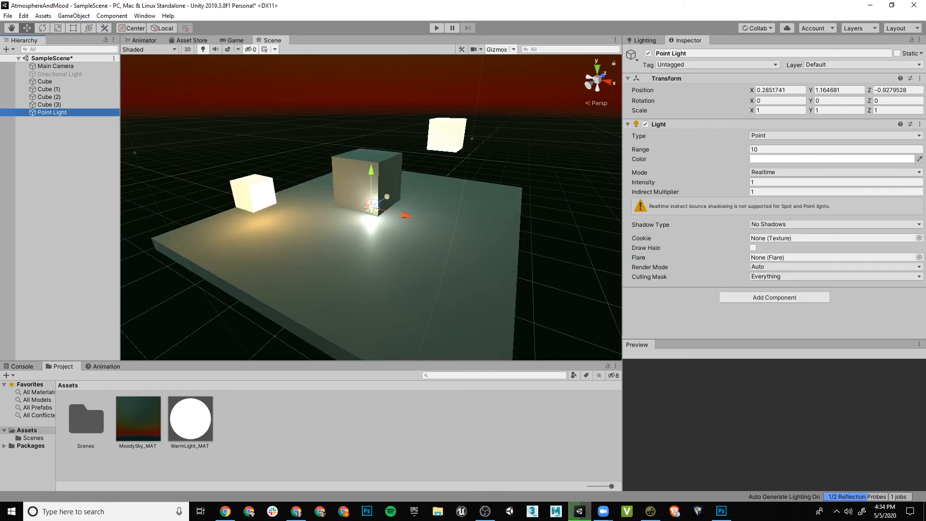
Step: Move the point light up to Cube (2), at about X 1.06, Y 2.328, Z -0.328
drag(406, 183, 484, 194)
drag(446, 150, 307, 128)
drag(536, 147, 461, 150)
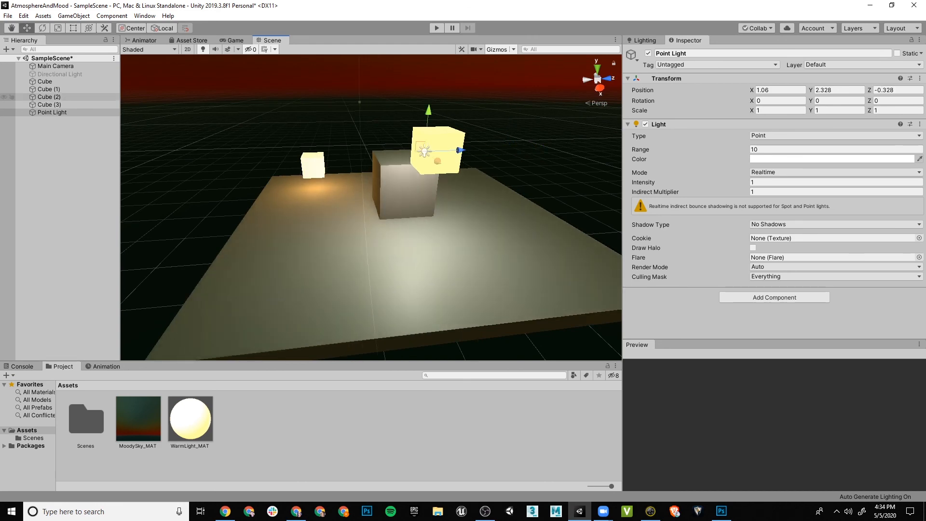
Step: Make the point light a child of Cube (2) in the scene hierarchy
click(49, 104)
click(49, 97)
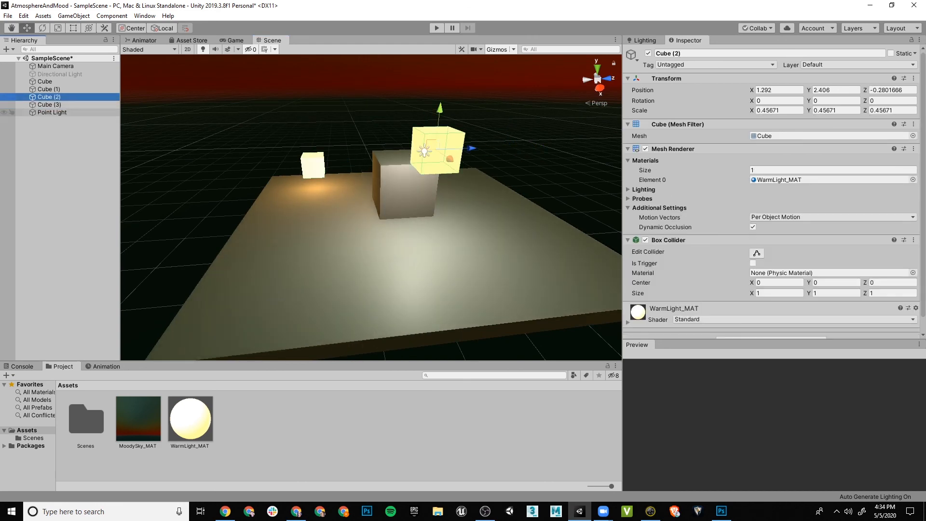
click(51, 113)
key(f)
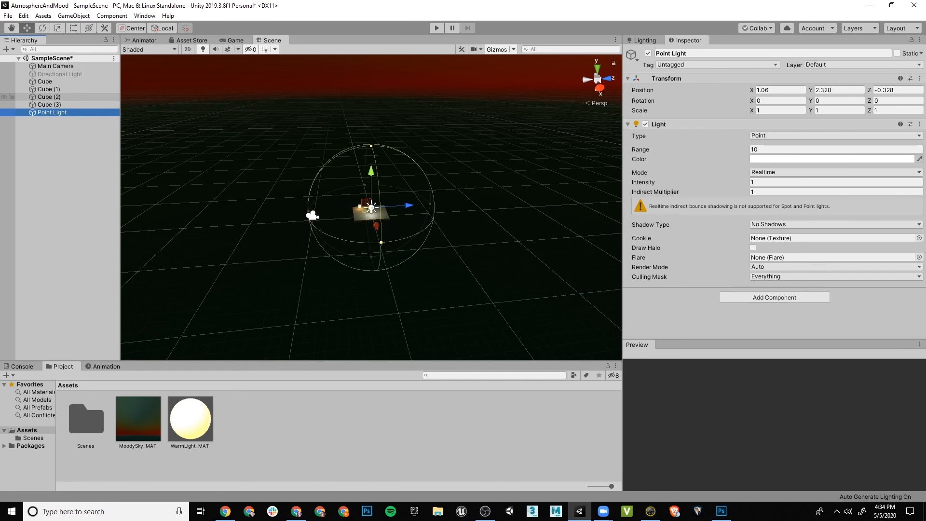
drag(51, 112, 49, 97)
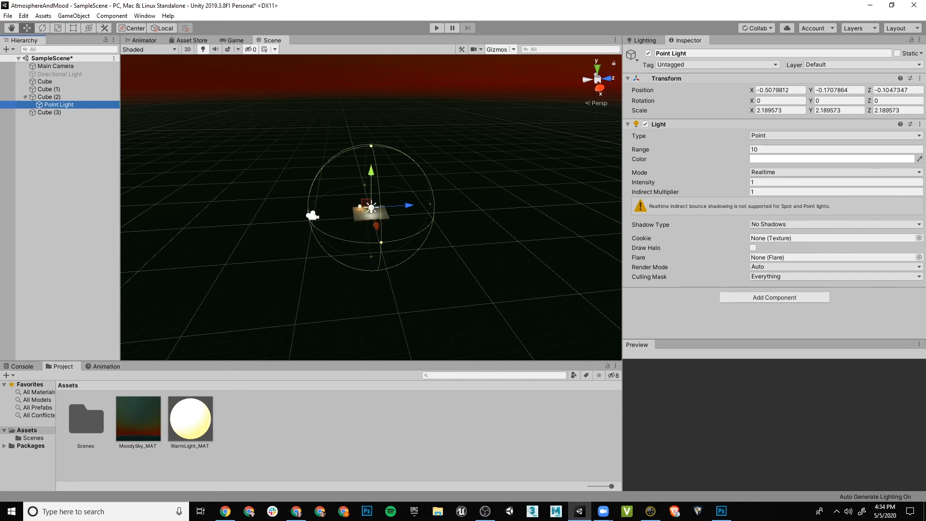
Step: Set the point light's local position to 0 on X, Y and Z, and switch the transform handle to Pivot
click(779, 90)
text(0)
key(Tab)
text(0)
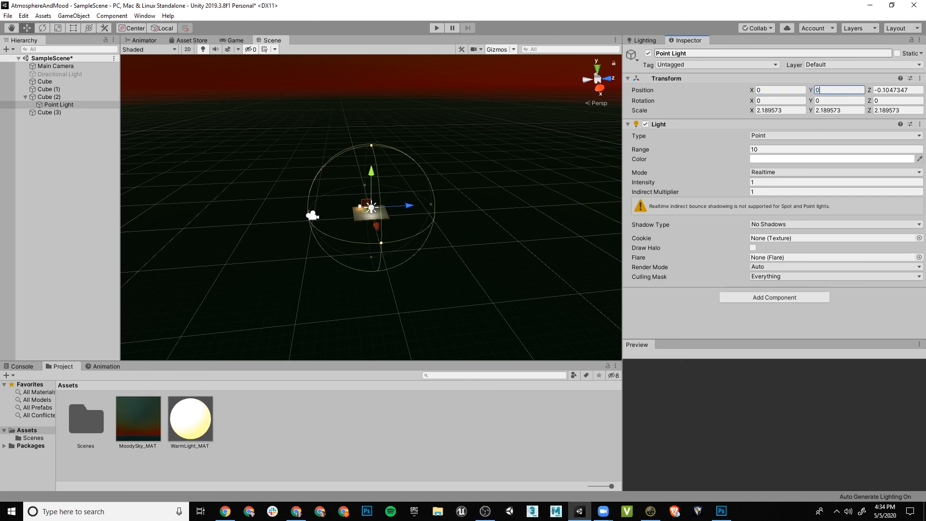
key(Tab)
text(0)
key(Tab)
middle_drag(372, 227, 420, 205)
key(f)
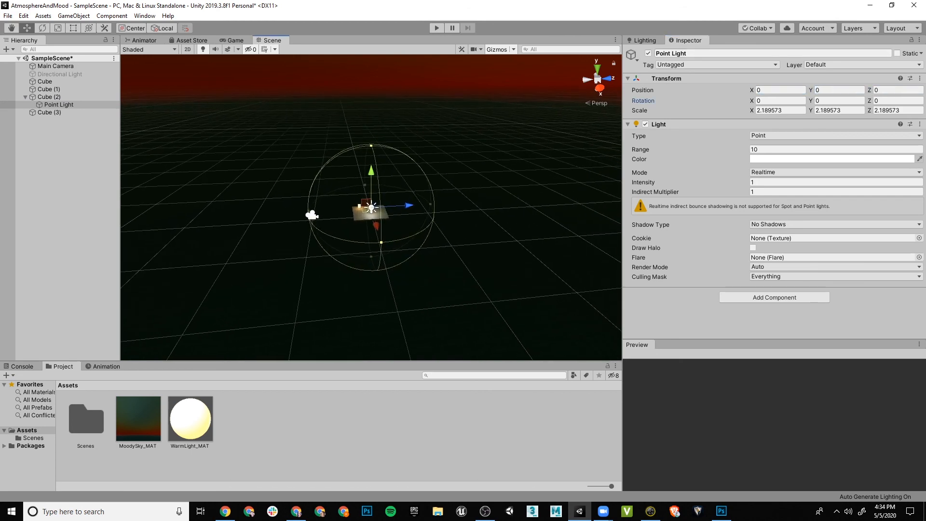
key(z)
scroll(372, 208, up, 8)
scroll(371, 208, up, 15)
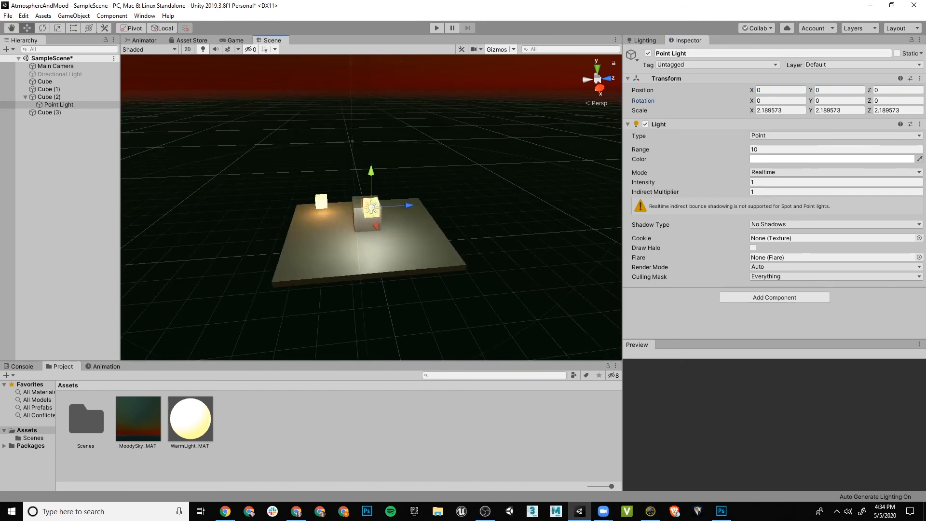
Step: Sample the yellow glow of Cube (2) as the point light's color
alt+drag(372, 208, 564, 179)
scroll(565, 178, down, 4)
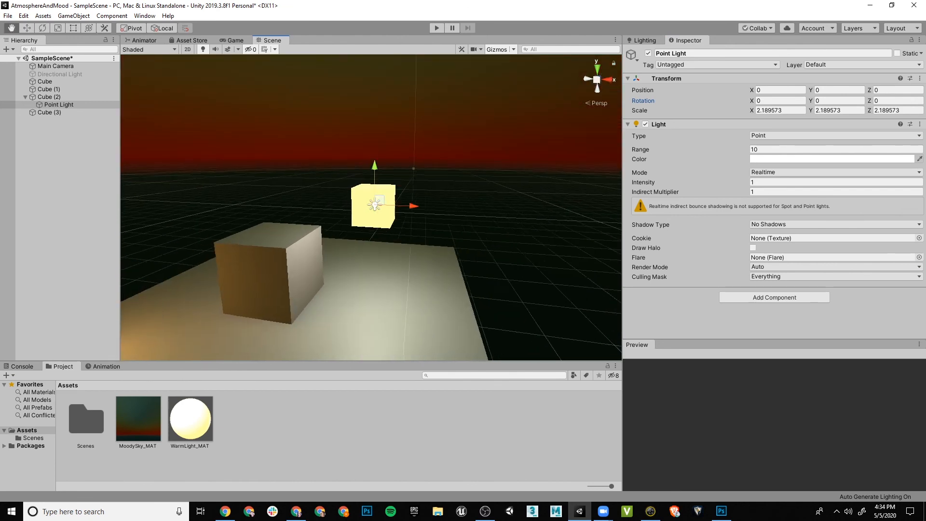
middle_drag(564, 178, 586, 129)
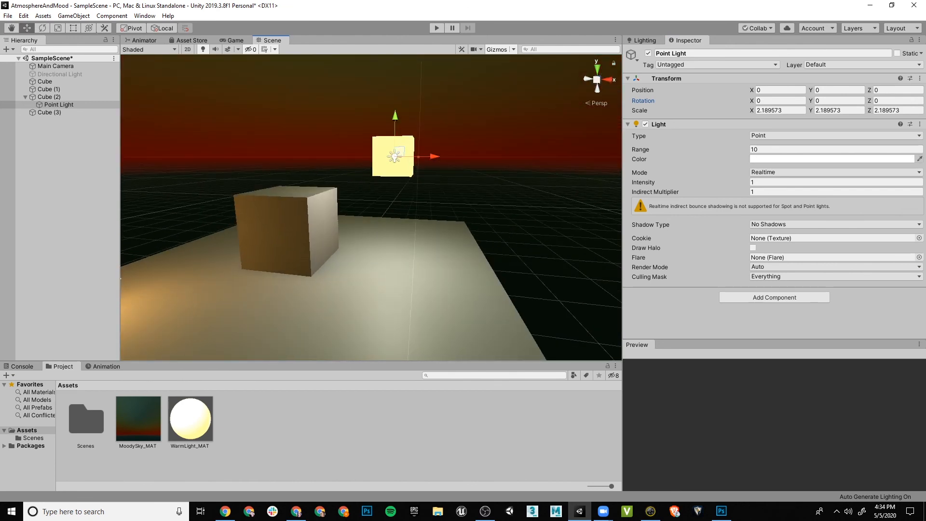
click(832, 159)
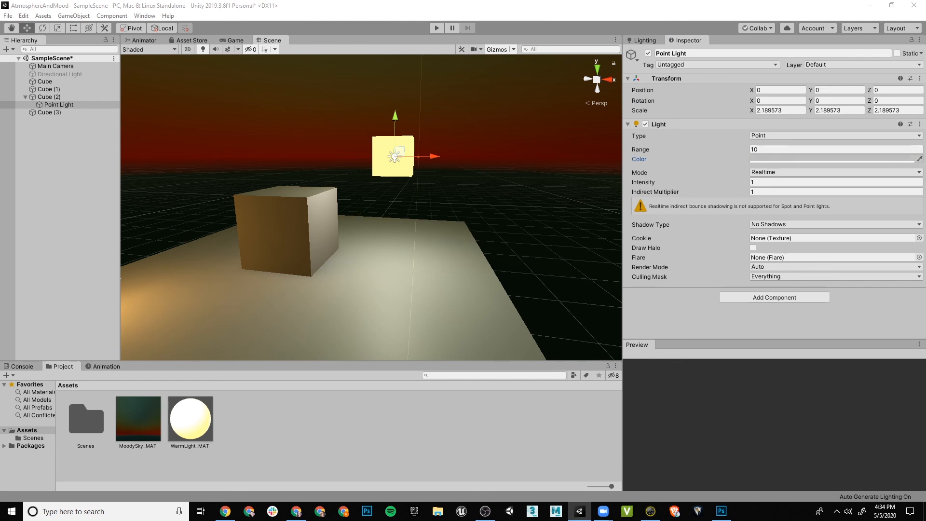
click(391, 167)
alt+drag(391, 192, 323, 197)
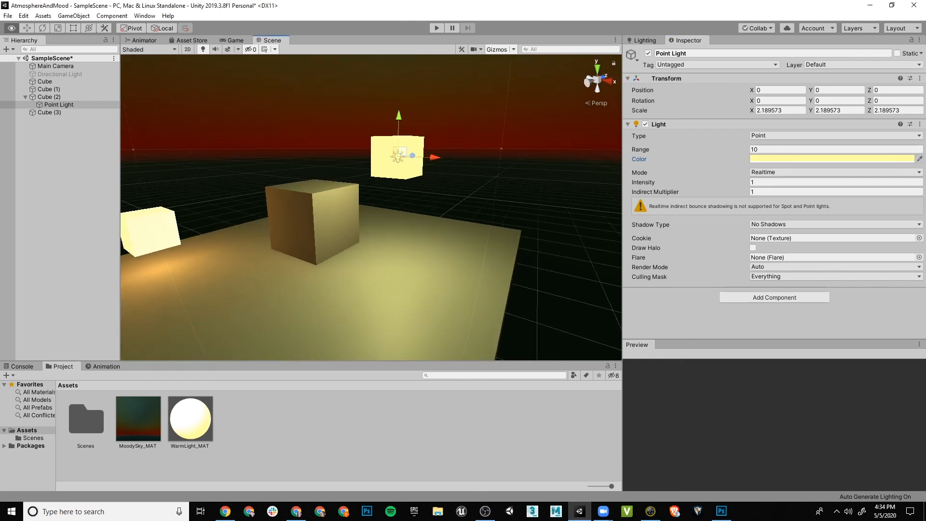
Step: Set the point light's range to 5
click(641, 150)
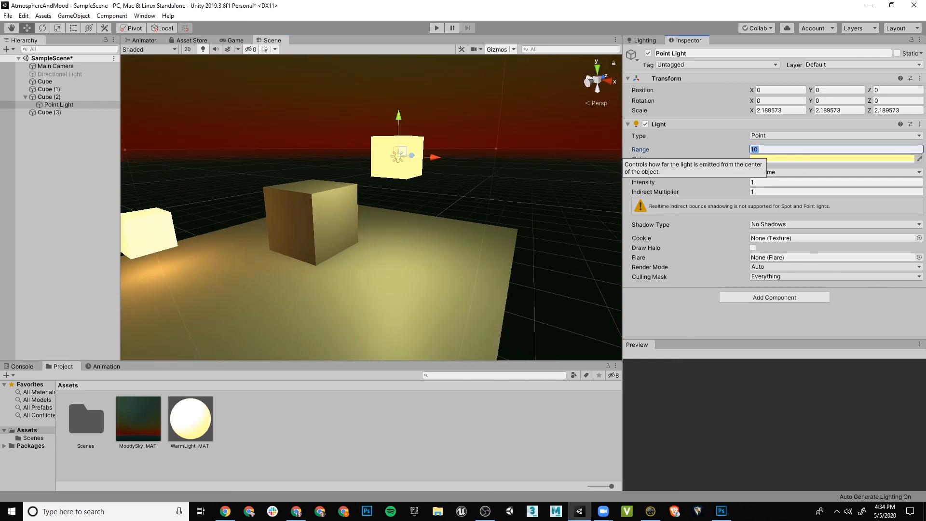
text(5)
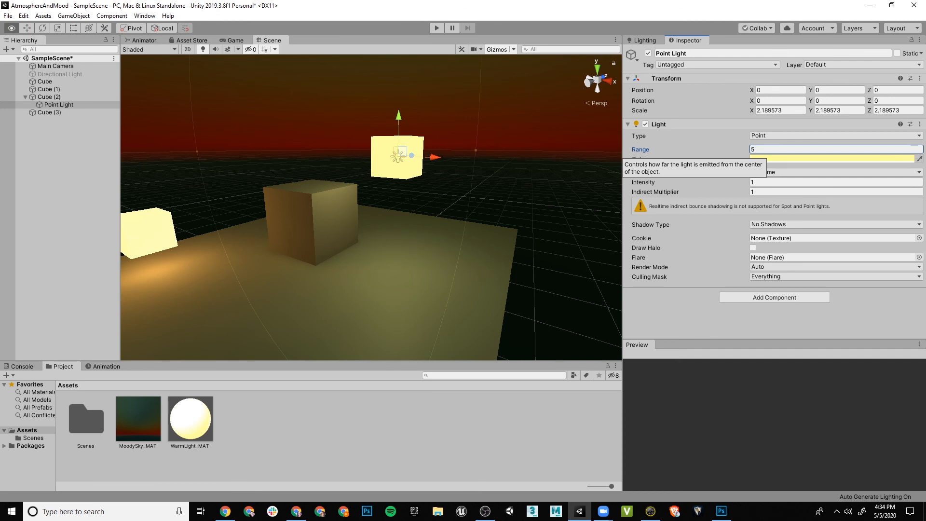
alt+drag(458, 186, 390, 189)
scroll(391, 188, down, 5)
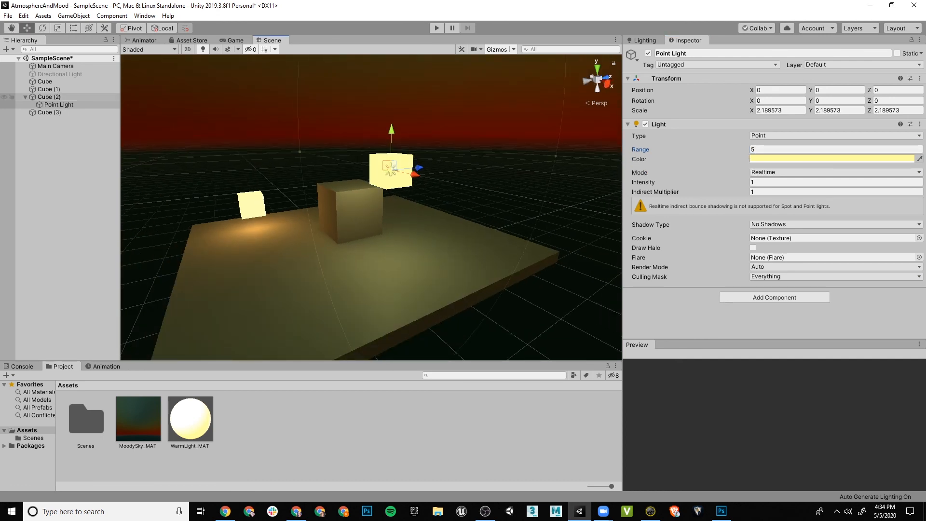
Step: Move Cube (2) with its child light to the front of the platform, at about X 1.355, Y 1.784, Z -2.464
click(49, 97)
drag(387, 166, 522, 126)
drag(389, 104, 389, 152)
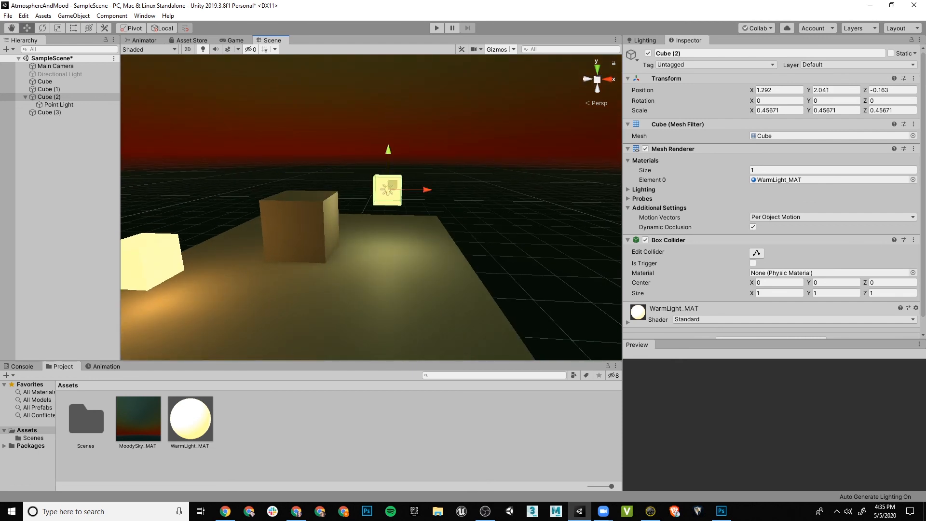
drag(425, 189, 338, 233)
drag(423, 201, 259, 257)
alt+drag(260, 257, 394, 232)
click(493, 197)
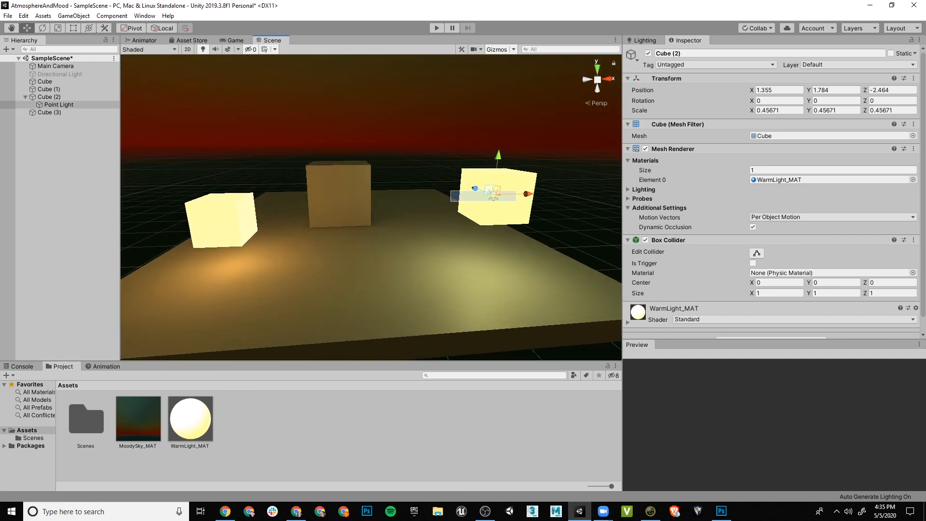
Step: Move Cube (2) closer to Cube (3), to about X 0.893, Y 1.525, Z -2.464, and compare their light on the platform
click(221, 222)
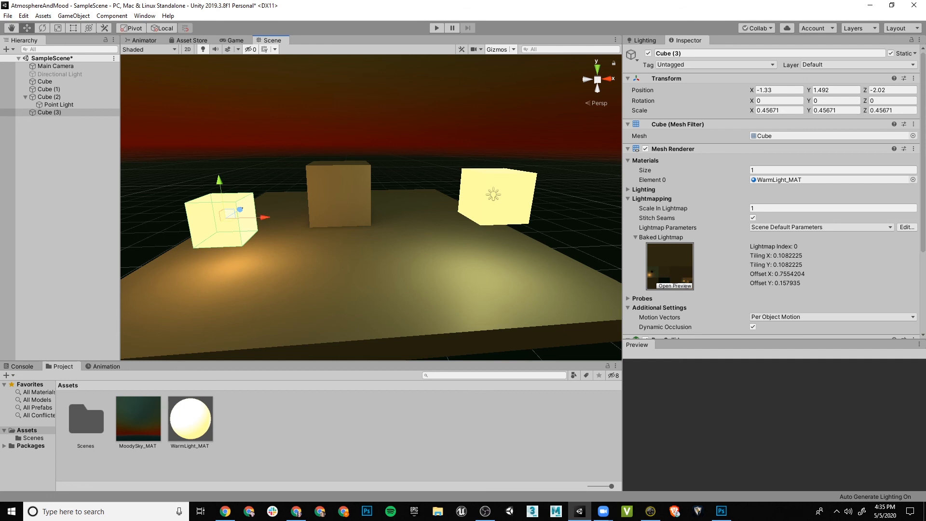
click(502, 202)
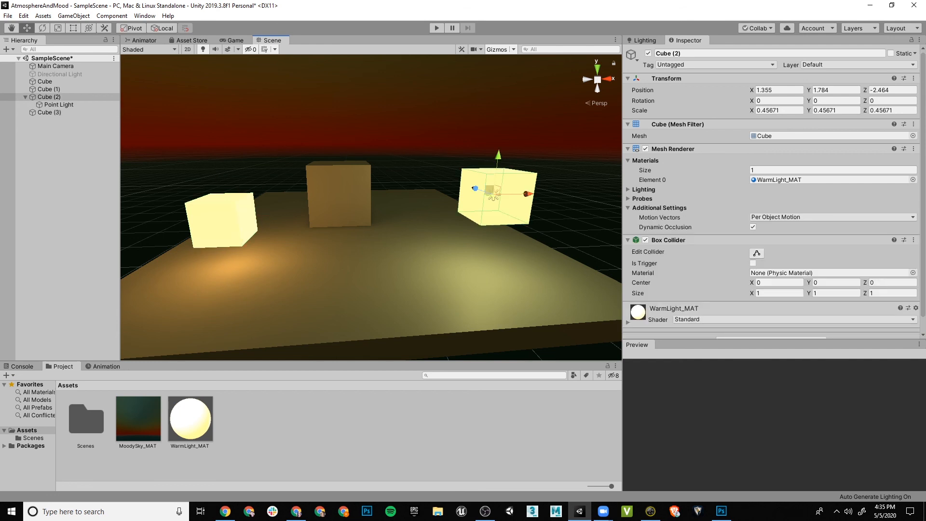
drag(489, 190, 445, 221)
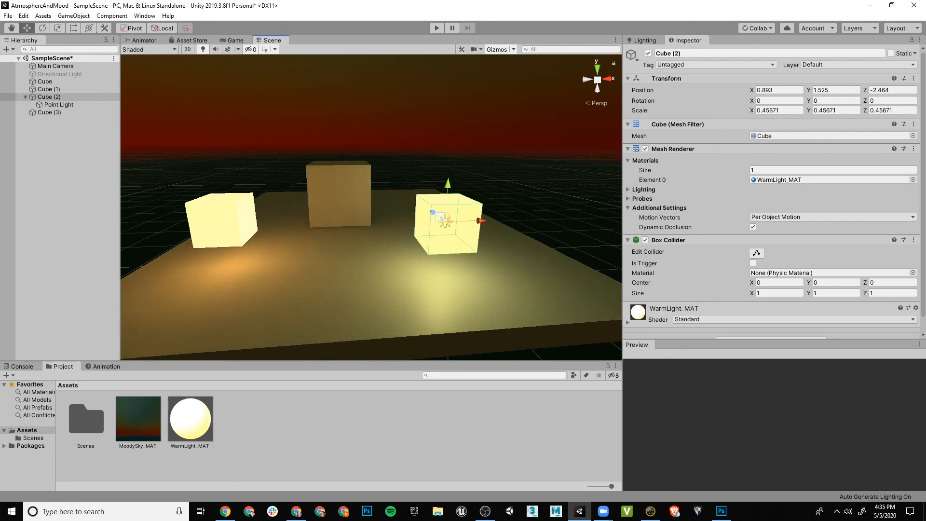
click(441, 218)
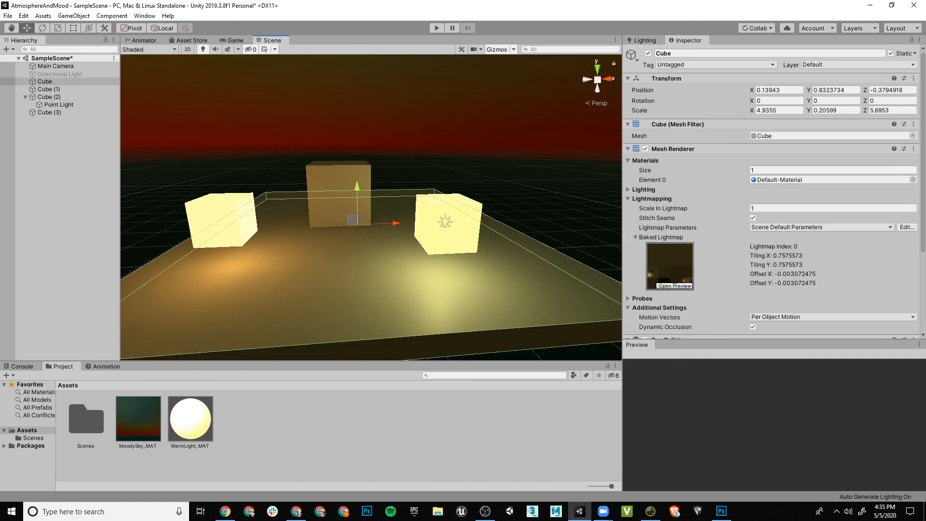
middle_drag(441, 218, 419, 179)
scroll(419, 179, down, 8)
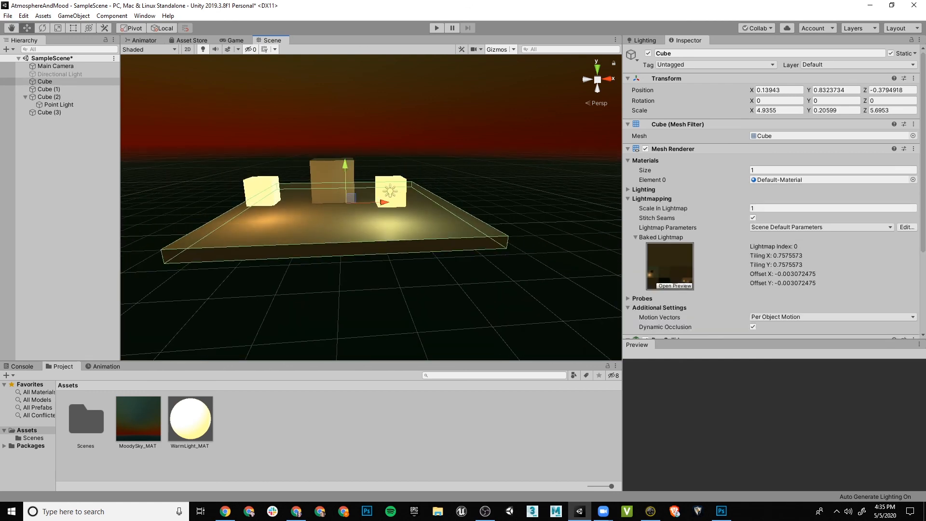
alt+drag(367, 193, 434, 188)
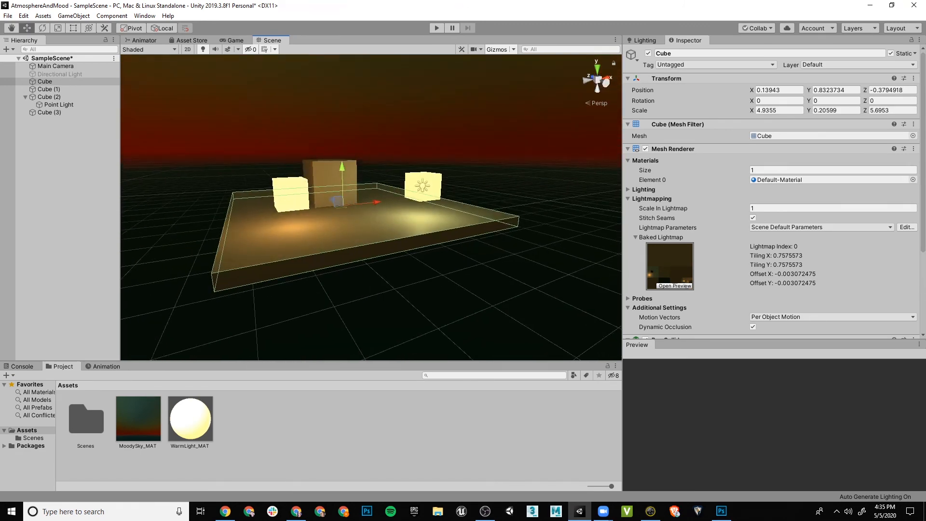
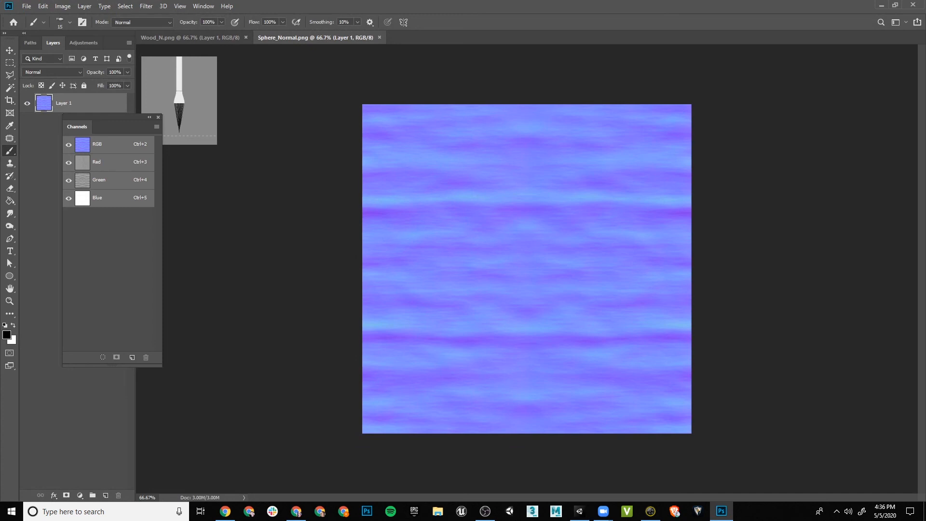
Step: Switch to Photoshop and move the floating Channels panel off the Layers panel into the empty area beside the Sphere_Normal.png canvas
drag(107, 117, 791, 99)
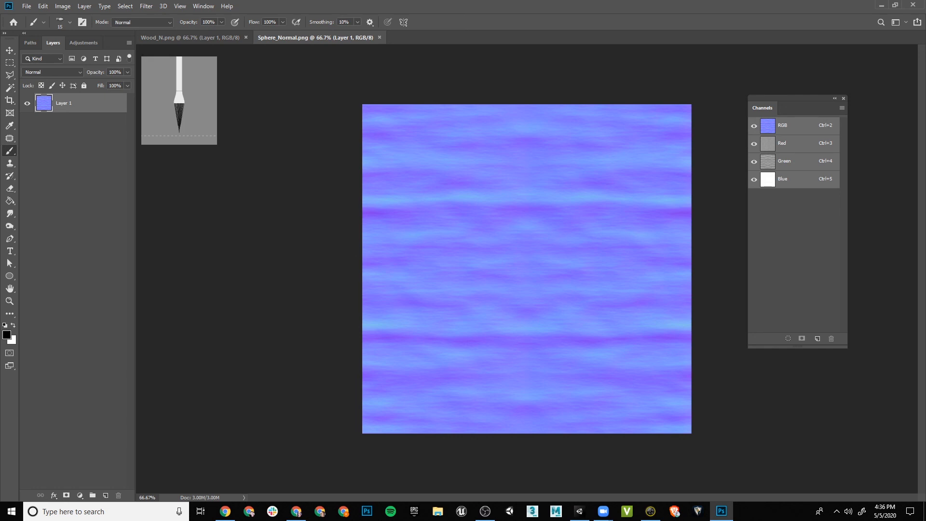
Step: Create a new 1024 x 1024 pixel document with a white background and convert its locked Background into a regular layer
drag(791, 99, 826, 80)
click(26, 7)
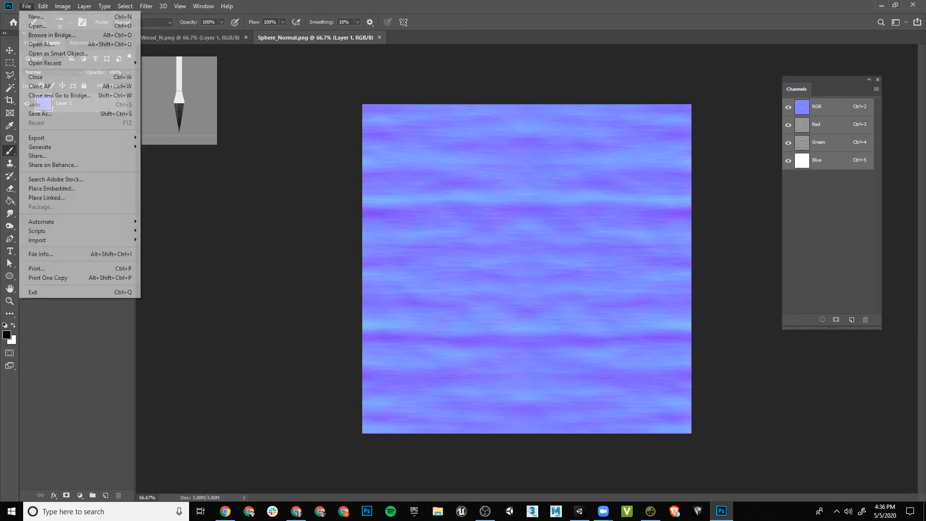
click(36, 17)
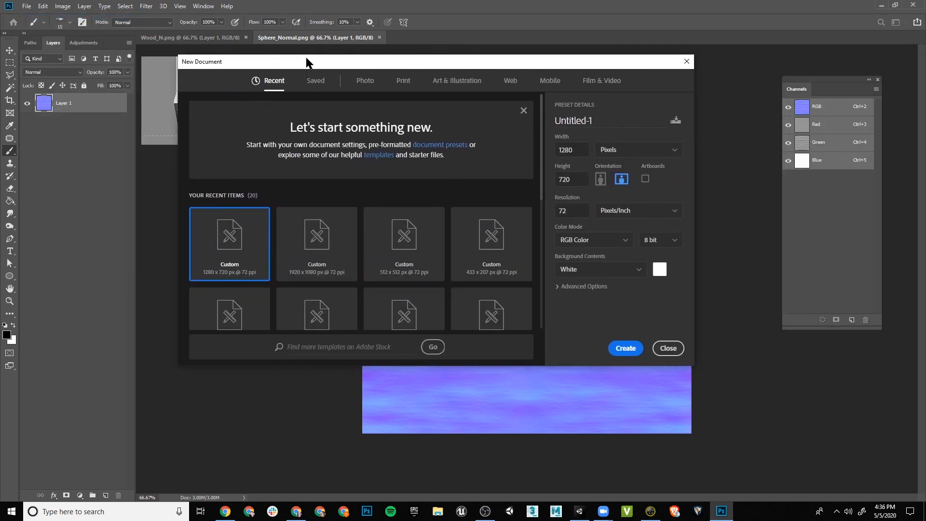
drag(306, 62, 326, 55)
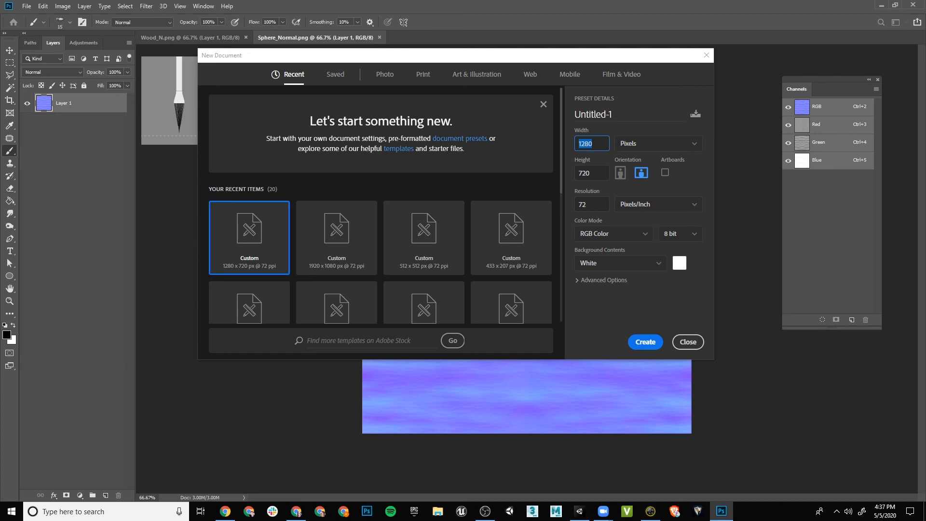
text(1024)
key(Tab)
text(1024)
key(Return)
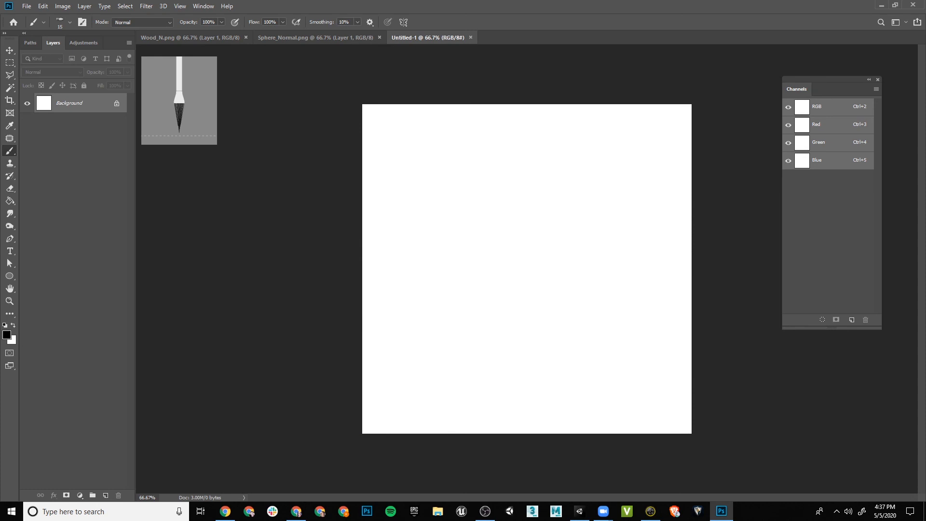
click(116, 104)
double_click(114, 103)
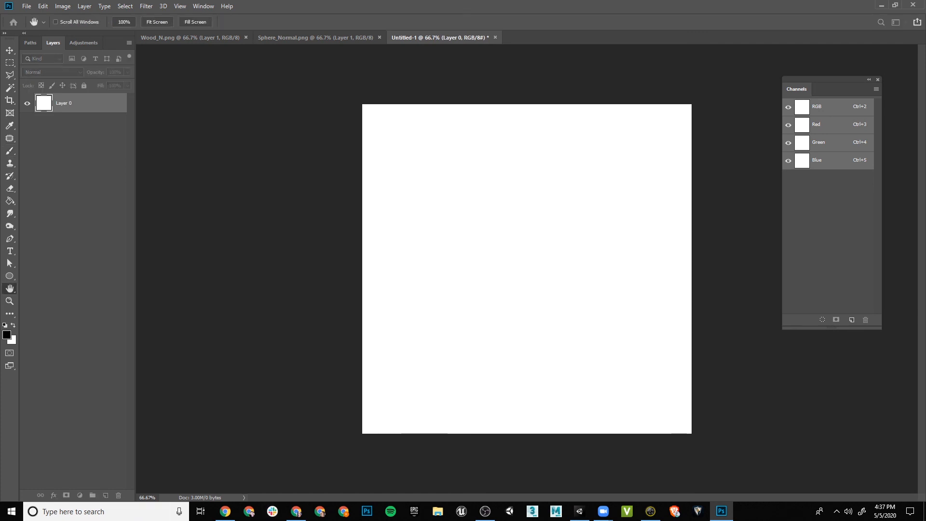
click(225, 512)
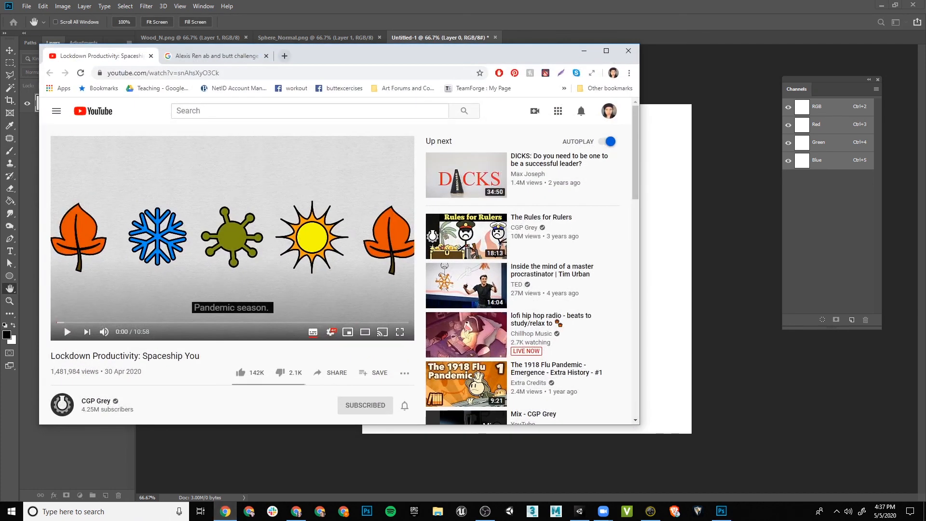
click(285, 56)
click(151, 56)
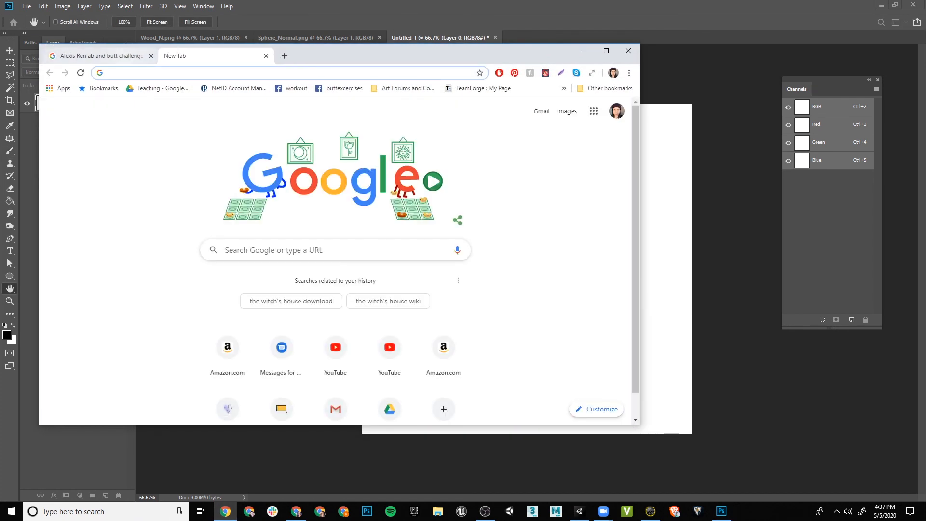
click(151, 56)
click(151, 56)
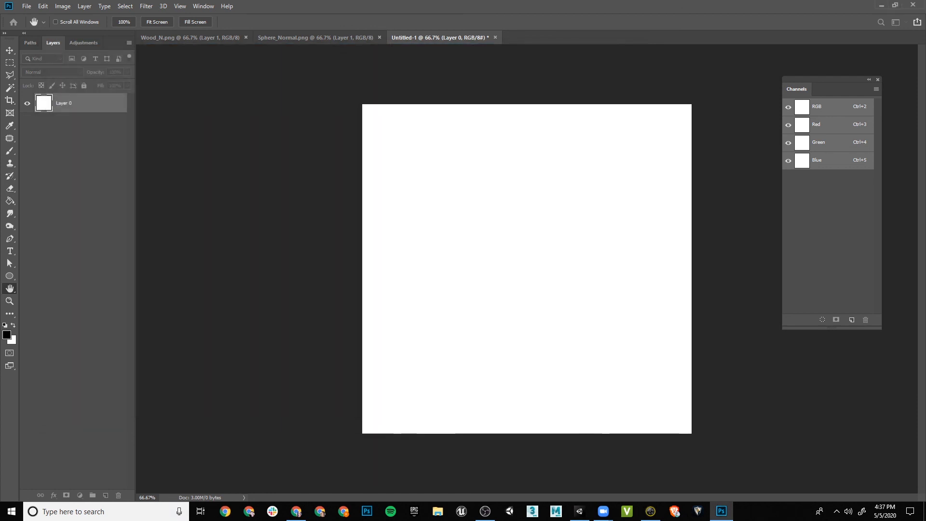
Step: Switch to the Chrome window with the course discussion and search Google Images for "Sky" in a new tab
click(297, 512)
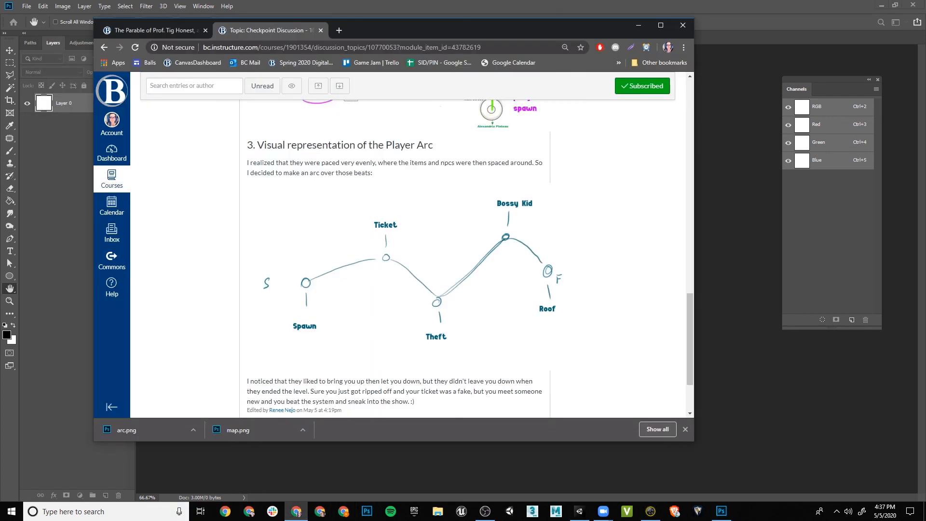
key(ctrl+t)
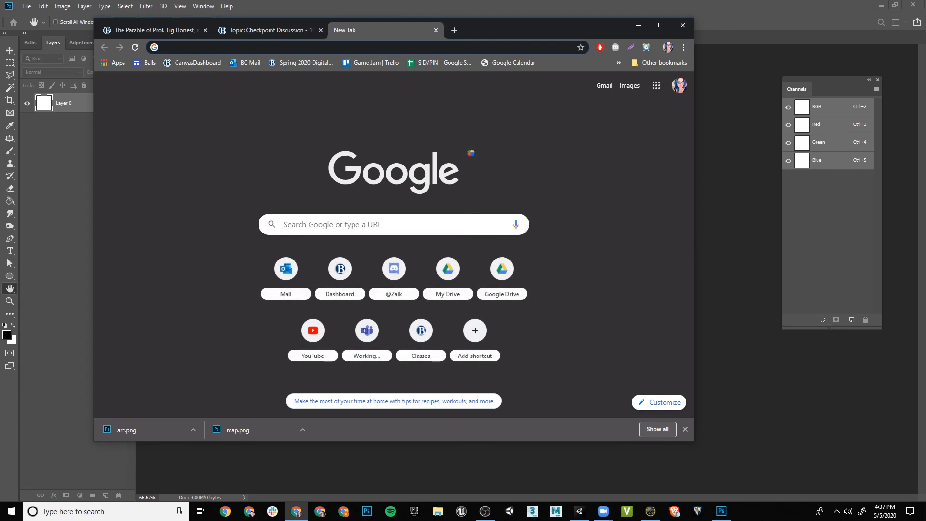
text(Sky)
key(Return)
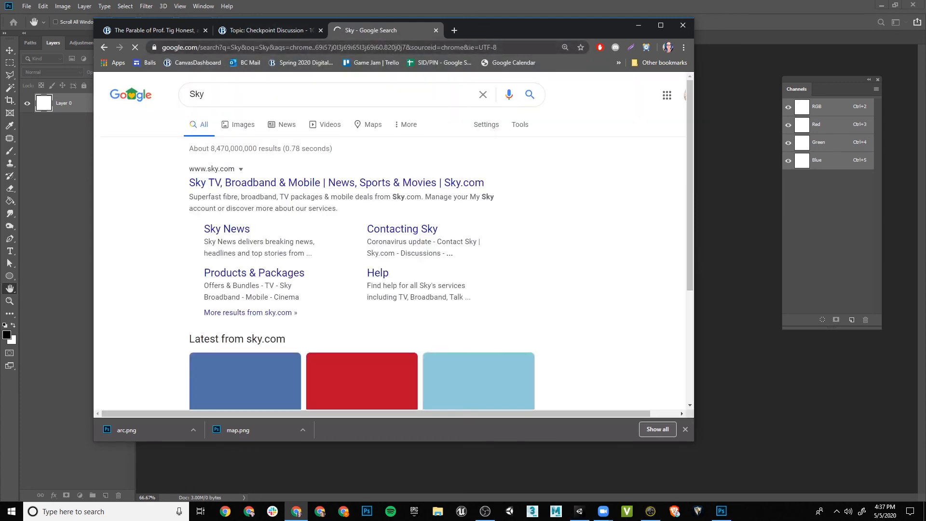
click(238, 124)
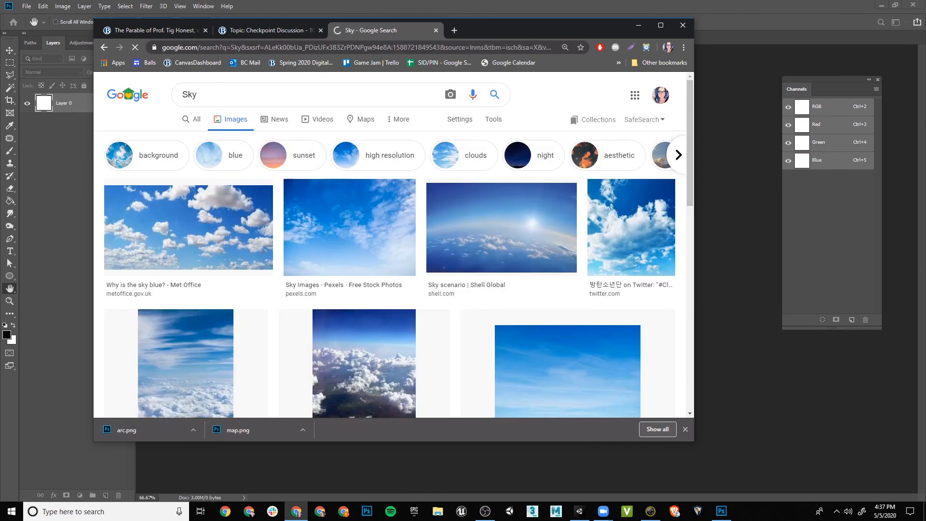
Step: Browse the sky pictures for a colourful image, previewing the Adorama purple sunset and the EarthSky tree silhouettes
scroll(394, 246, down, 5)
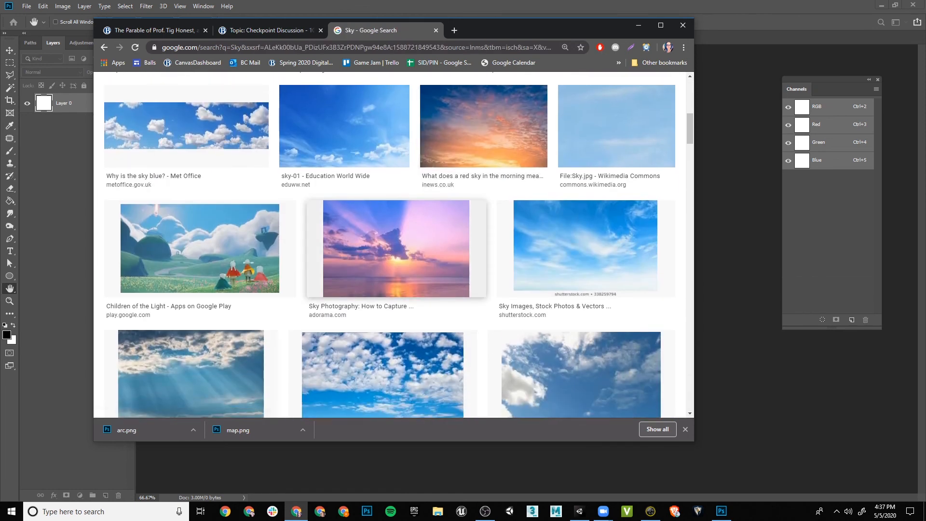
click(396, 249)
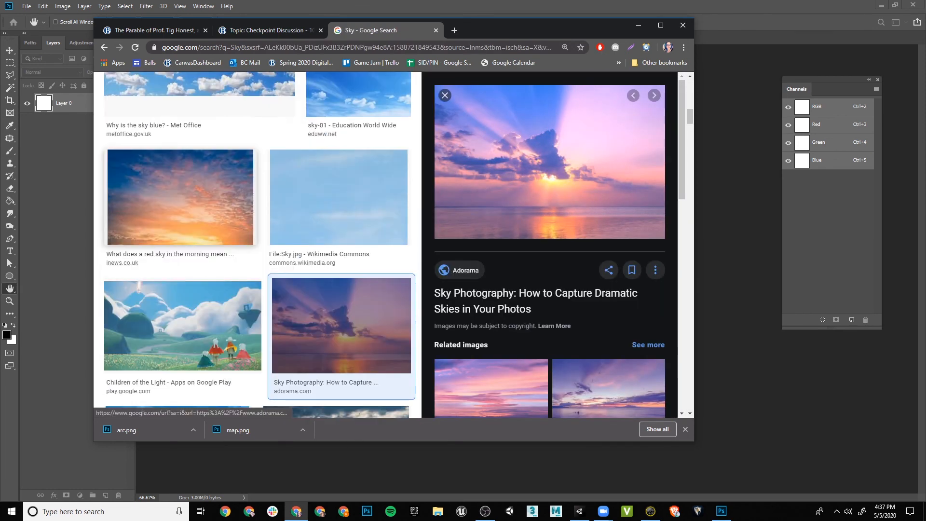
scroll(257, 244, down, 10)
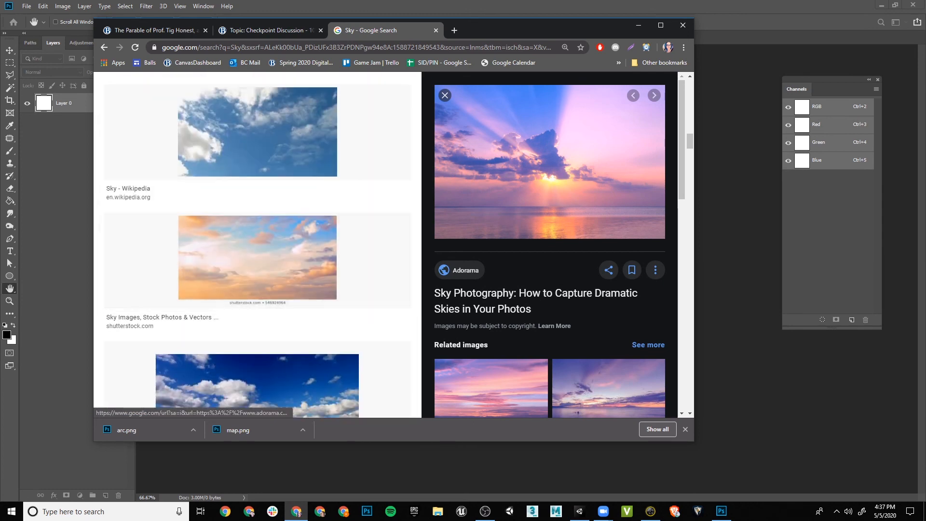
scroll(550, 193, down, 10)
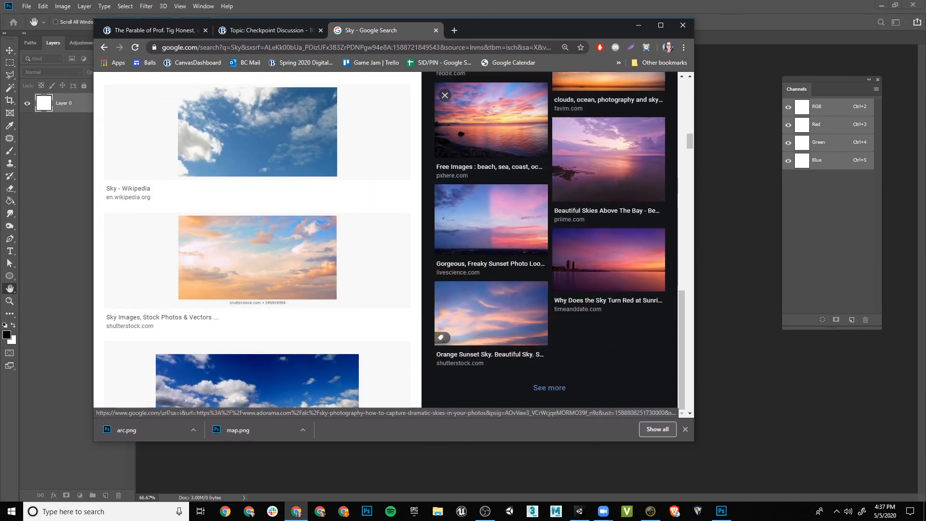
scroll(257, 243, down, 10)
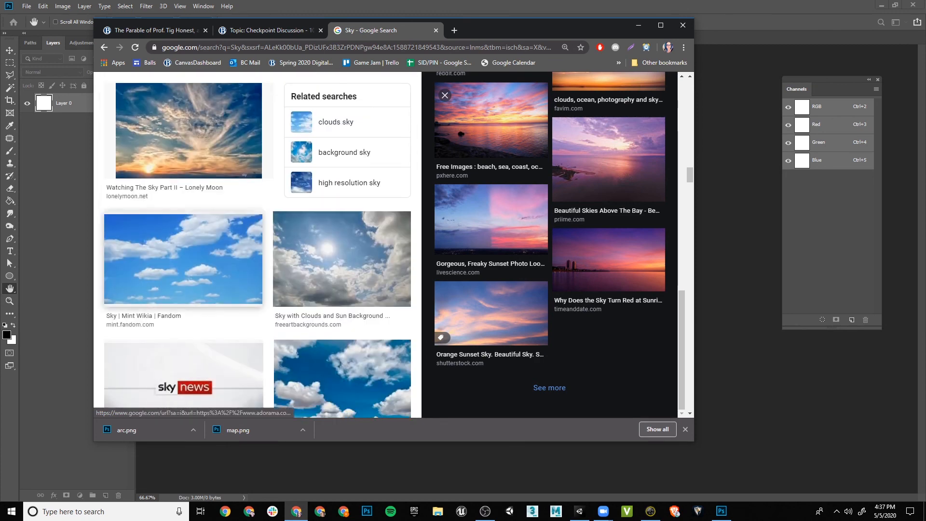
scroll(257, 243, down, 10)
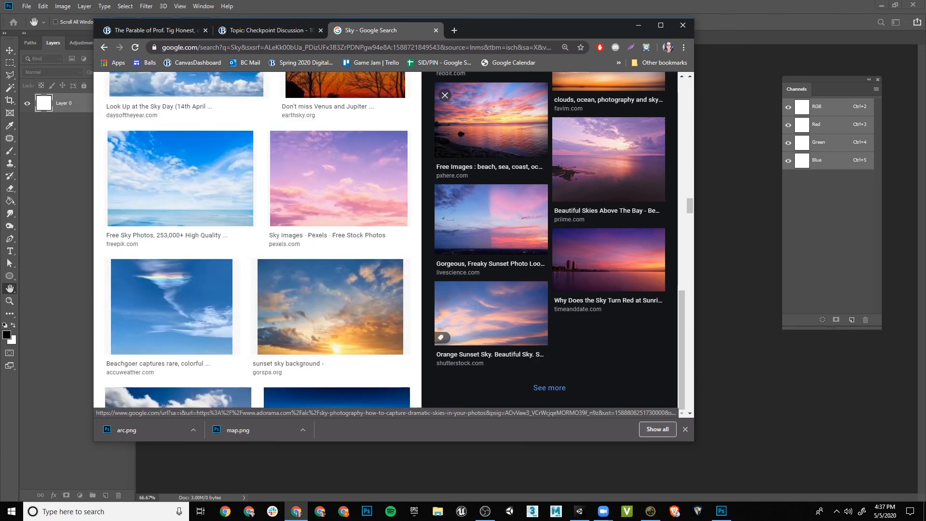
scroll(346, 193, up, 3)
click(345, 186)
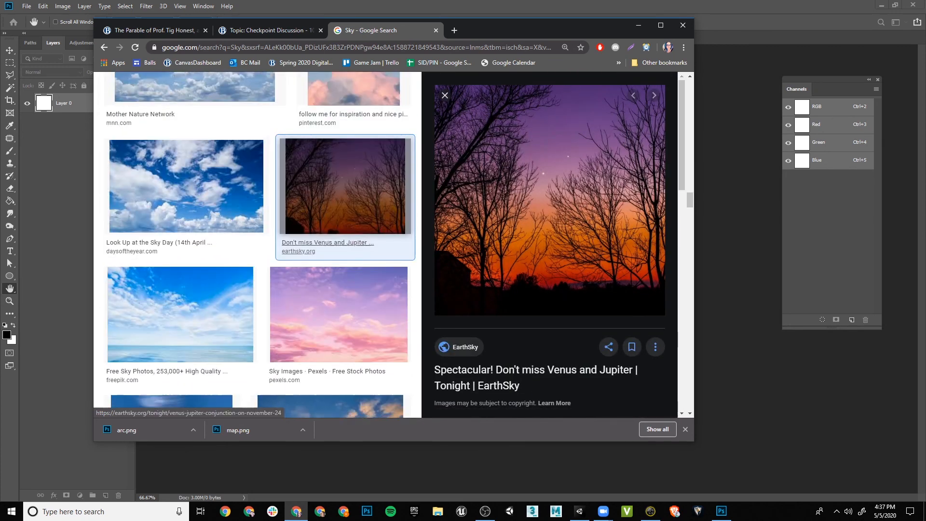
scroll(345, 193, down, 7)
scroll(345, 193, up, 20)
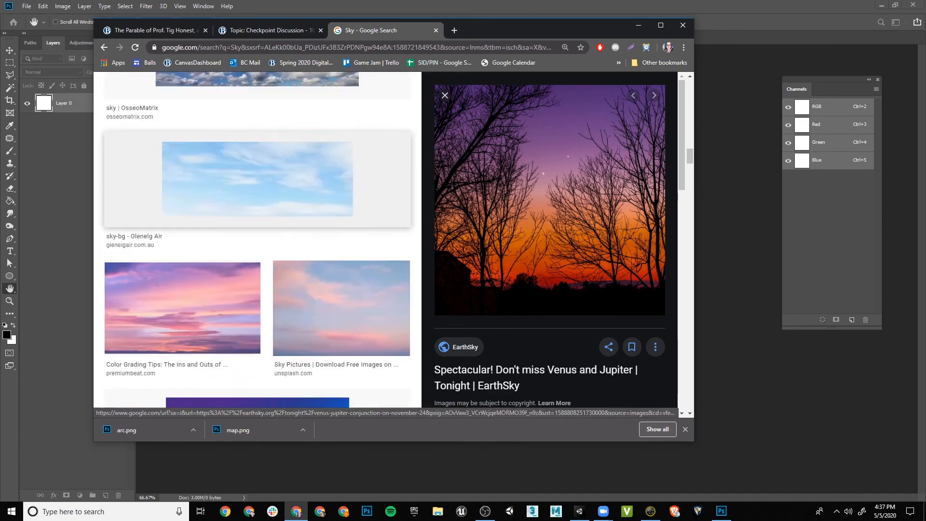
scroll(257, 241, up, 15)
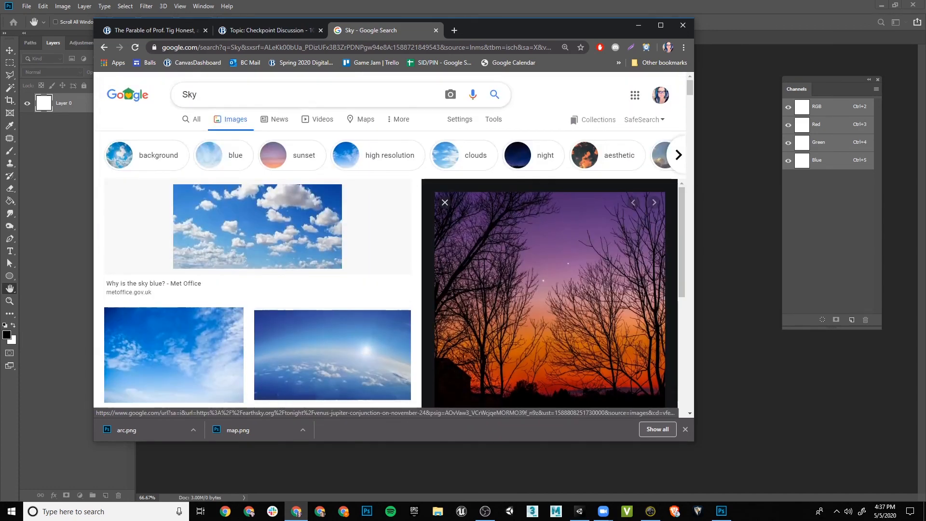
Step: Replace the image search with "sun rises"
double_click(189, 94)
text(sun rises)
key(Return)
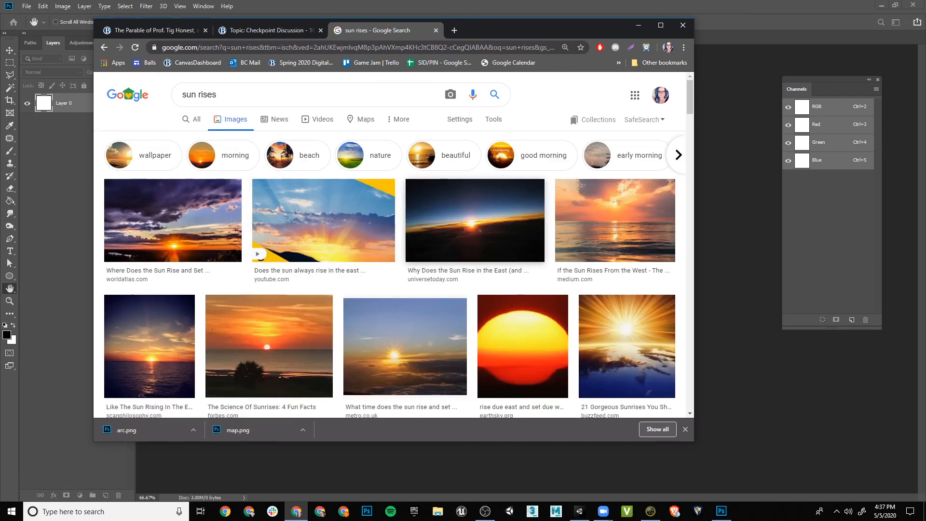
Step: Look through the sunrise pictures, previewing the Live Science beach photo and the Imgur railroad tracks photo
scroll(393, 246, down, 4)
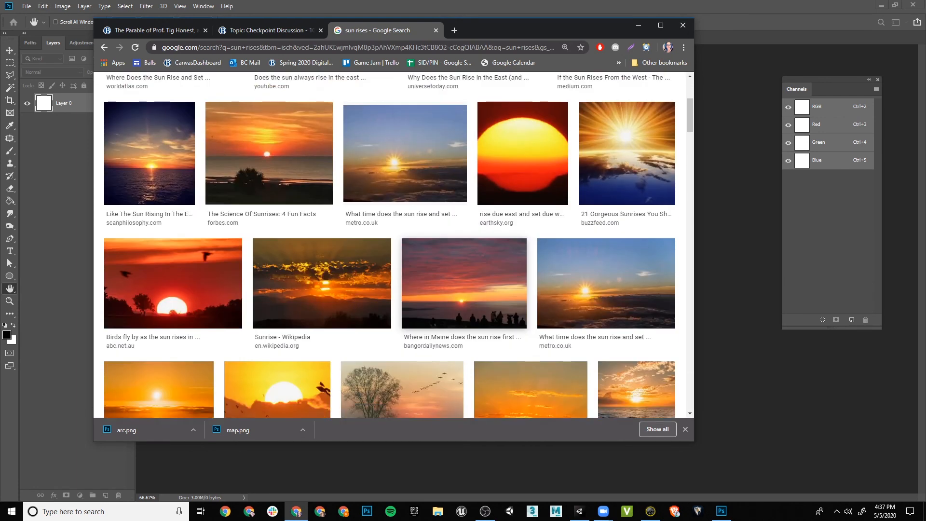
scroll(530, 193, down, 5)
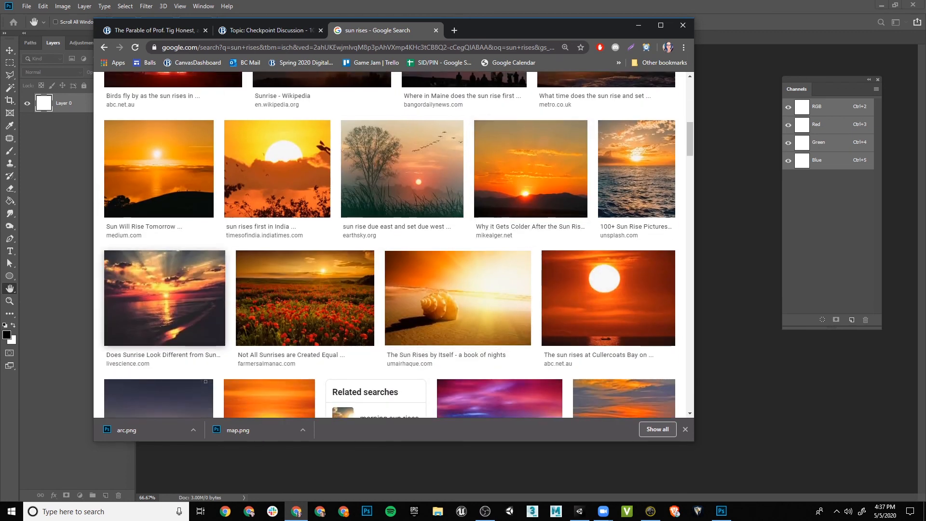
click(165, 298)
scroll(270, 241, down, 8)
scroll(271, 242, up, 8)
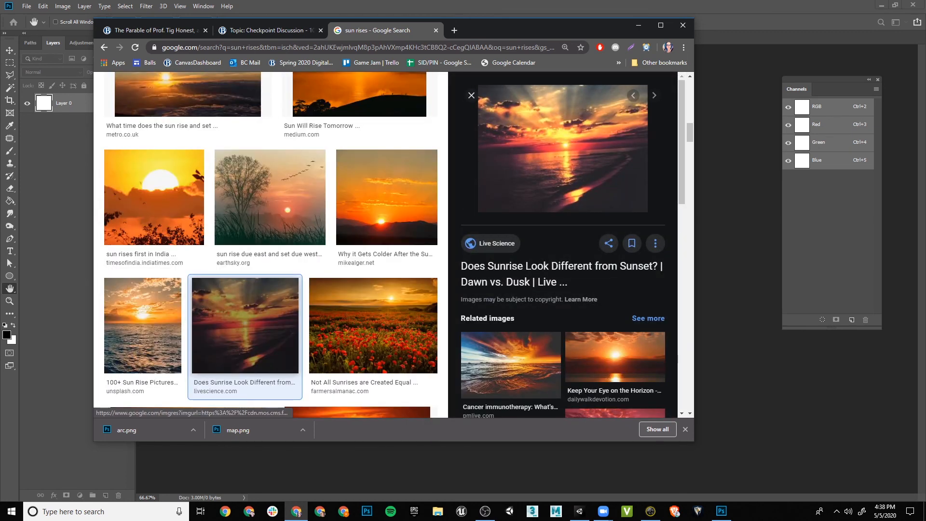
scroll(271, 241, down, 8)
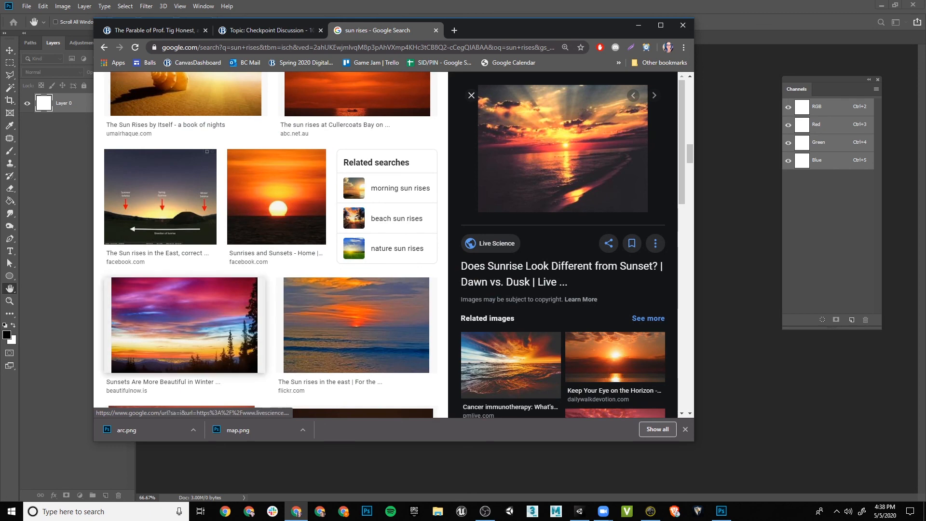
scroll(184, 323, down, 5)
click(181, 213)
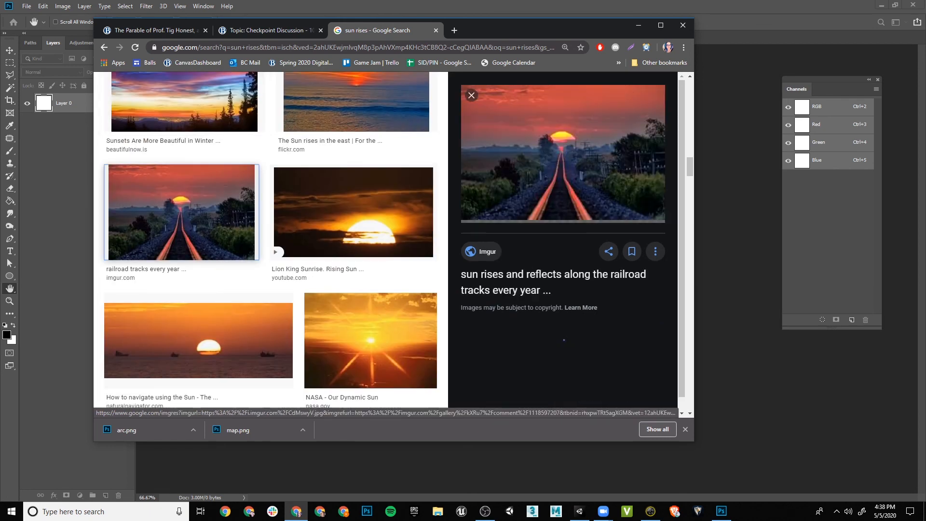
scroll(271, 241, down, 7)
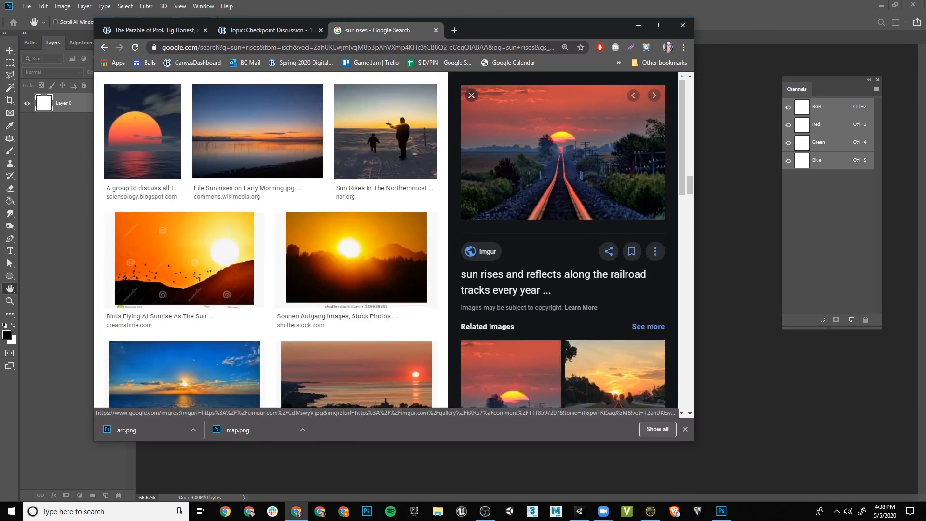
scroll(271, 241, down, 10)
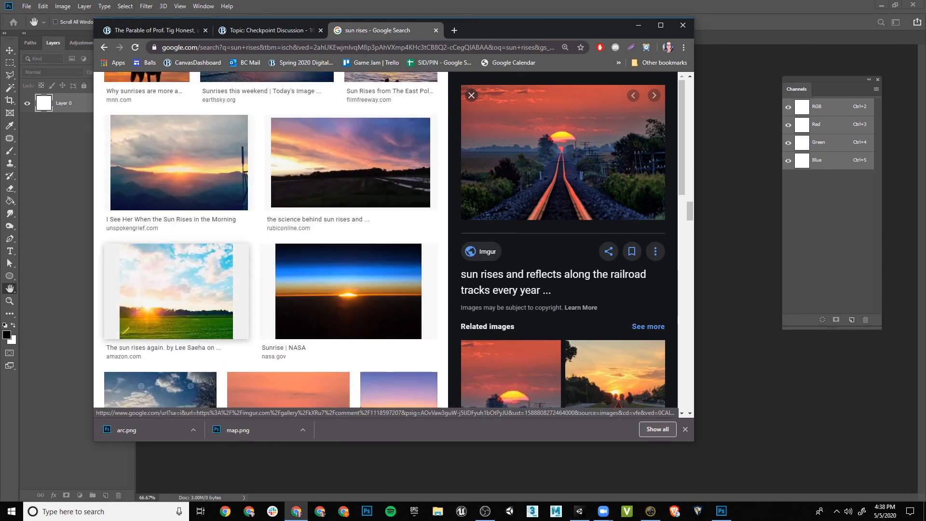
Step: Find and open the preview of the University of Colorado Boulder sunrise photo with a purple-orange sky above a mountain lake
scroll(347, 289, down, 5)
scroll(347, 289, up, 5)
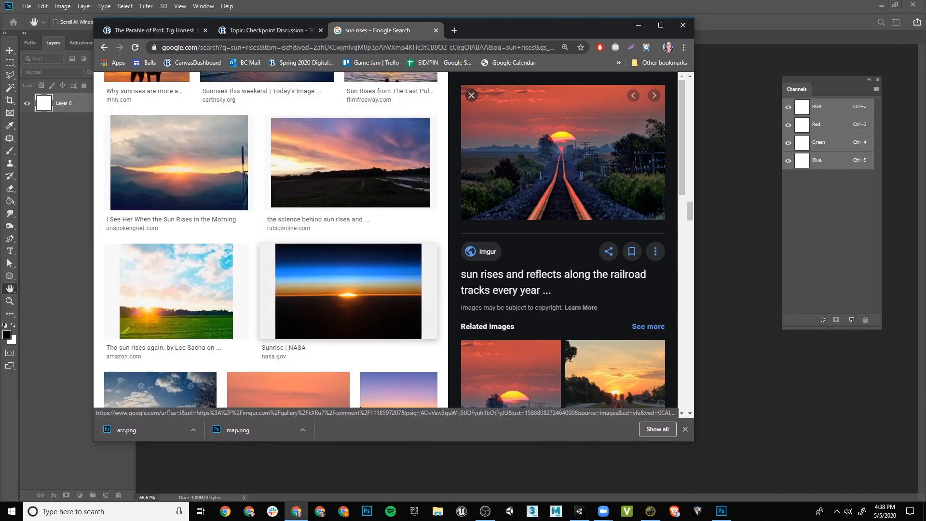
scroll(399, 227, down, 6)
scroll(398, 227, up, 2)
click(399, 227)
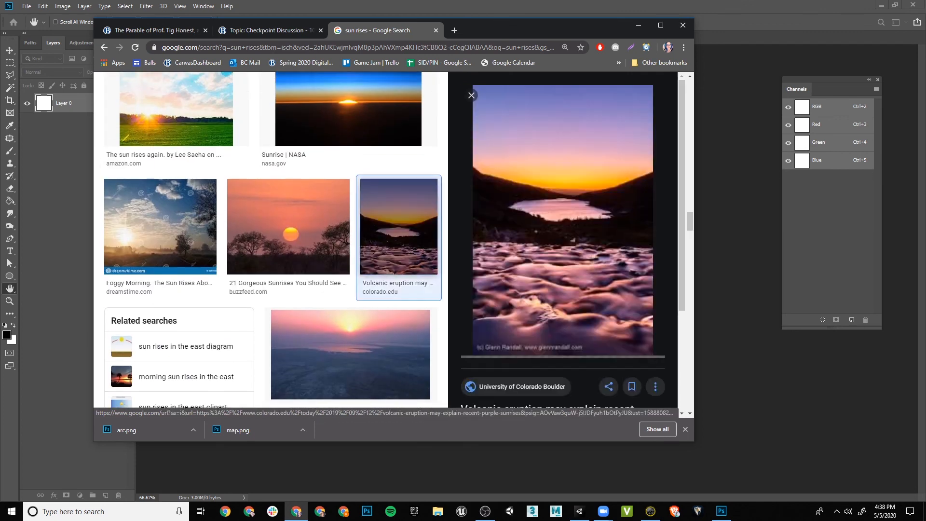
right_click(594, 160)
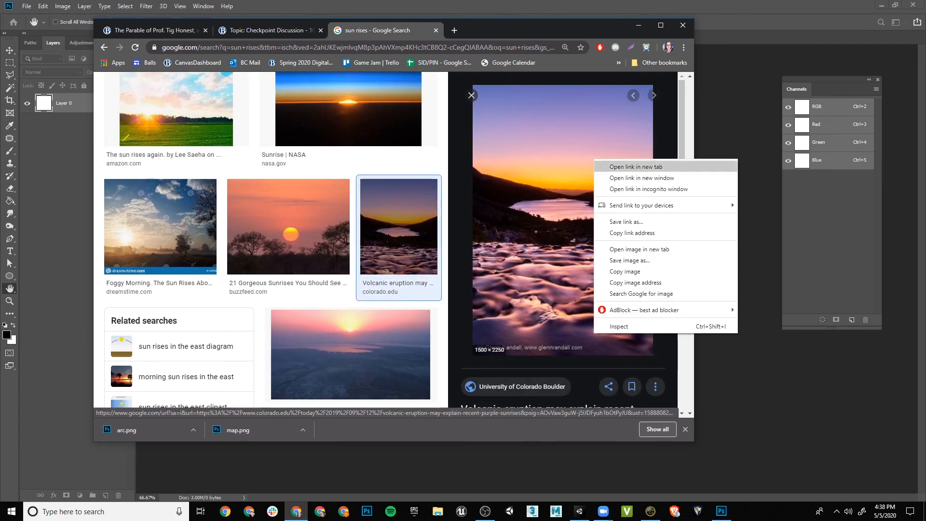
click(630, 260)
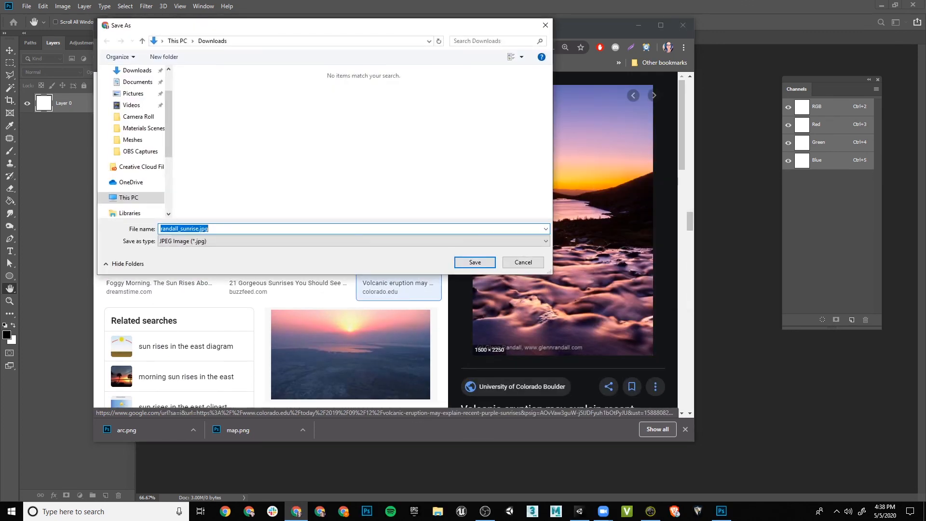
key(Escape)
Step: Copy the previewed mountain lake sunrise image to the clipboard and switch back to the blank Photoshop document
right_click(543, 153)
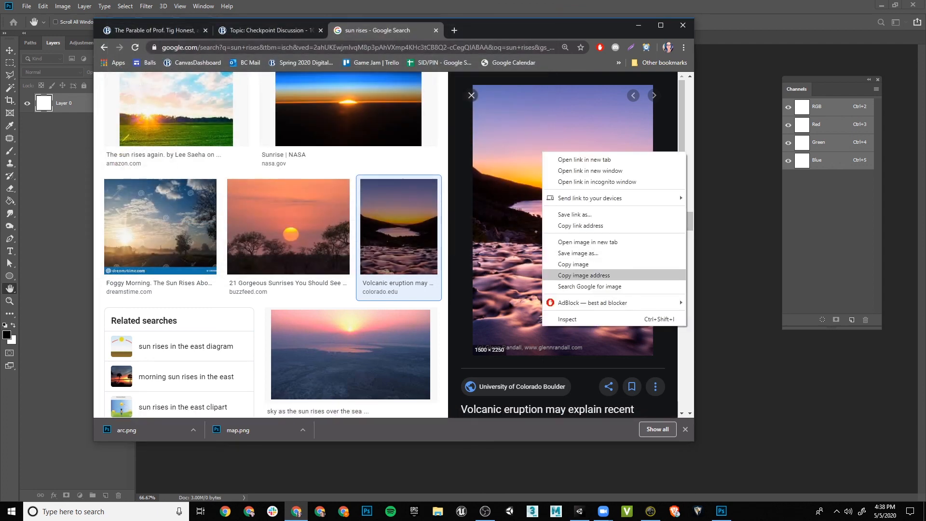
click(574, 265)
key(alt+Tab)
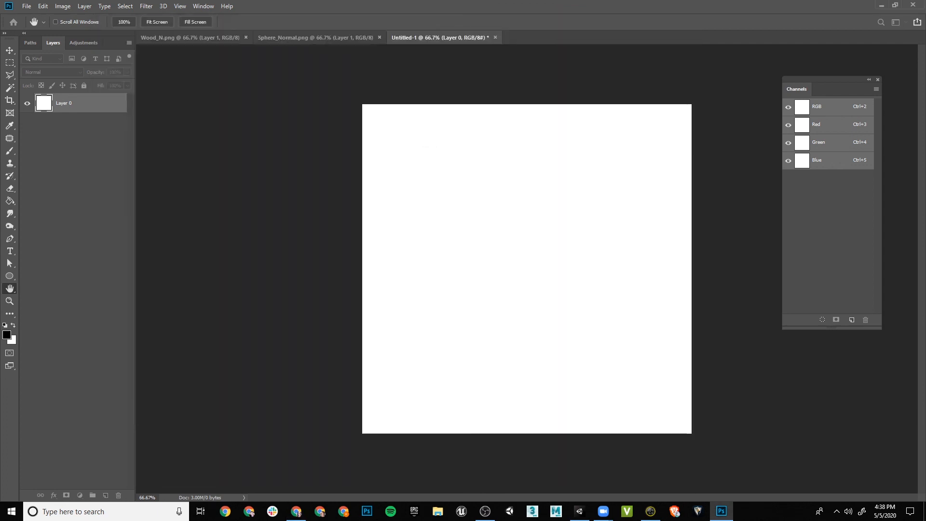
Step: Paste the copied mountain lake sunrise image into the document as a new layer
key(ctrl+v)
key(Return)
key(b)
key(ctrl+v)
alt+scroll(527, 268, down, 1)
alt+scroll(527, 269, down, 1)
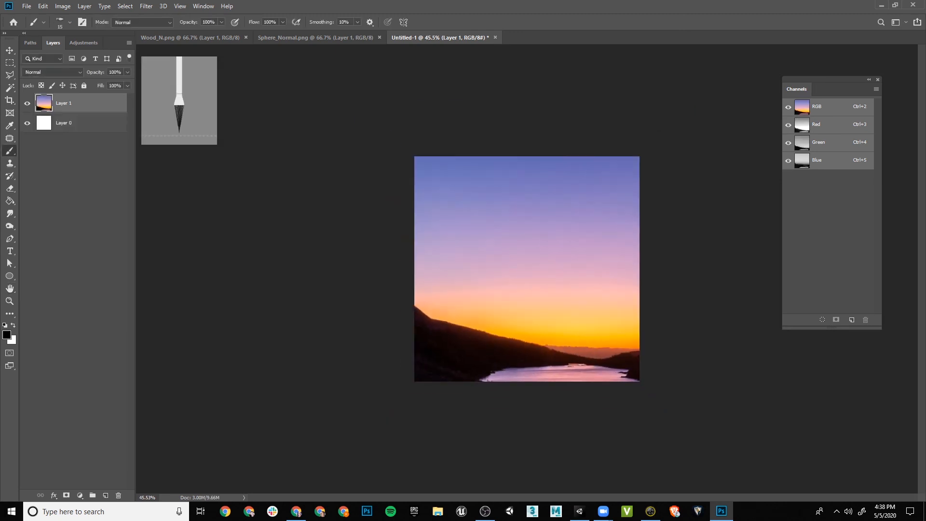
Step: Sample the photo's purple-blue upper sky as the foreground colour and the yellow-orange horizon glow as the background colour
key(i)
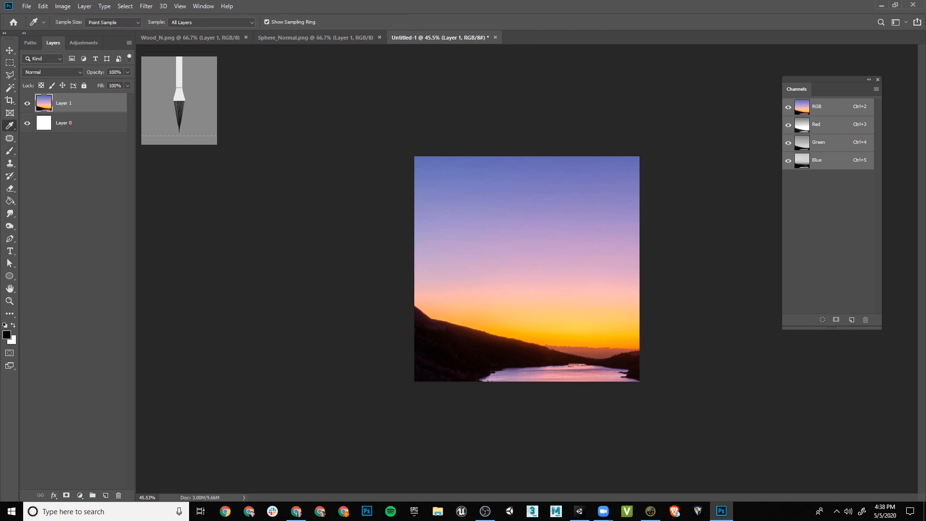
click(567, 161)
key(z)
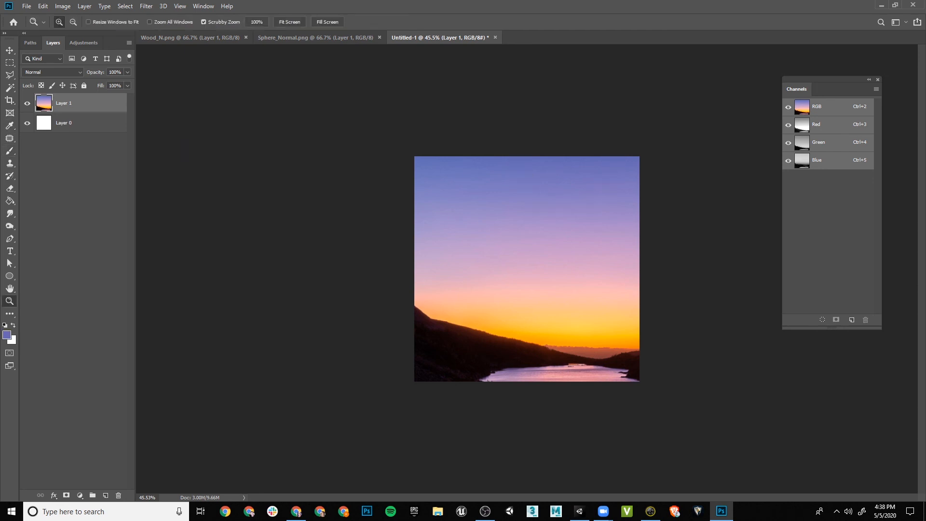
key(i)
click(577, 337)
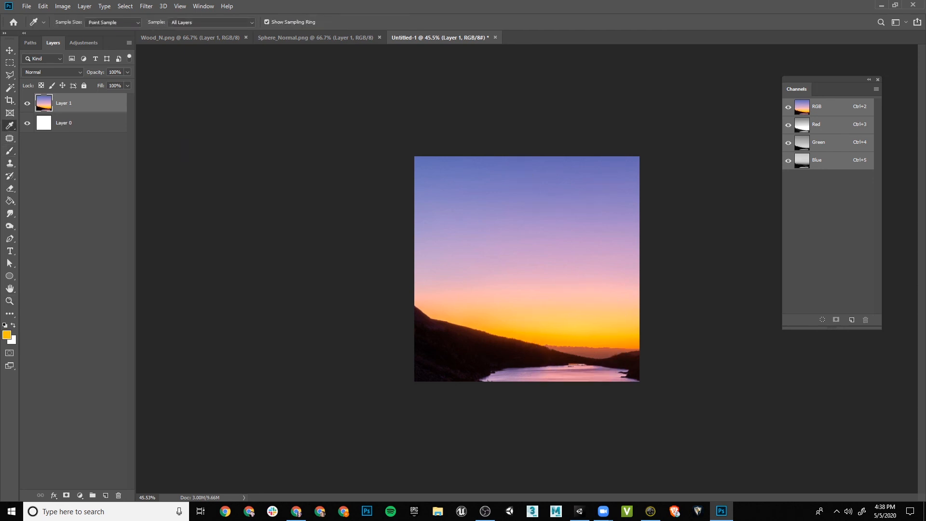
key(z)
key(b)
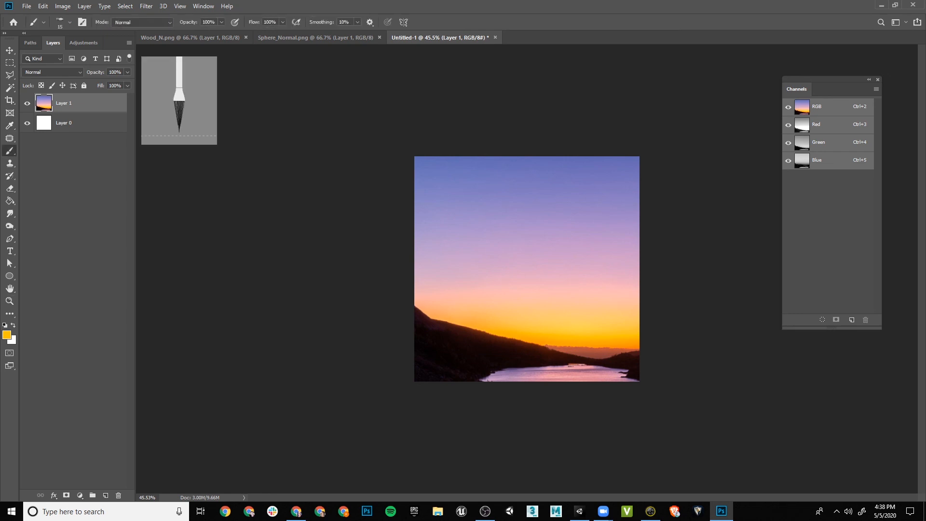
key(x)
key(i)
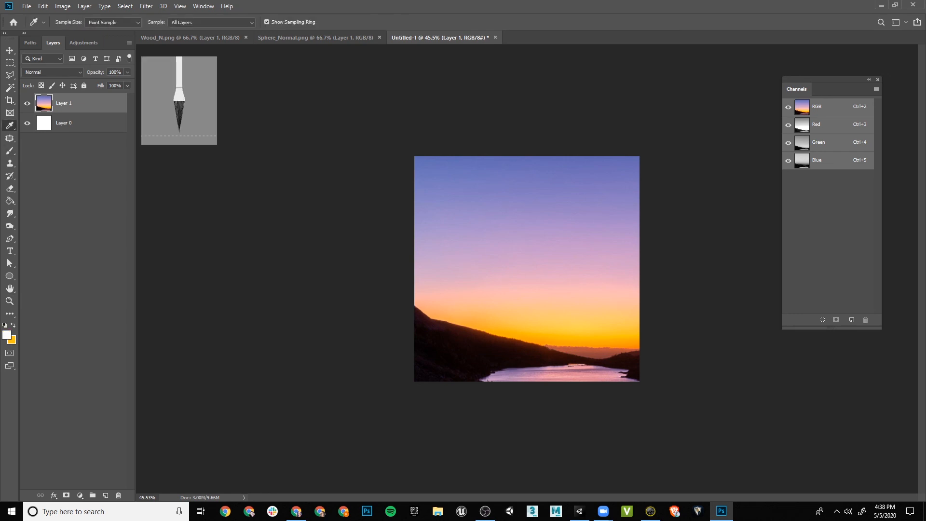
click(565, 170)
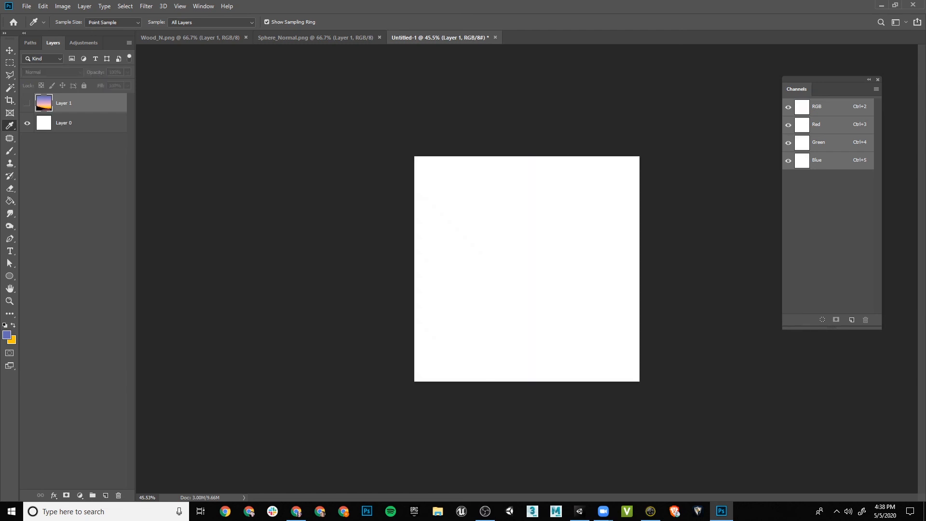
Step: Hide the sunrise photo layer and draw a vertical foreground-to-background gradient on Layer 0 from purple-blue down to yellow-orange
click(10, 201)
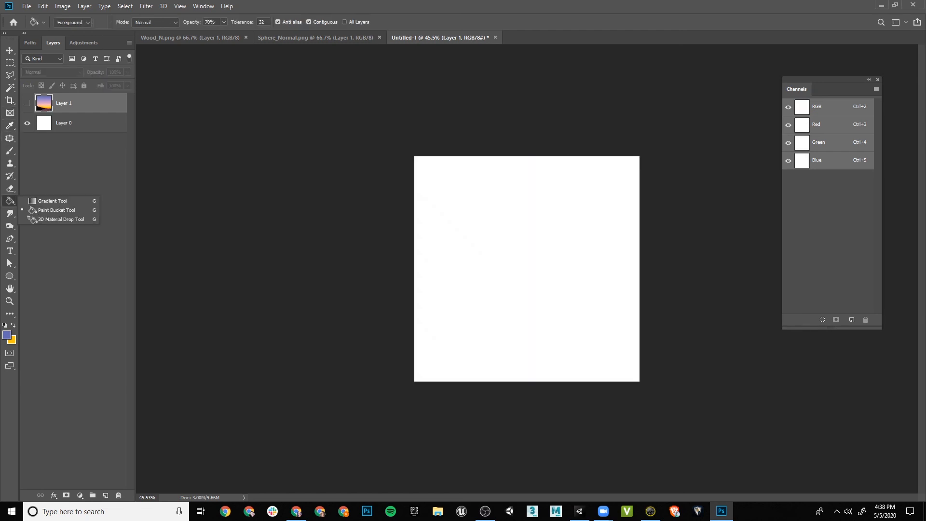
click(52, 200)
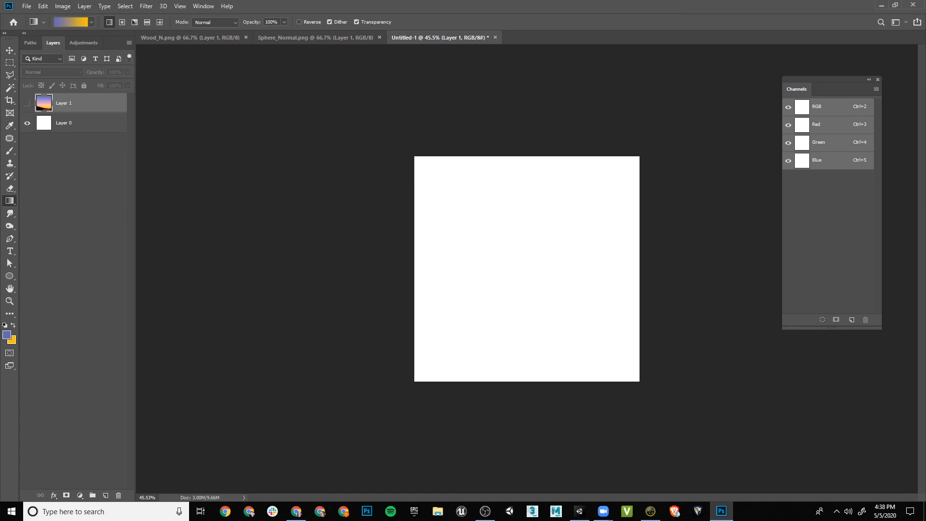
click(78, 123)
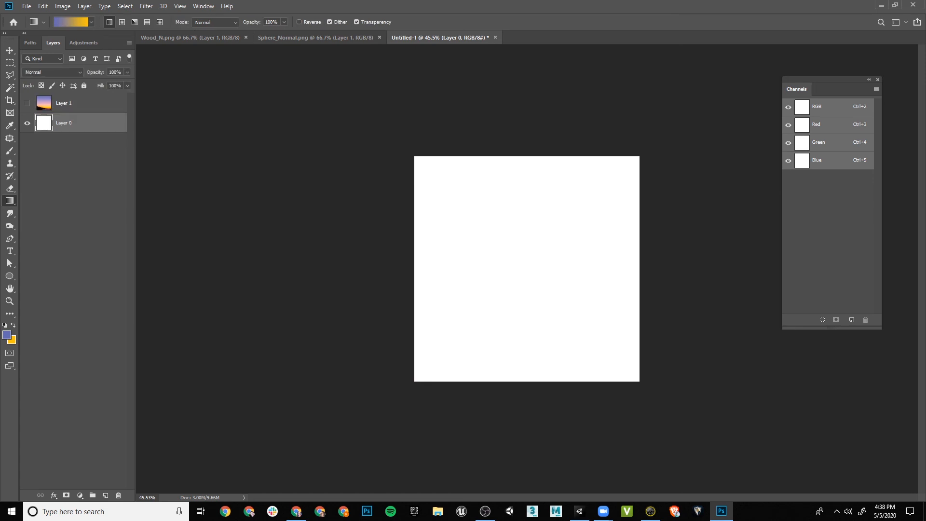
drag(528, 206, 527, 318)
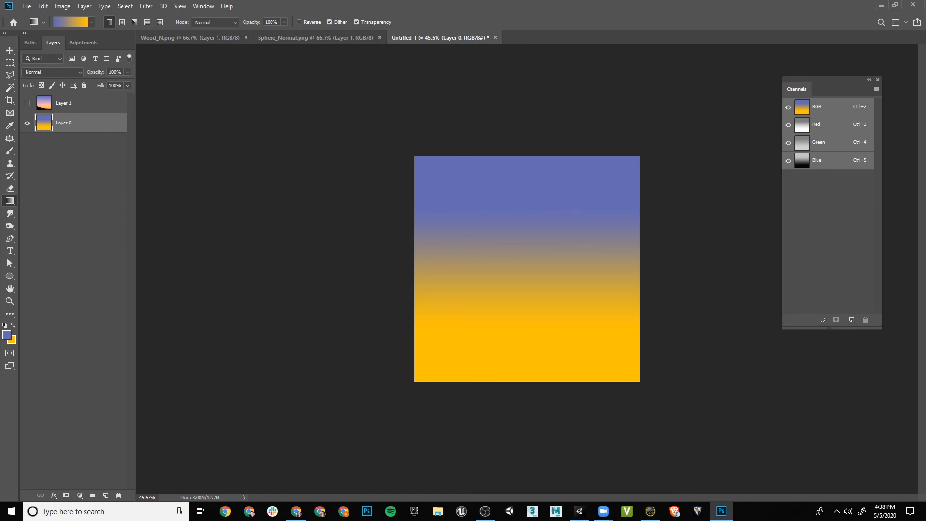
Step: Redraw Layer 0's gradient so the blue-to-yellow transition sits in the lower half, comparing it with the sunrise photo layer
click(27, 103)
click(27, 103)
drag(533, 181, 533, 354)
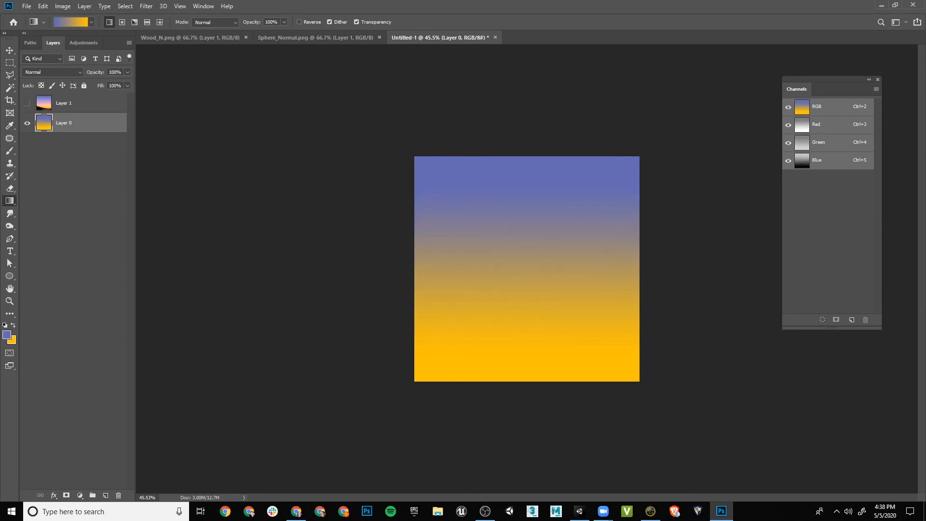
drag(531, 317, 531, 347)
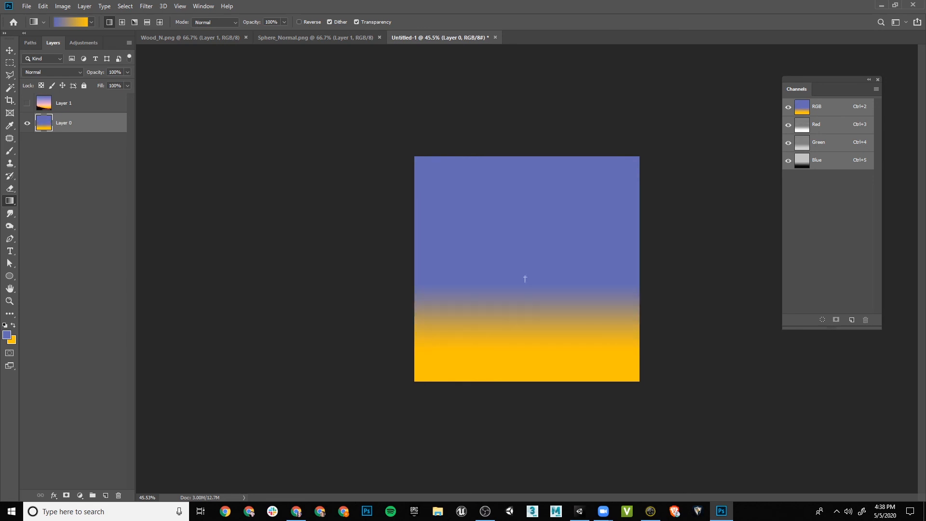
drag(526, 278, 525, 356)
click(27, 102)
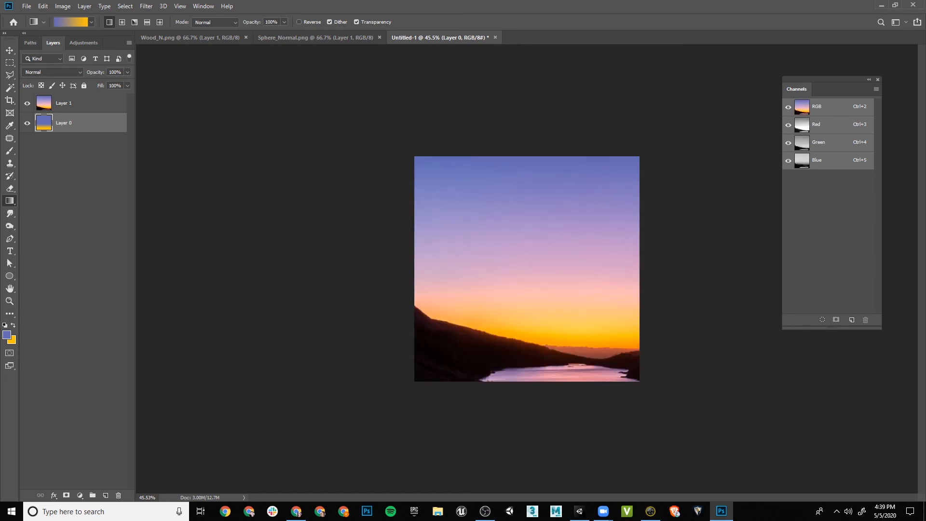
click(27, 102)
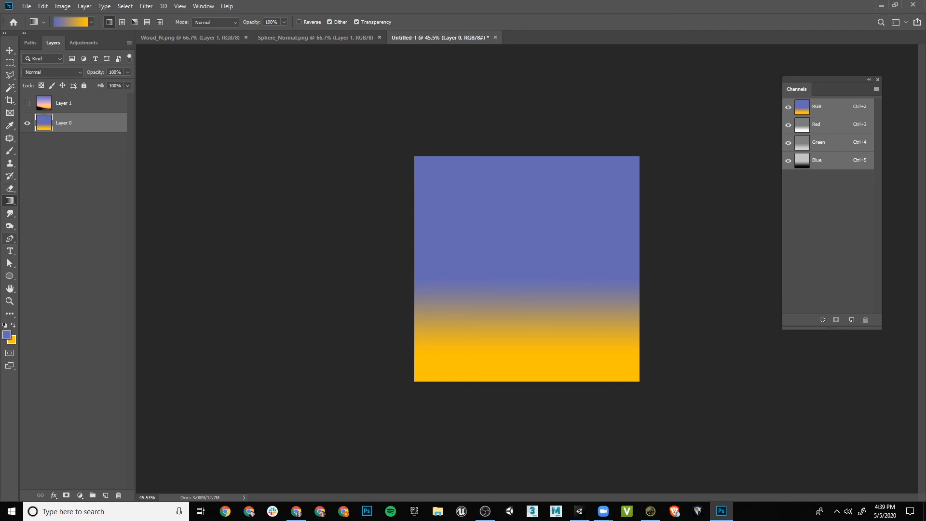
Step: Give the Brush tool the soft round tip with 0% hardness and enlarge it to 500 px
key(b)
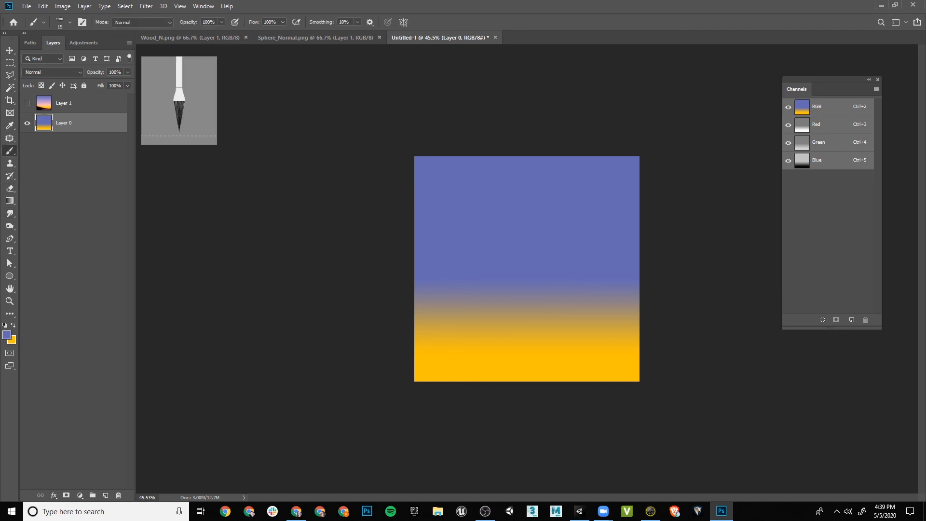
key(F5)
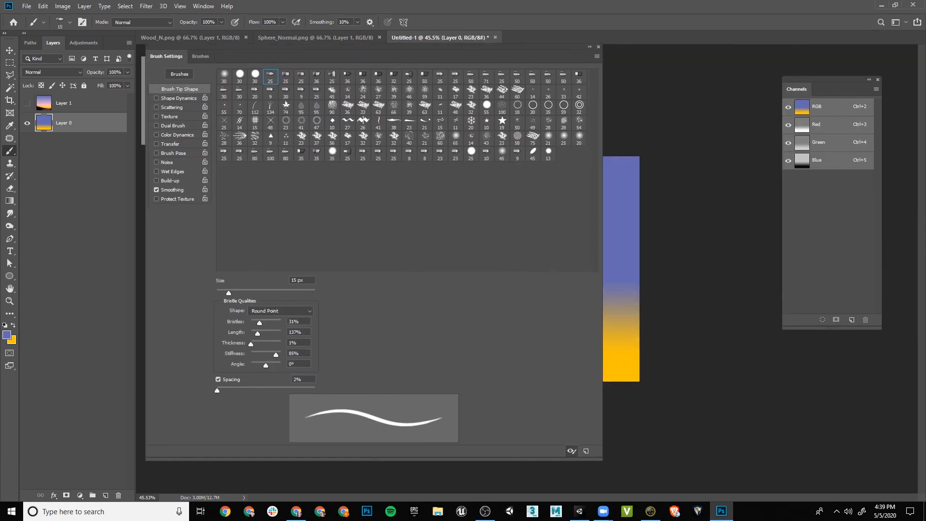
click(195, 64)
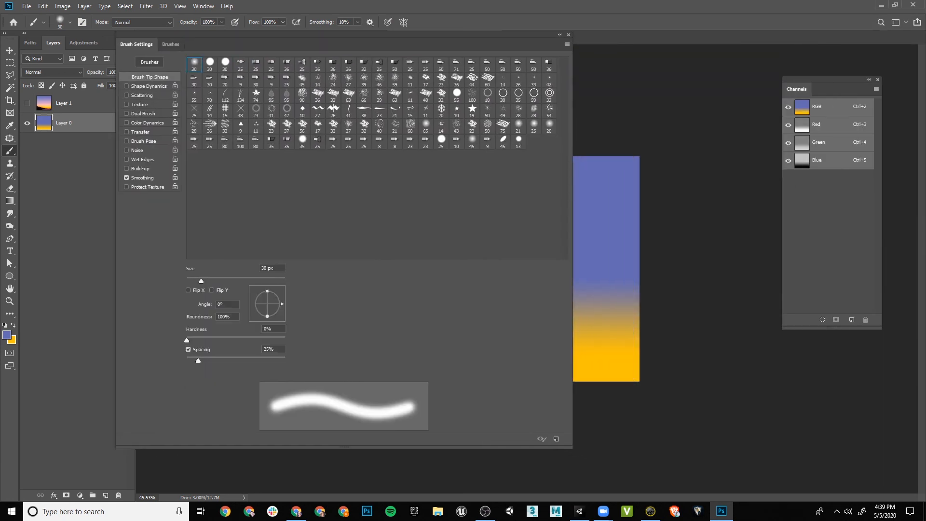
key(F5)
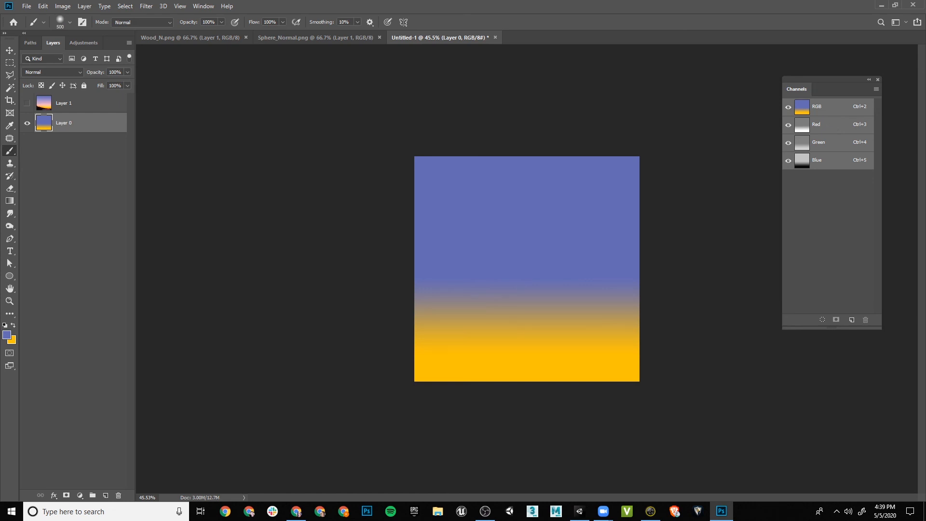
Step: Add a new layer above Layer 0 and set the foreground colour to pink (#f26ab4) for the Brush tool
click(106, 495)
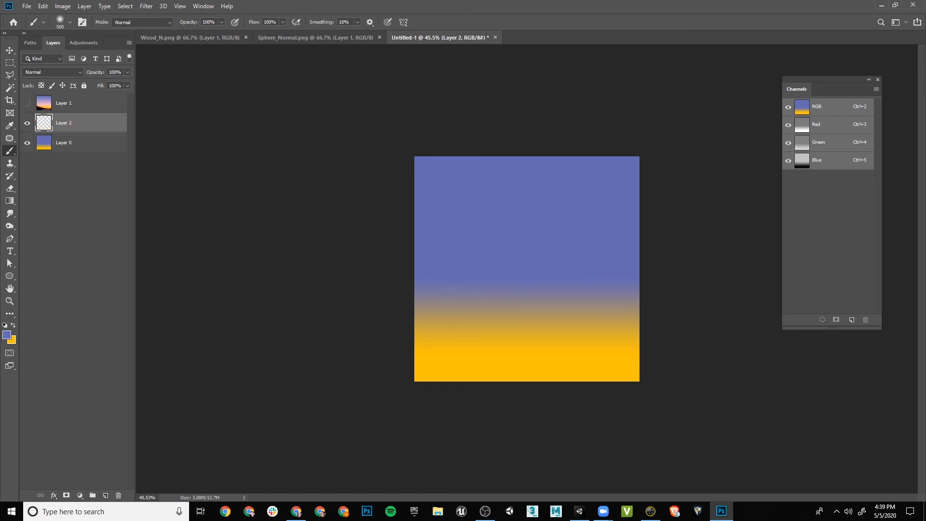
key(i)
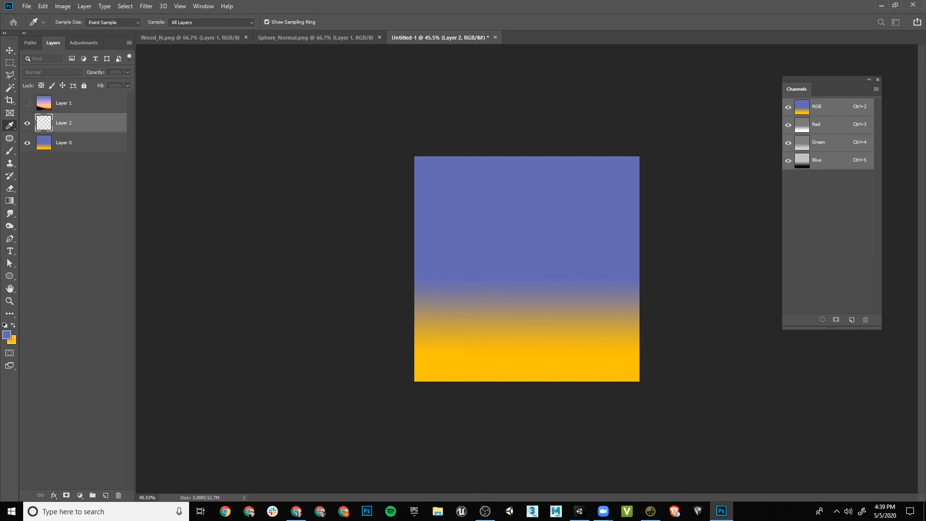
drag(804, 95, 341, 90)
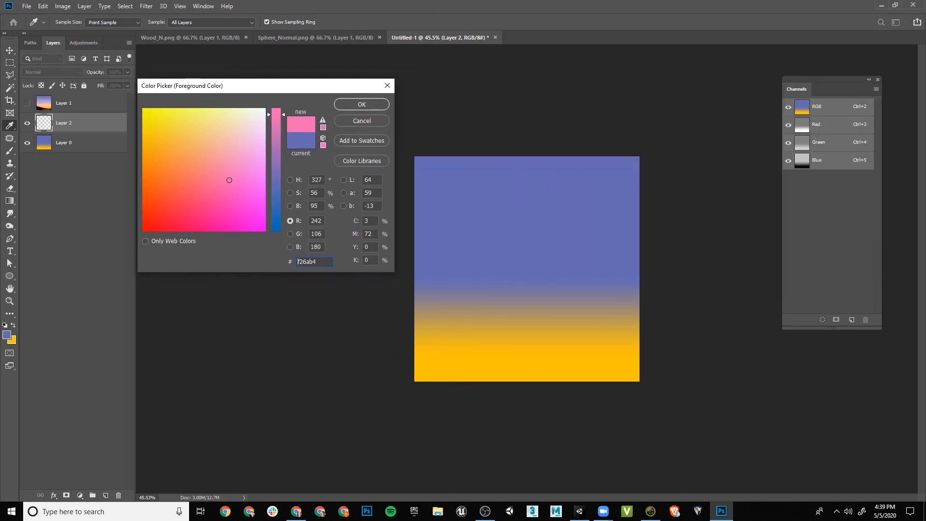
key(Return)
key(b)
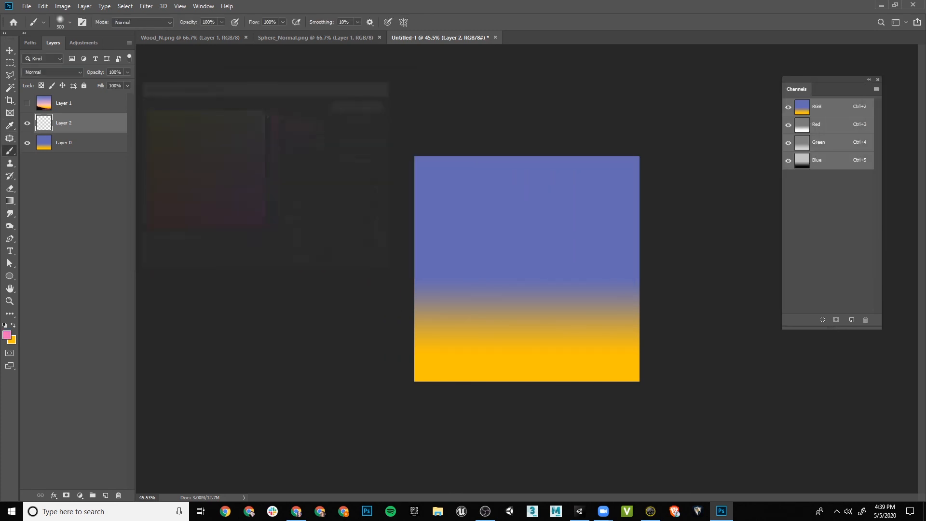
Step: Set the brush opacity to 12% and paint a soft pink band across the middle of the gradient on the new layer
click(221, 22)
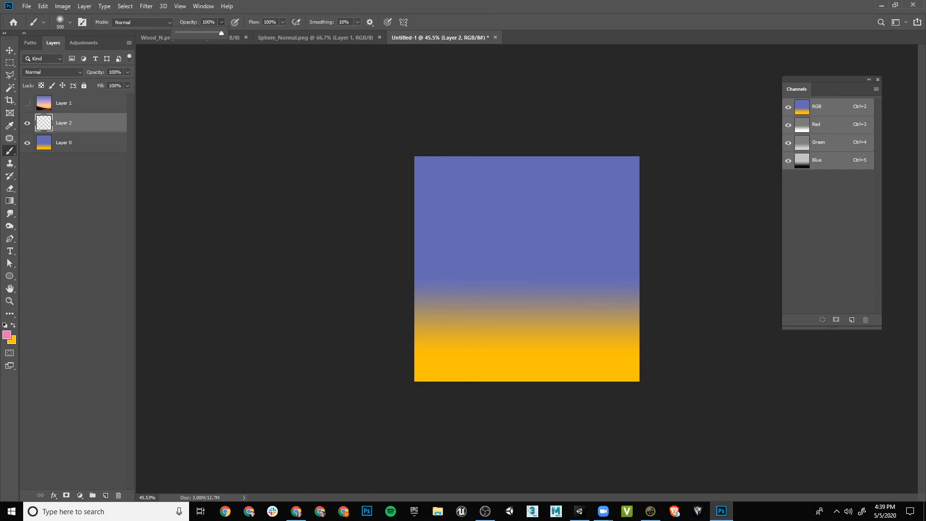
drag(222, 33, 182, 33)
mouse_move(410, 285)
mouse_down()
mouse_move(644, 284)
mouse_move(410, 265)
mouse_move(644, 266)
mouse_move(410, 282)
mouse_up()
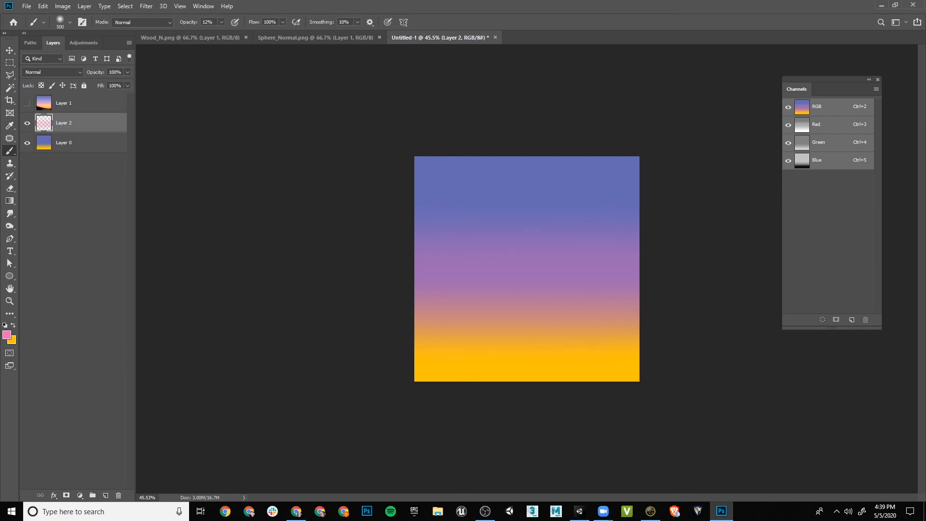
Step: Switch to the Smudge tool and enable Scattering in its brush settings
key(r)
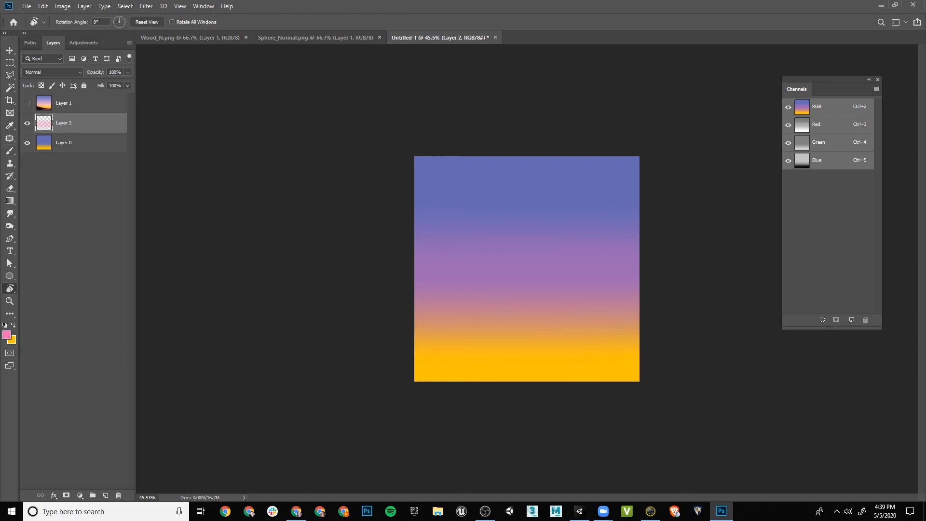
click(10, 214)
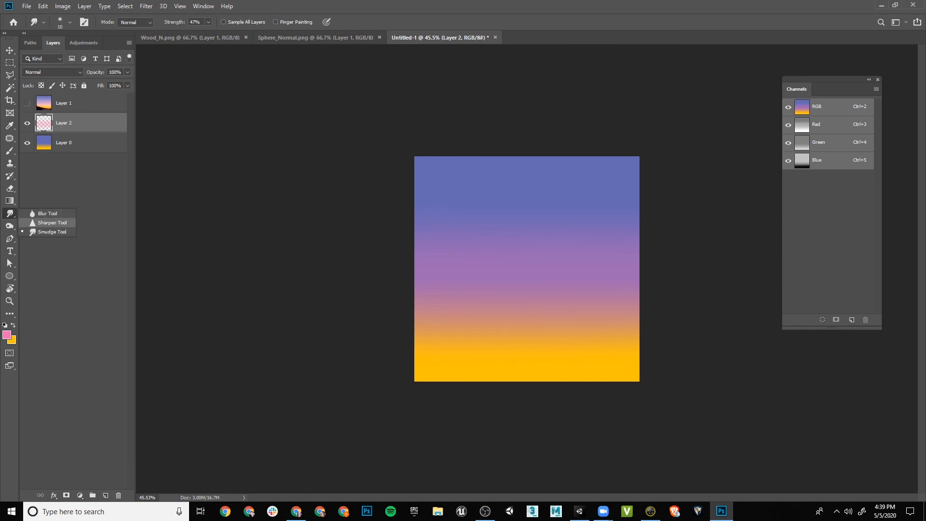
click(50, 223)
click(10, 213)
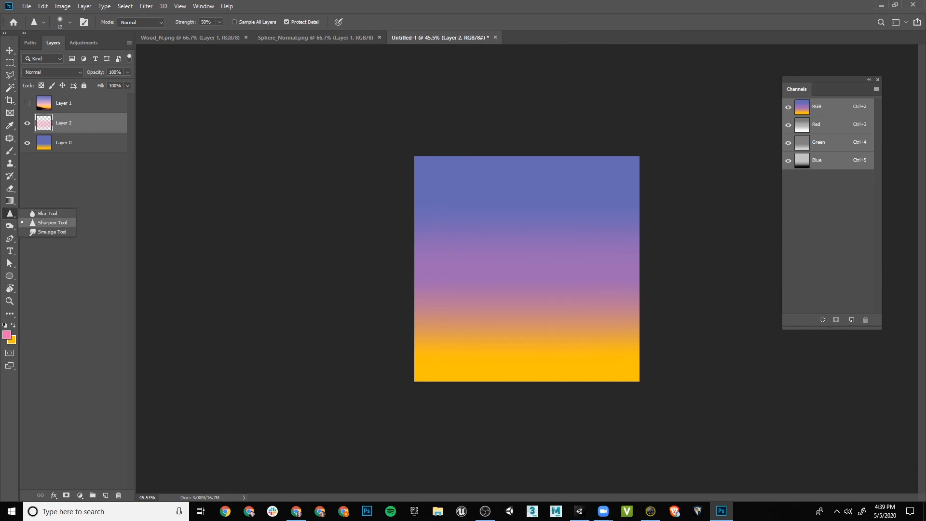
click(48, 230)
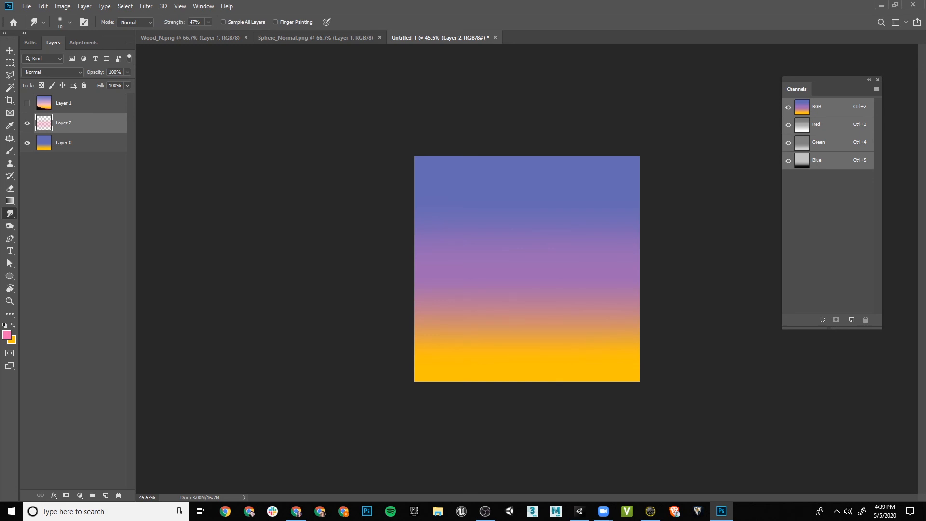
key(F5)
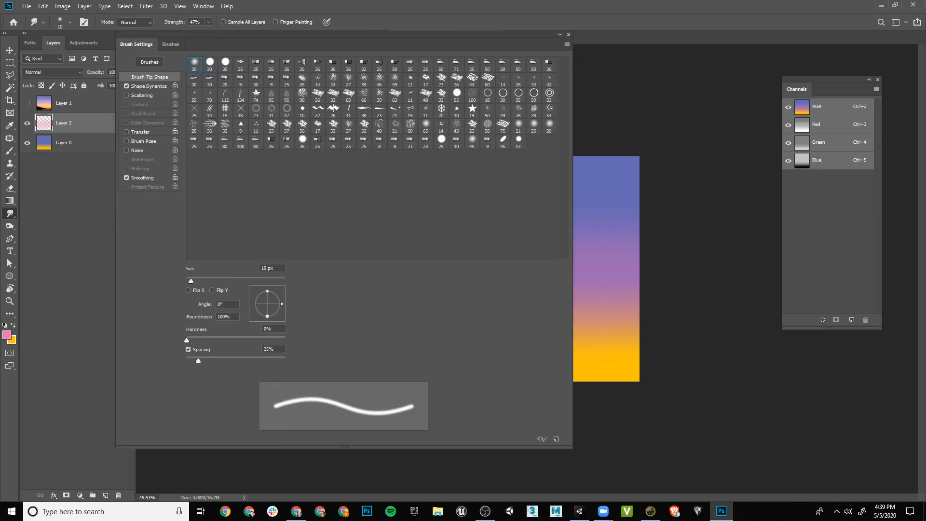
click(127, 95)
click(142, 95)
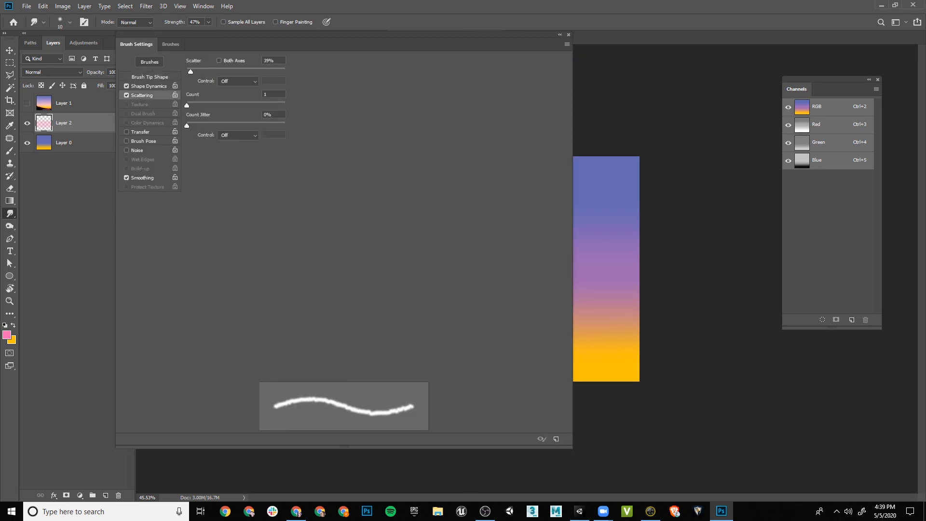
key(F5)
Step: Enlarge the smudge brush to 90 px, set its strength to 16% and blend the pink band's upper edge into the blue
key(bracketright)
key(bracketright)
key(bracketright)
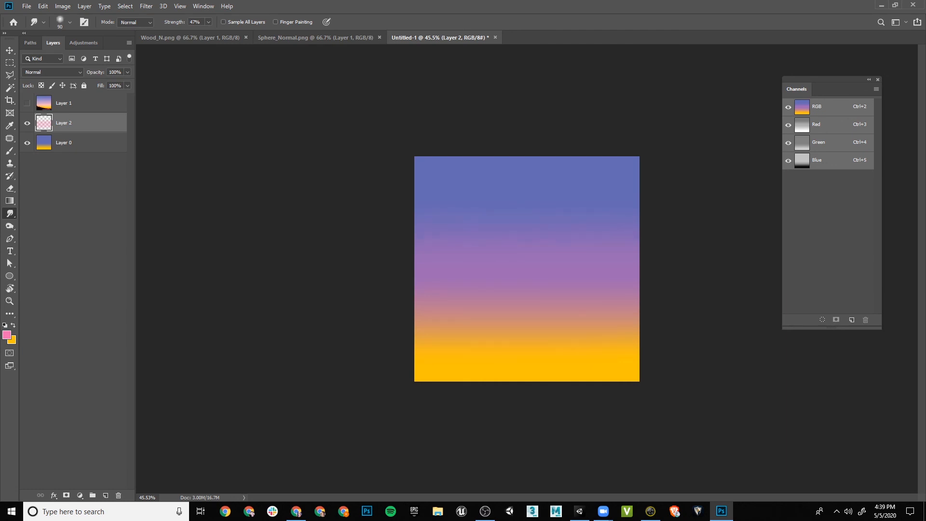
click(208, 22)
drag(209, 32, 196, 32)
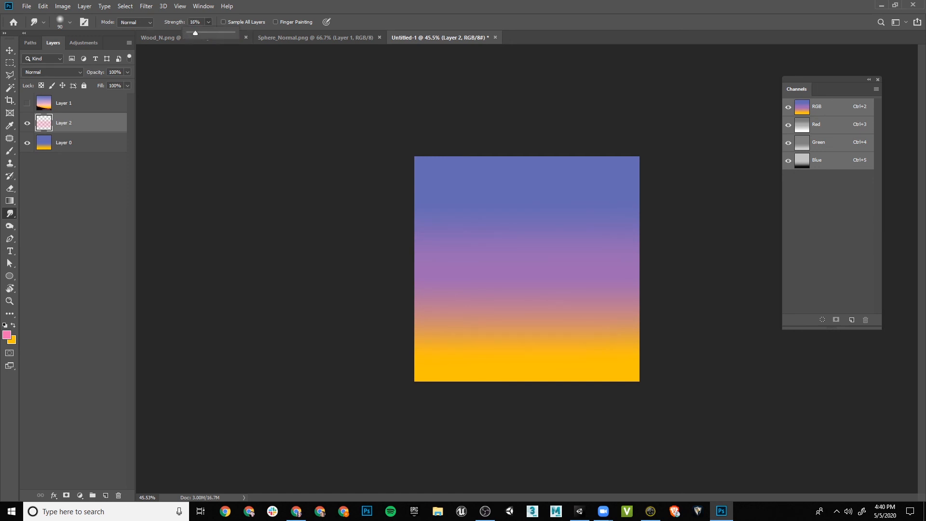
key(Return)
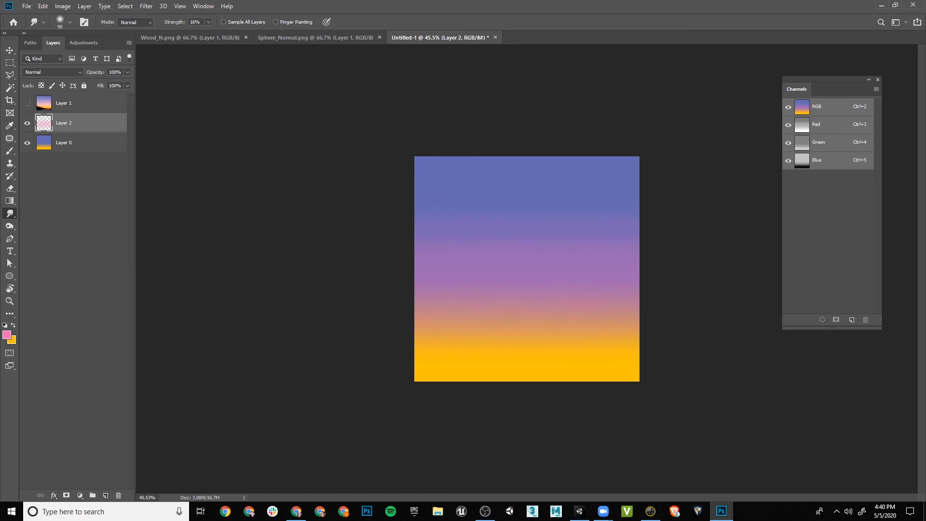
key(i)
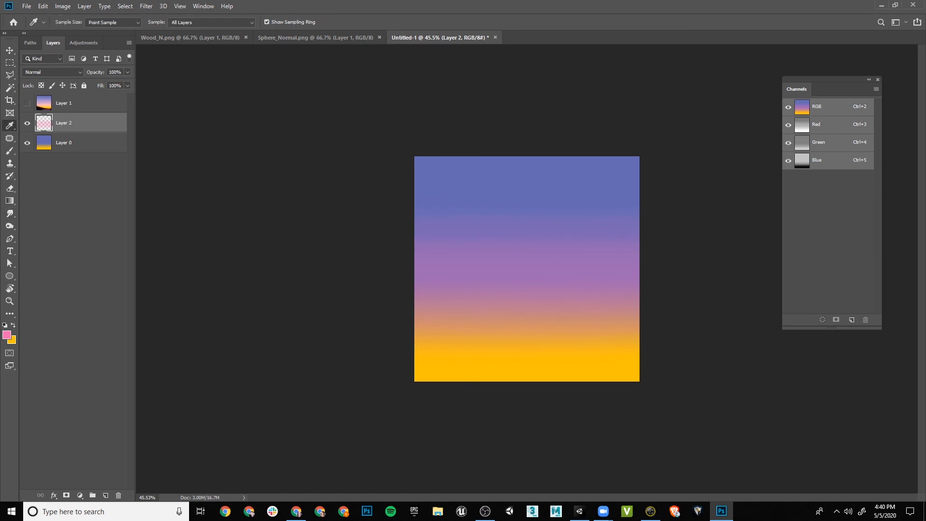
Step: Sample the blue at the top of the gradient and set the image to save as Side_Tex in Targa format
click(480, 158)
key(ctrl+s)
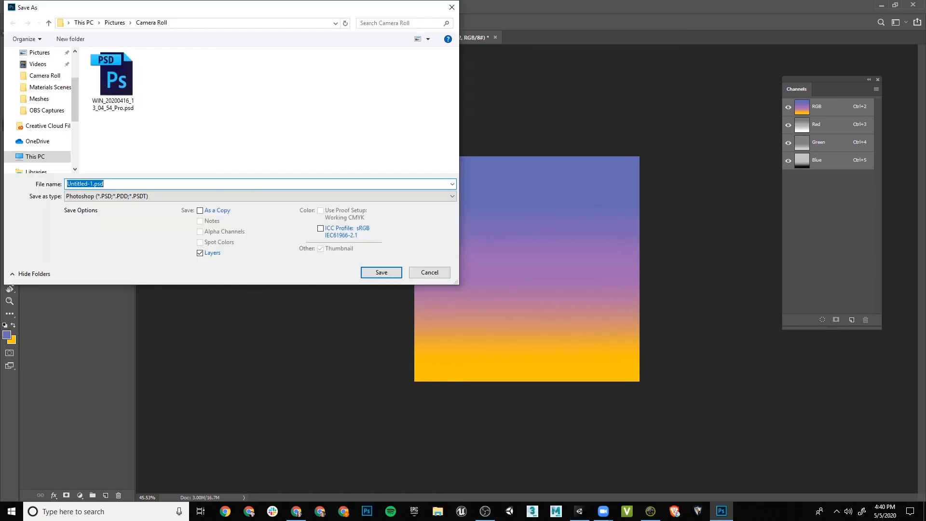
text(Side_Tex)
click(261, 197)
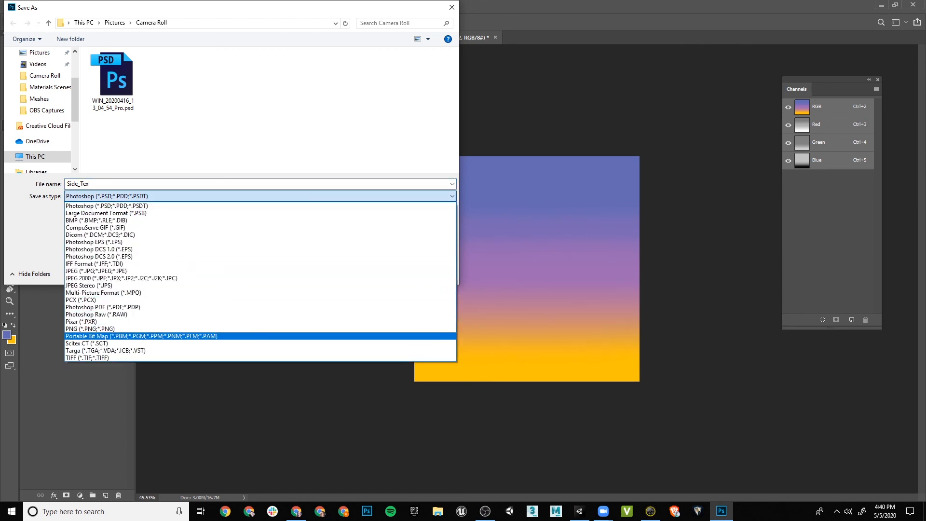
click(106, 350)
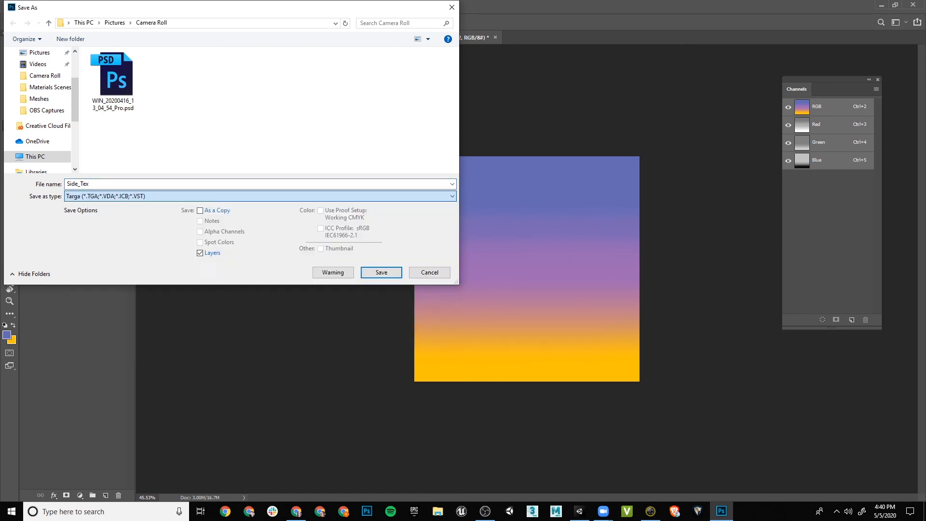
Step: Save Side_Tex into the Assets folder of the AtmosphereAndMood project under Documents, Working Unity Projects, Unity 2019.3, at 24 bits/pixel
scroll(38, 110, up, 1)
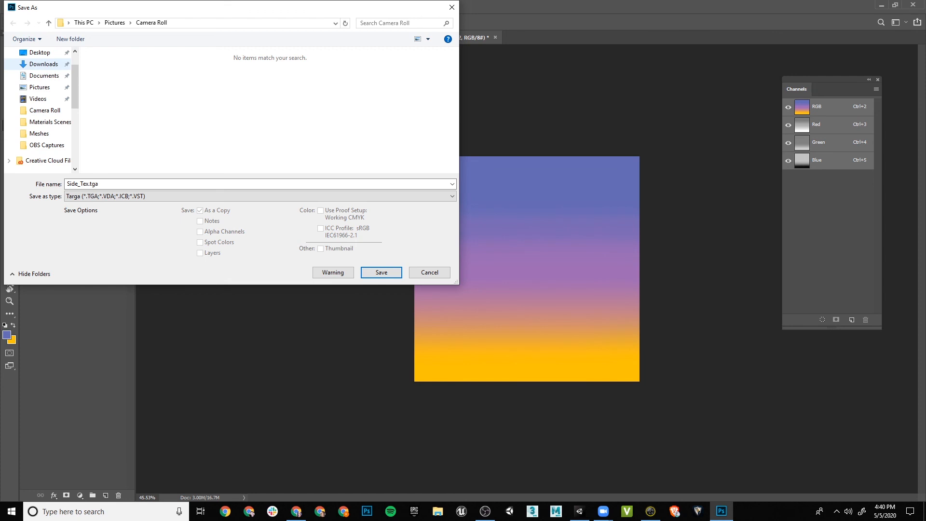
click(44, 76)
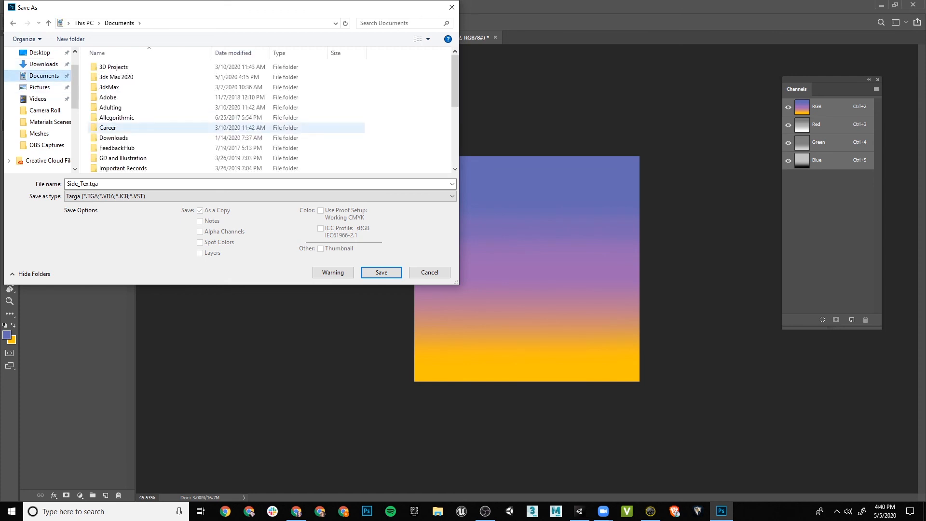
scroll(203, 127, down, 4)
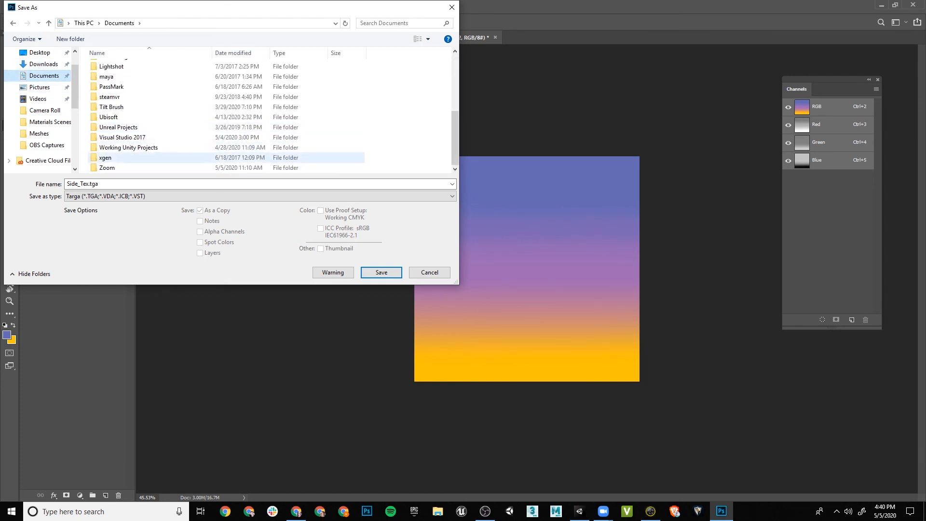
click(193, 148)
double_click(131, 148)
double_click(130, 108)
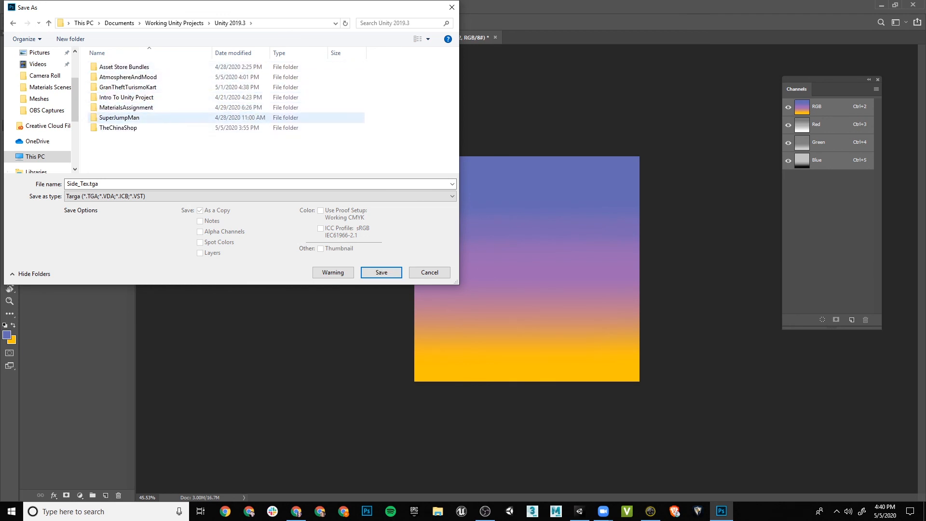
double_click(128, 77)
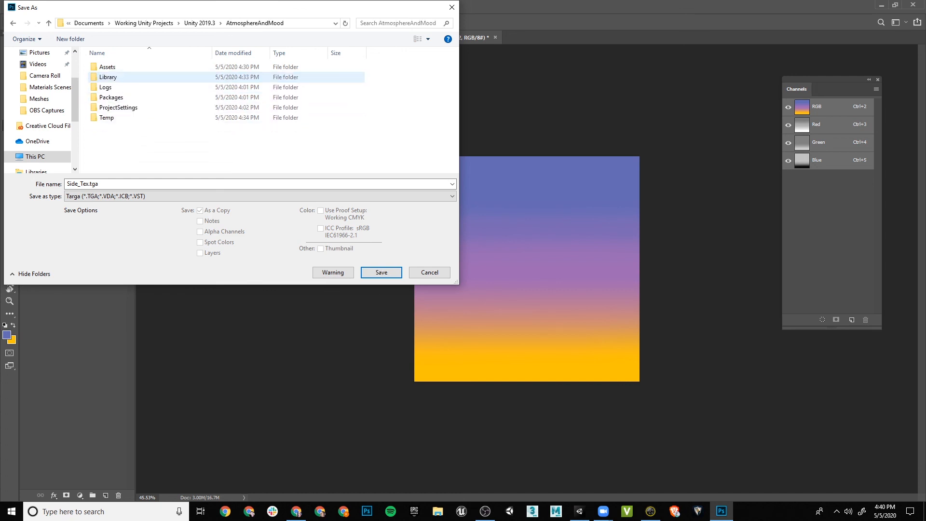
double_click(108, 66)
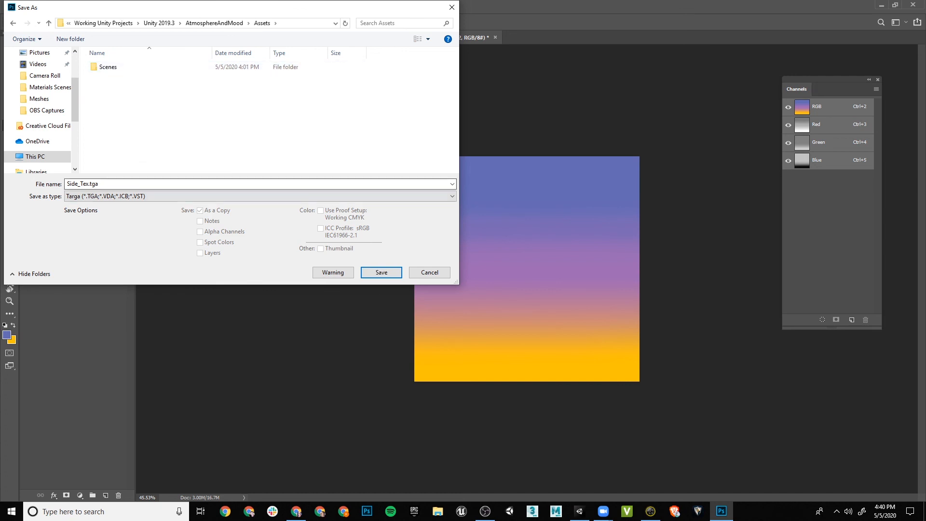
key(Return)
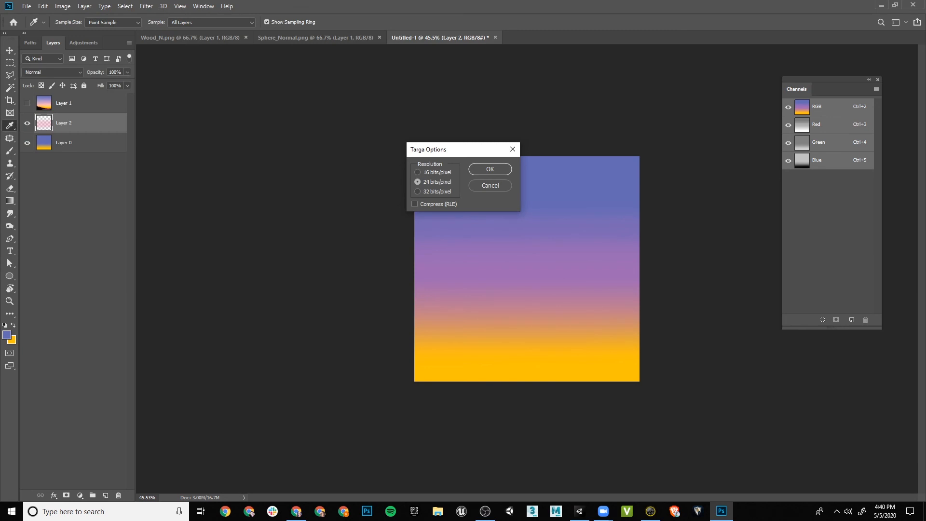
key(Return)
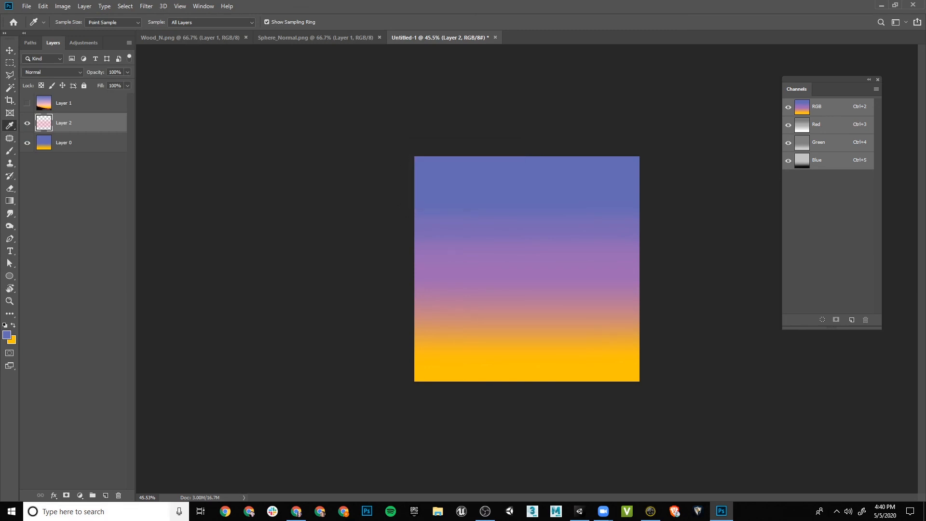
Step: Add a new layer above Layer 2 and fill it with the sampled solid blue using the Paint Bucket tool
click(106, 495)
click(10, 200)
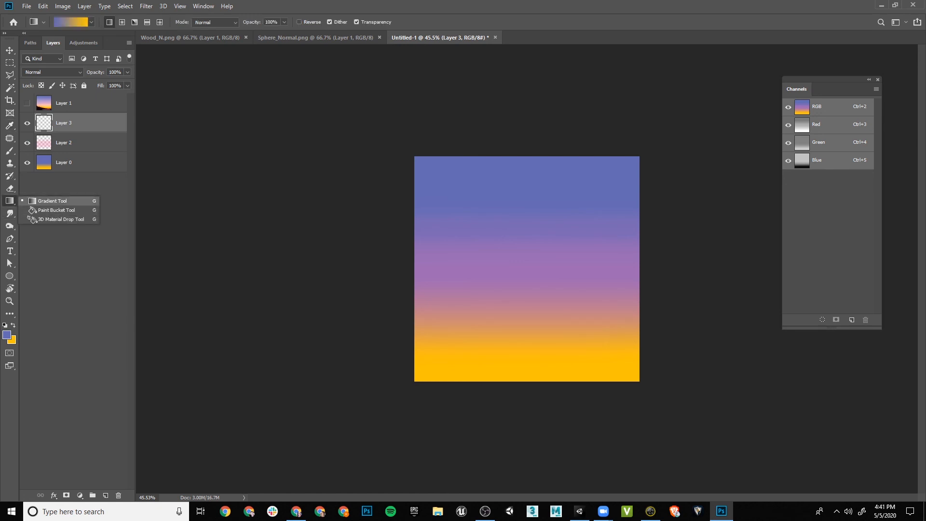
click(56, 210)
click(527, 269)
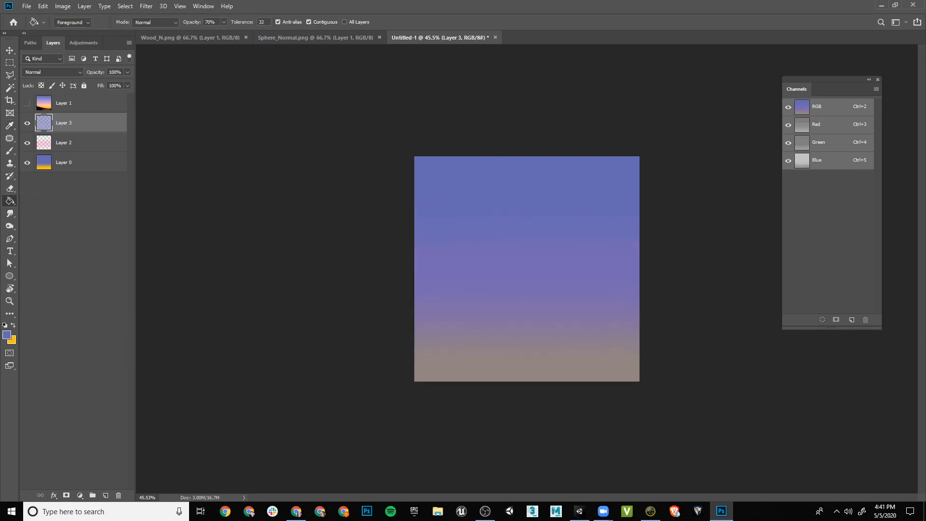
double_click(527, 269)
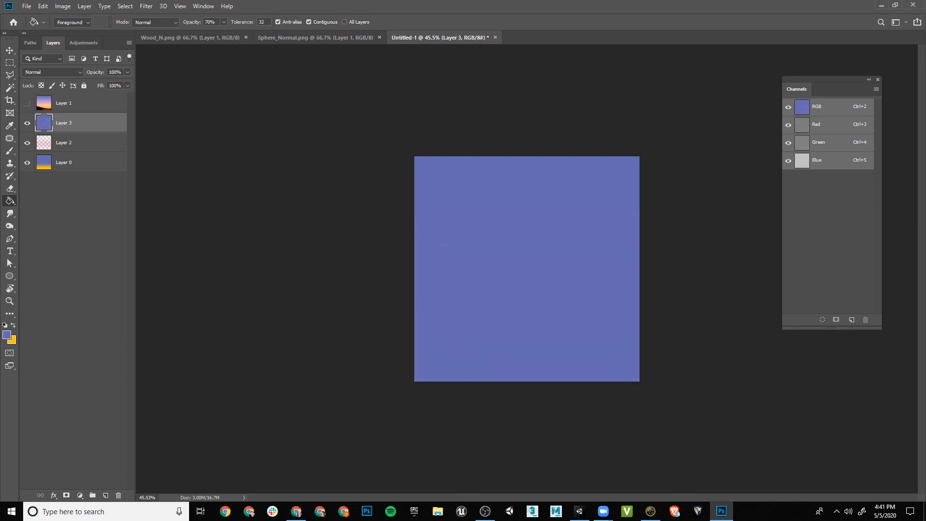
Step: Save the solid blue image as Top_Tex in Targa format in the project's Assets folder
key(ctrl+s)
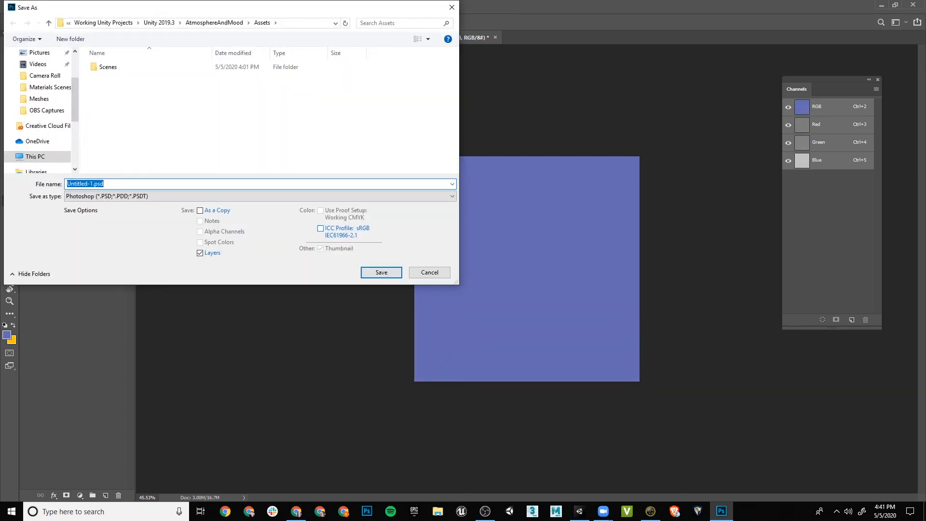
text(Top_Tex)
key(Tab)
key(t)
key(Return)
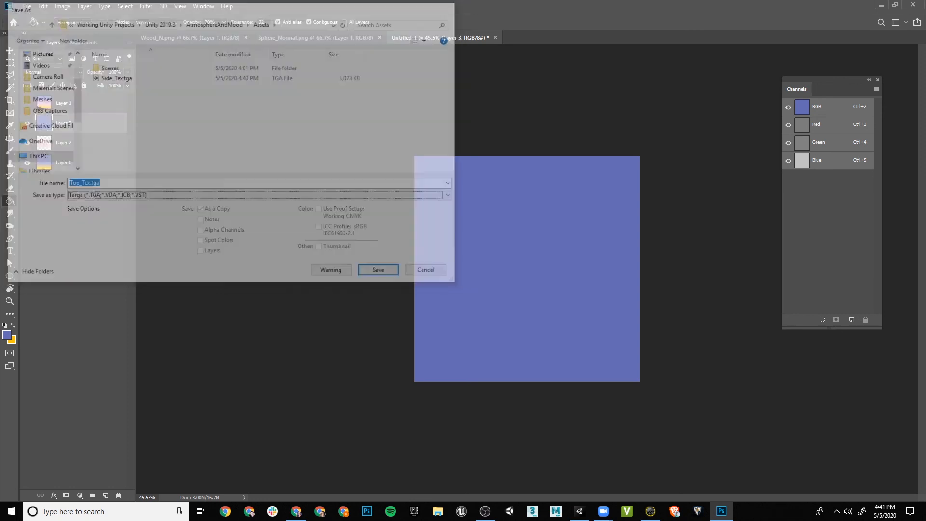
key(Return)
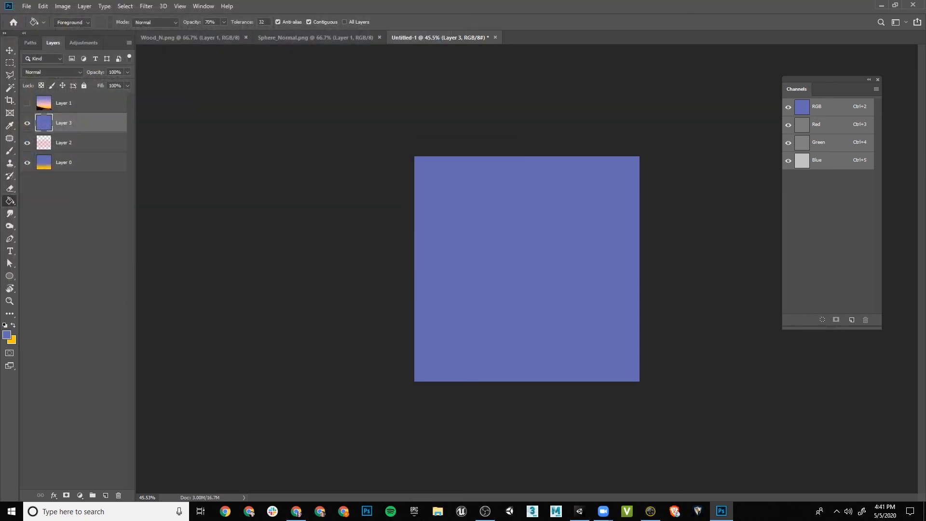
Step: Fill Layer 3 with the yellow background colour and save the image as Bottom_Tex in Targa format in the Assets folder
key(x)
key(alt+BackSpace)
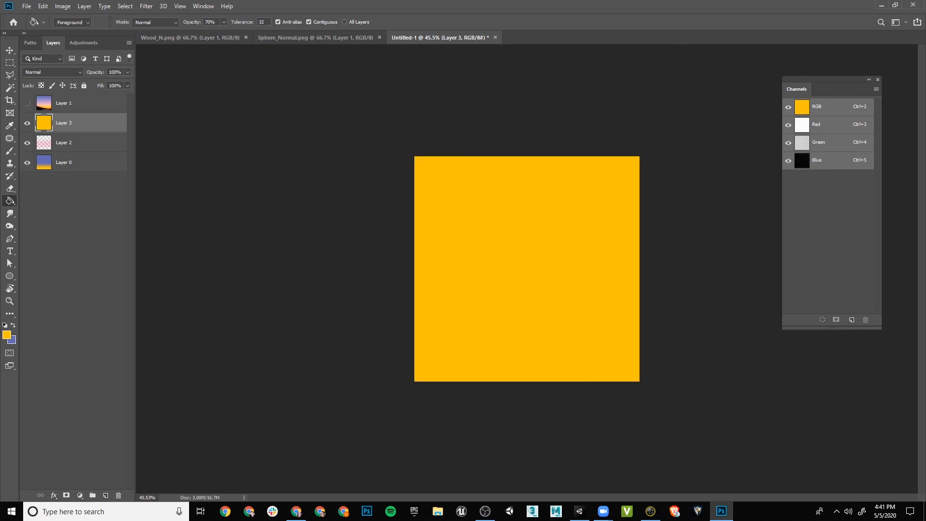
key(ctrl+shift+s)
key(Tab)
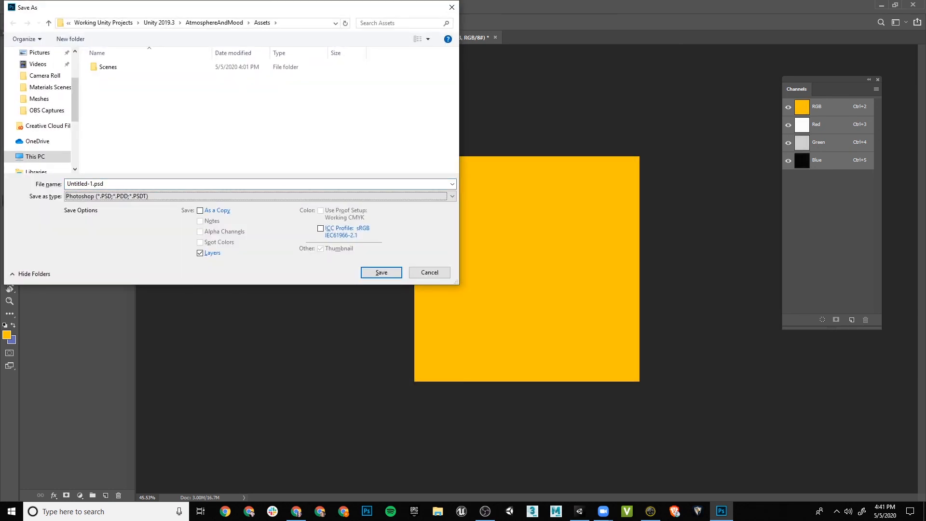
key(t)
key(shift+Tab)
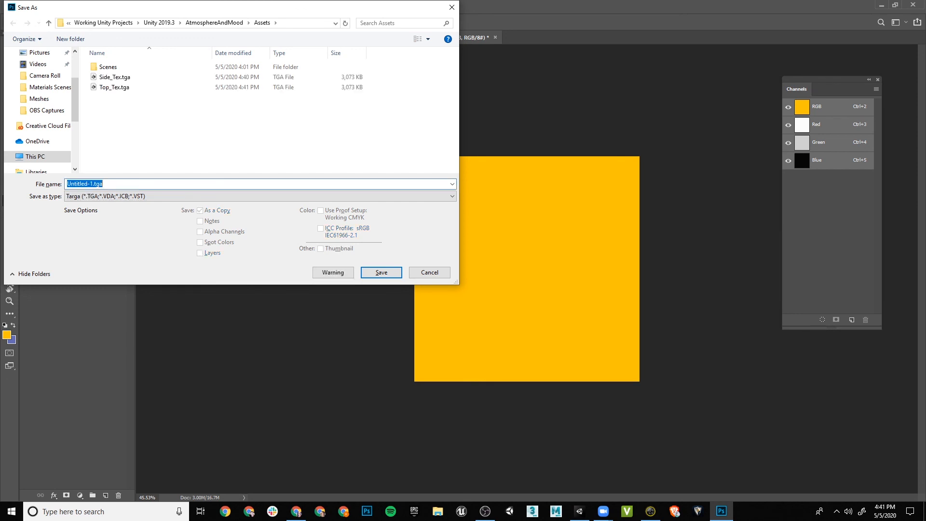
text(Bt)
text(ttom)
text(_Tex)
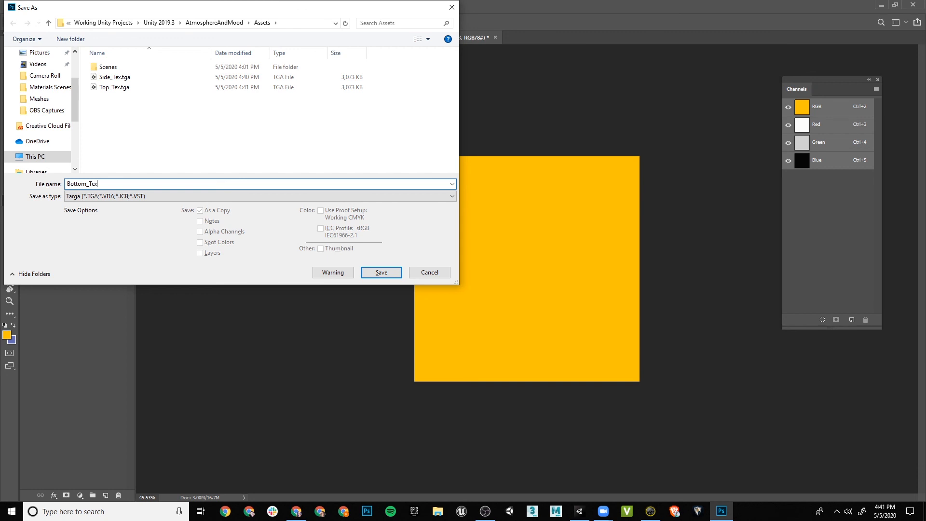
key(Return)
key(Return)
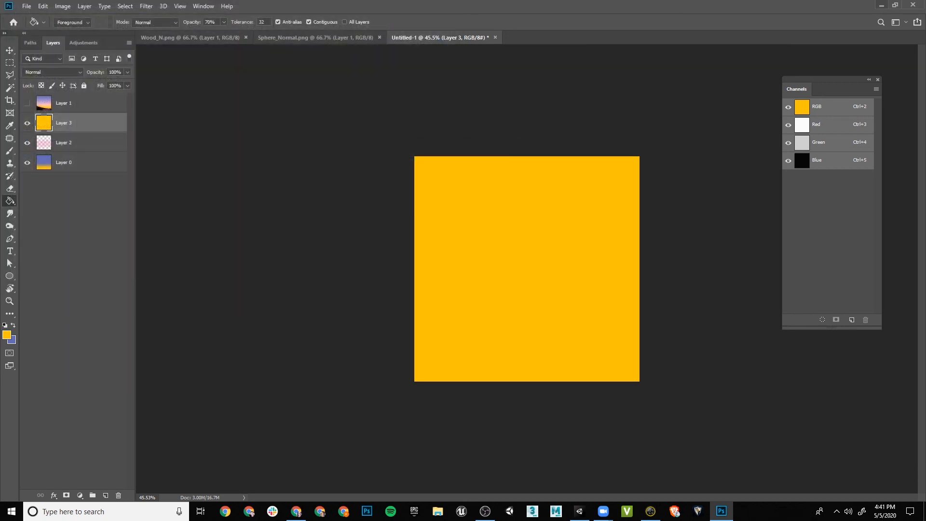
Step: Toggle the visibility of Layers 1, 2 and 3 to compare the sunrise photo with the plain and pink-blended gradients
click(882, 5)
click(637, 28)
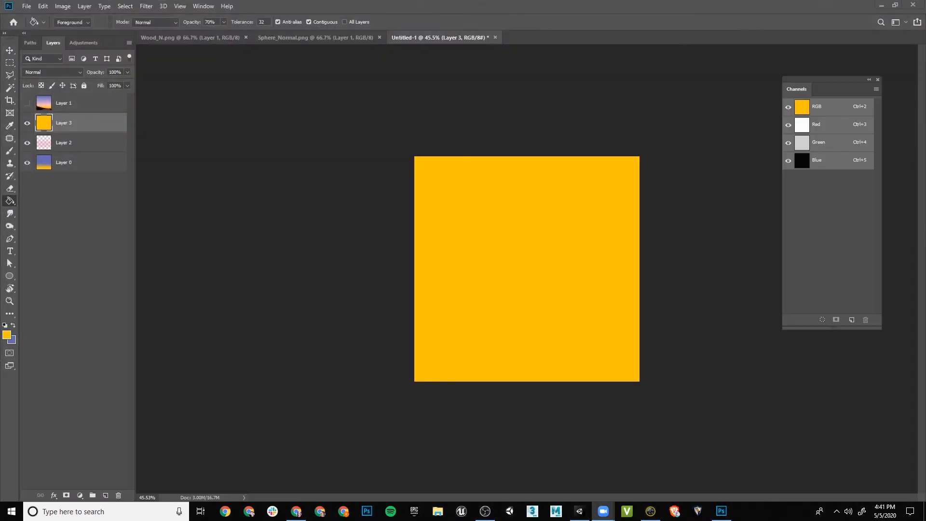
click(27, 143)
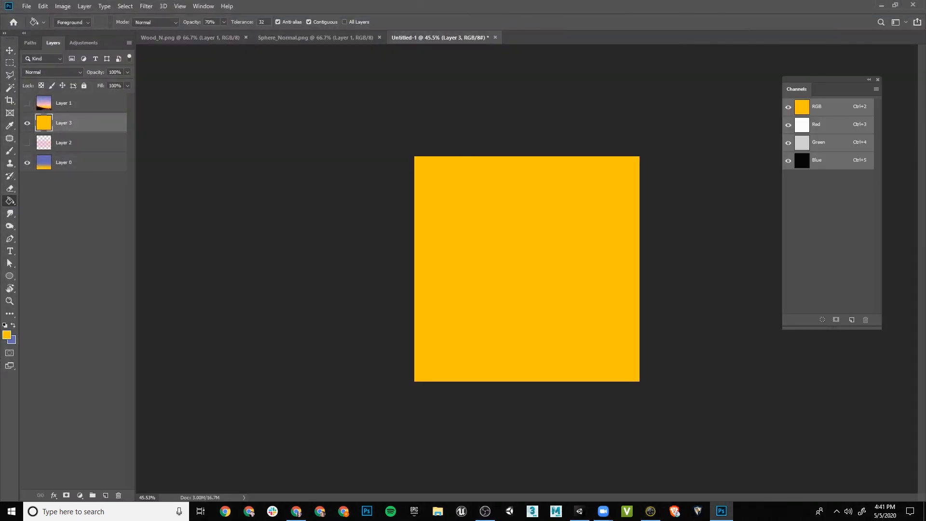
click(27, 123)
click(27, 103)
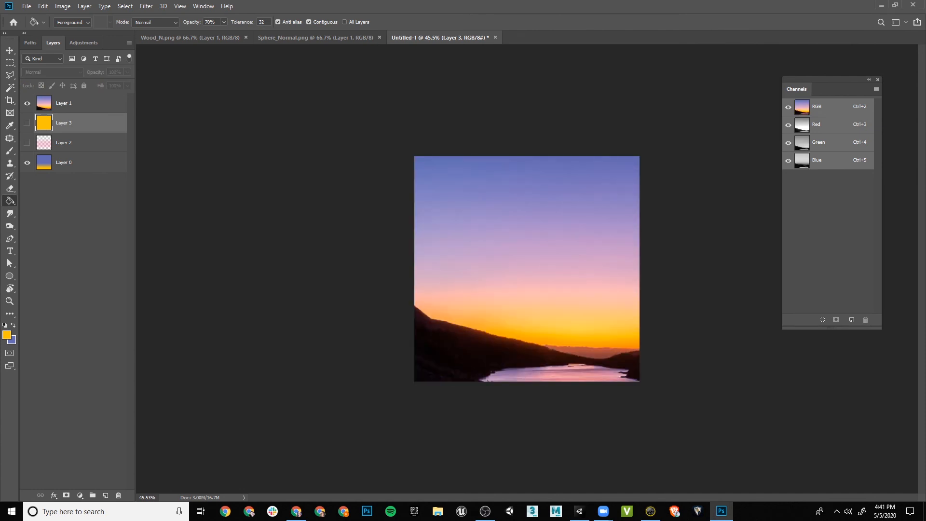
click(27, 103)
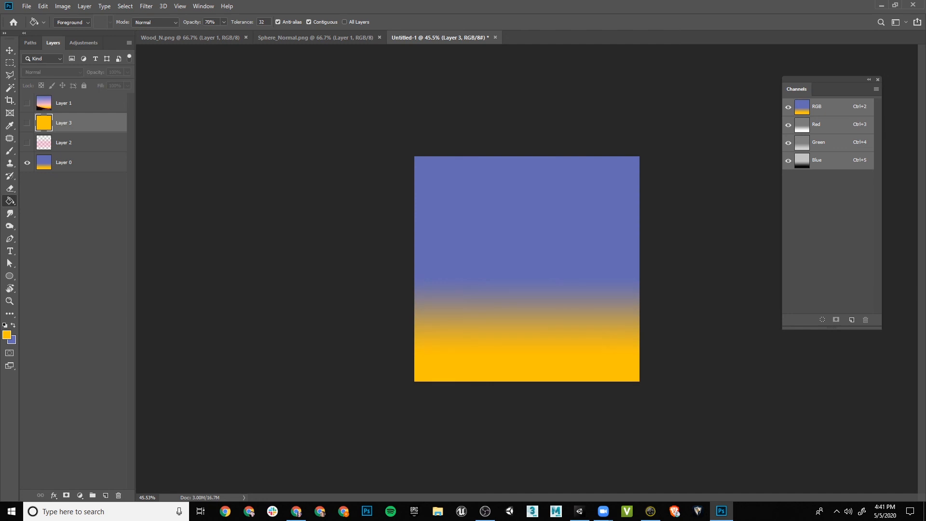
click(27, 143)
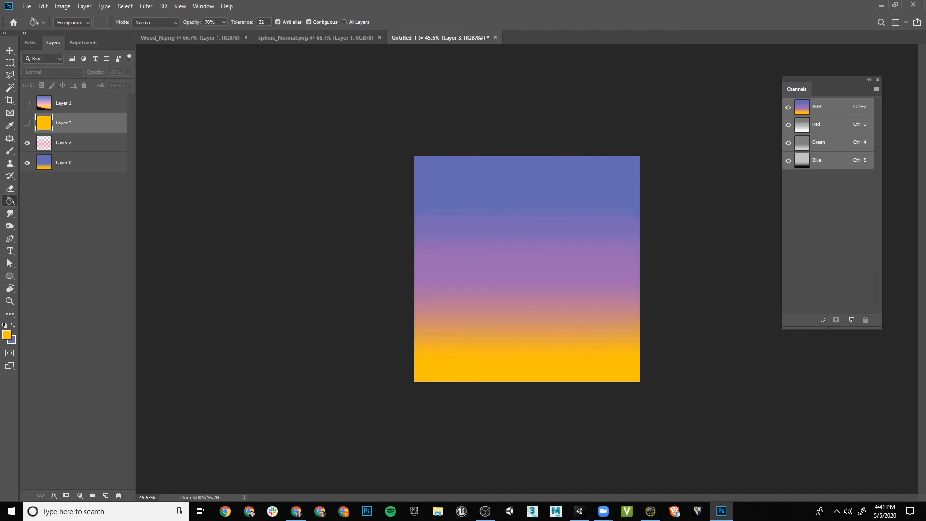
click(27, 103)
click(27, 103)
click(27, 6)
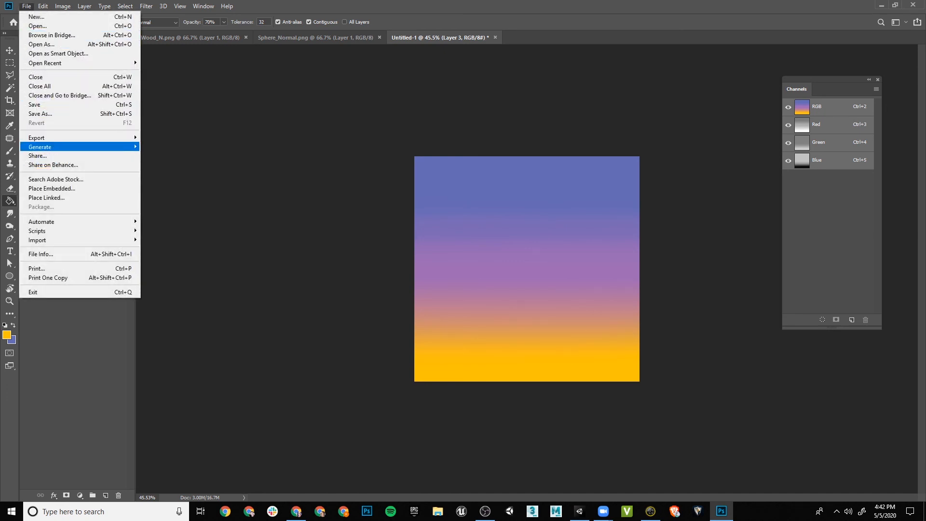
click(38, 114)
Step: Show Layer 3 again and refill it with the solid blue using the Paint Bucket tool
click(27, 123)
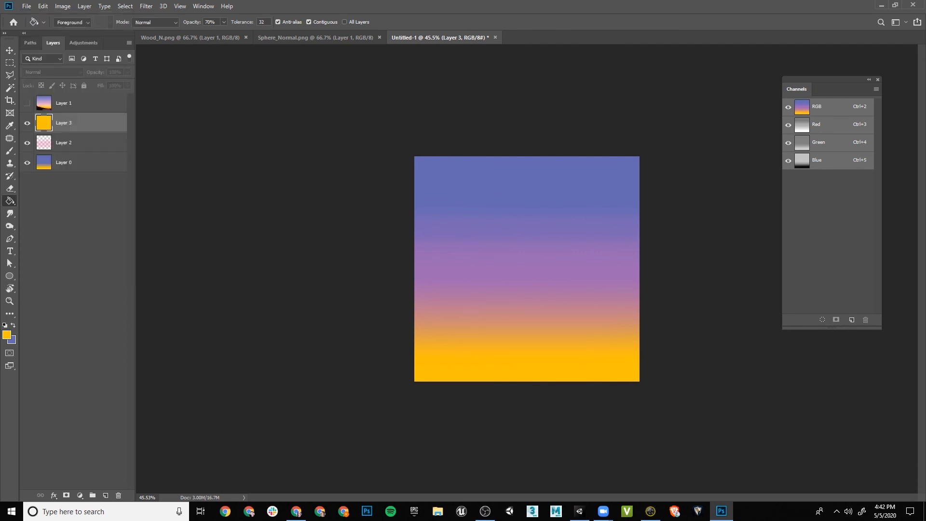
key(x)
key(h)
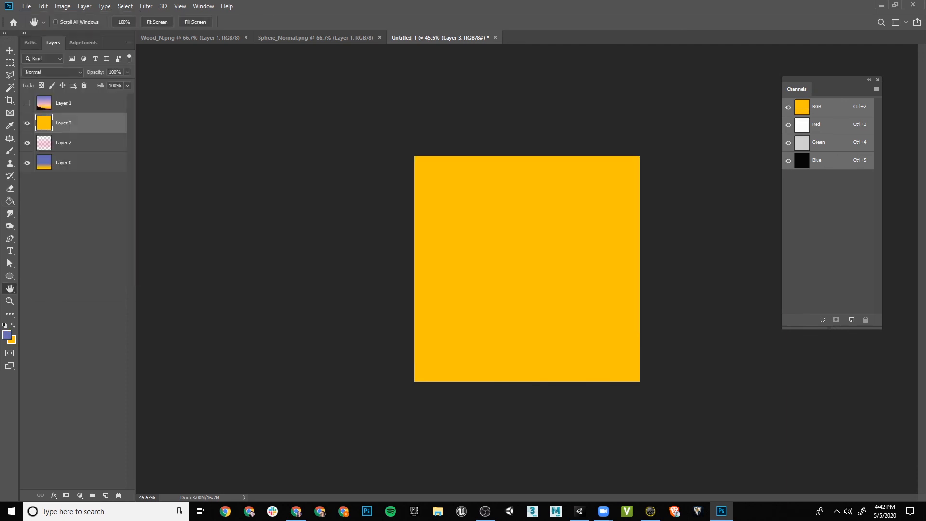
key(g)
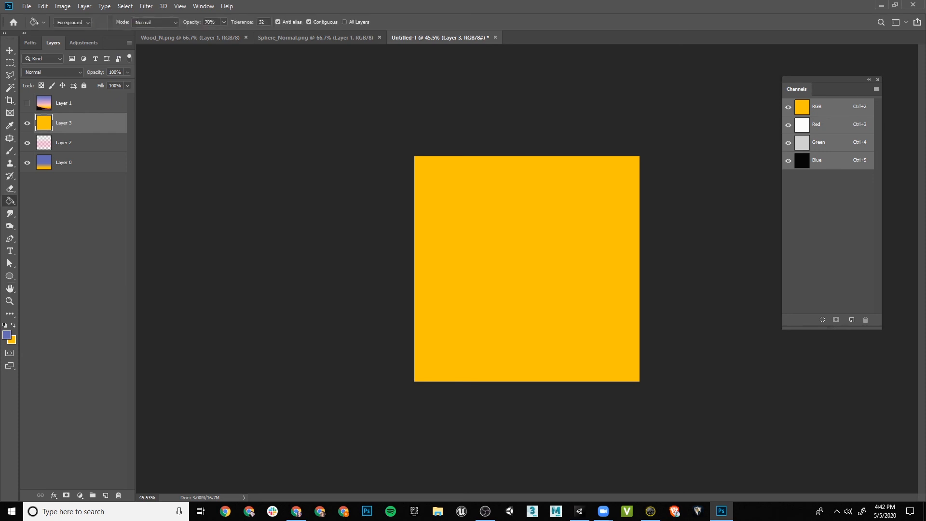
click(527, 269)
click(526, 269)
click(527, 269)
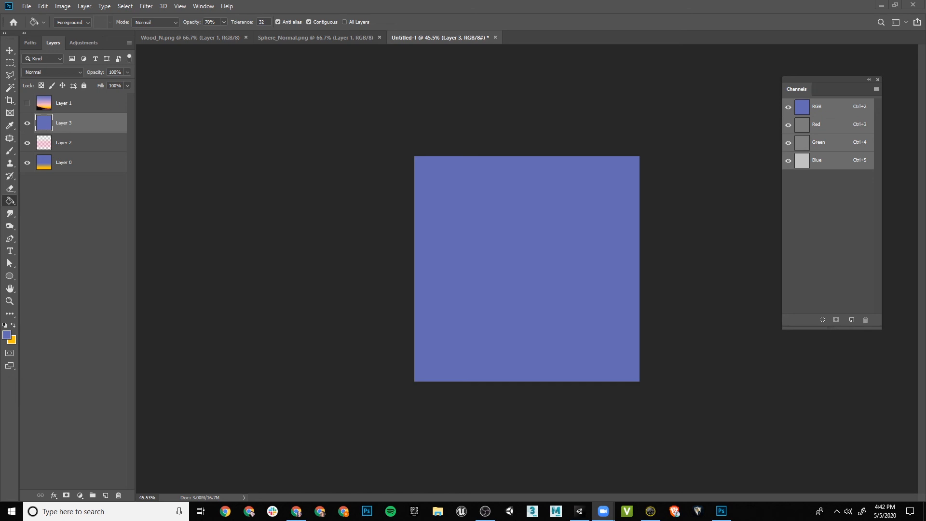
Step: Switch to Unity and preview the imported Side_Tex, Top_Tex and Bottom_Tex textures in the Assets folder
click(579, 511)
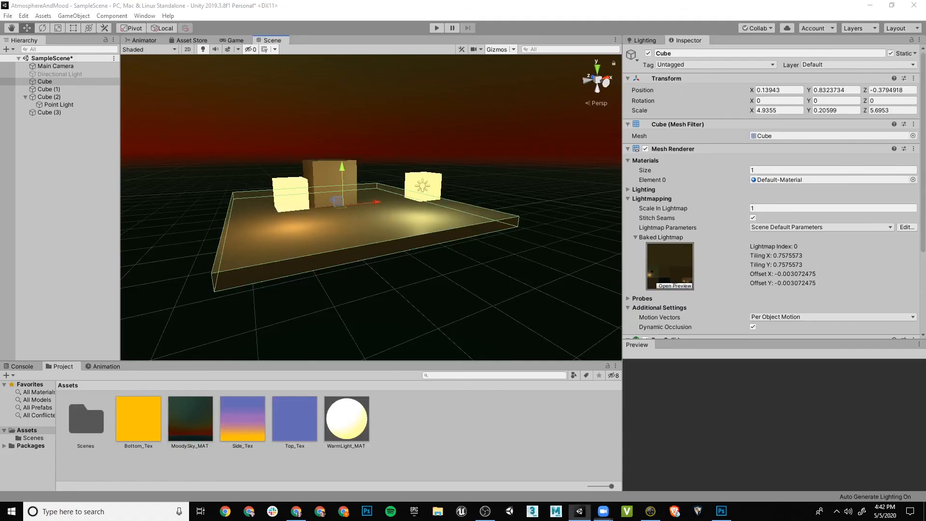
mouse_move(357, 227)
alt+mouse_down()
mouse_move(360, 238)
mouse_move(425, 236)
mouse_move(348, 150)
mouse_move(285, 140)
mouse_move(374, 232)
alt+mouse_up()
alt+middle_drag(207, 160, 348, 199)
click(309, 188)
click(242, 419)
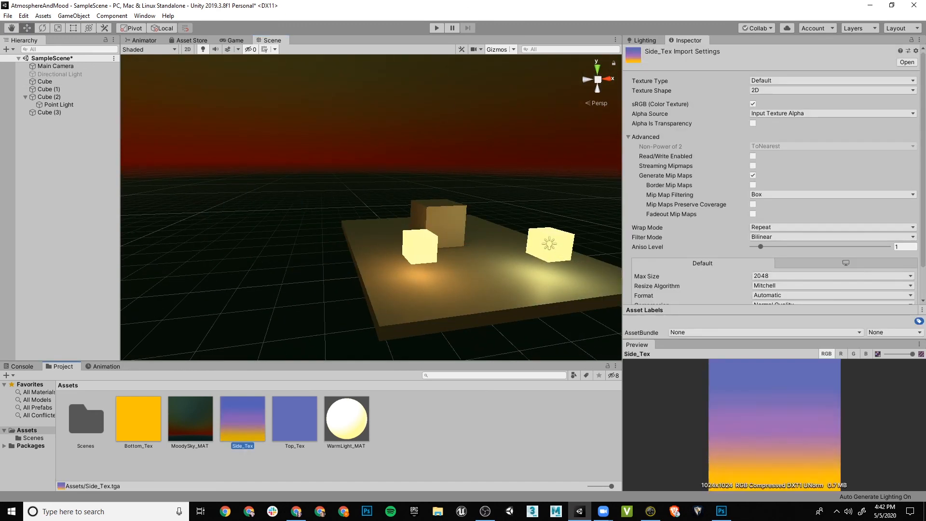
click(295, 419)
click(138, 419)
click(242, 418)
click(295, 418)
click(139, 418)
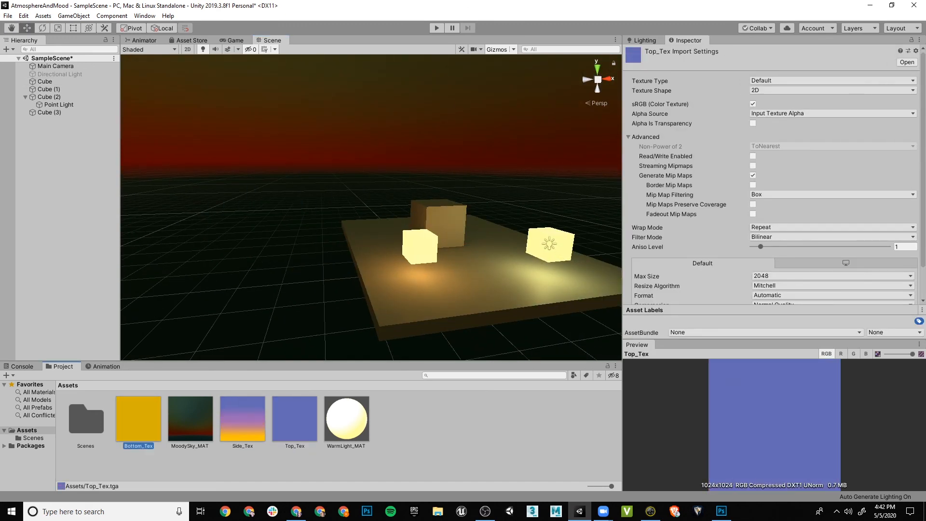
Step: Create a new material in the Assets folder and name it 6Sided_Sky_MAT
right_click(415, 421)
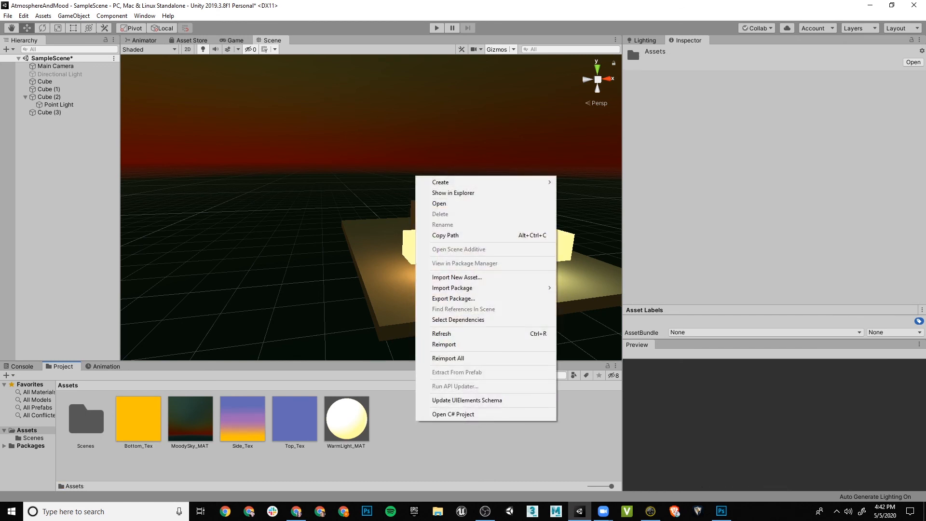
mouse_move(482, 182)
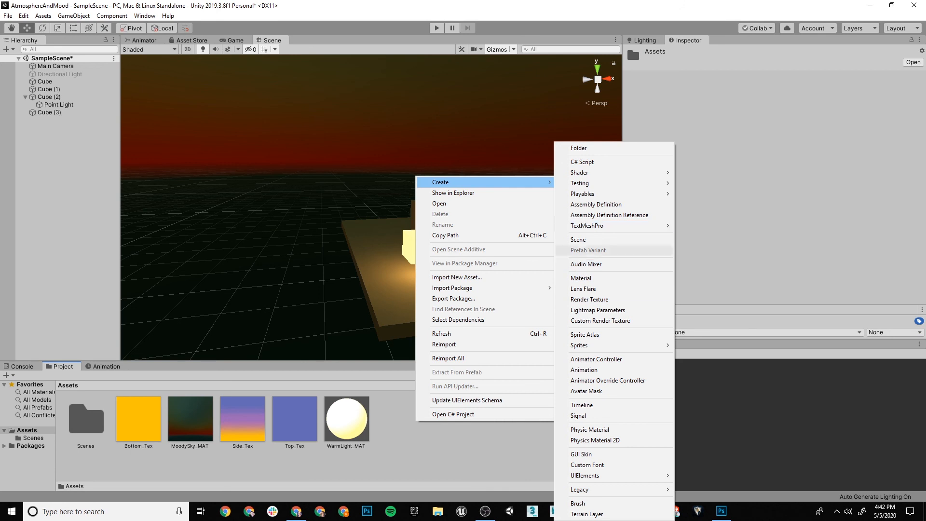
click(581, 278)
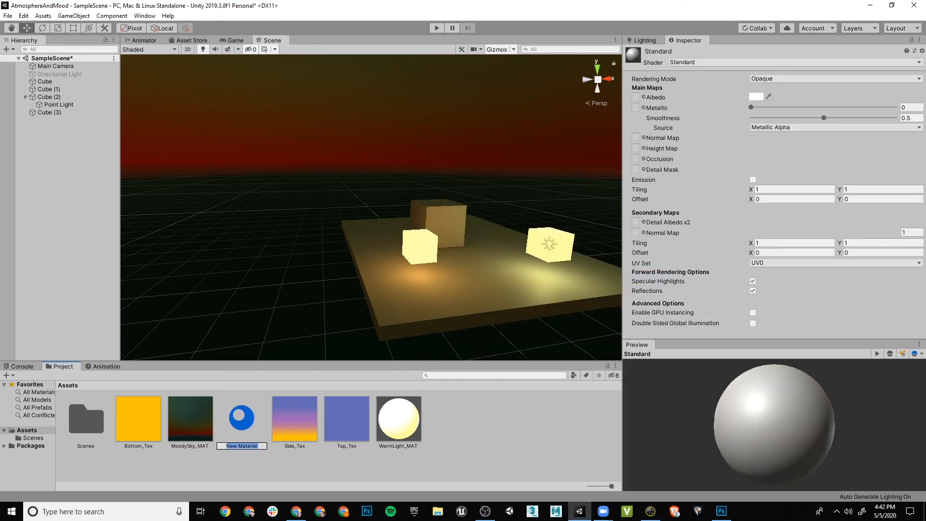
text(6Sided_Sky_MAT)
key(Return)
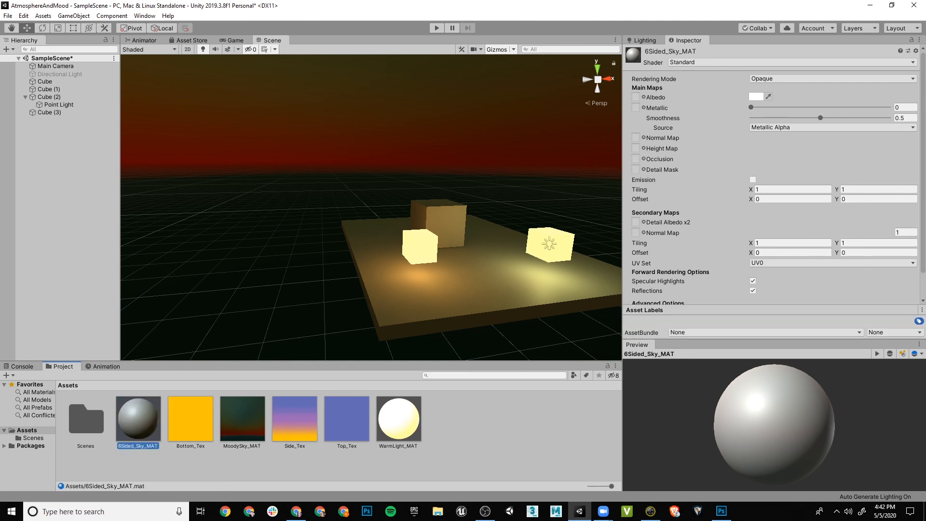
Step: Change the 6Sided_Sky_MAT material's shader to Skybox/6 Sided
click(792, 62)
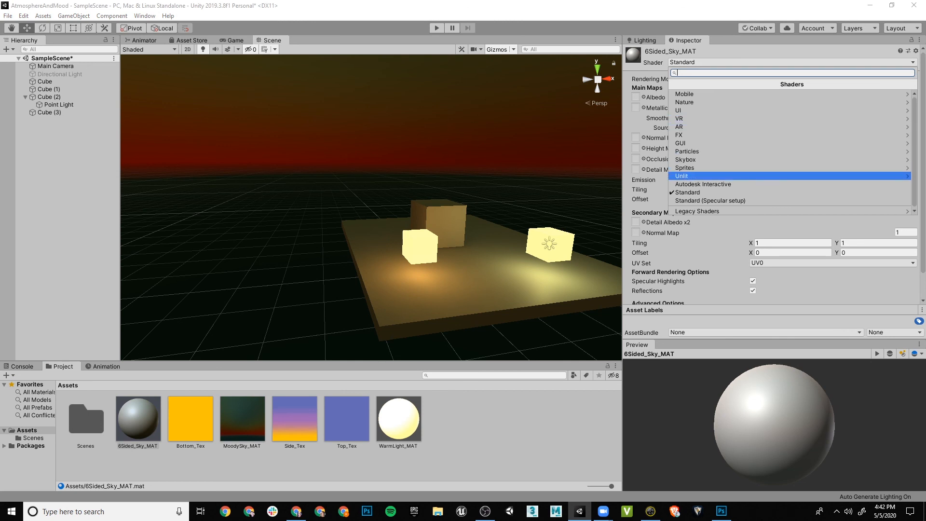
click(686, 160)
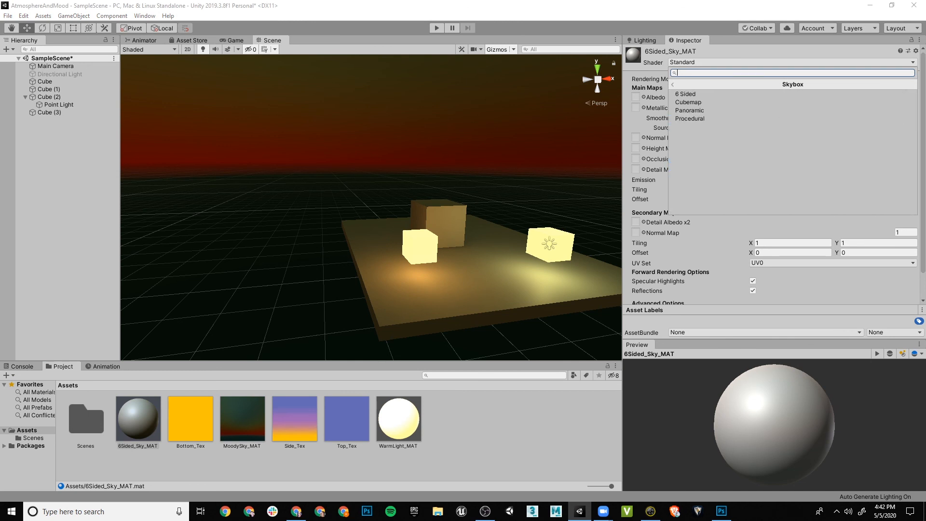
click(685, 94)
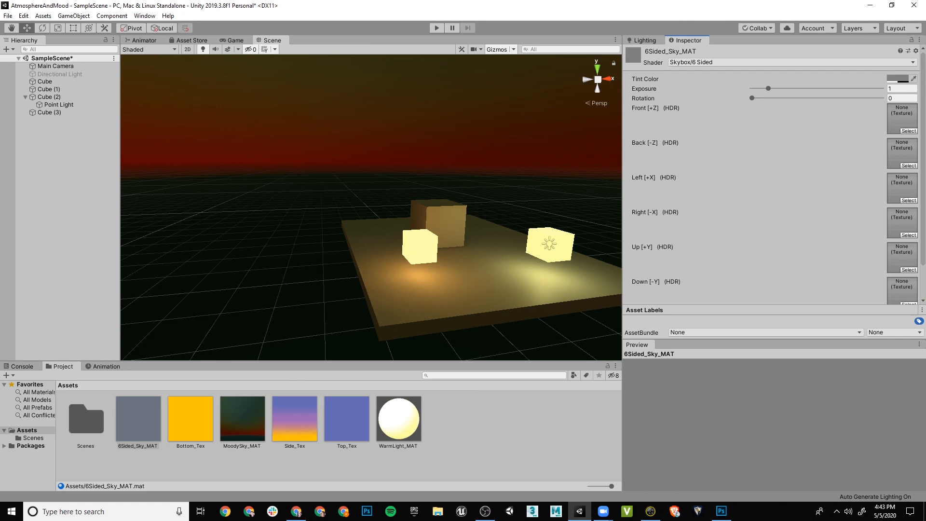
Step: Assign Bottom_Tex to the Down [-Y] slot and Top_Tex to the Up [+Y] slot of 6Sided_Sky_MAT
drag(190, 419, 901, 255)
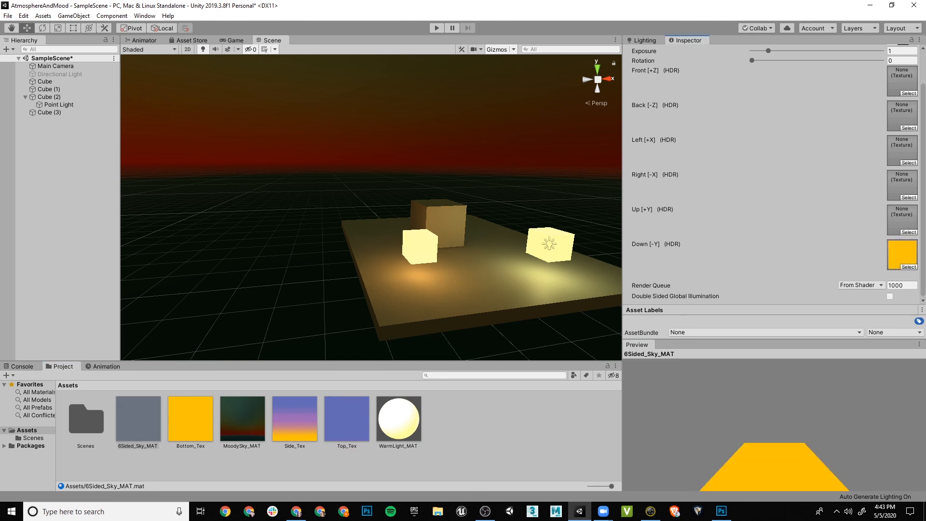
drag(346, 419, 900, 220)
mouse_move(782, 438)
mouse_down()
mouse_move(785, 370)
mouse_move(777, 438)
mouse_up()
Step: Assign Side_Tex to the Right, Left, Back and Front slots of the six-sided sky material
drag(294, 419, 899, 185)
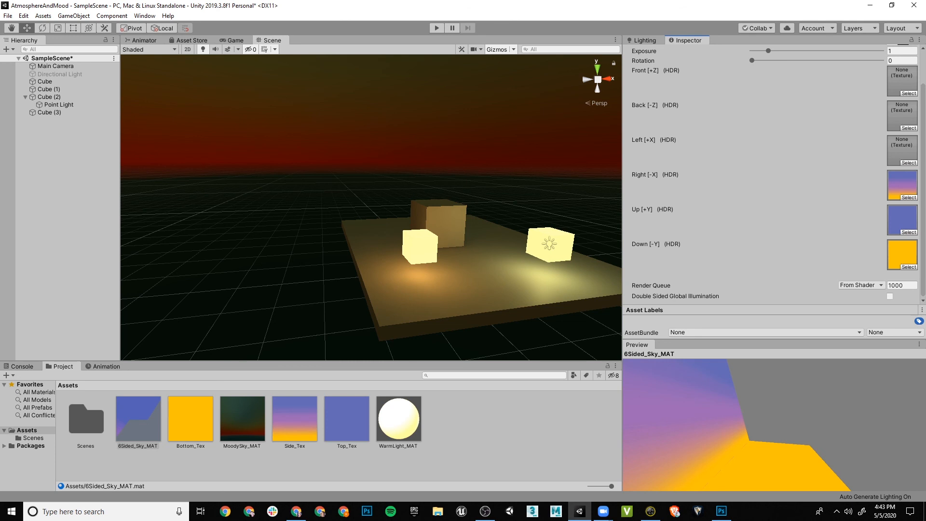
drag(294, 419, 900, 150)
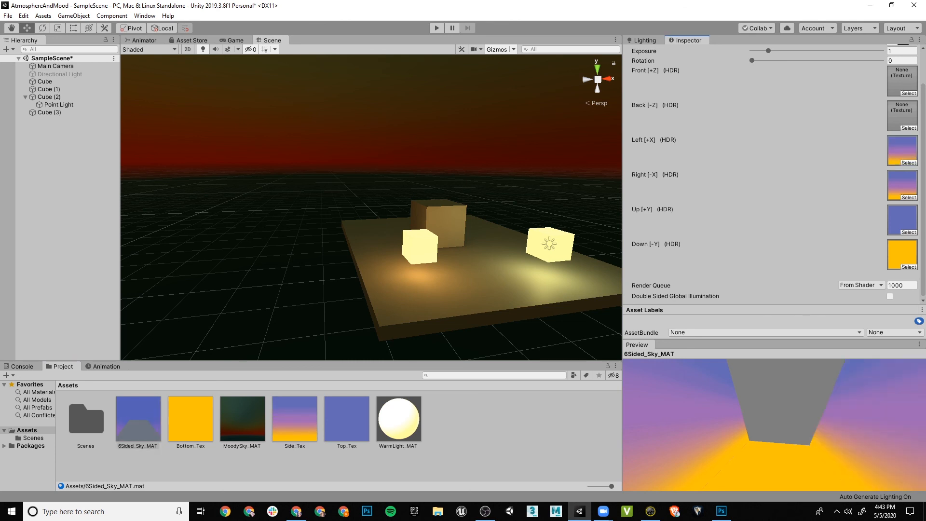
drag(294, 419, 899, 116)
drag(294, 419, 900, 81)
drag(772, 425, 788, 435)
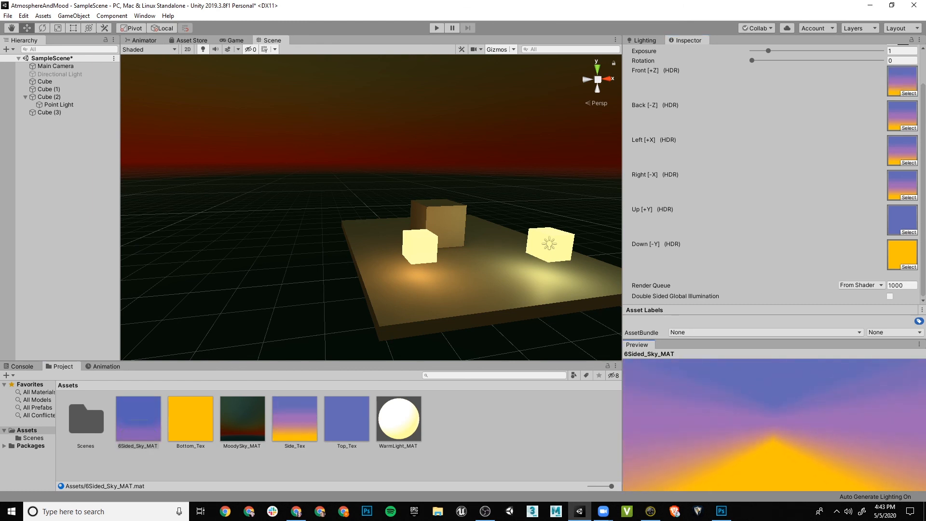
Step: Set 6Sided_Sky_MAT as the scene's Skybox Material in the environment lighting settings
click(645, 40)
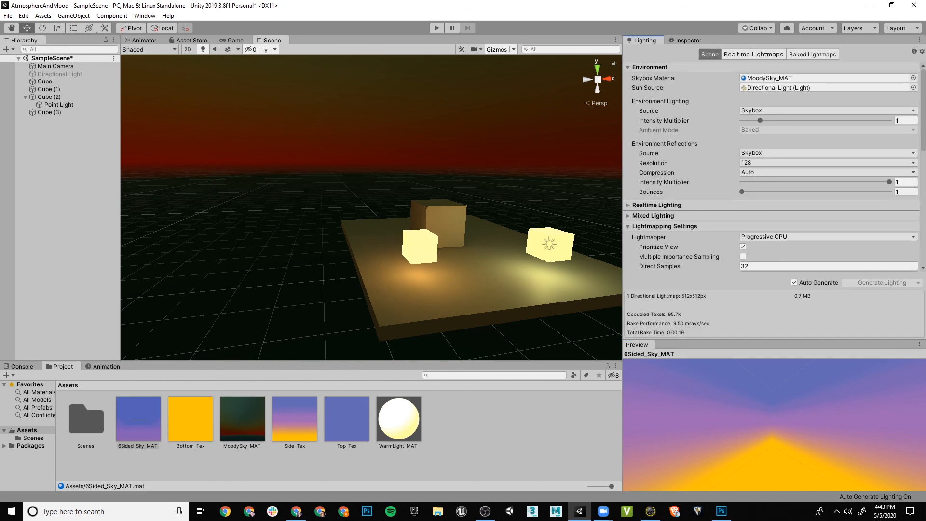
click(294, 420)
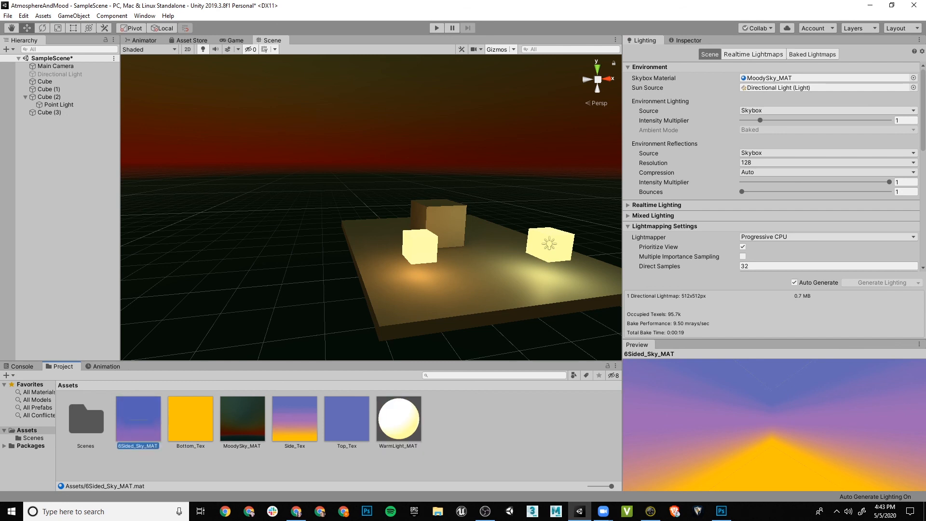
drag(138, 420, 792, 78)
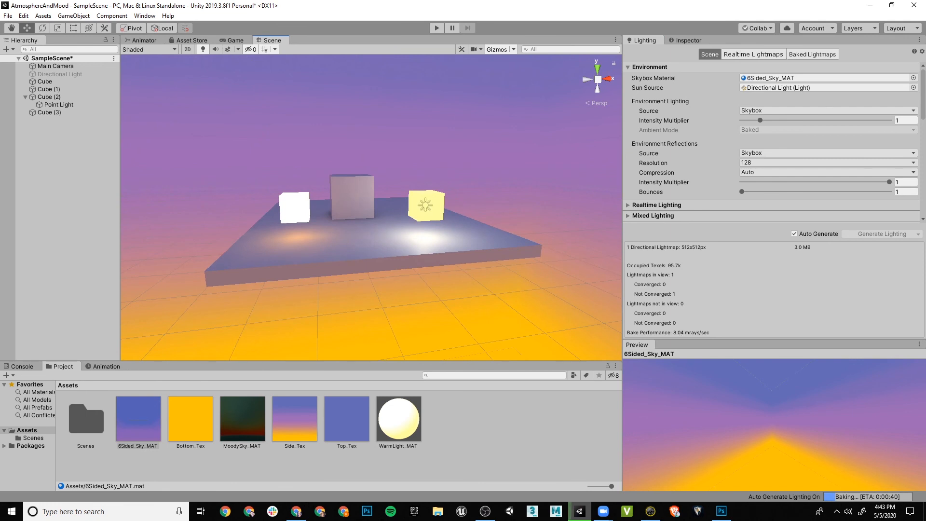
Step: Examine the new skybox and its lighting on the platform and cubes from several angles, and preview the Side_Tex texture
alt+drag(470, 179, 359, 179)
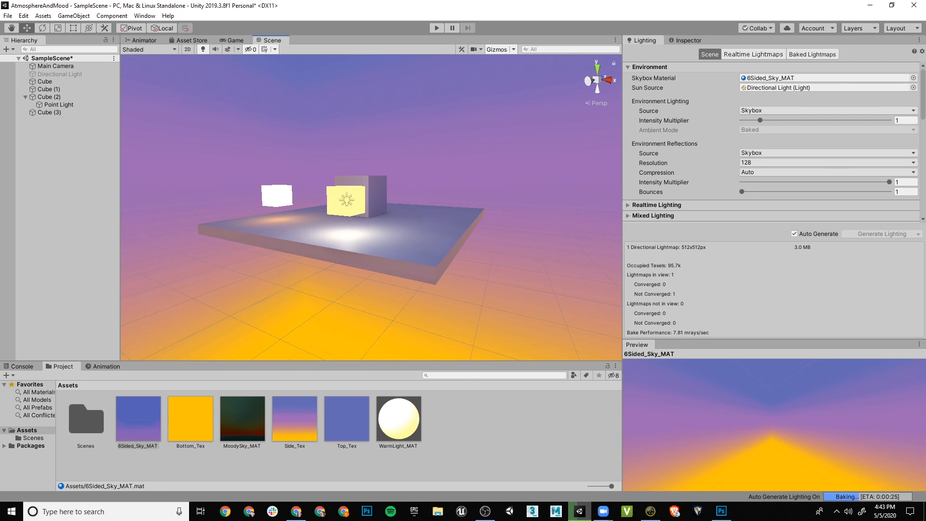
middle_drag(255, 221, 299, 235)
alt+drag(299, 236, 170, 200)
right_drag(371, 208, 362, 159)
alt+drag(362, 208, 449, 141)
scroll(434, 207, up, 5)
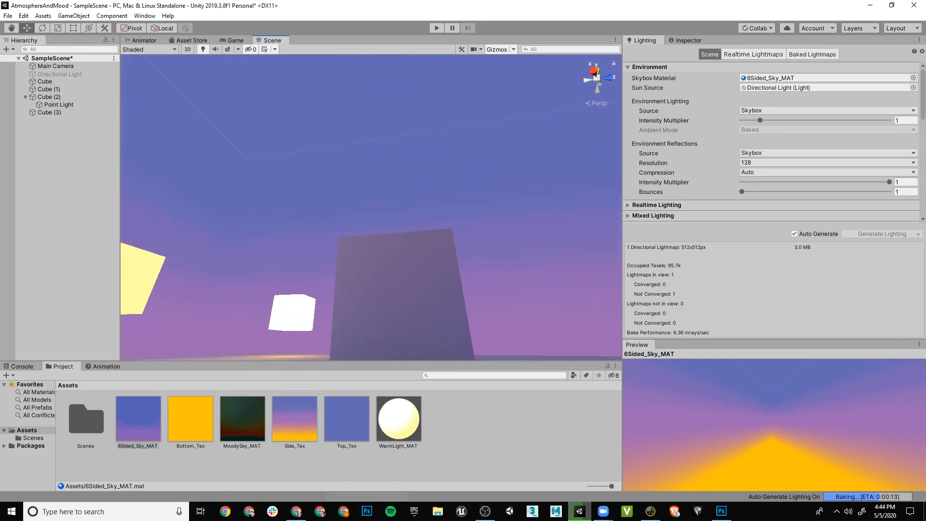
click(295, 419)
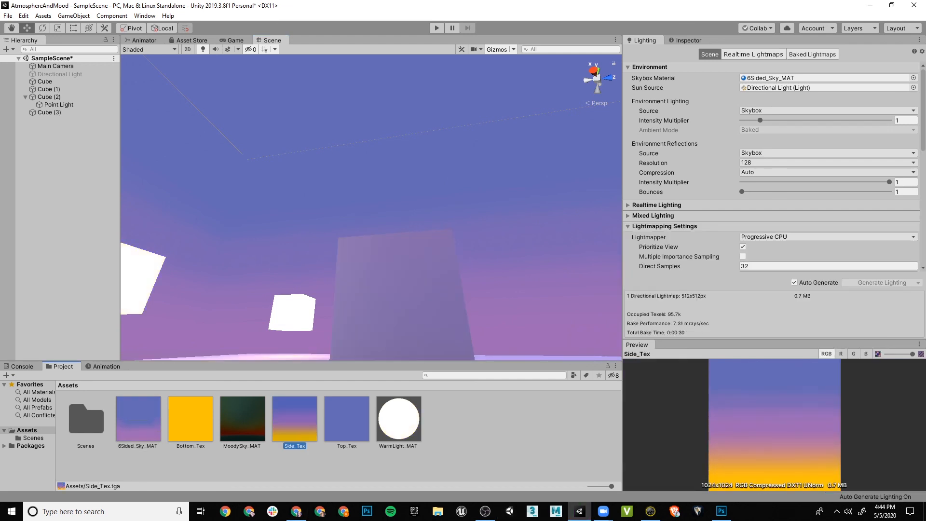
alt+drag(372, 208, 251, 241)
alt+right_drag(251, 242, 179, 226)
alt+middle_drag(178, 227, 188, 203)
alt+drag(188, 202, 150, 134)
mouse_move(333, 203)
alt+mouse_down()
mouse_move(321, 256)
mouse_move(343, 191)
alt+mouse_up()
alt+middle_drag(342, 191, 314, 285)
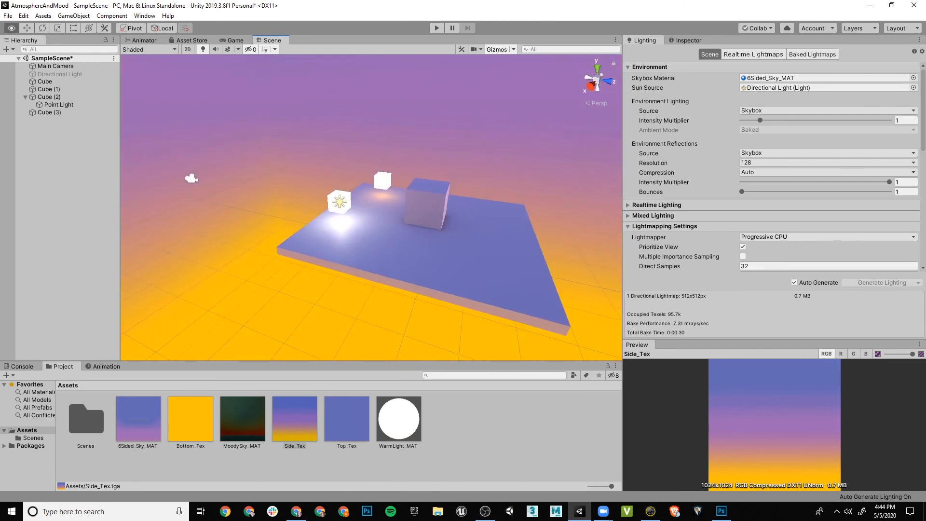
alt+right_drag(313, 285, 376, 275)
alt+drag(376, 275, 135, 266)
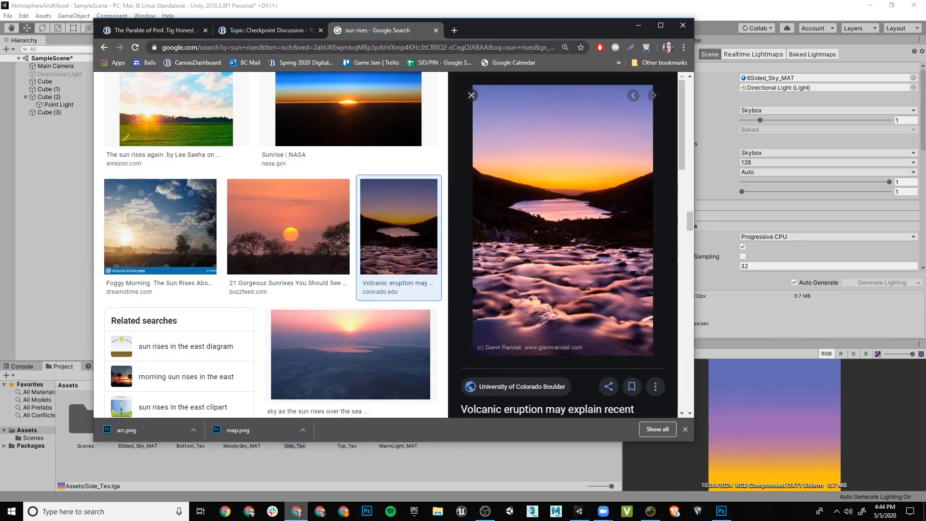
Step: View the sunrise reference photo in the browser, switch to Photoshop, and hide Layer 3 and Layer 2
click(297, 511)
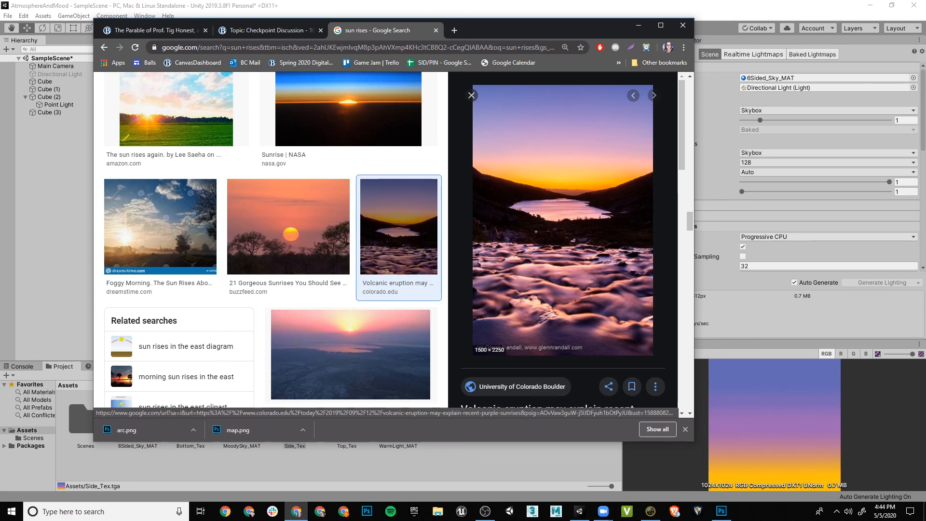
click(367, 511)
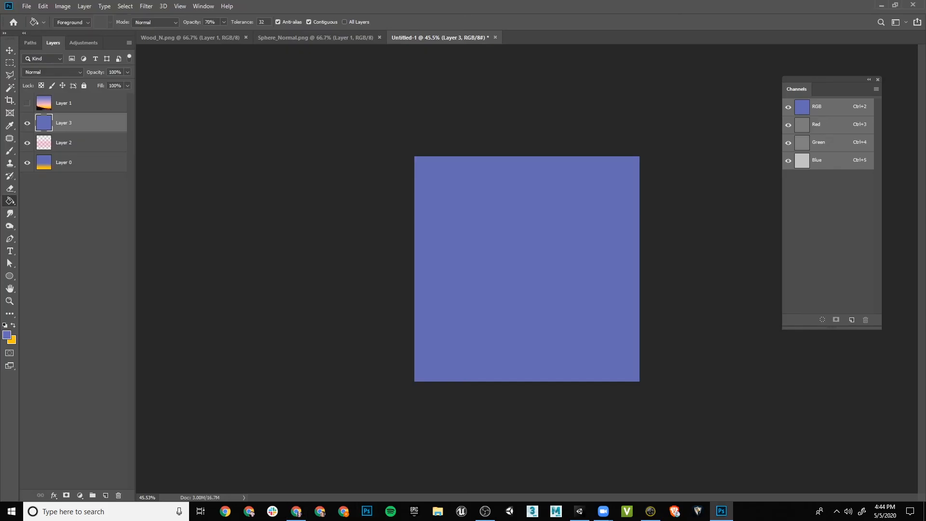
click(27, 123)
click(27, 142)
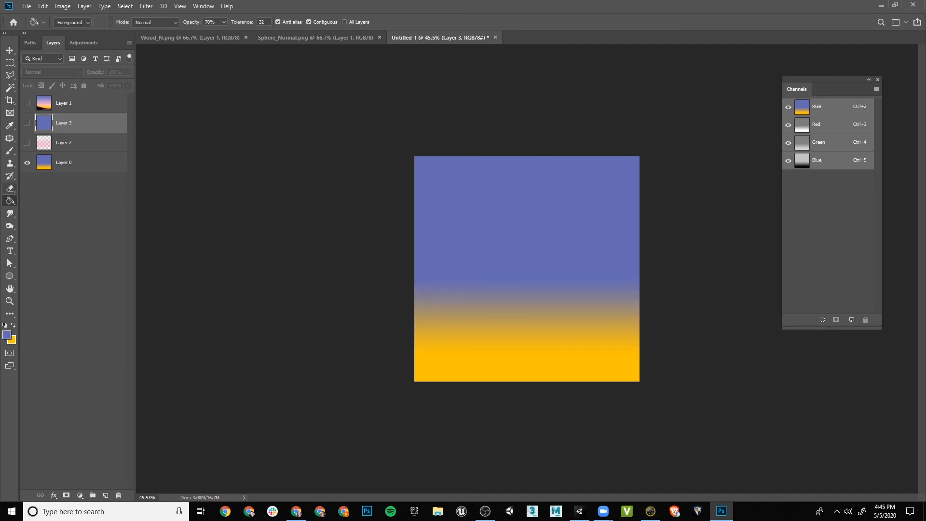
Step: Select the Gradient tool and toggle Layers 1, 0 and 2 to compare the sunrise photo with the plain and pink-blended gradients
right_click(9, 201)
click(52, 201)
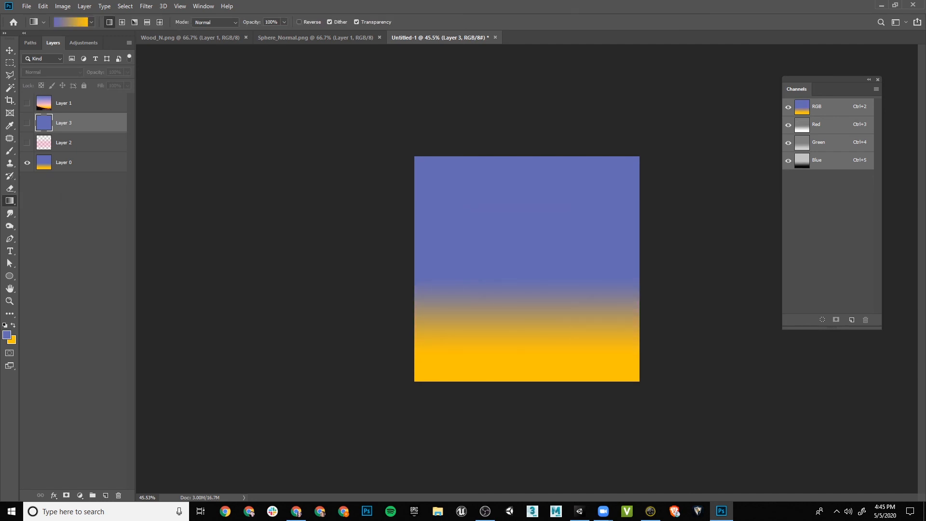
click(27, 103)
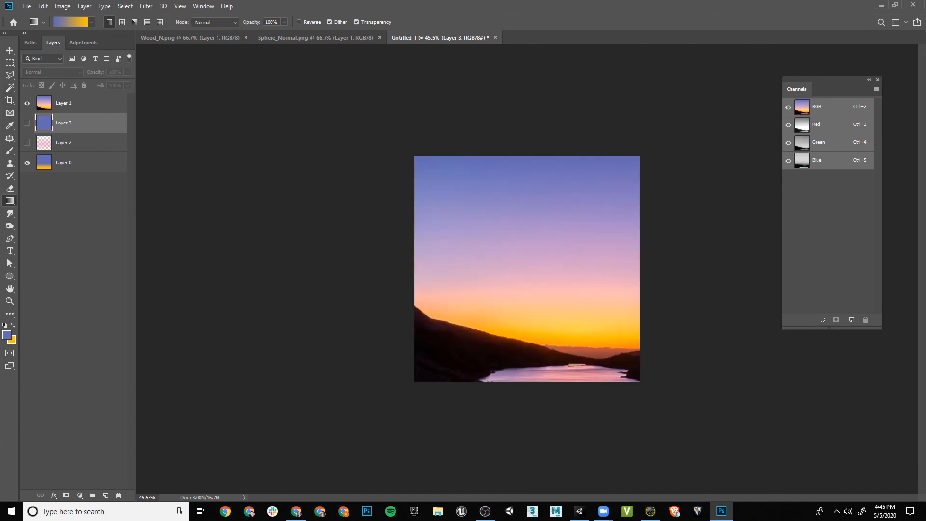
click(27, 103)
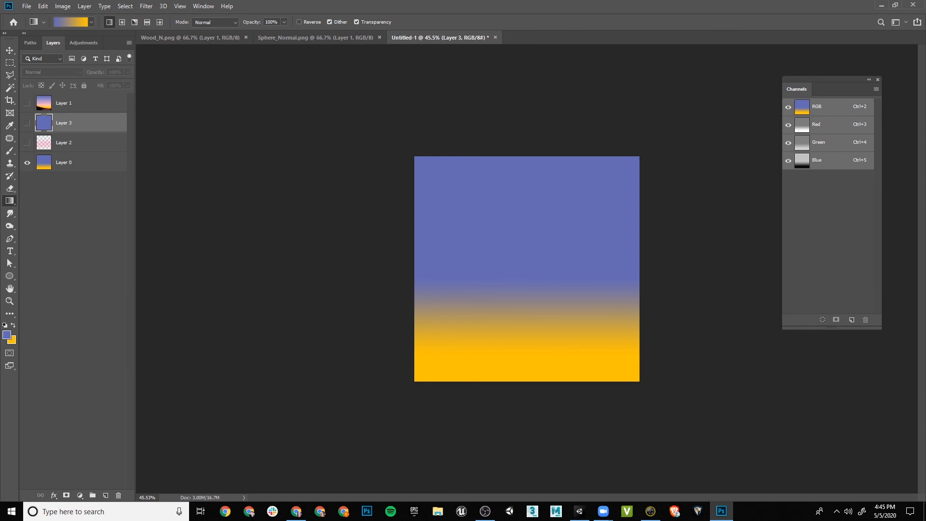
click(27, 162)
click(27, 142)
click(27, 162)
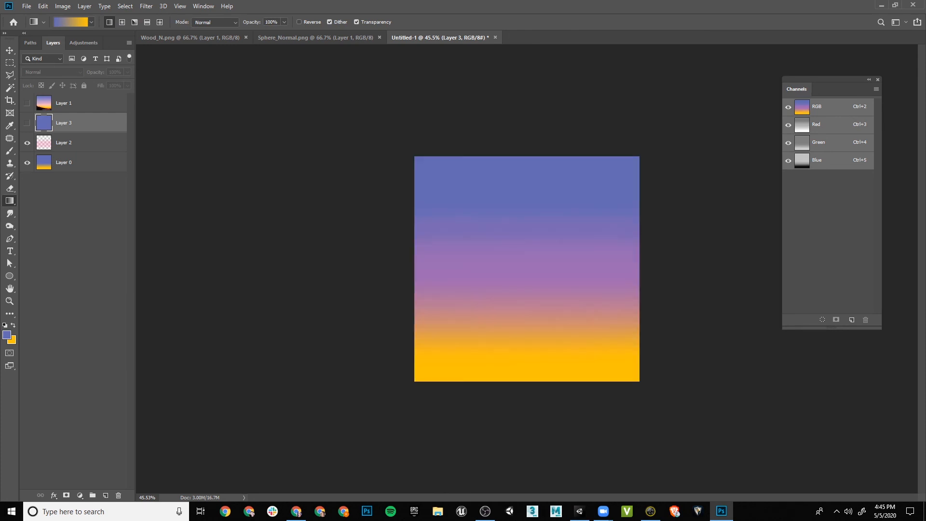
click(27, 142)
click(27, 142)
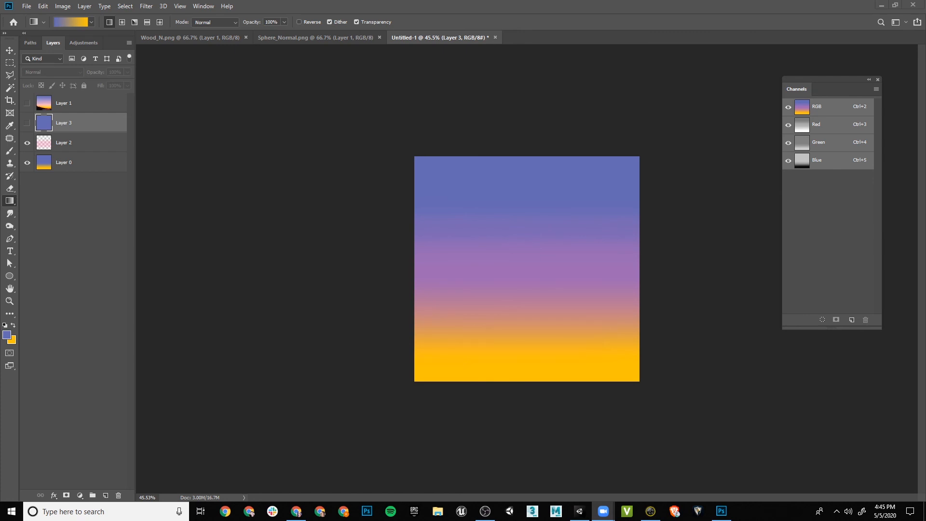
Step: Stamp the visible gradient layers into a new merged layer above Layer 2
click(10, 225)
click(41, 236)
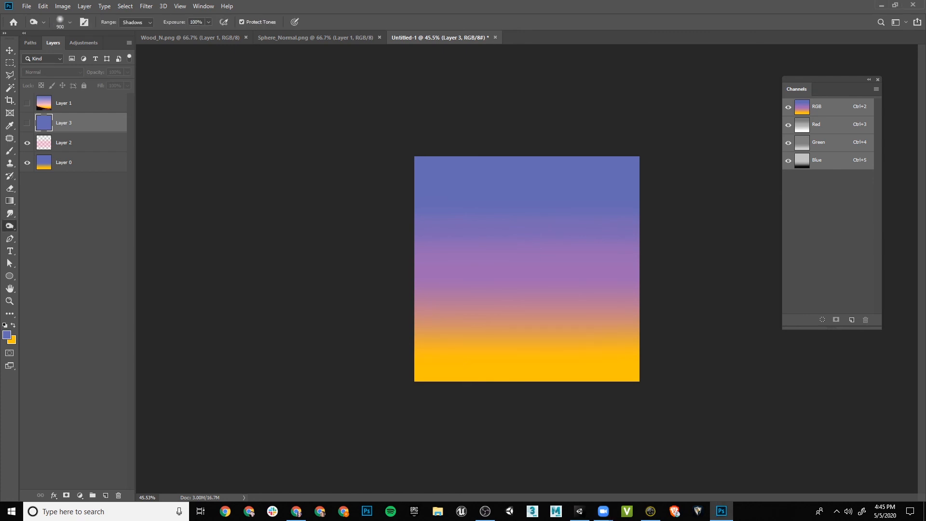
click(73, 143)
key(ctrl+shift+alt+e)
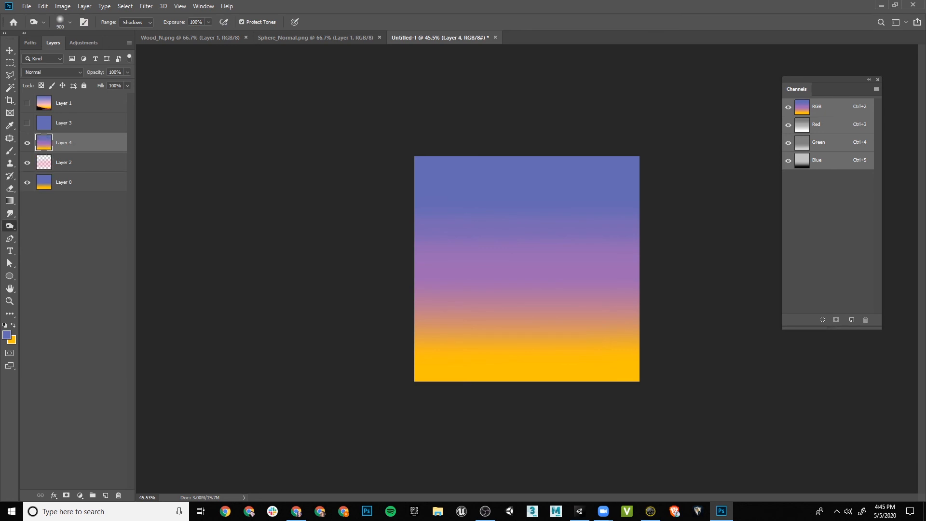
Step: Try brightening the pink band with the Dodge tool in the Midtones range at 50% exposure, and undo the stroke
click(10, 213)
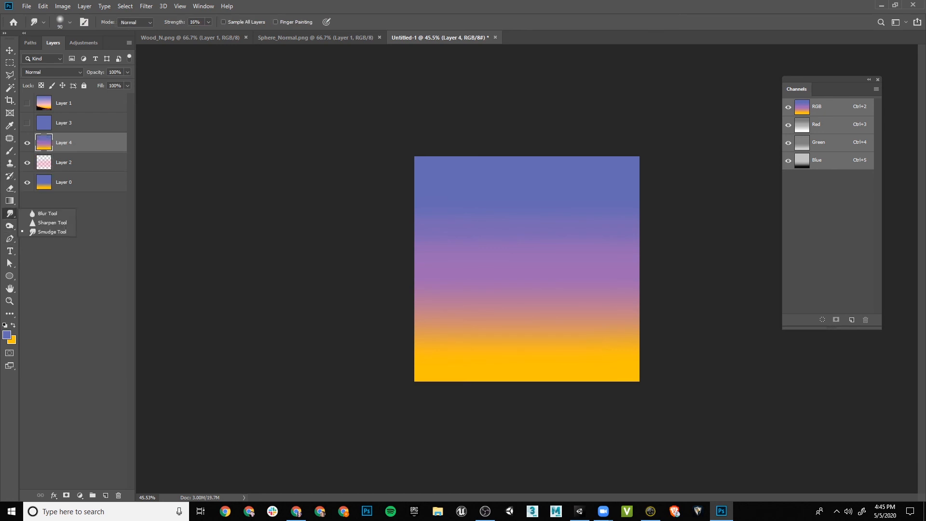
click(10, 226)
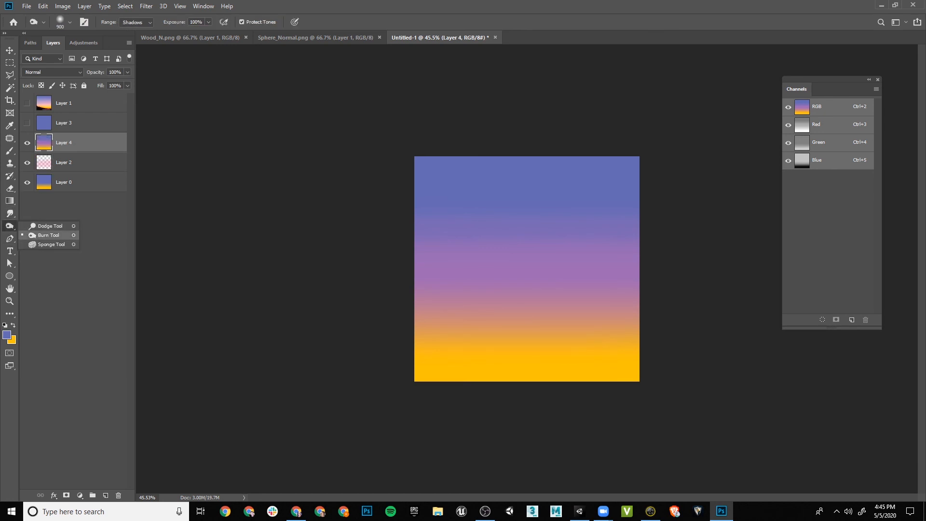
click(48, 226)
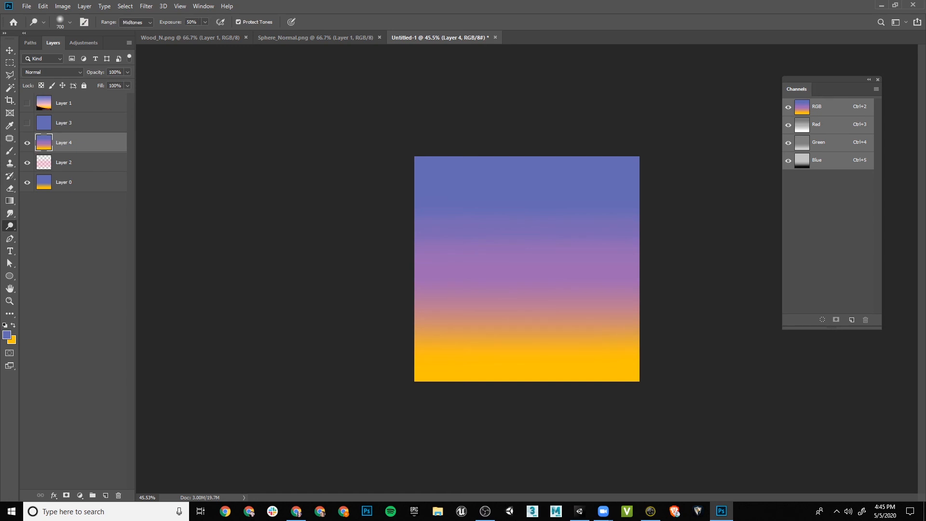
drag(419, 279, 617, 280)
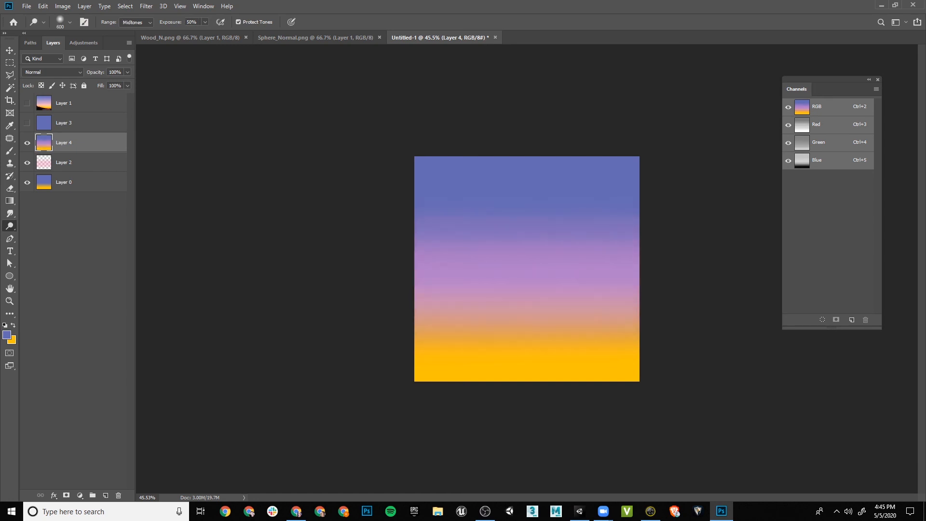
key(ctrl+z)
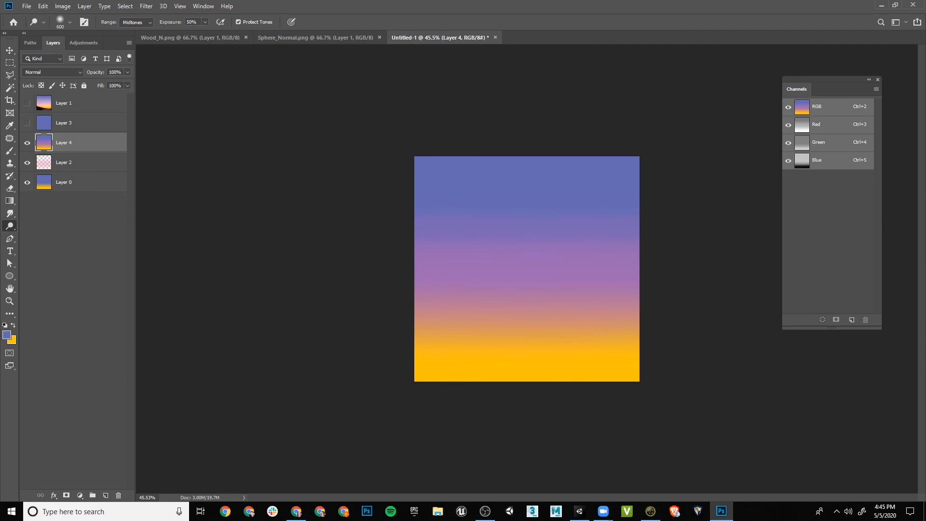
Step: Try brightening the pink band with the Dodge tool in the Shadows and Highlights ranges, keep Highlights selected, and undo the stroke
click(137, 22)
click(132, 28)
drag(425, 284, 617, 284)
click(137, 22)
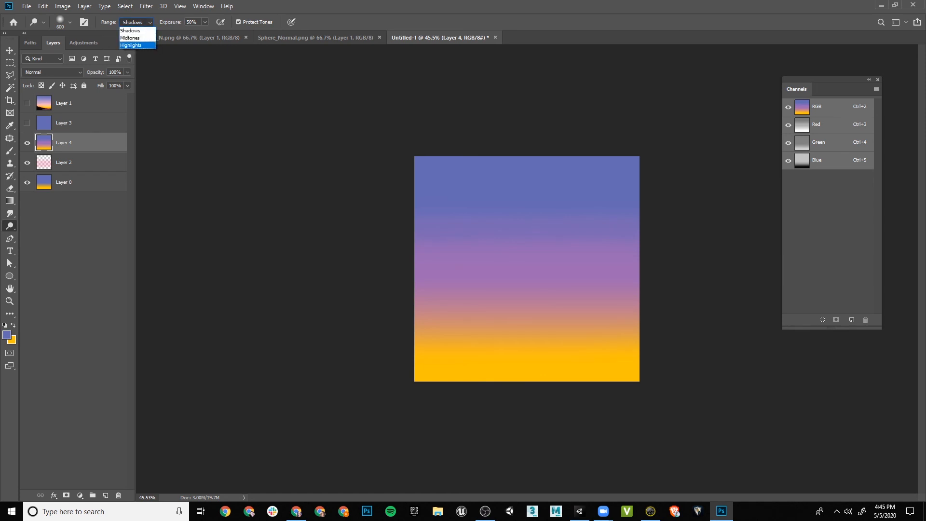
click(133, 45)
drag(424, 290, 627, 289)
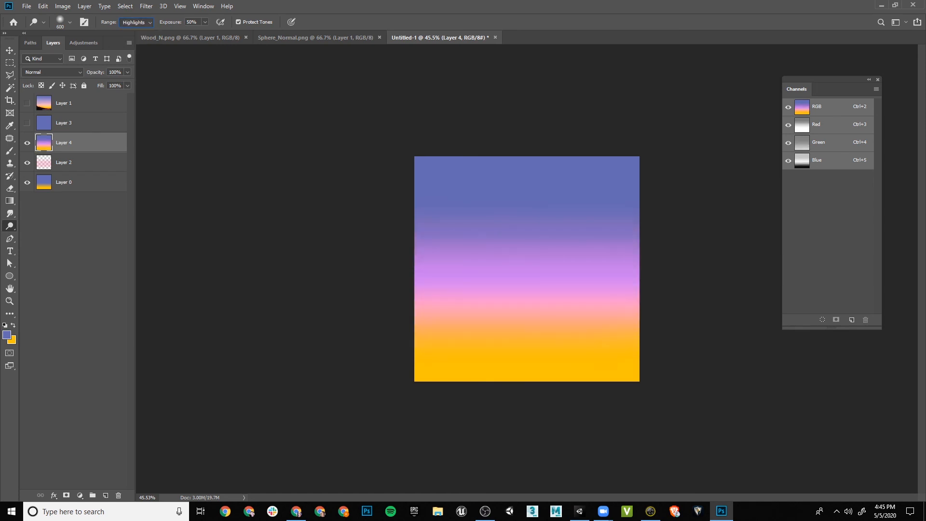
key(ctrl+z)
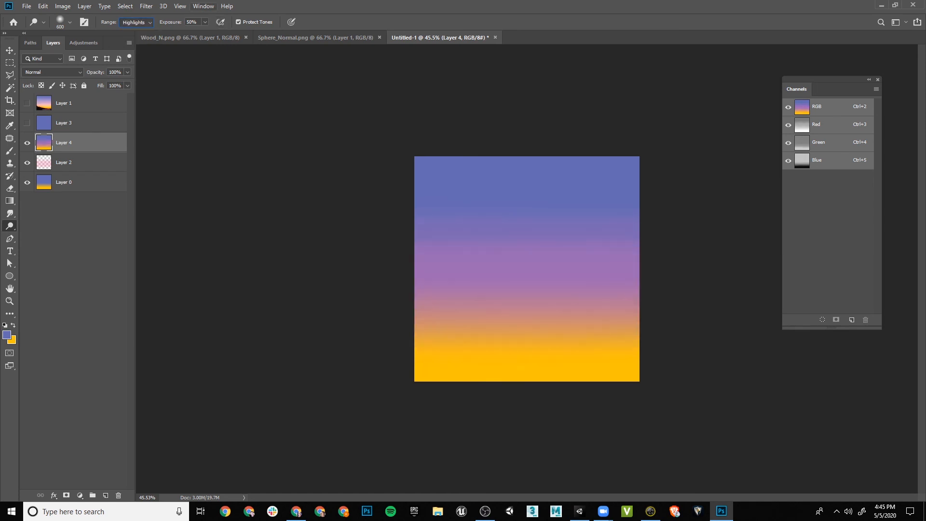
Step: Lower the Dodge exposure to 16% and brighten the pink band and its transition to orange on Layer 4
click(205, 22)
drag(206, 33, 191, 33)
drag(410, 281, 644, 280)
key(ctrl+z)
drag(410, 313, 644, 313)
drag(416, 286, 638, 305)
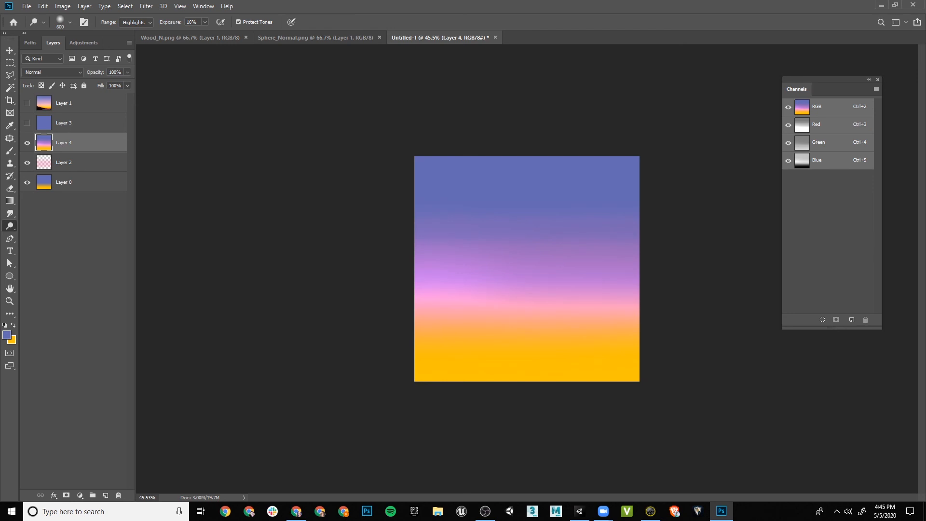
Step: Save the brightened gradient as a Targa file over Side_Tex.tga in the project's Assets folder
key(ctrl+shift+s)
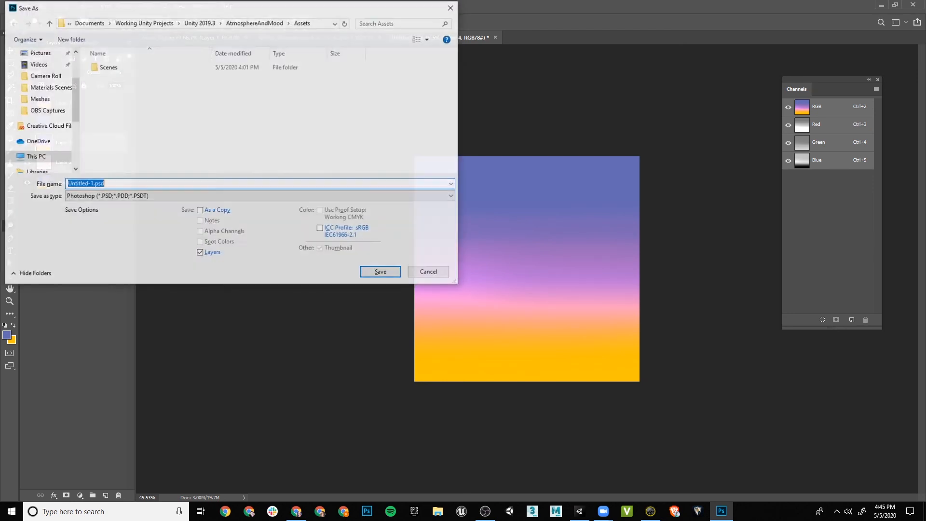
click(116, 88)
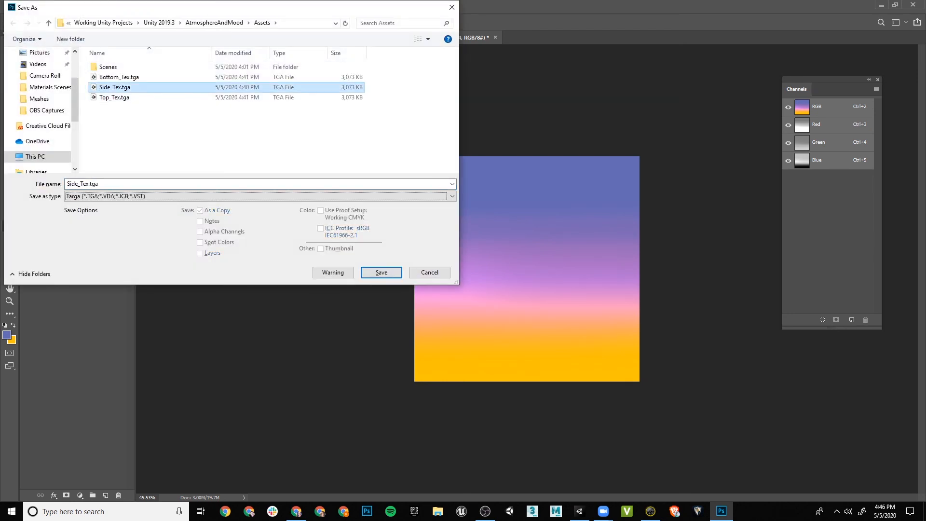
key(Return)
key(Left)
key(Return)
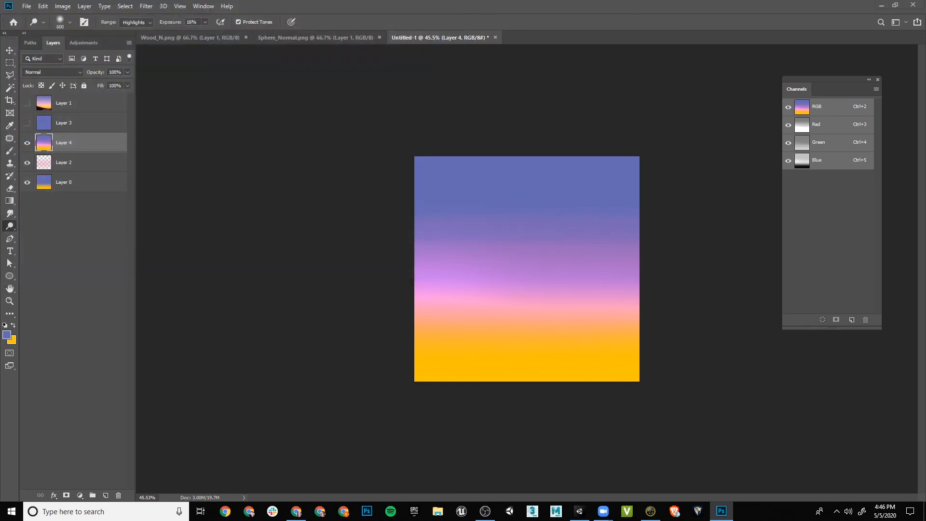
Step: Switch to Unity and examine the updated skybox around the platform and at its corner seams
click(882, 5)
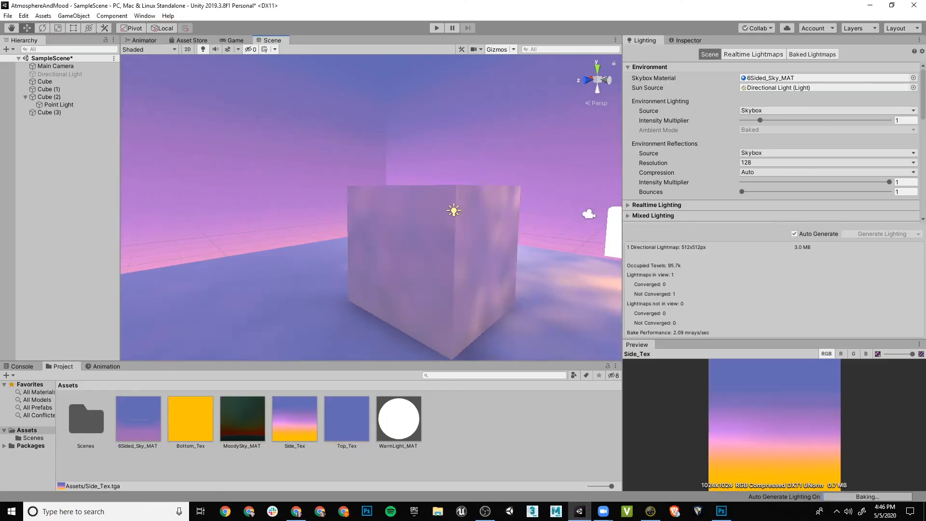
alt+drag(337, 232, 526, 232)
middle_drag(338, 217, 434, 217)
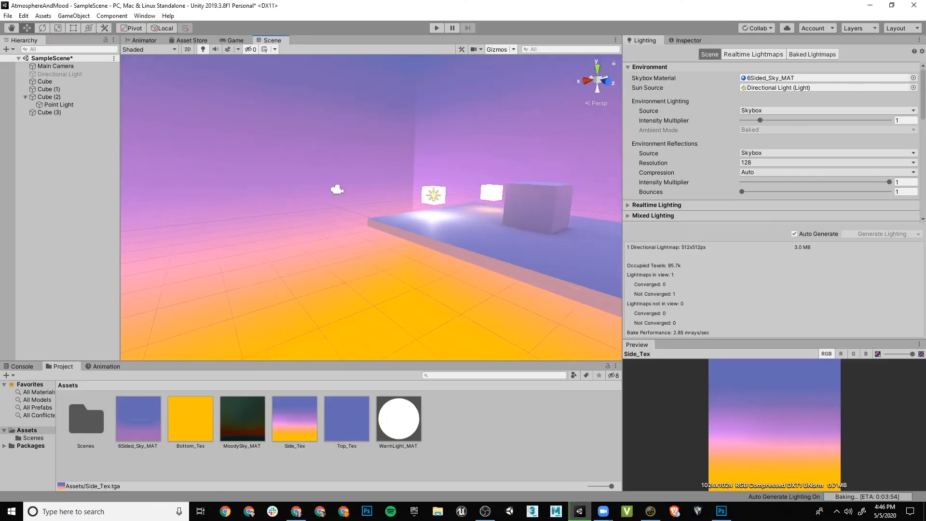
scroll(371, 208, down, 3)
mouse_move(371, 217)
alt+mouse_down()
mouse_move(463, 202)
mouse_move(357, 217)
alt+mouse_up()
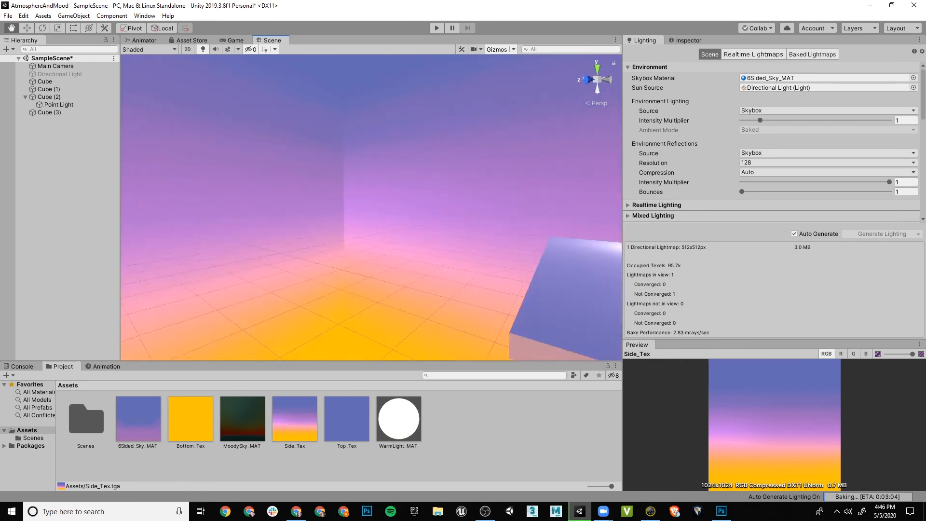
alt+drag(435, 212, 275, 205)
alt+drag(386, 213, 565, 217)
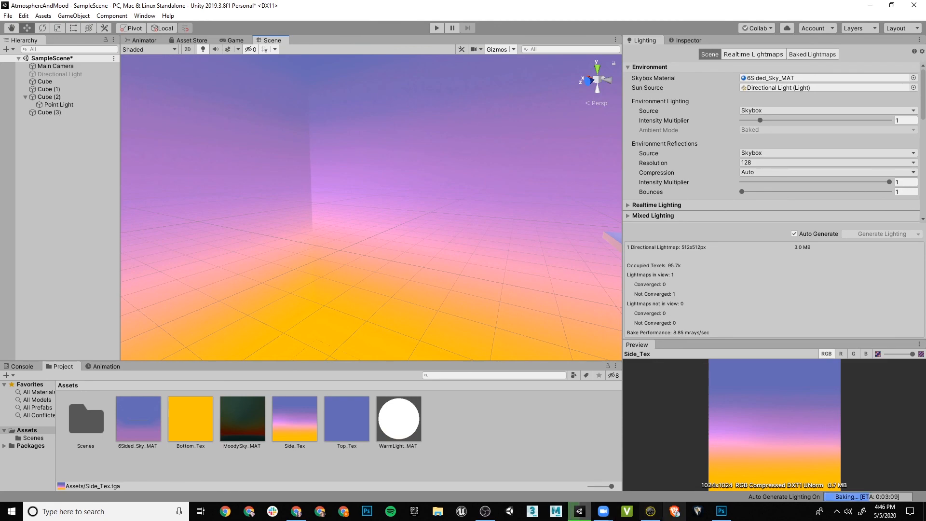
Step: Switch to Photoshop, undo the last two Dodge strokes, and brighten the pink band again evenly across the full width
click(722, 511)
key(ctrl+z)
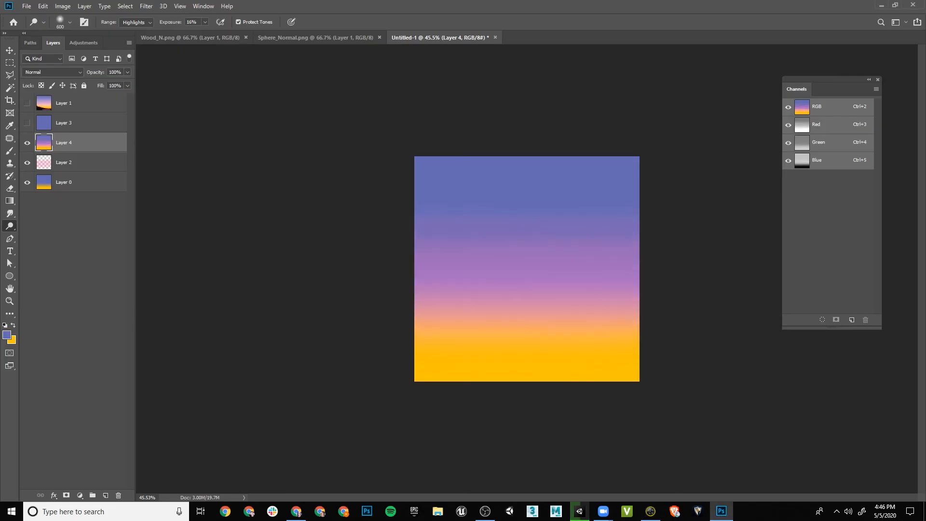
key(ctrl+z)
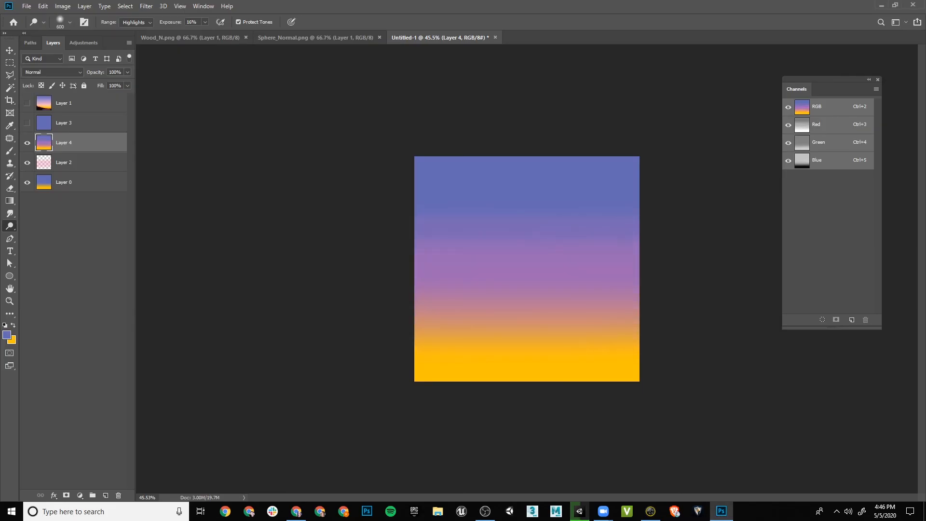
mouse_move(408, 308)
mouse_down()
mouse_move(649, 306)
mouse_move(410, 300)
mouse_move(647, 294)
mouse_up()
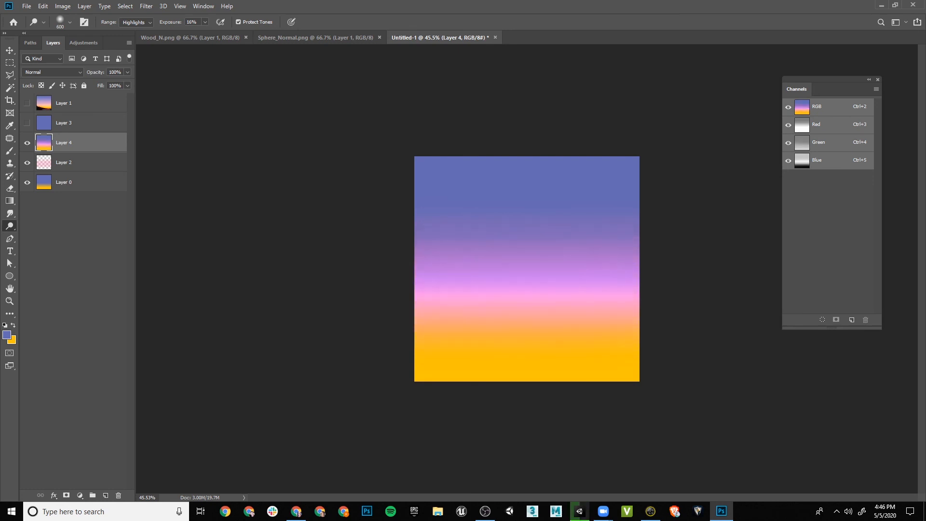
Step: Save the evenly brightened gradient as a Targa file, replacing Side_Tex.tga in the Assets folder
key(ctrl+shift+s)
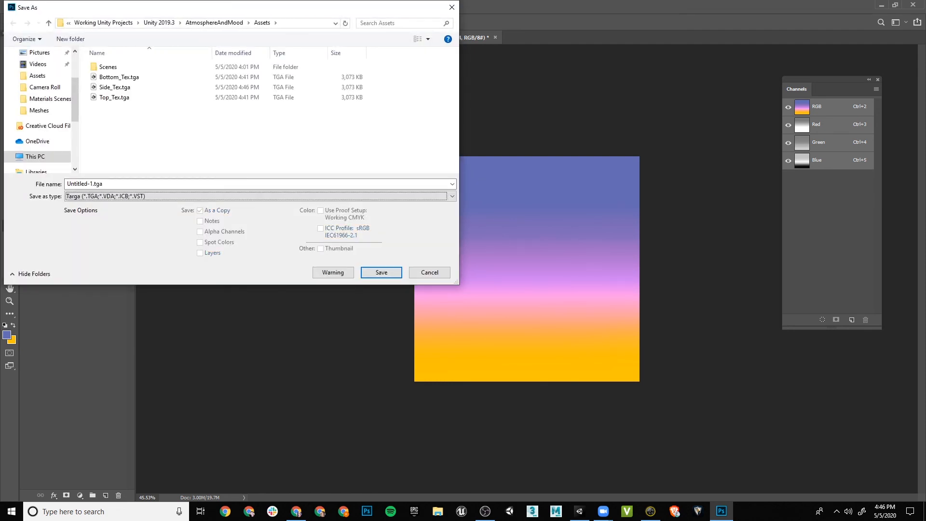
click(115, 88)
key(Return)
key(Left)
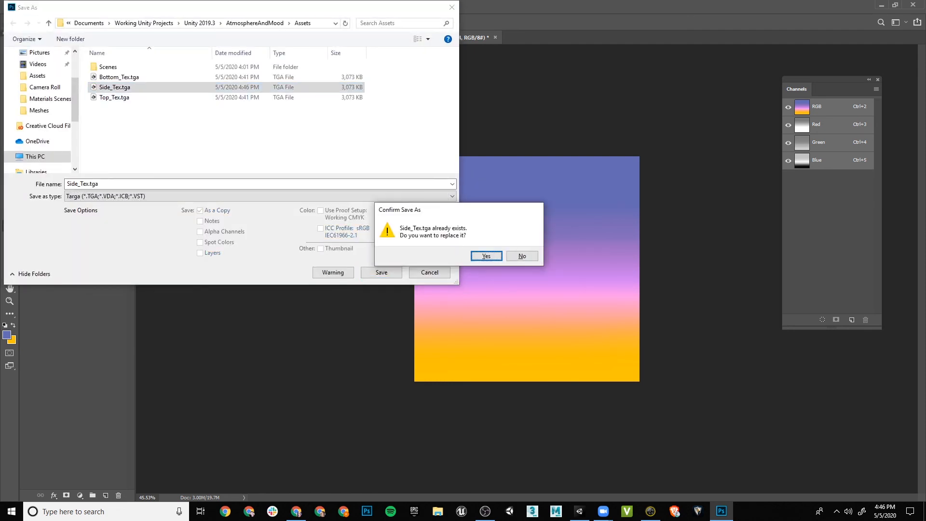
key(Return)
key(Return)
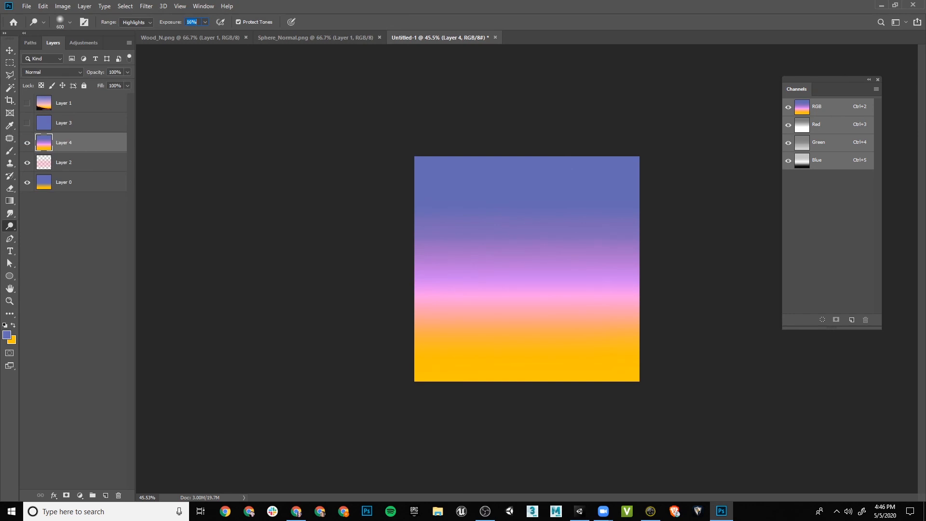
Step: Switch to Unity and inspect the refreshed skybox and its lighting on the cubes and platform from several angles
key(alt+Tab)
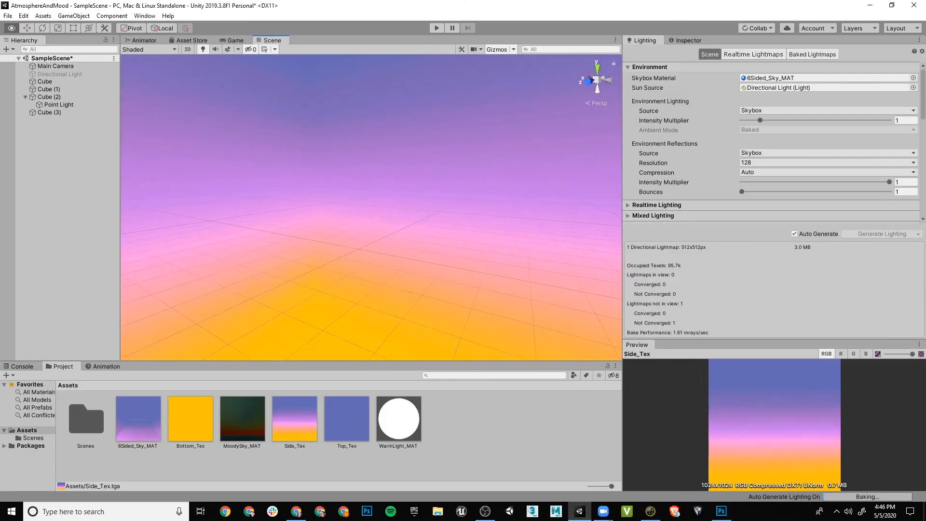
key(s)
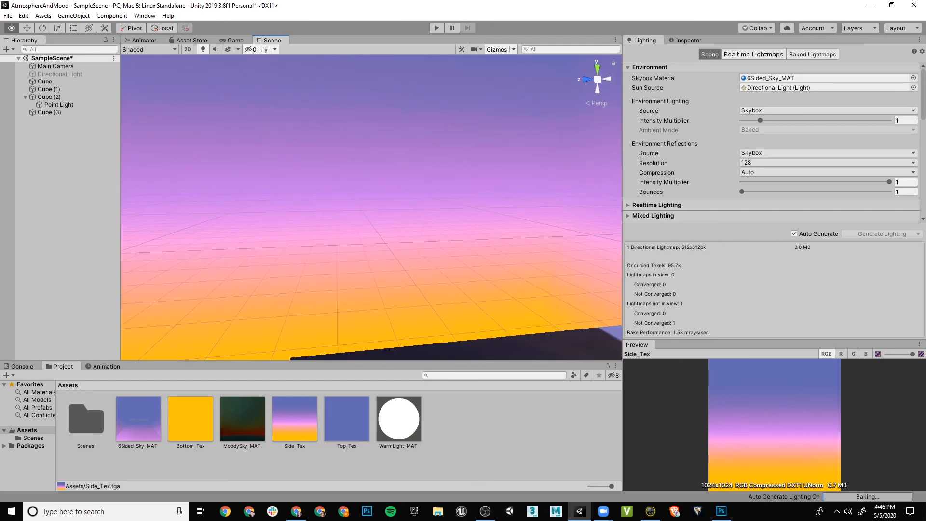
scroll(372, 207, down, 10)
alt+drag(371, 208, 289, 261)
scroll(290, 260, up, 8)
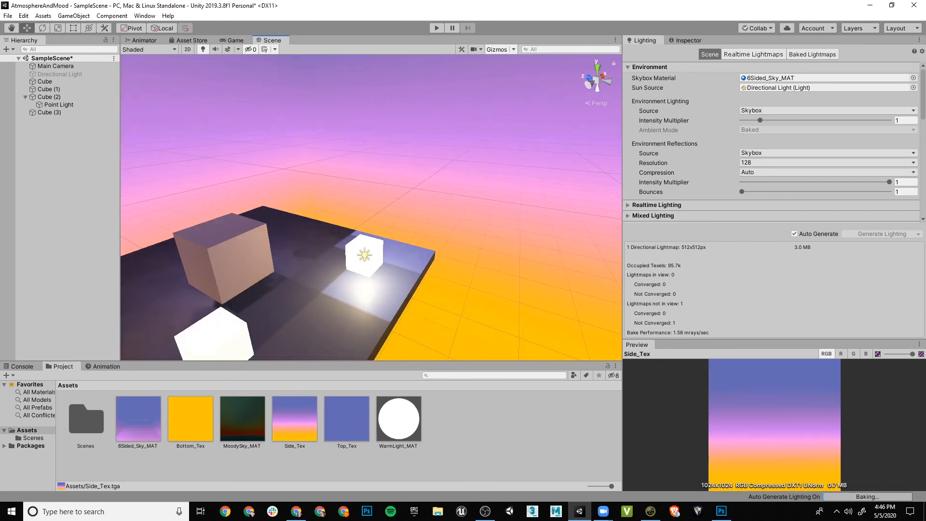
scroll(371, 207, up, 3)
alt+drag(434, 207, 212, 226)
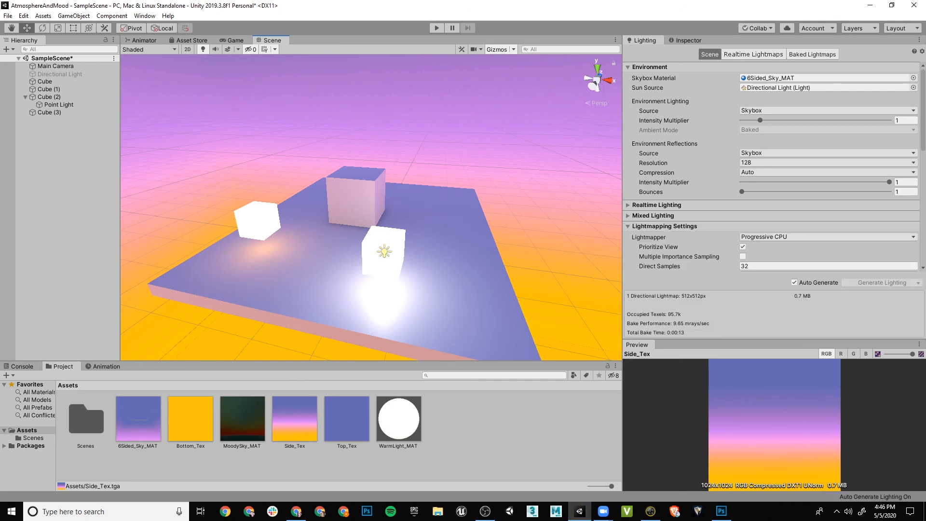
alt+drag(371, 208, 263, 194)
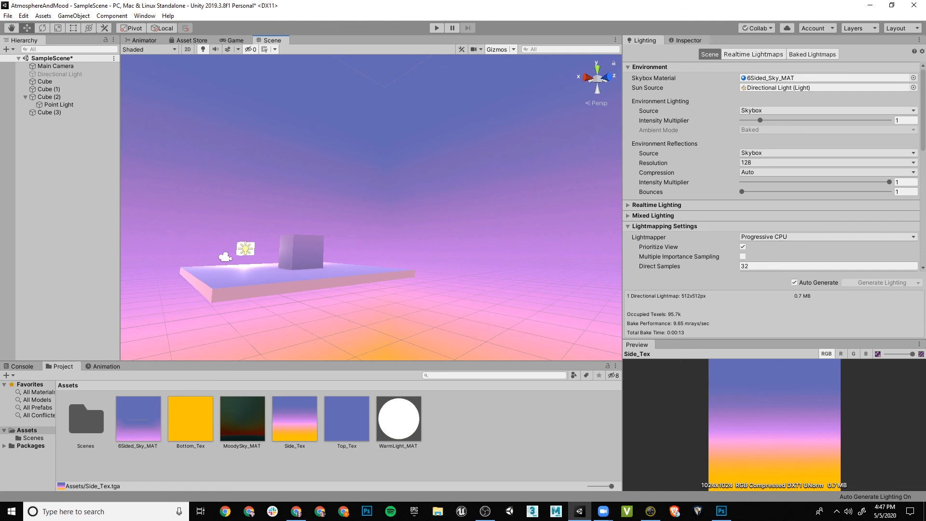
right_click(505, 403)
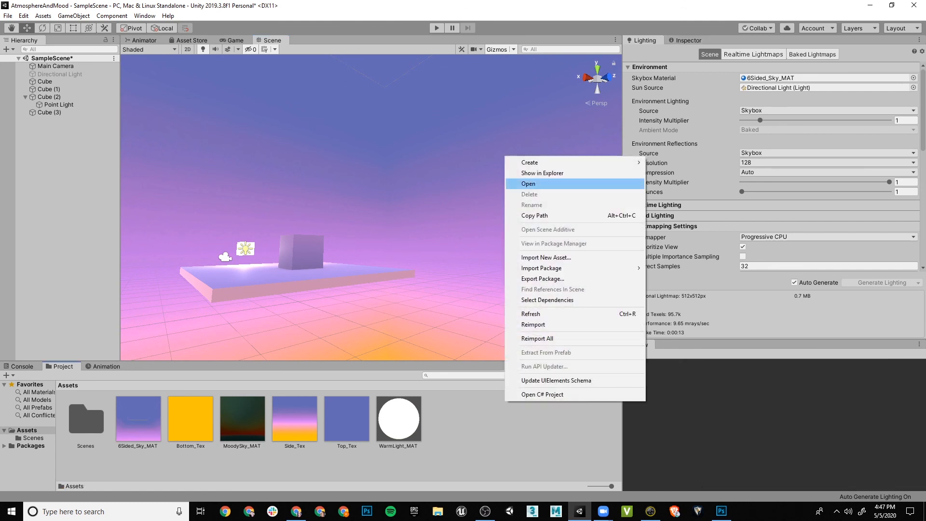
mouse_move(531, 163)
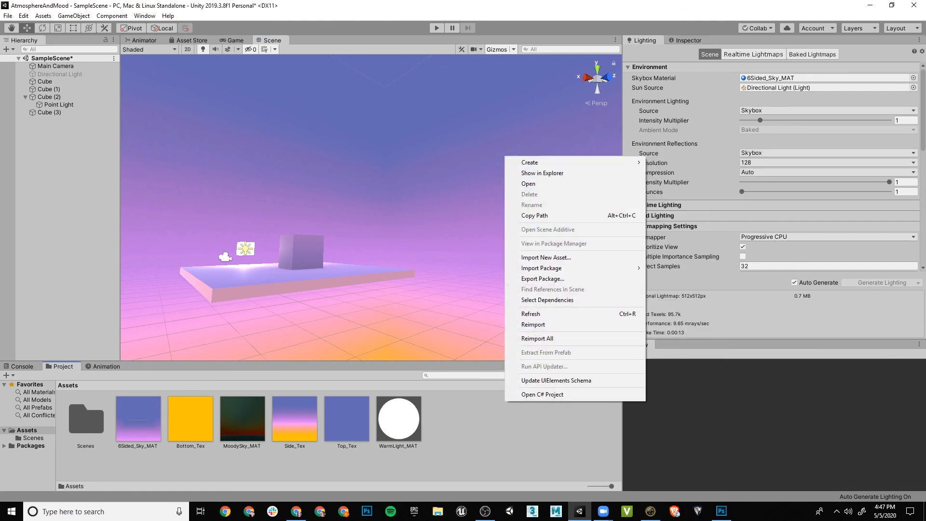
key(Escape)
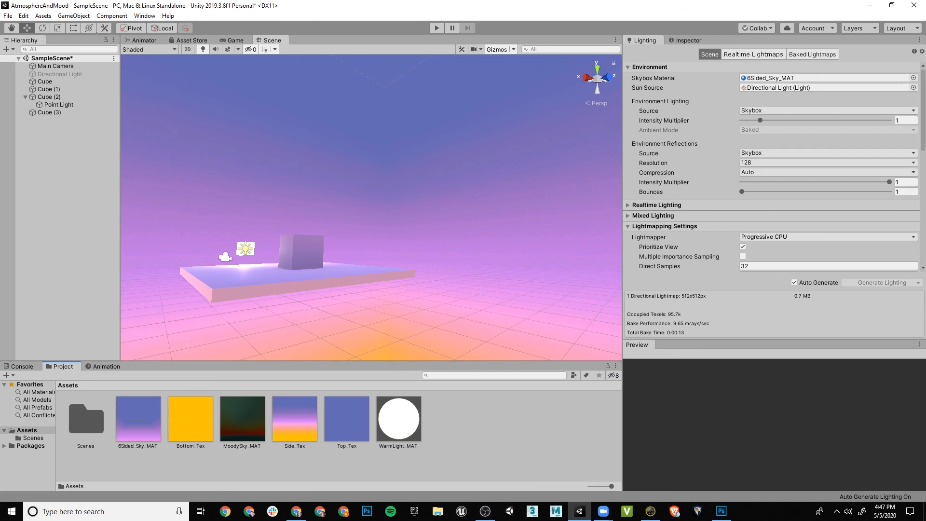
right_click(499, 428)
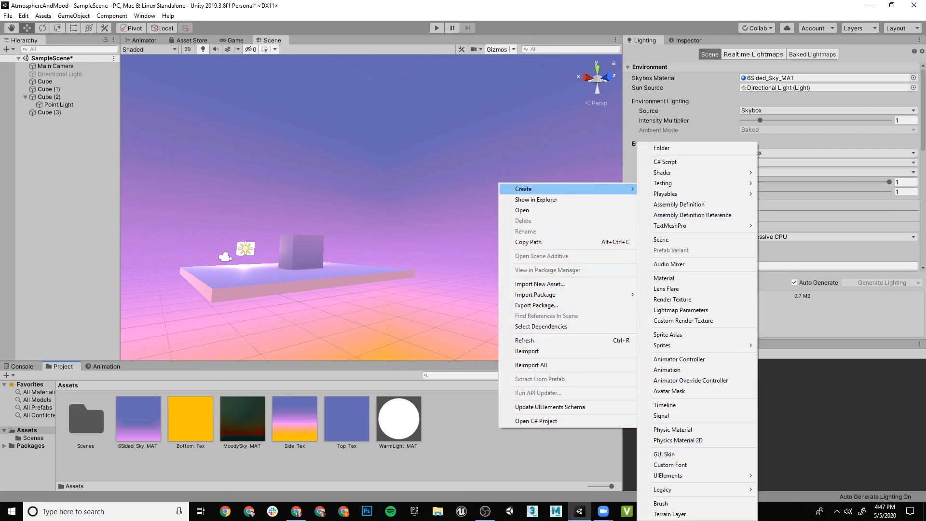
key(Escape)
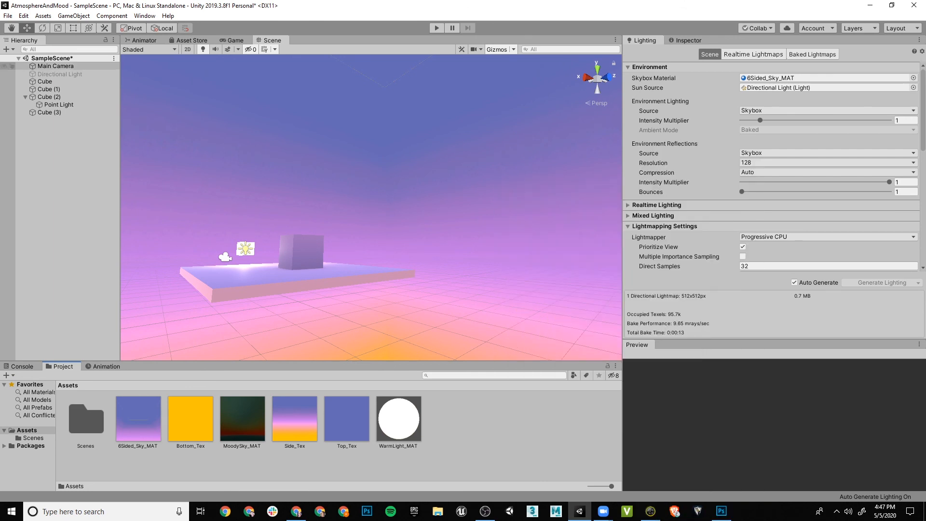
Step: Save the Unity project and create a new scene
click(7, 16)
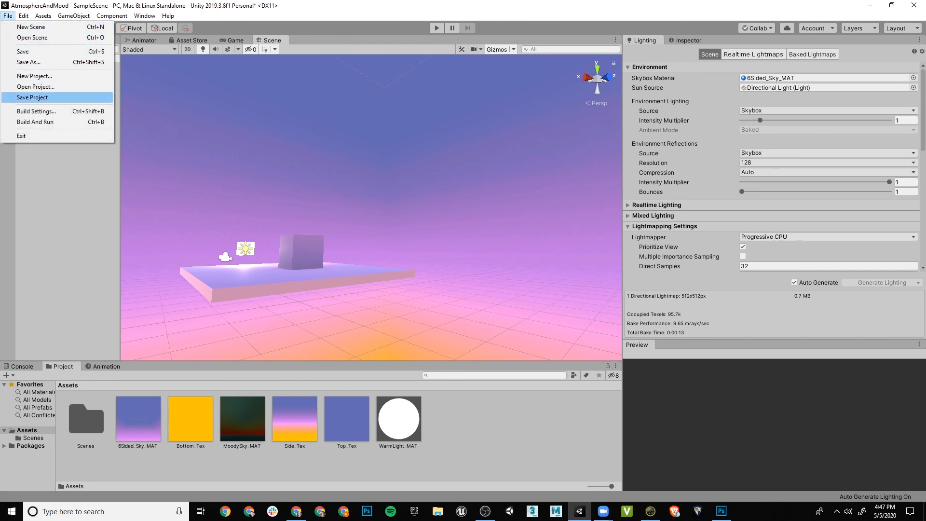
click(33, 97)
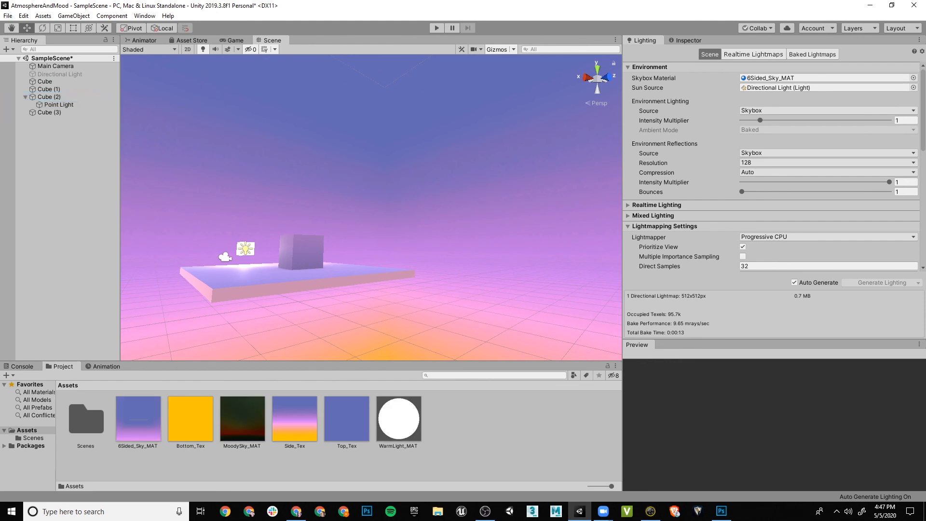
click(7, 16)
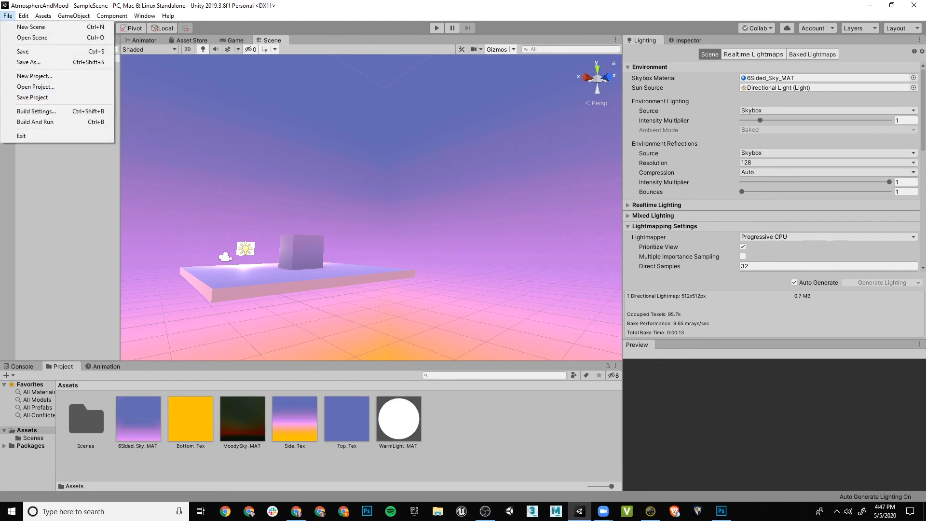
click(31, 27)
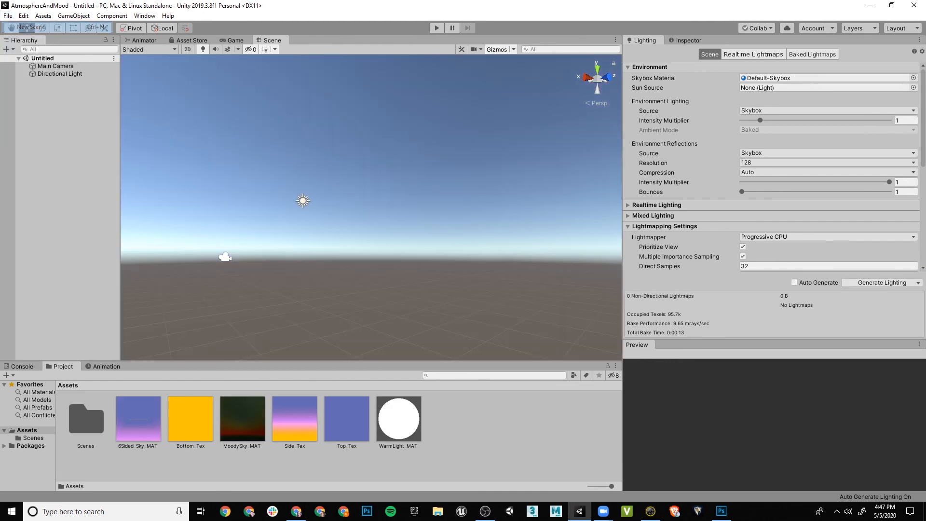
alt+drag(396, 208, 91, 175)
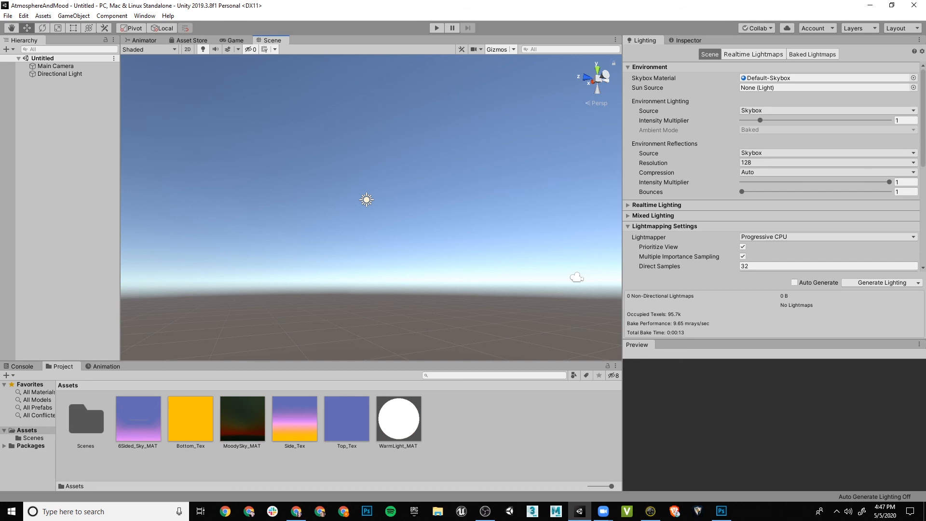
Step: Open SampleScene from the project's Scenes folder
click(8, 16)
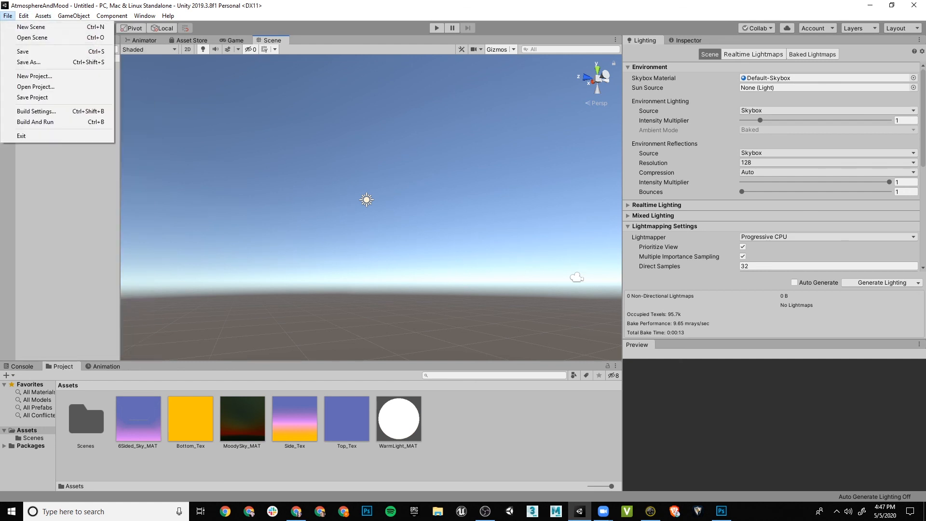
key(Escape)
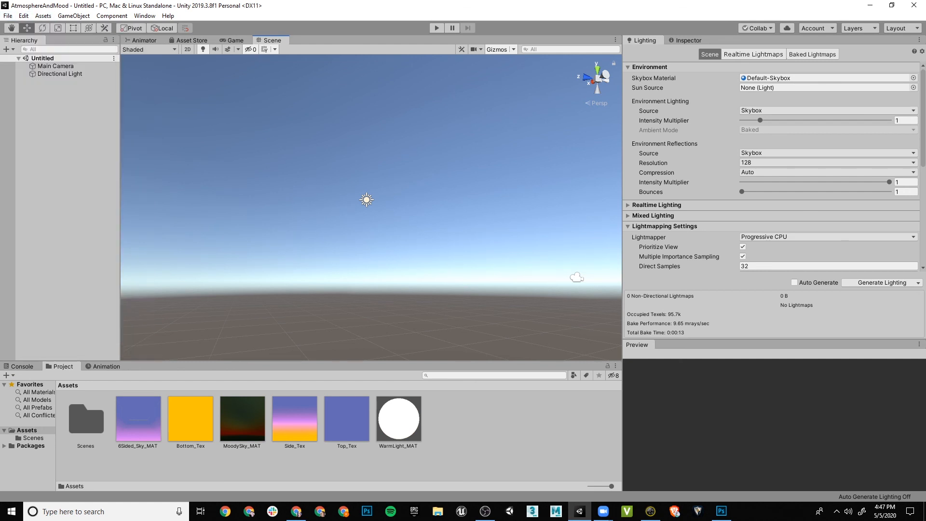
click(33, 438)
double_click(85, 417)
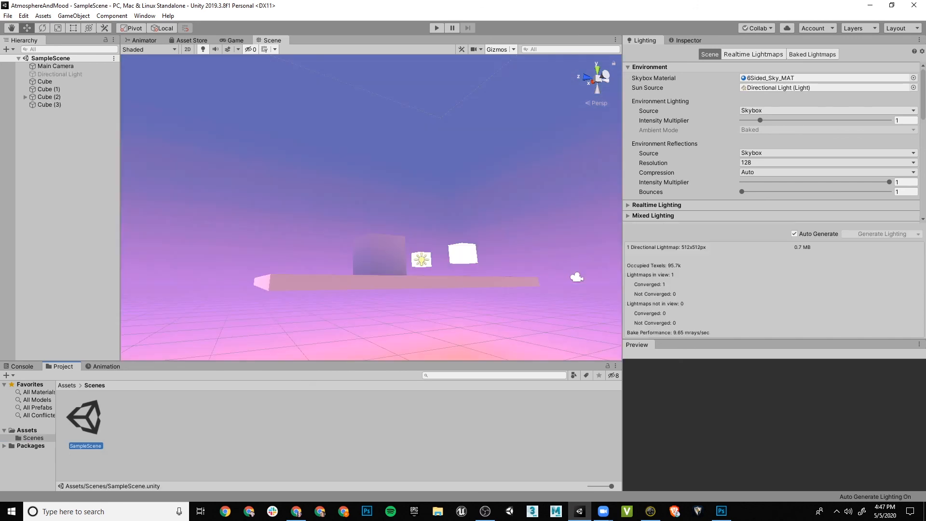
Step: Examine how the skybox and the glowing cubes light the large cube and platform from close up and from several angles
alt+drag(338, 193, 492, 246)
scroll(371, 208, up, 4)
alt+drag(371, 217, 352, 179)
scroll(444, 179, up, 5)
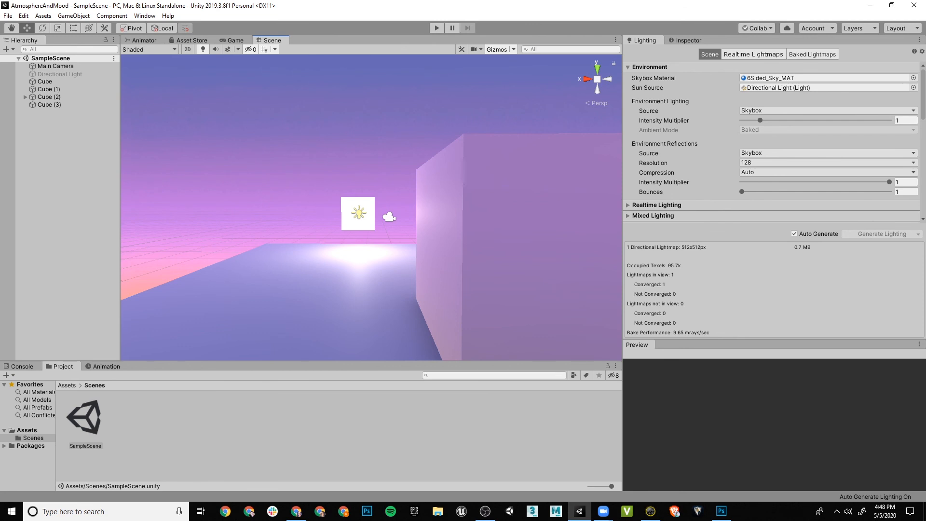
middle_drag(371, 207, 420, 218)
alt+drag(420, 218, 482, 241)
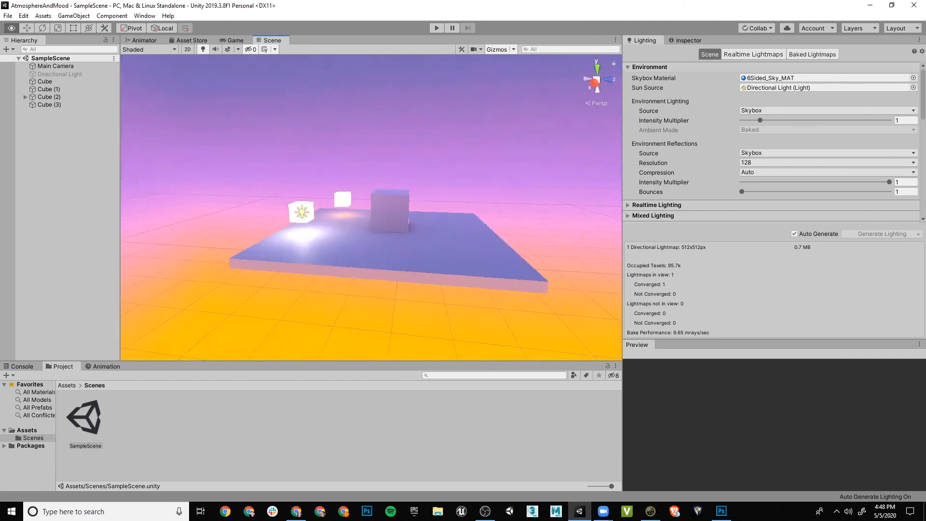
right_drag(482, 241, 333, 239)
key(w)
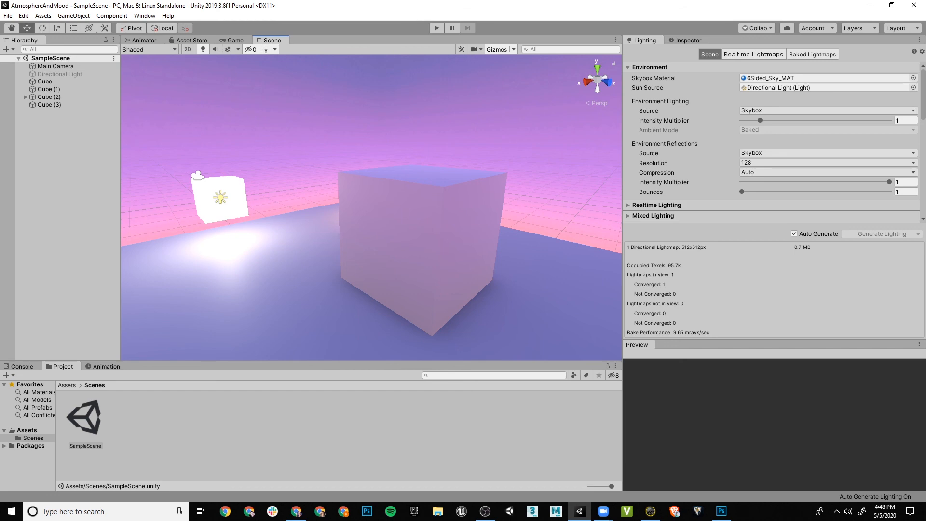
scroll(371, 208, down, 5)
alt+drag(463, 208, 685, 186)
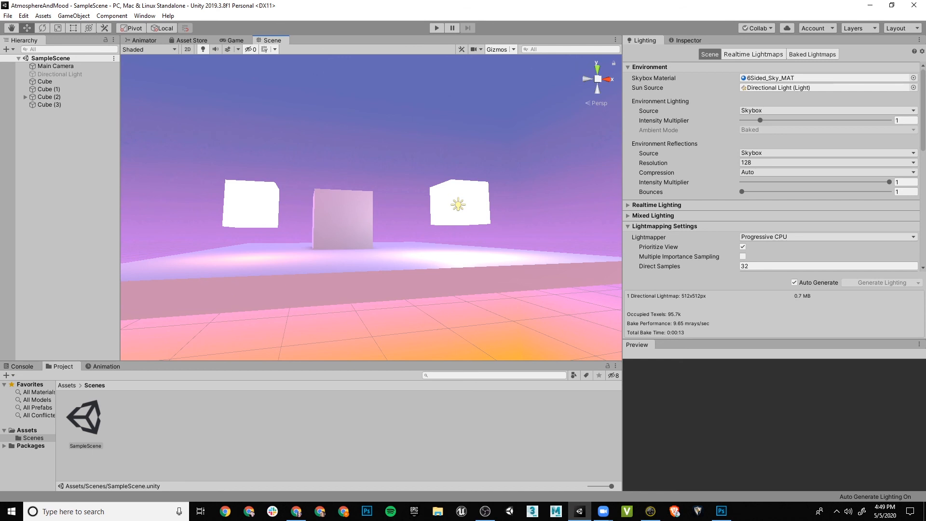
alt+drag(463, 207, 124, 223)
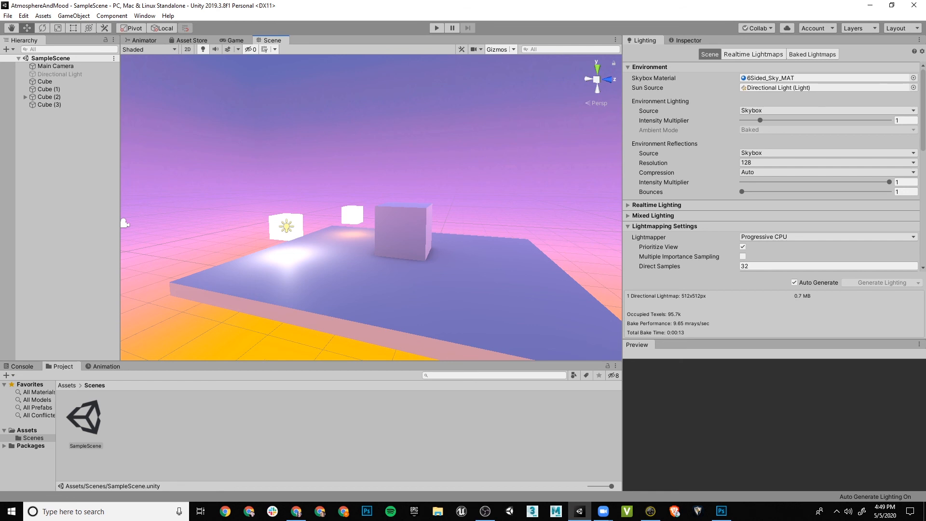
Step: Change the colour of the Point Light inside Cube (2) to saturated orange, FFAD00
key(w)
right_drag(337, 208, 521, 208)
key(a)
key(s)
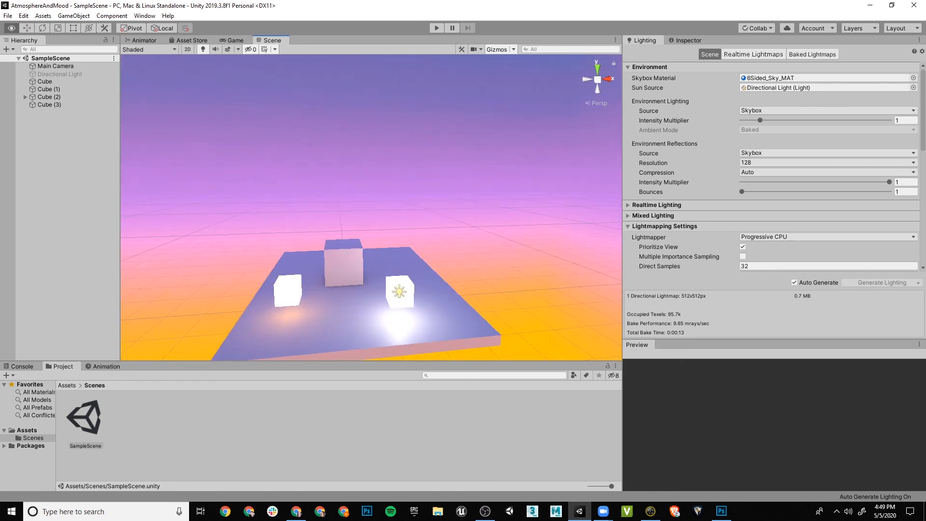
scroll(380, 328, up, 7)
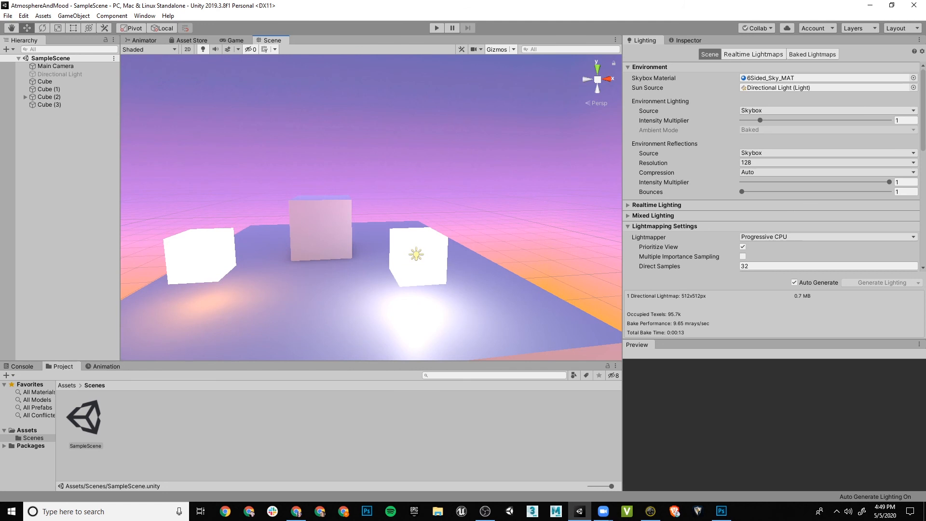
click(416, 254)
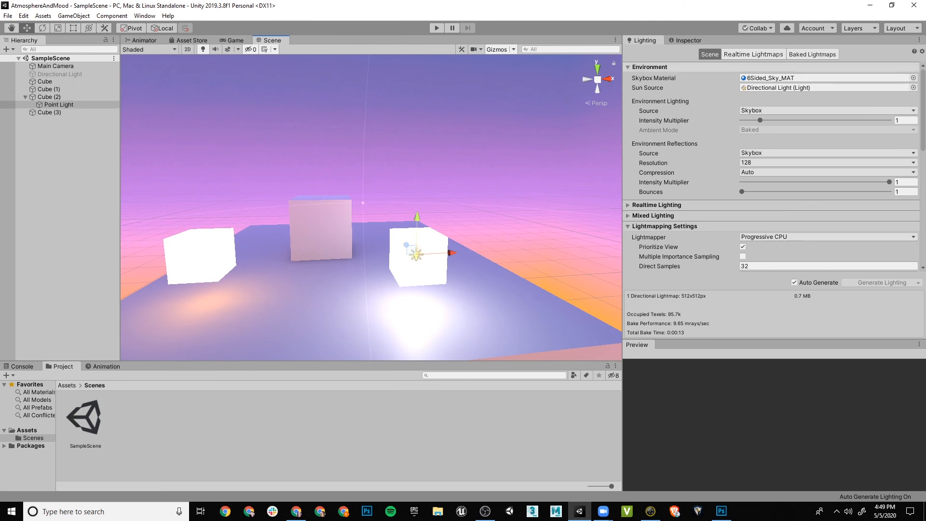
click(688, 40)
click(832, 158)
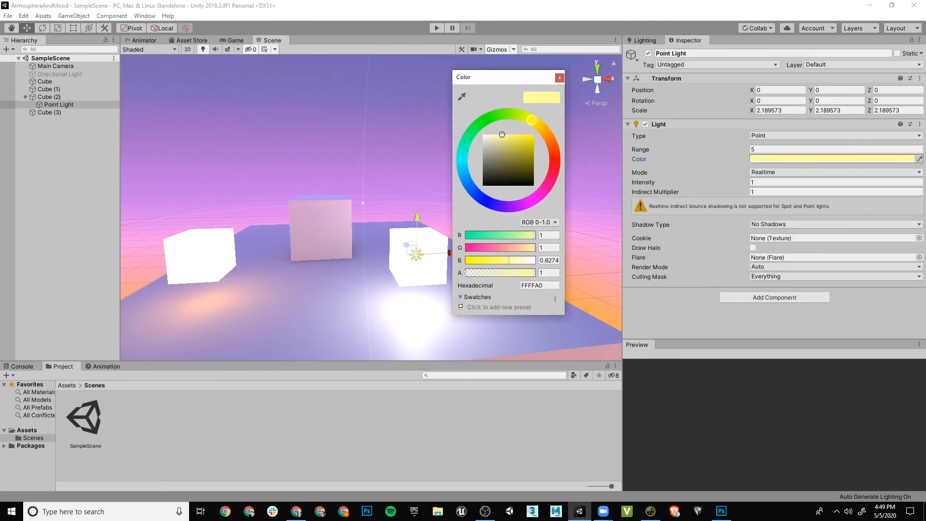
mouse_move(531, 120)
mouse_down()
mouse_move(544, 130)
mouse_move(508, 140)
mouse_move(511, 151)
mouse_move(534, 135)
mouse_up()
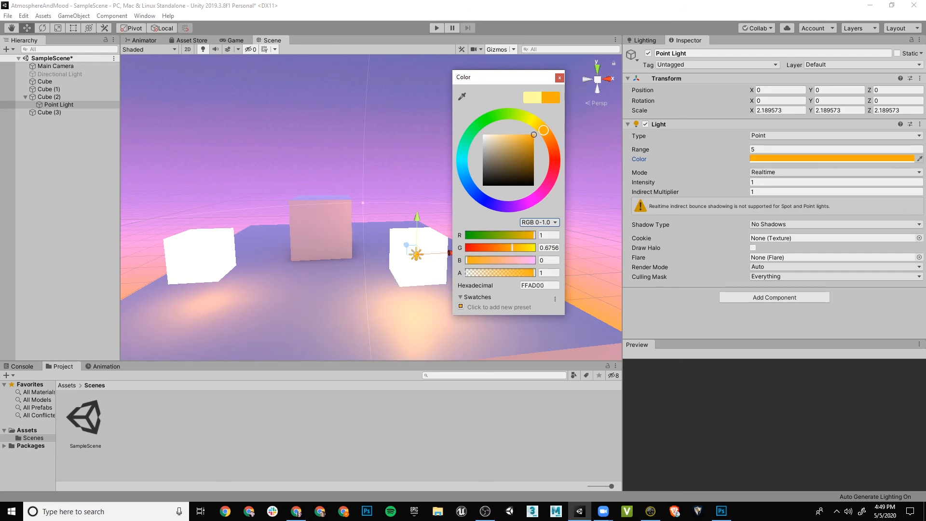
click(559, 78)
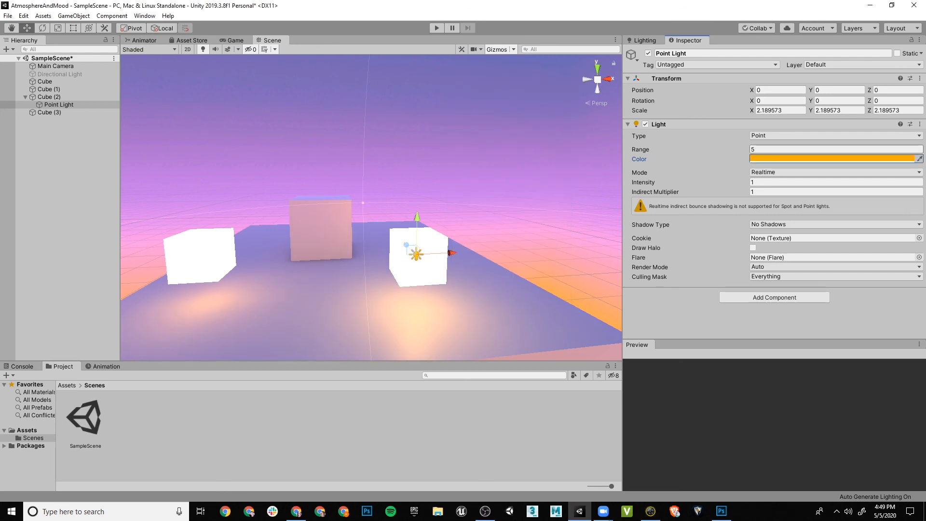
Step: Set the Point Light's range to 3 after trying 2
click(782, 149)
text(2)
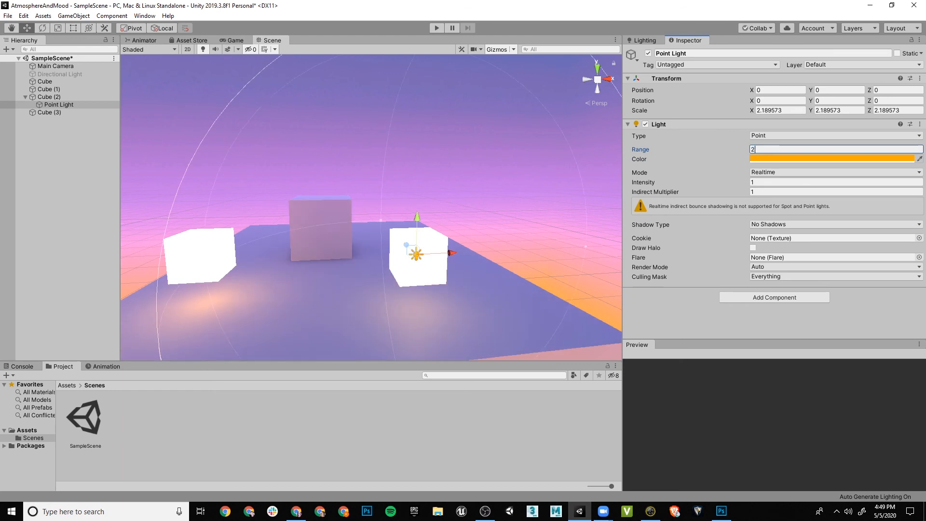
key(BackSpace)
text(3)
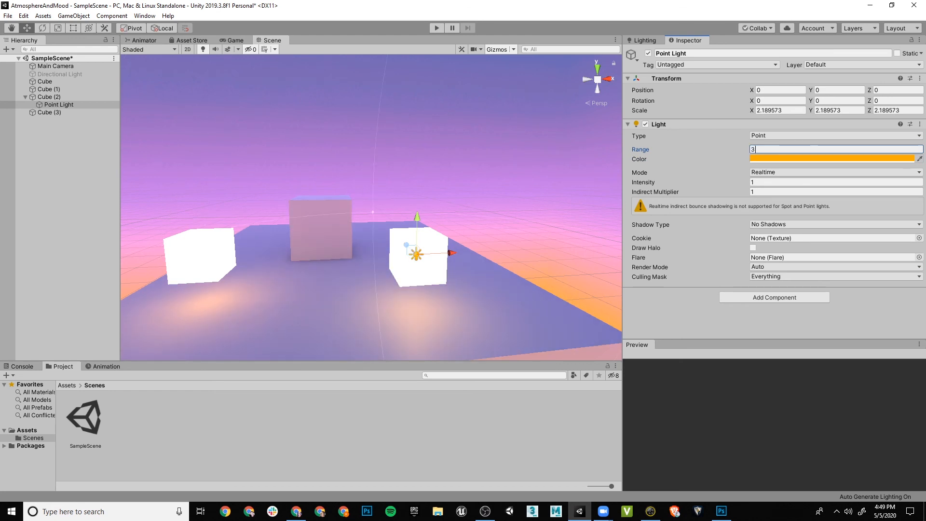
Step: Move Cube (2) along its Z axis to about -1.93 and check the warm light on the platform from several angles
click(50, 97)
alt+drag(270, 173, 395, 195)
drag(420, 231, 392, 224)
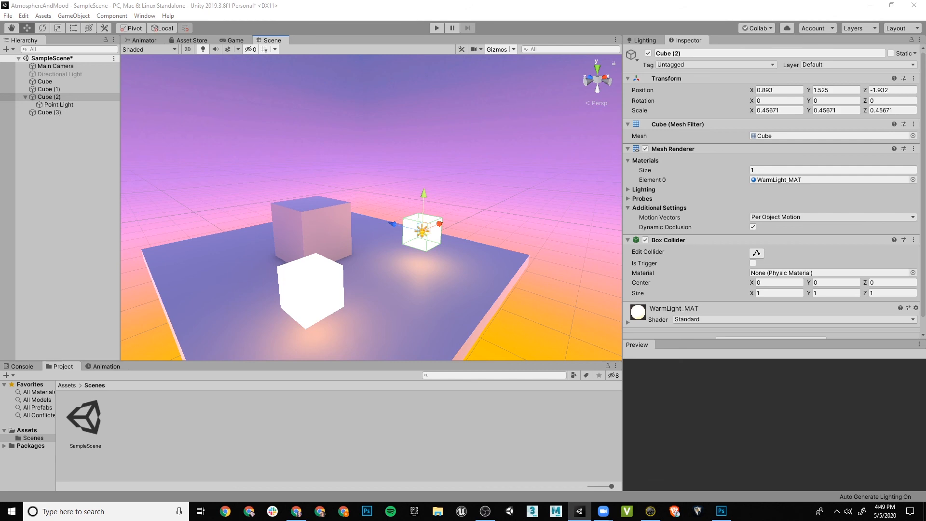
scroll(405, 227, down, 5)
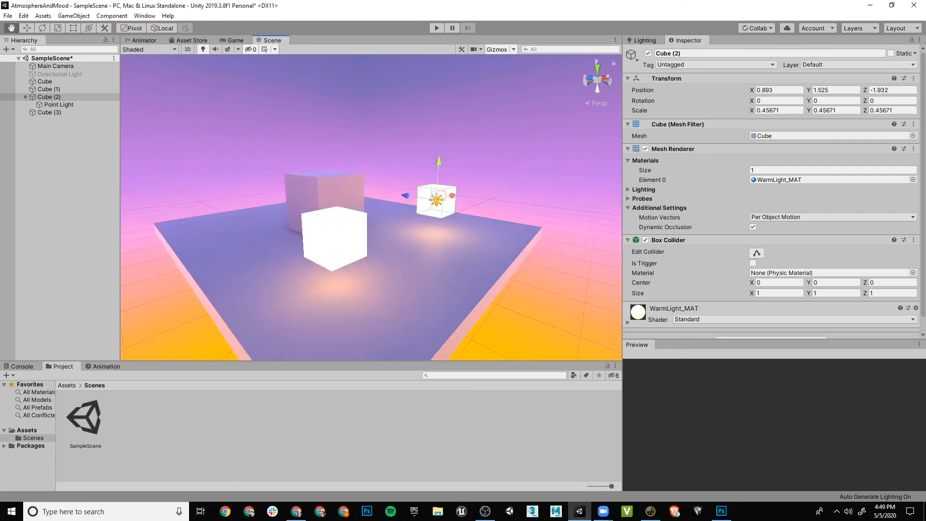
alt+drag(405, 227, 310, 164)
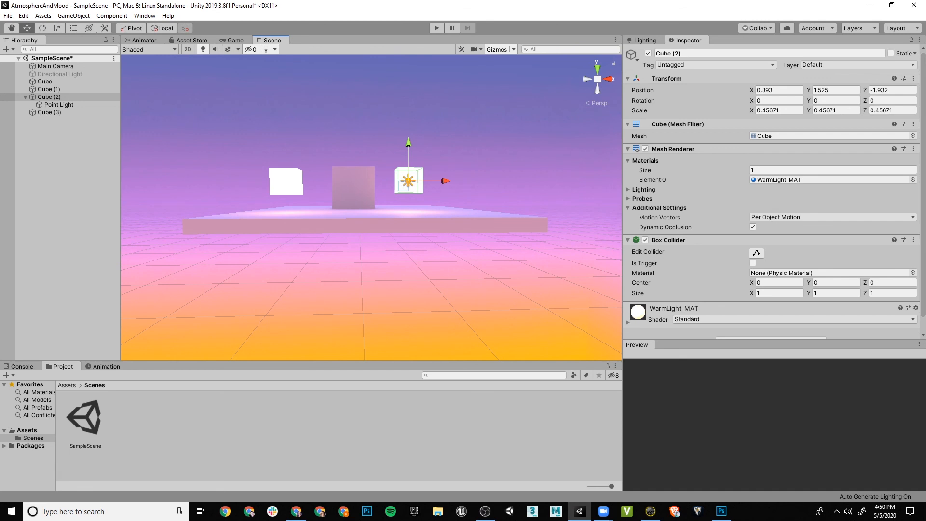
alt+drag(311, 164, 374, 183)
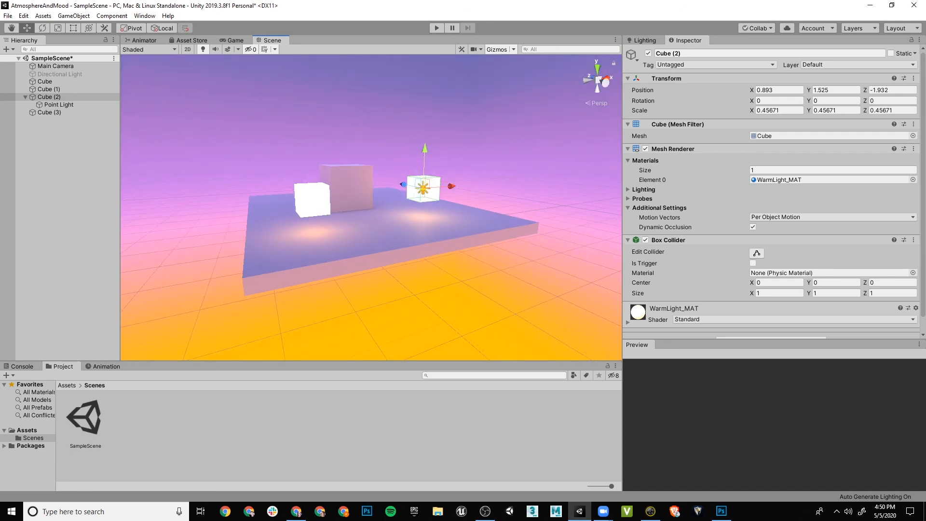
Step: Search Windows for "pr" and launch the best match
key(alt+Tab)
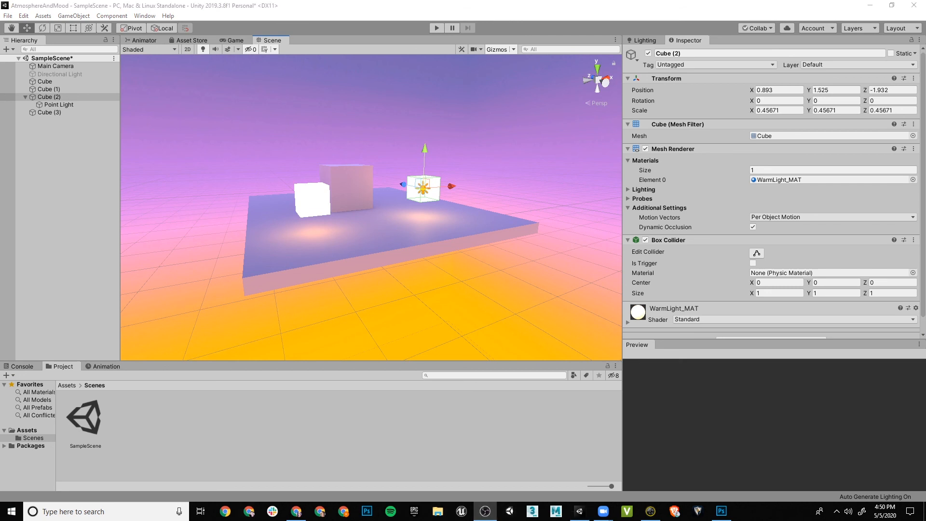
click(105, 512)
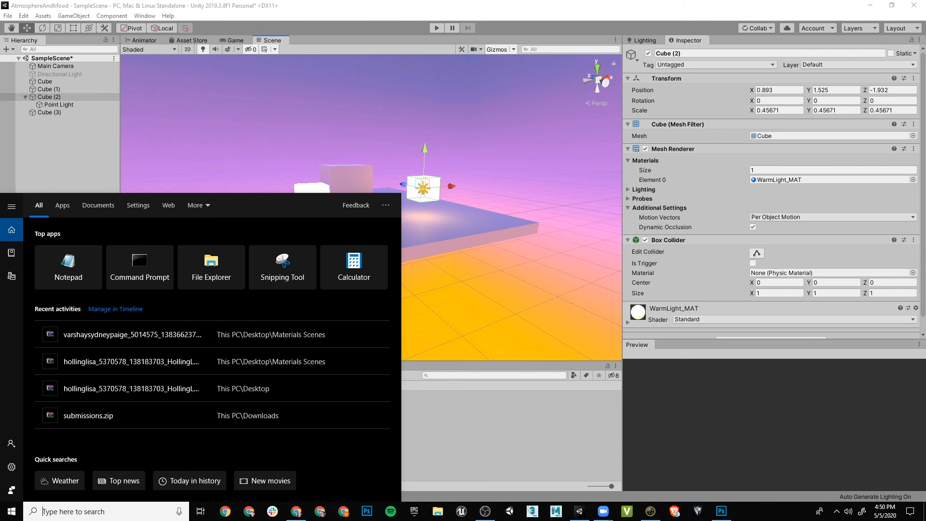
text(pr)
key(Return)
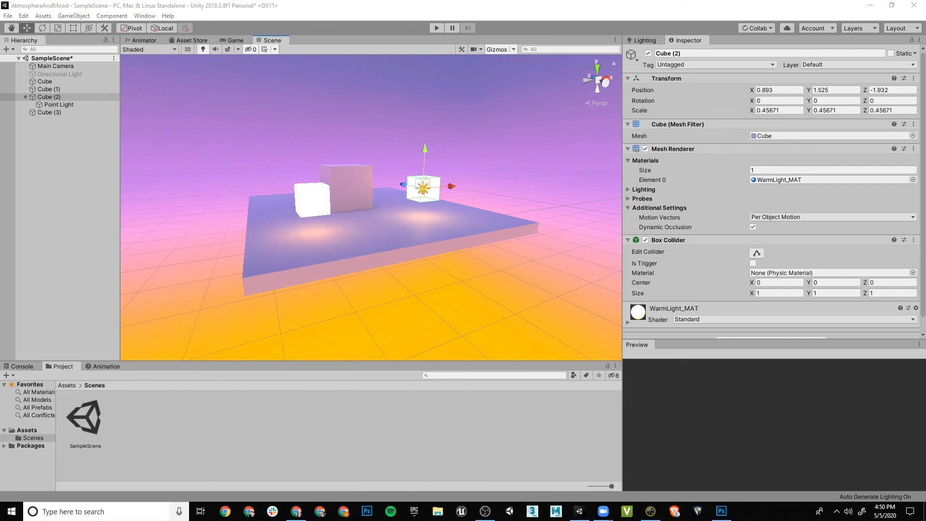